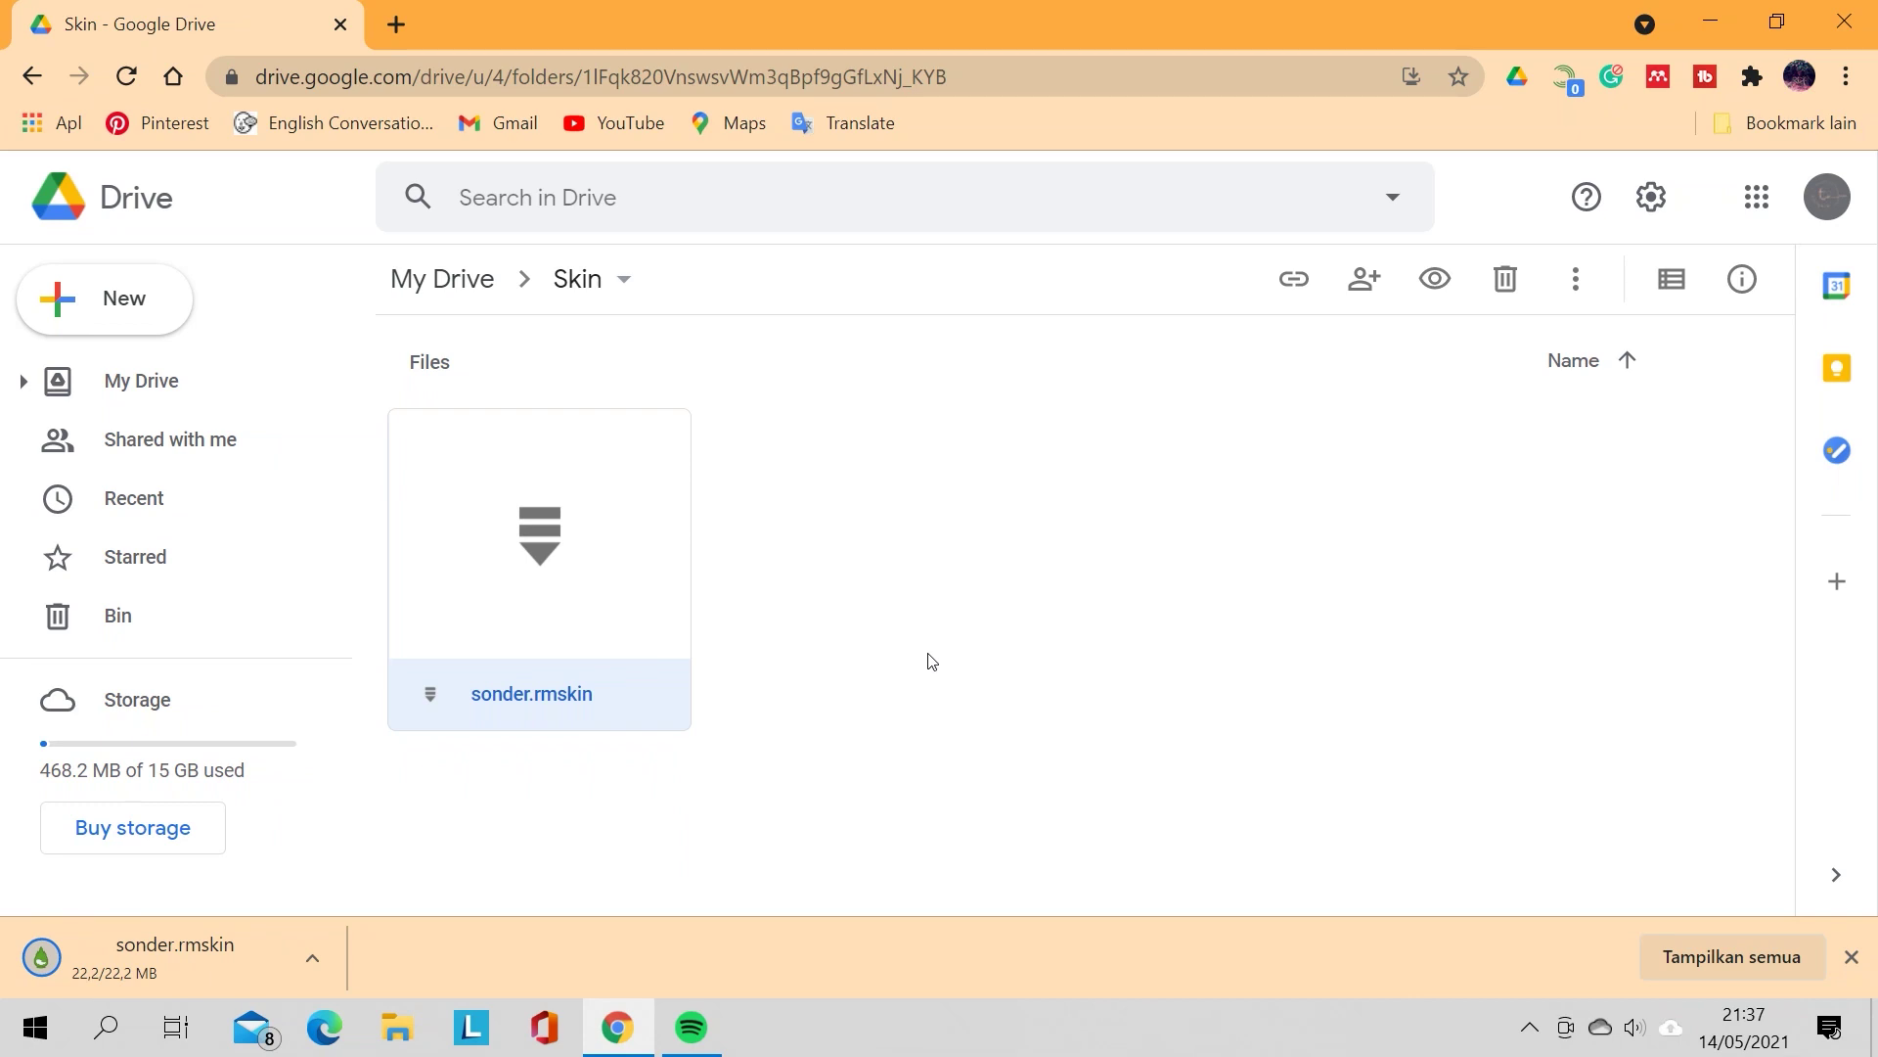
Step: Show the downloaded sonder.rmskin file in its folder
click(315, 947)
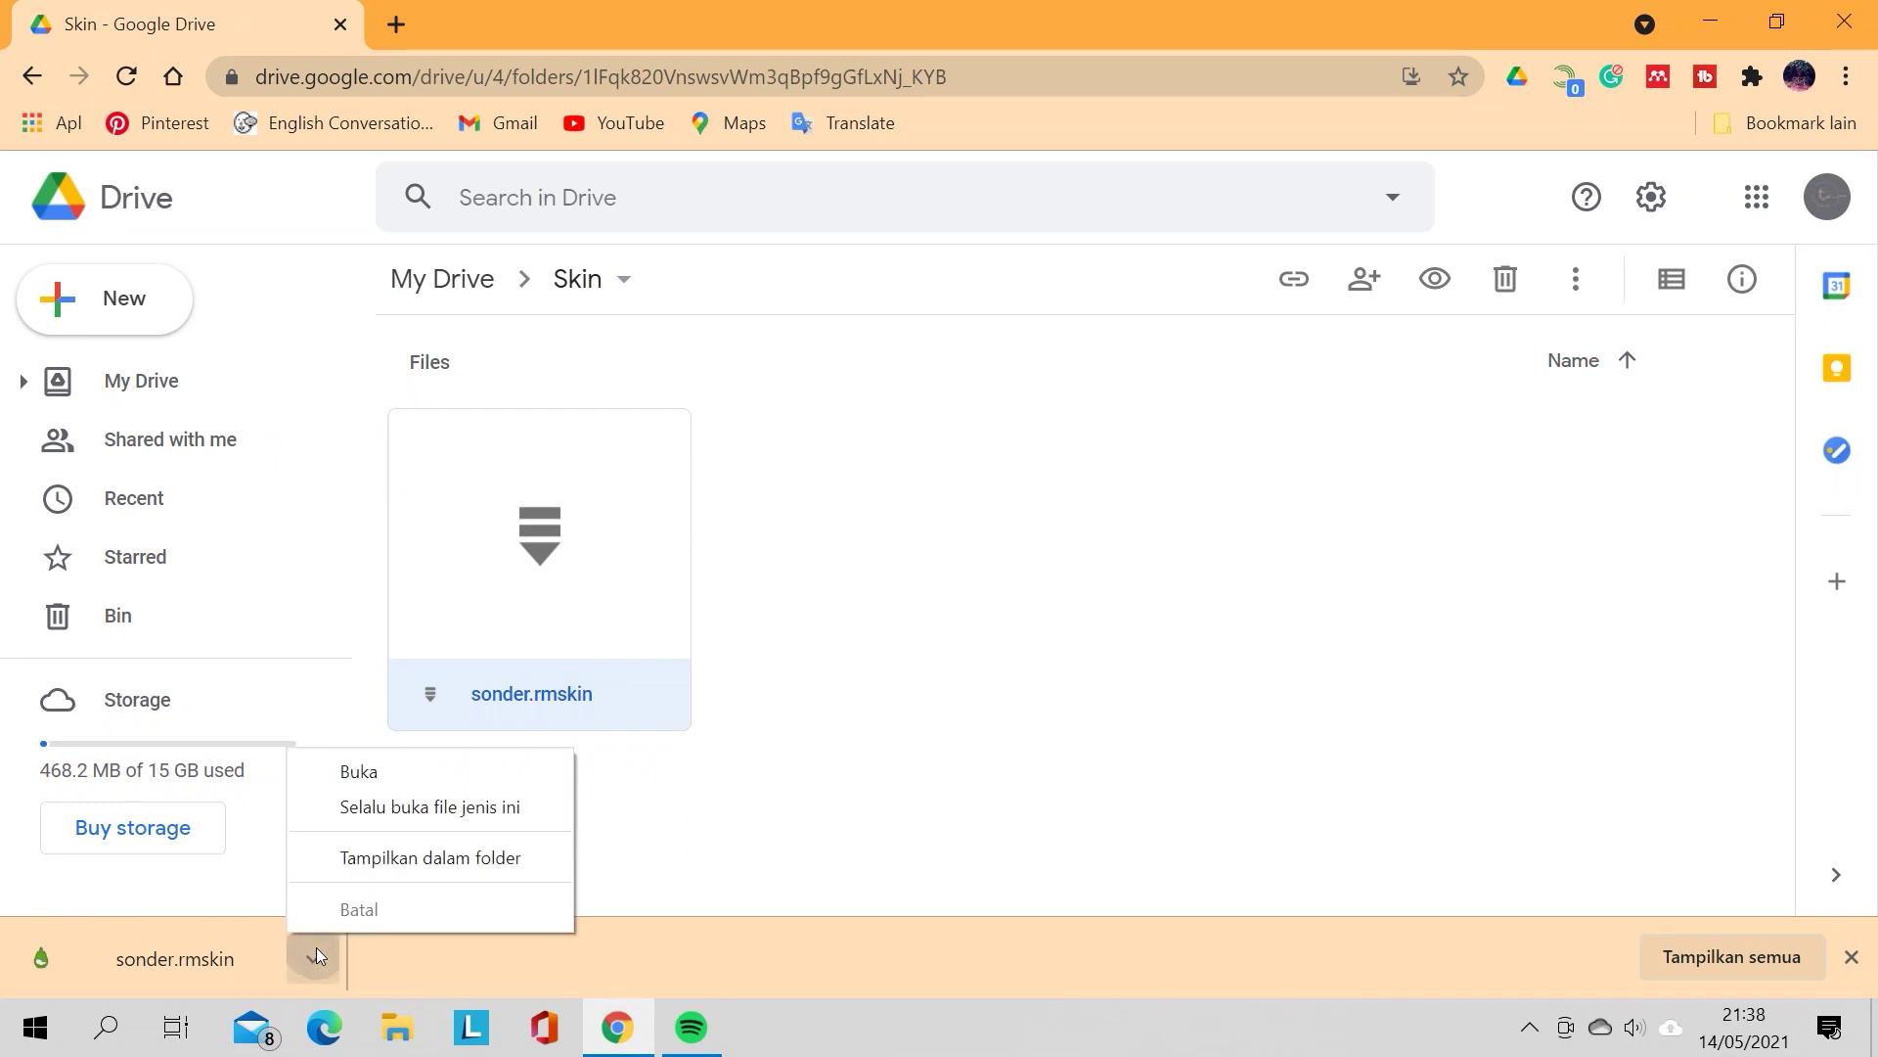
click(364, 854)
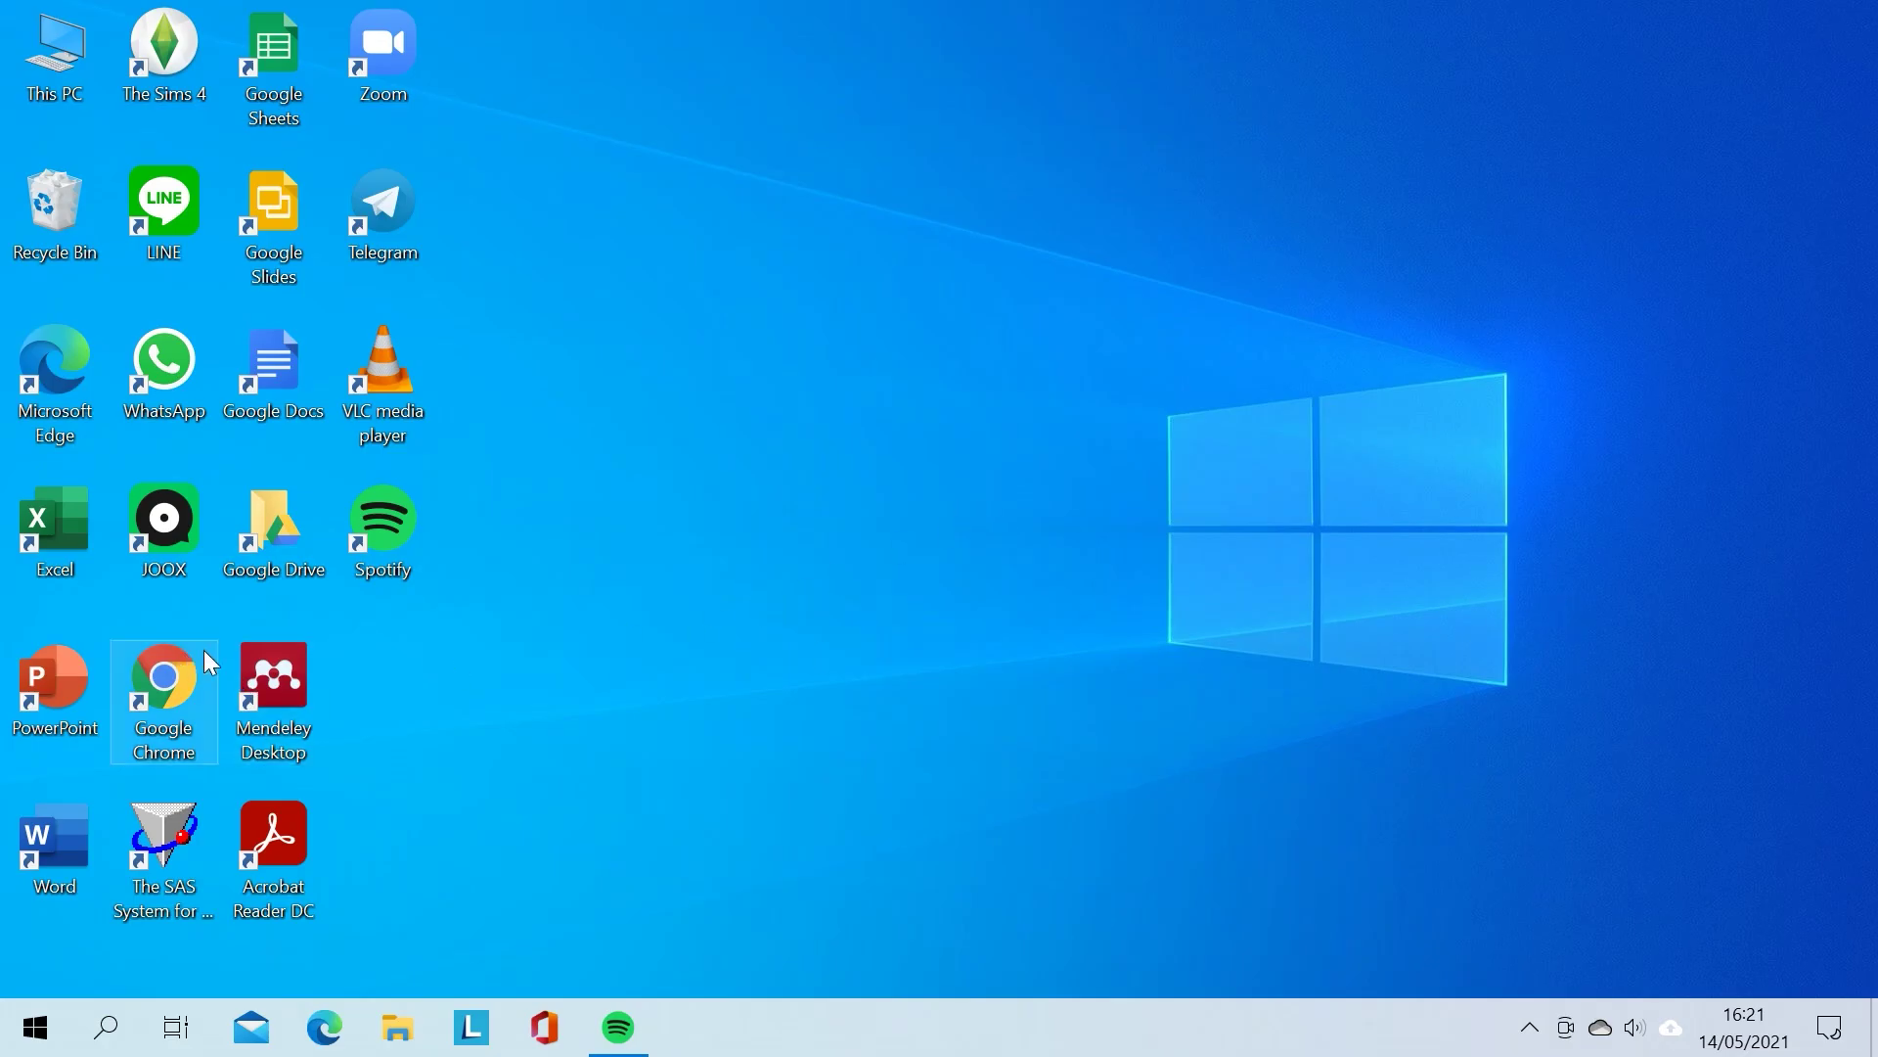
Step: Open Google Chrome, search the web for rainmeter and open the official rainmeter.net site
double_click(182, 667)
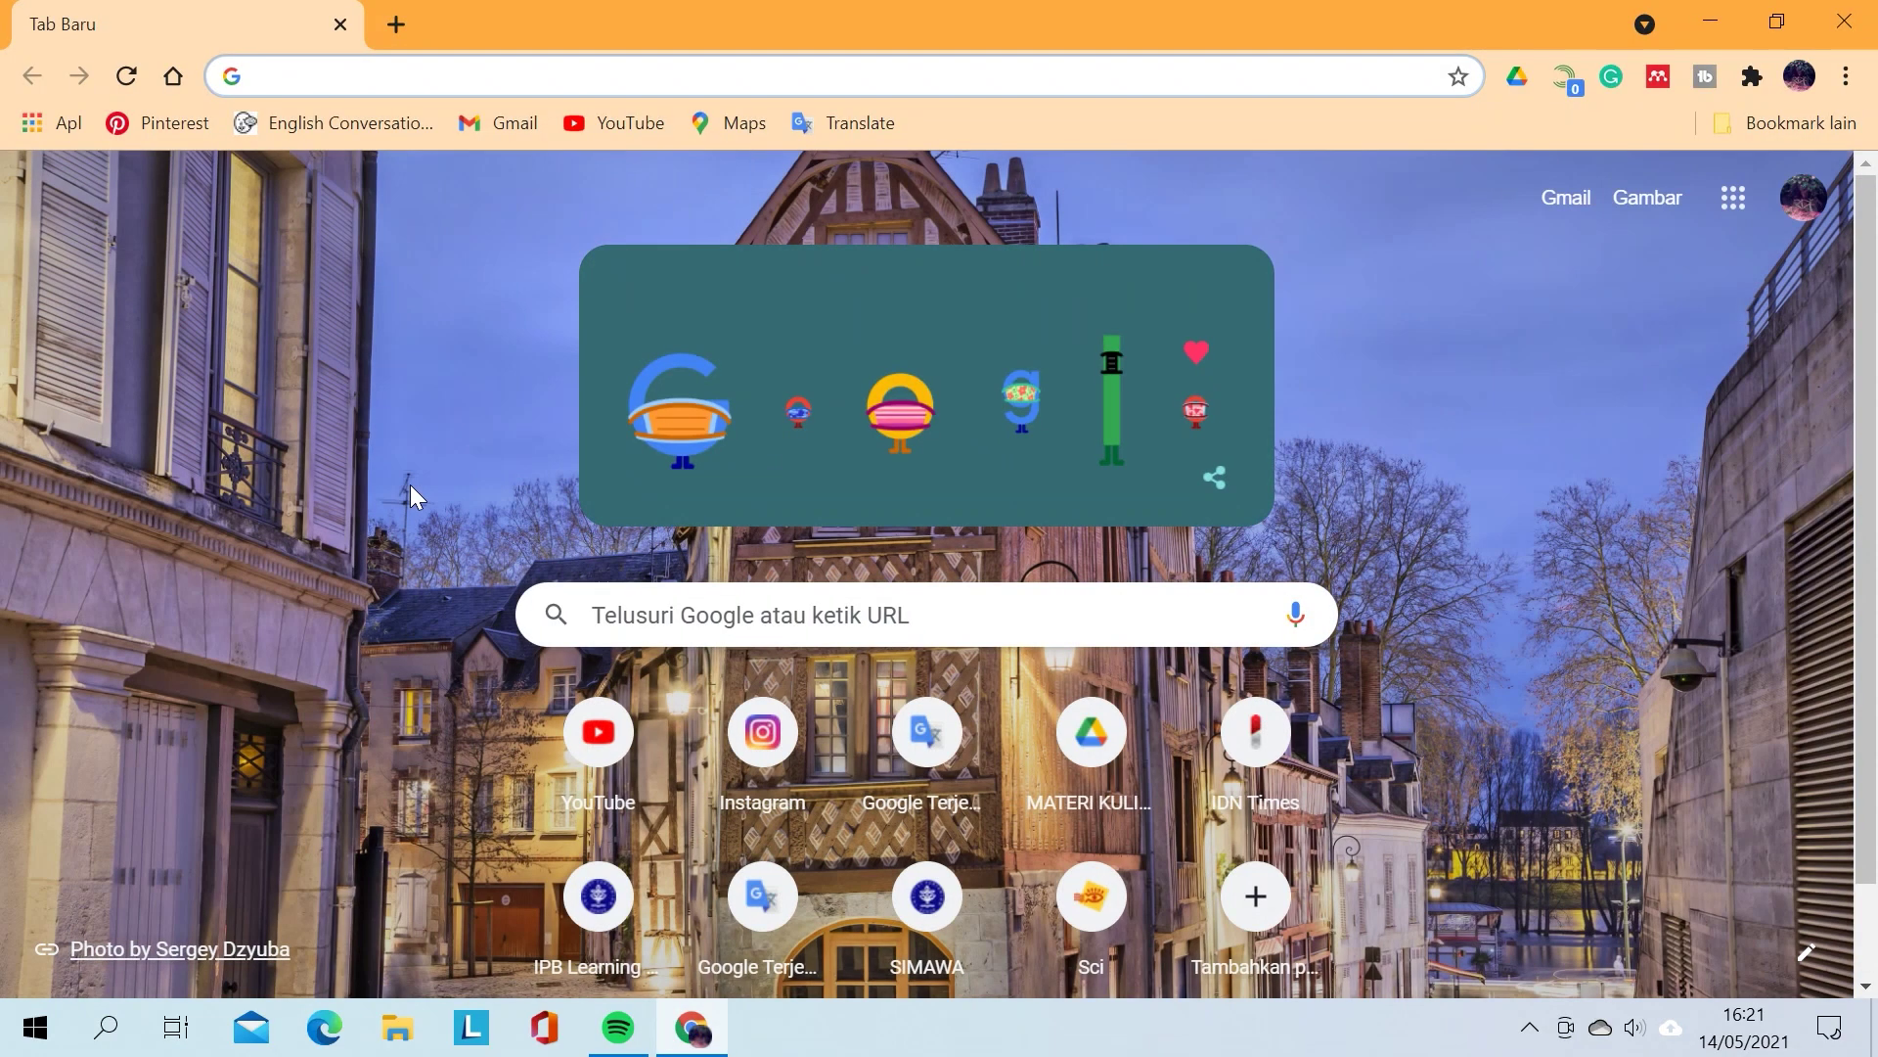
text(rainm)
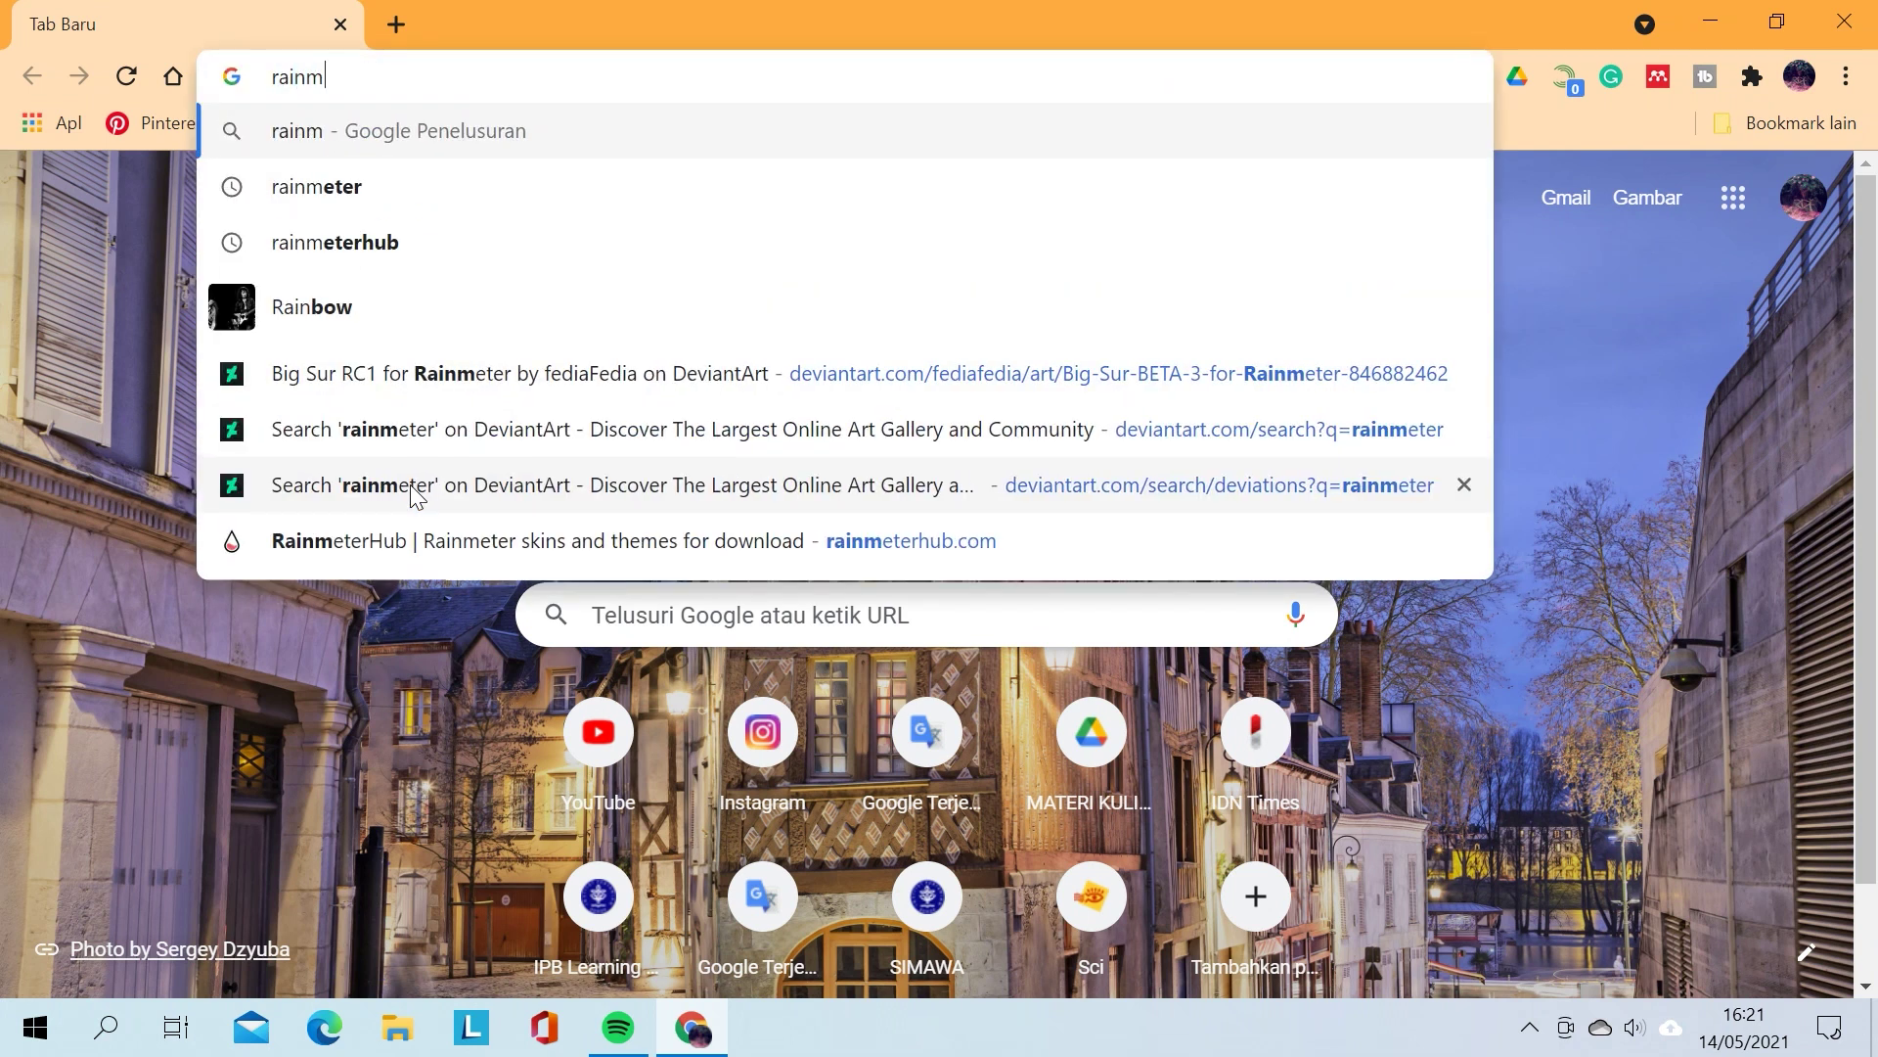
text(rtr)
key(Down)
key(Return)
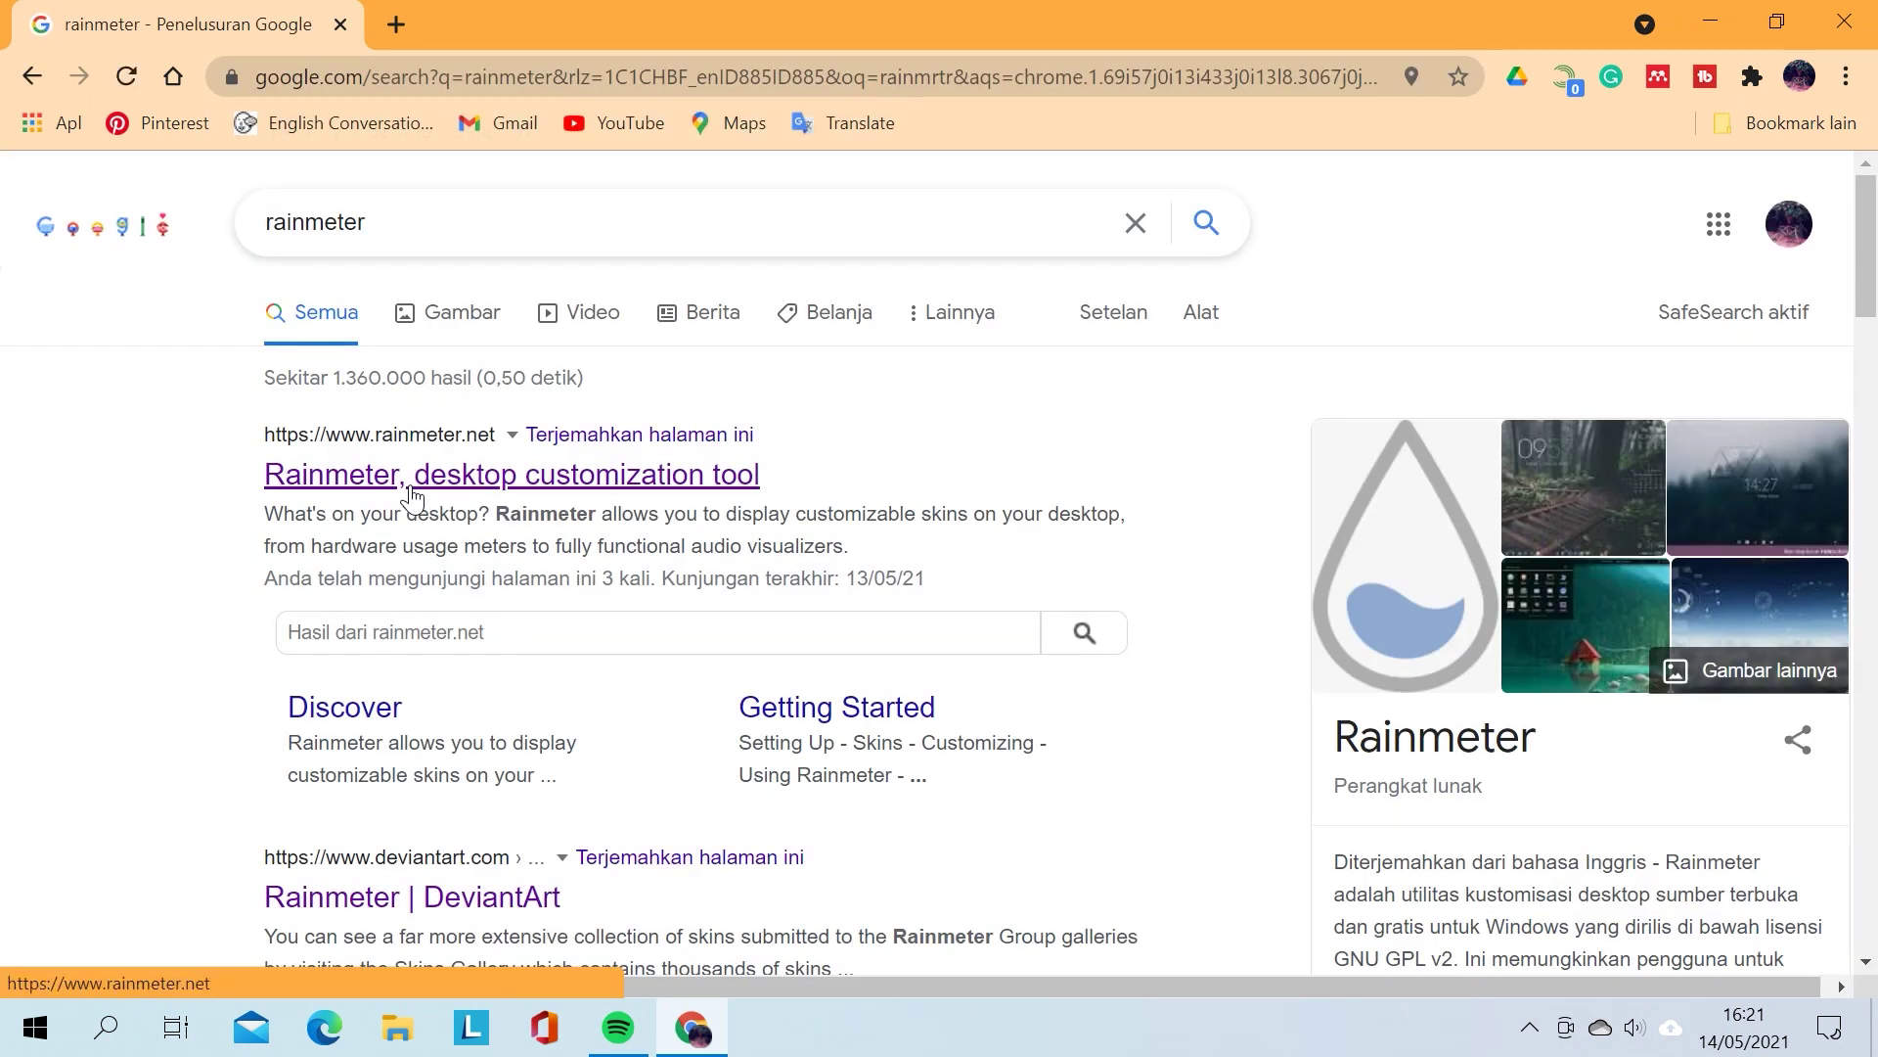
click(413, 497)
Step: Download the Rainmeter 4.4 Beta Release r3447 installer and show it in its folder
scroll(557, 536, down, 3)
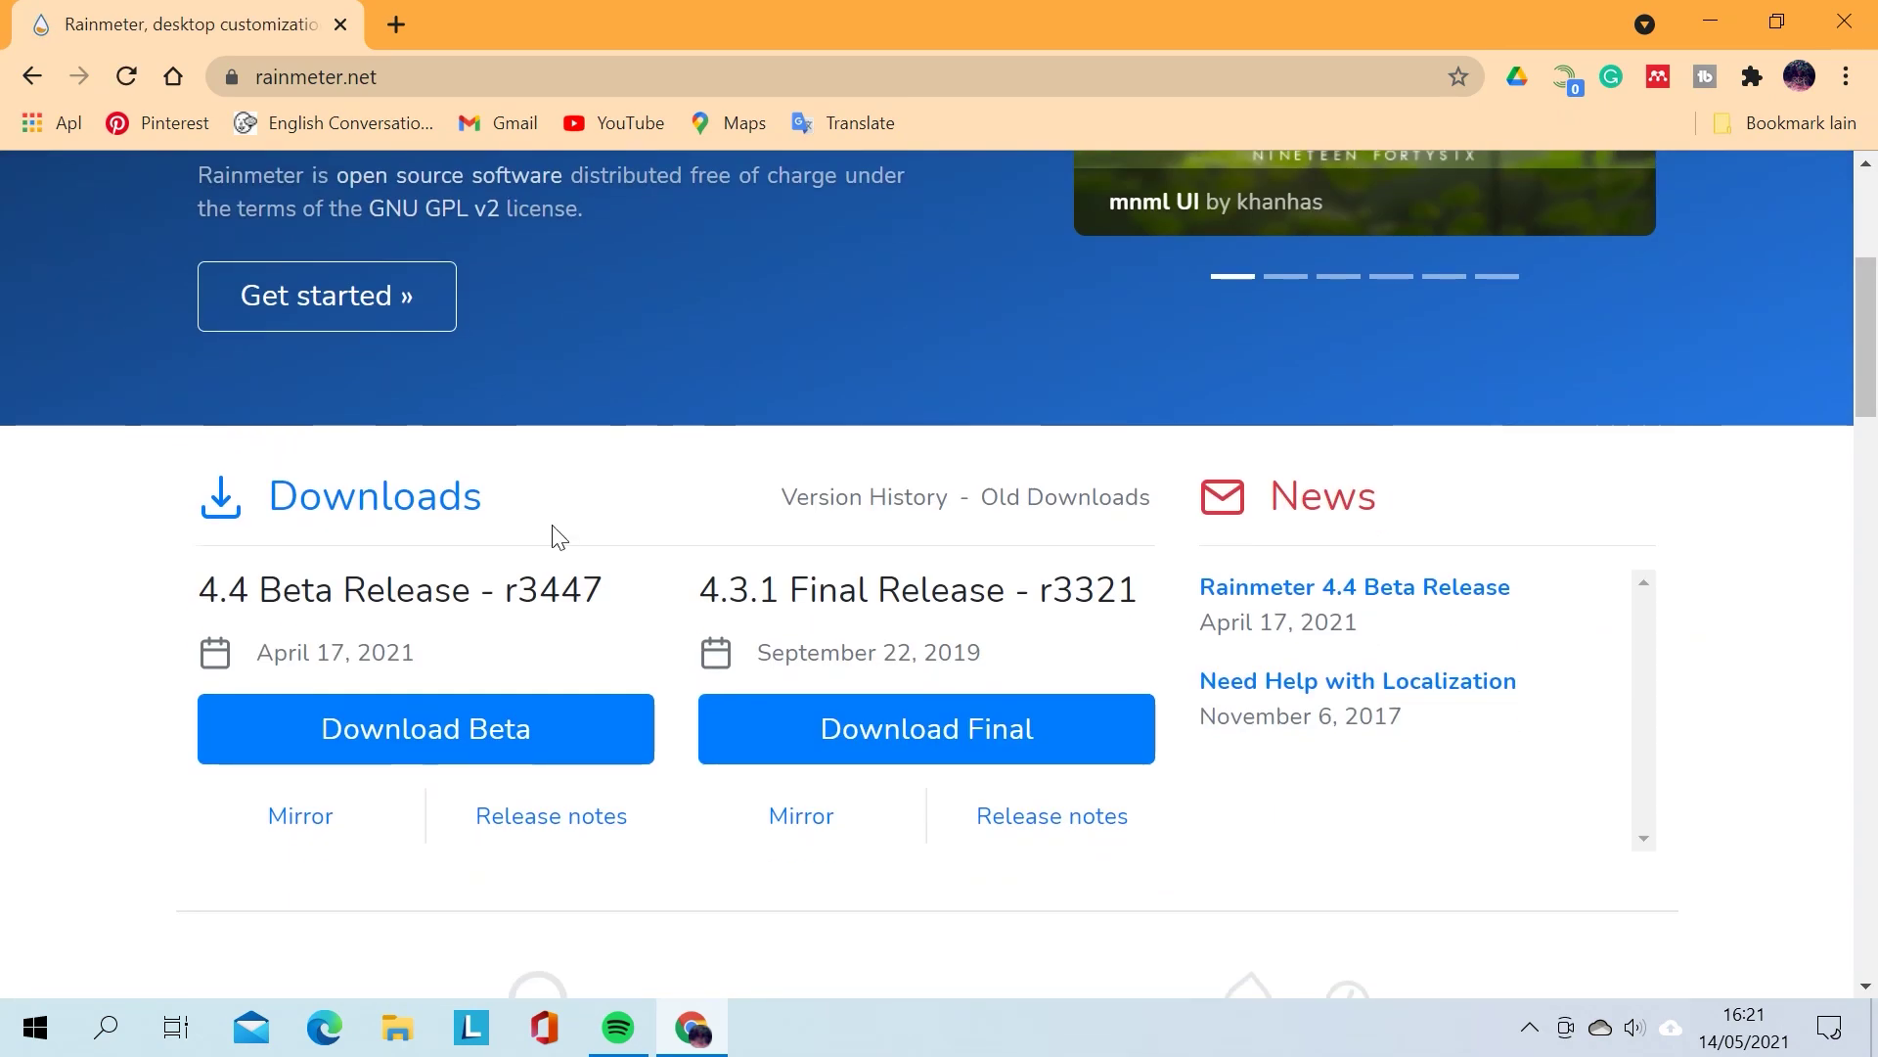
click(481, 745)
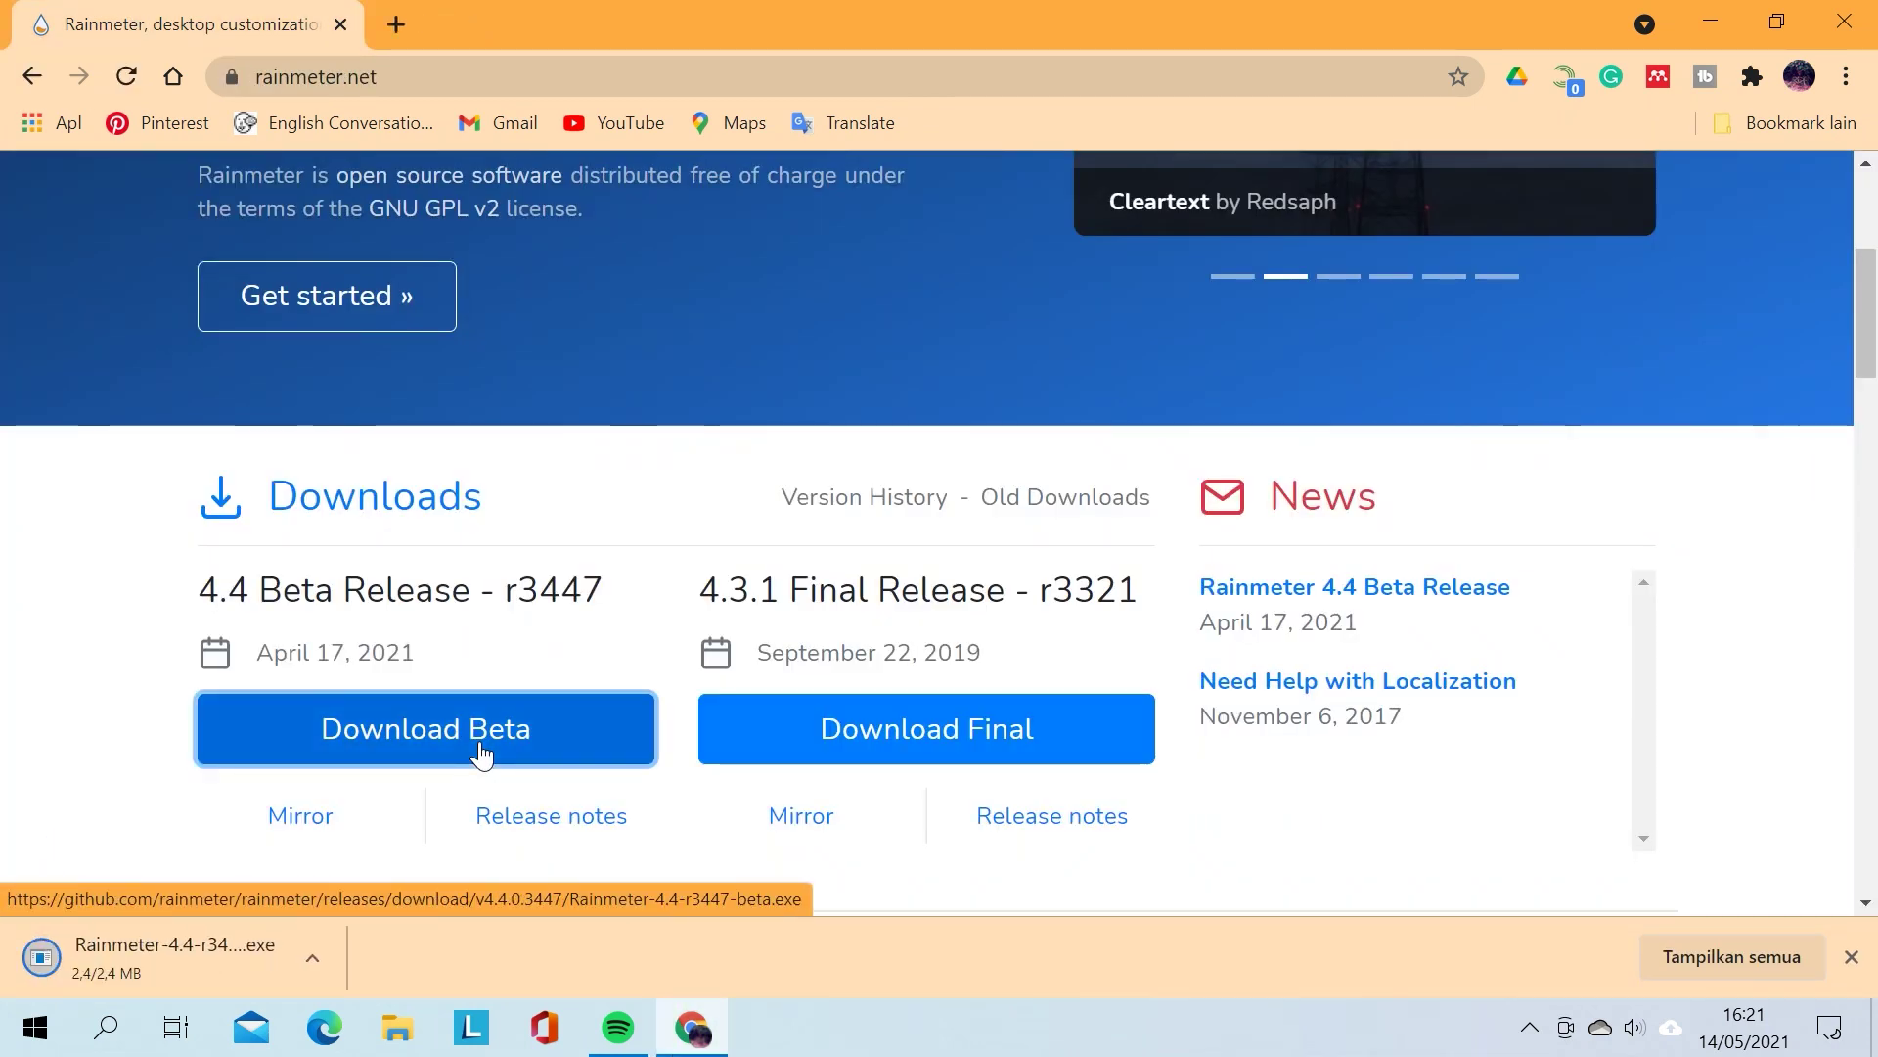
click(308, 959)
click(362, 865)
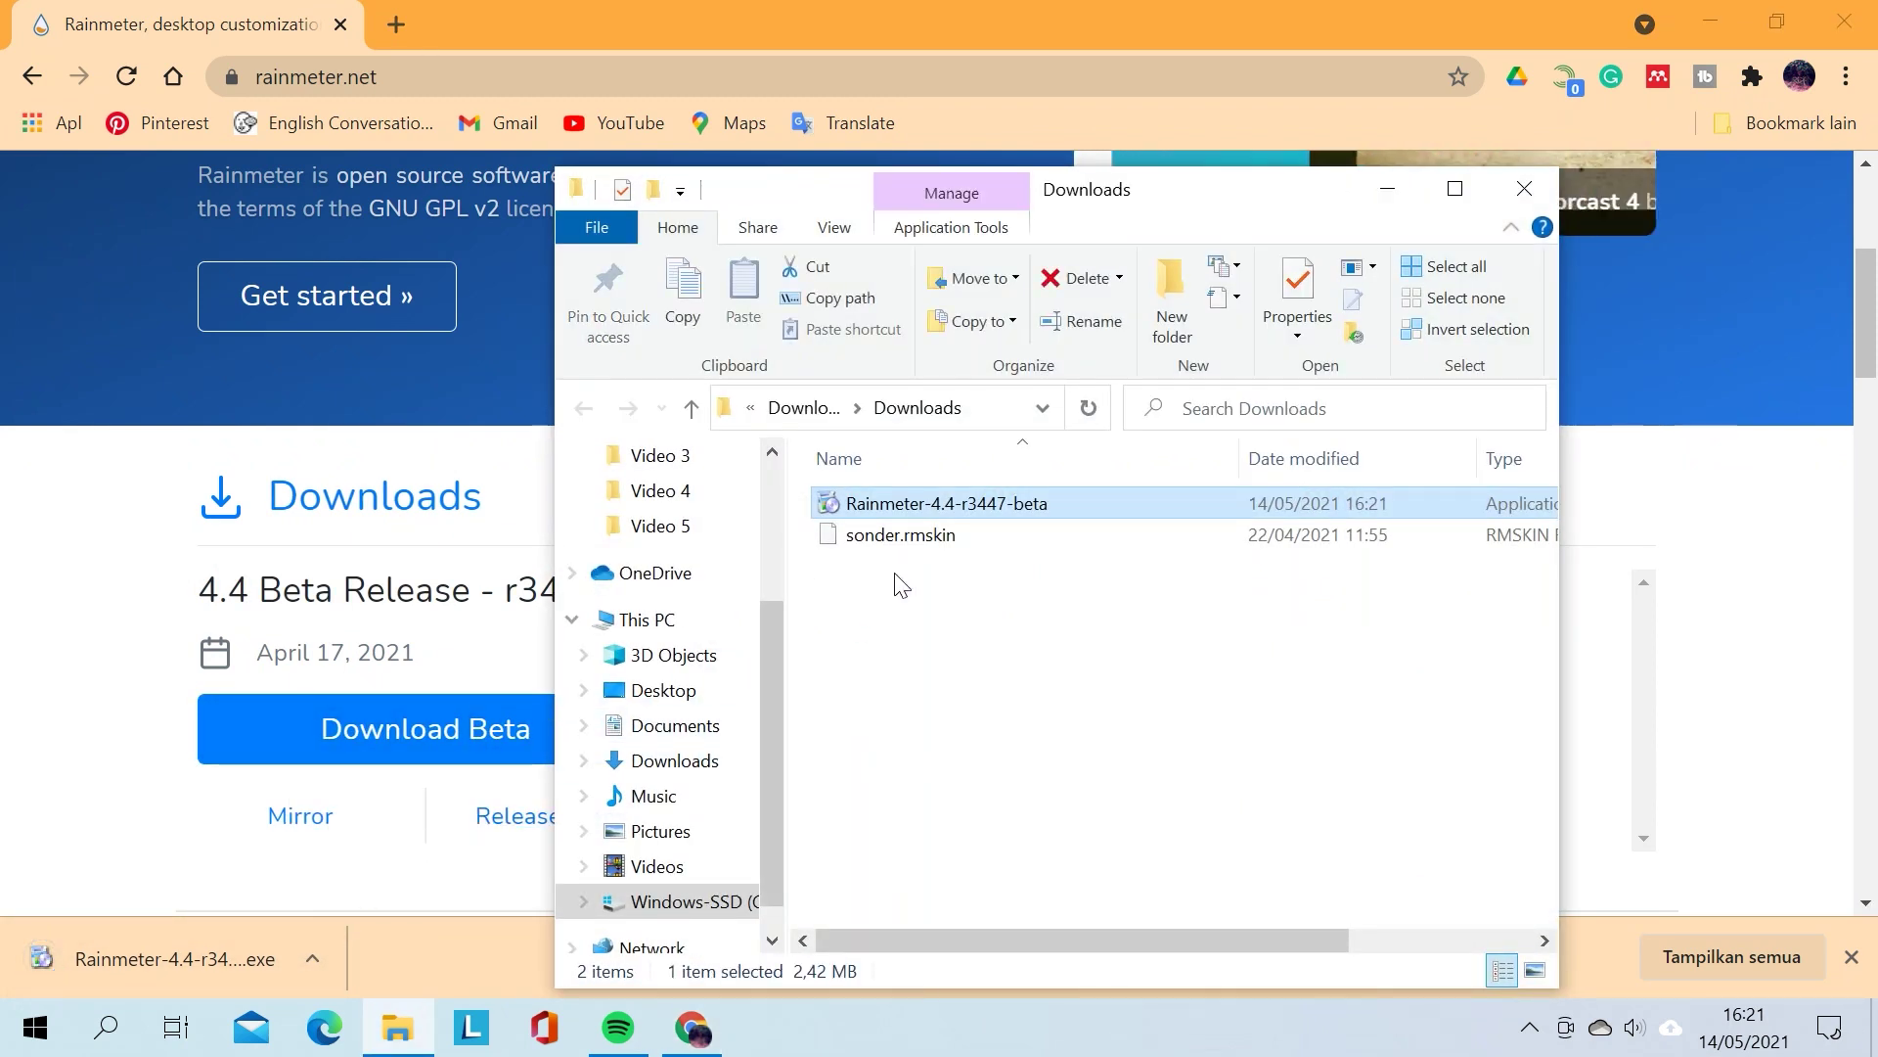
Step: Install Rainmeter from the downloaded file in English as a standard installation, and minimize the open windows to reveal the desktop
double_click(957, 504)
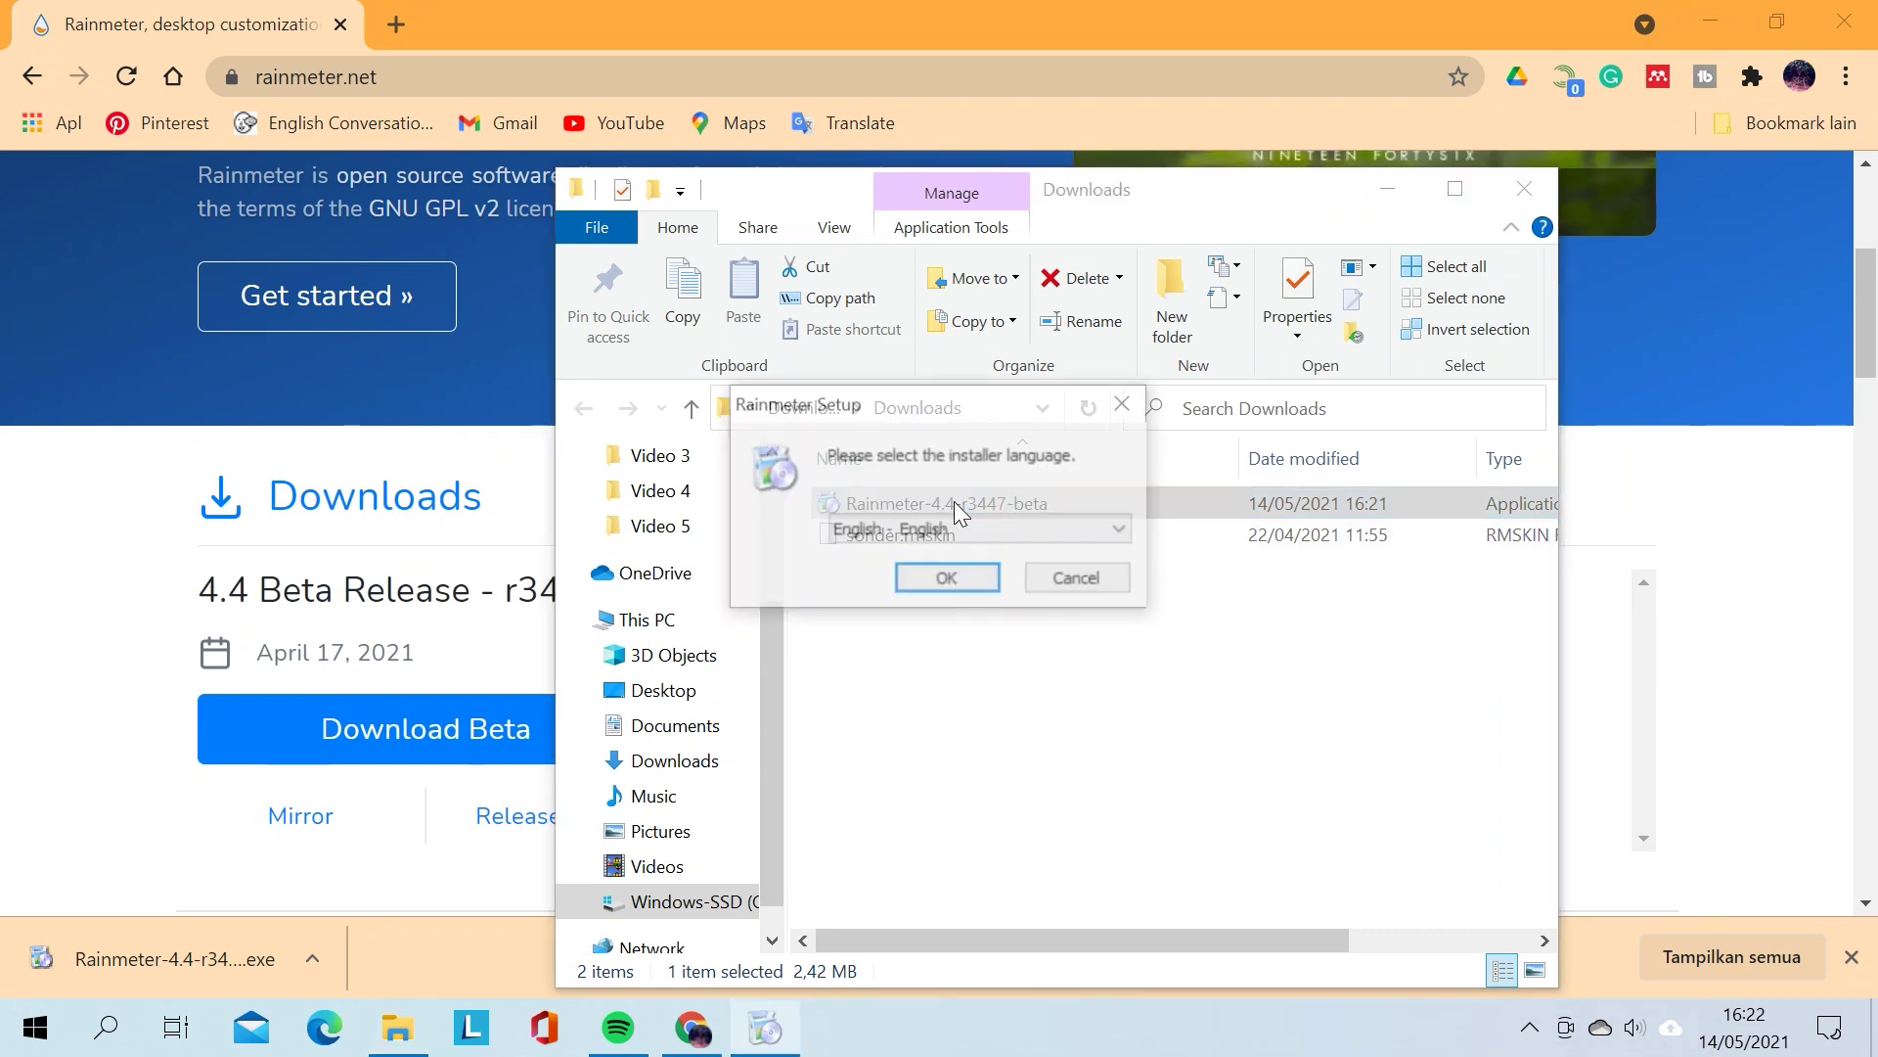
click(952, 578)
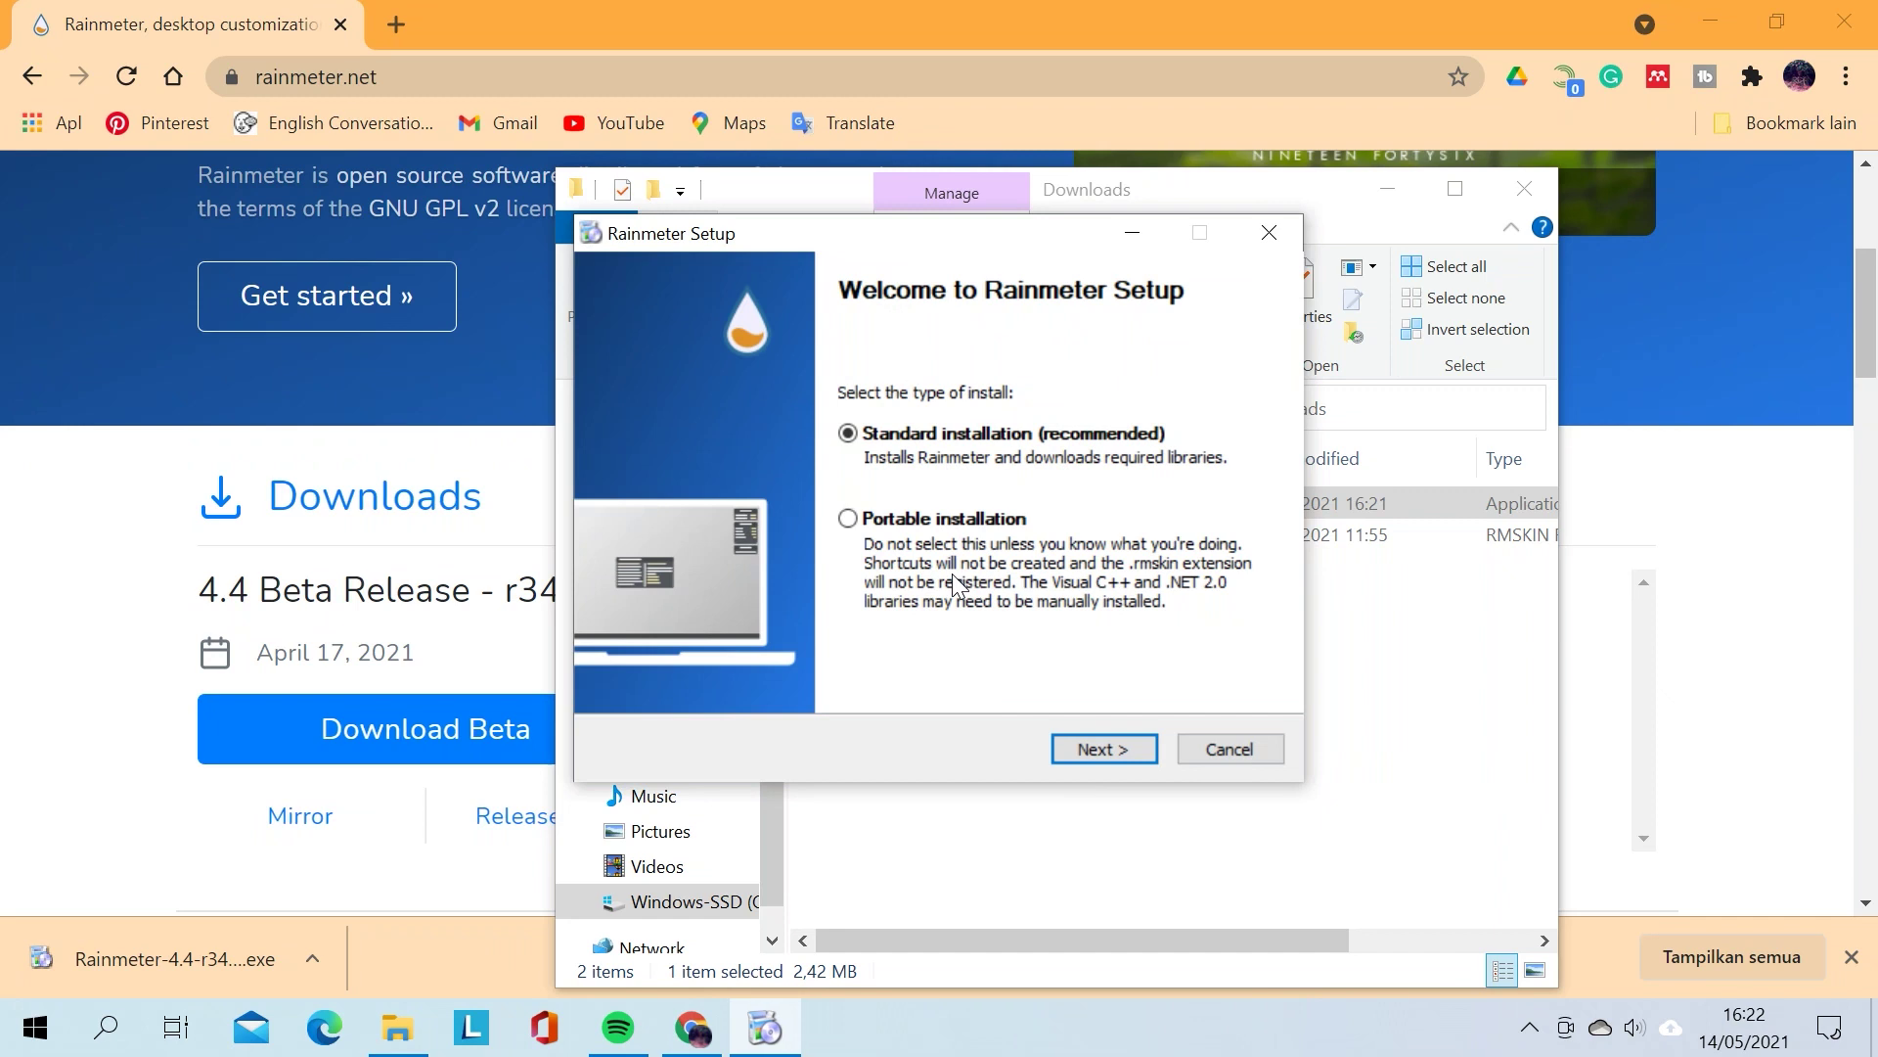
click(1089, 751)
click(1090, 750)
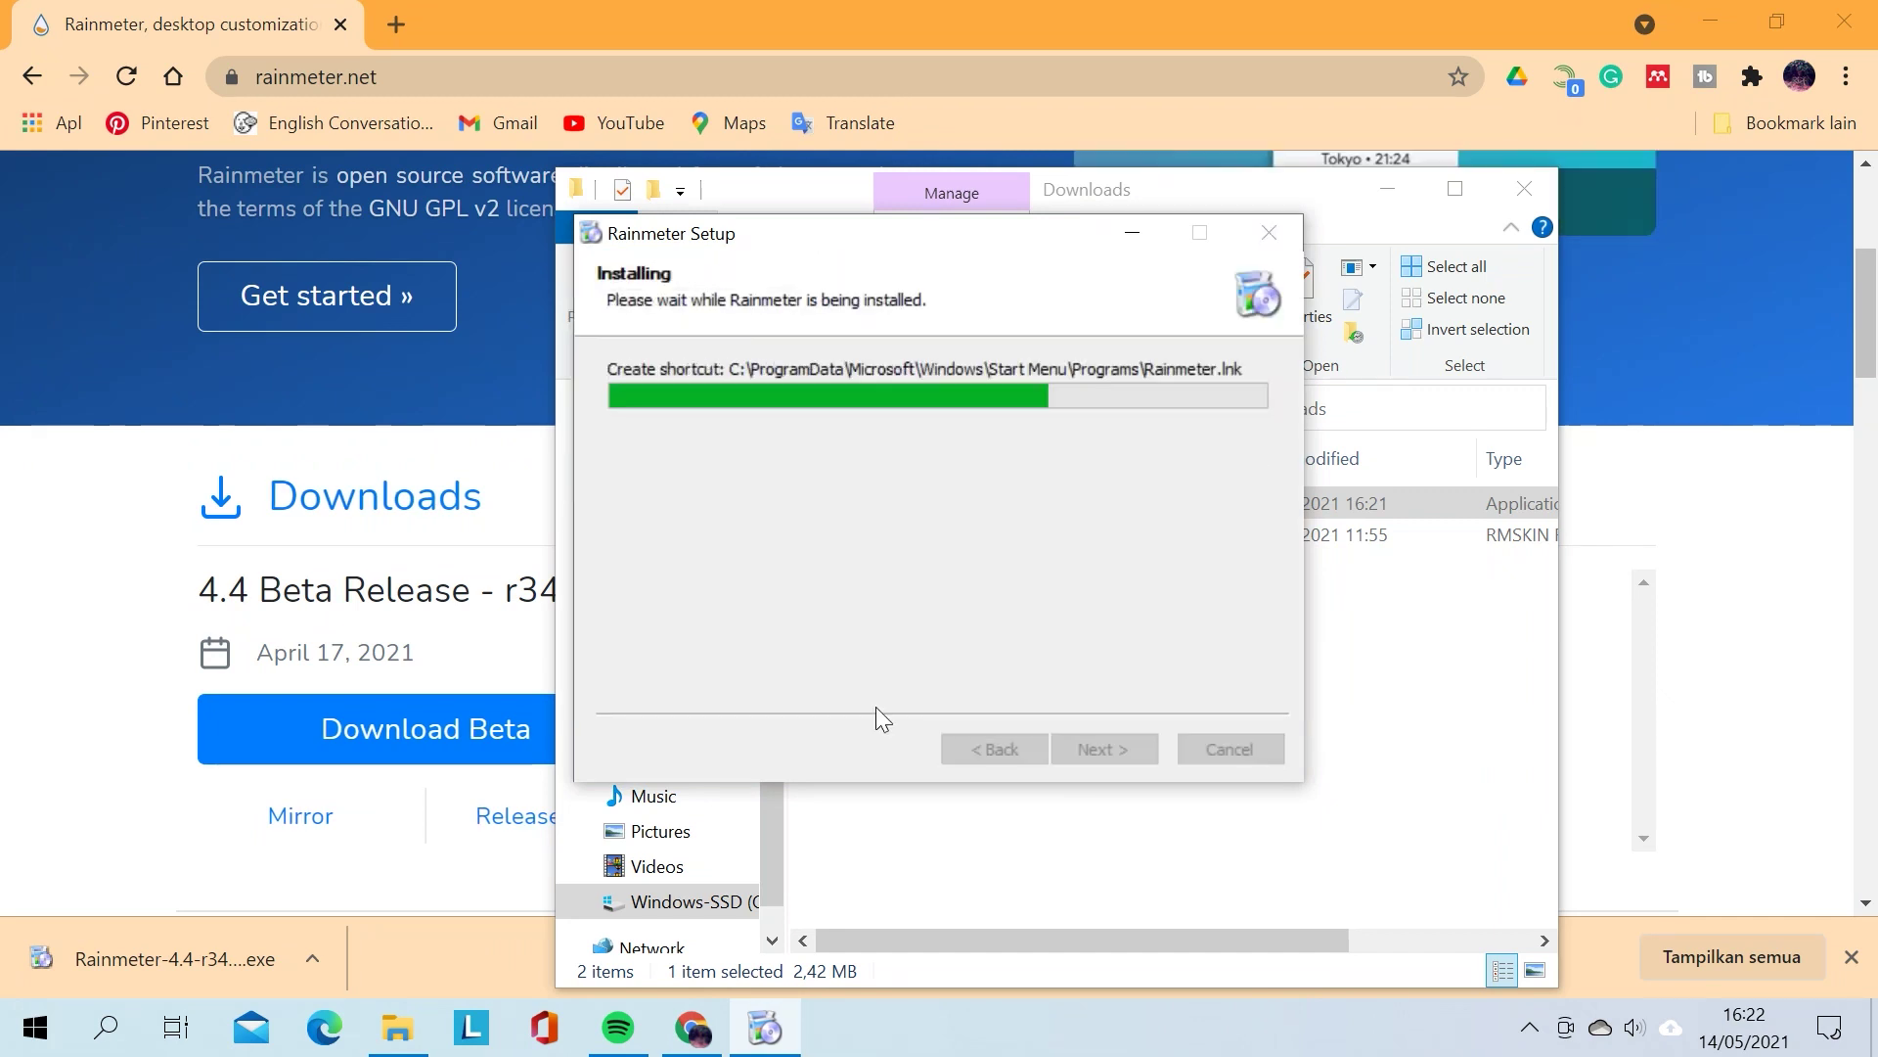
click(1131, 754)
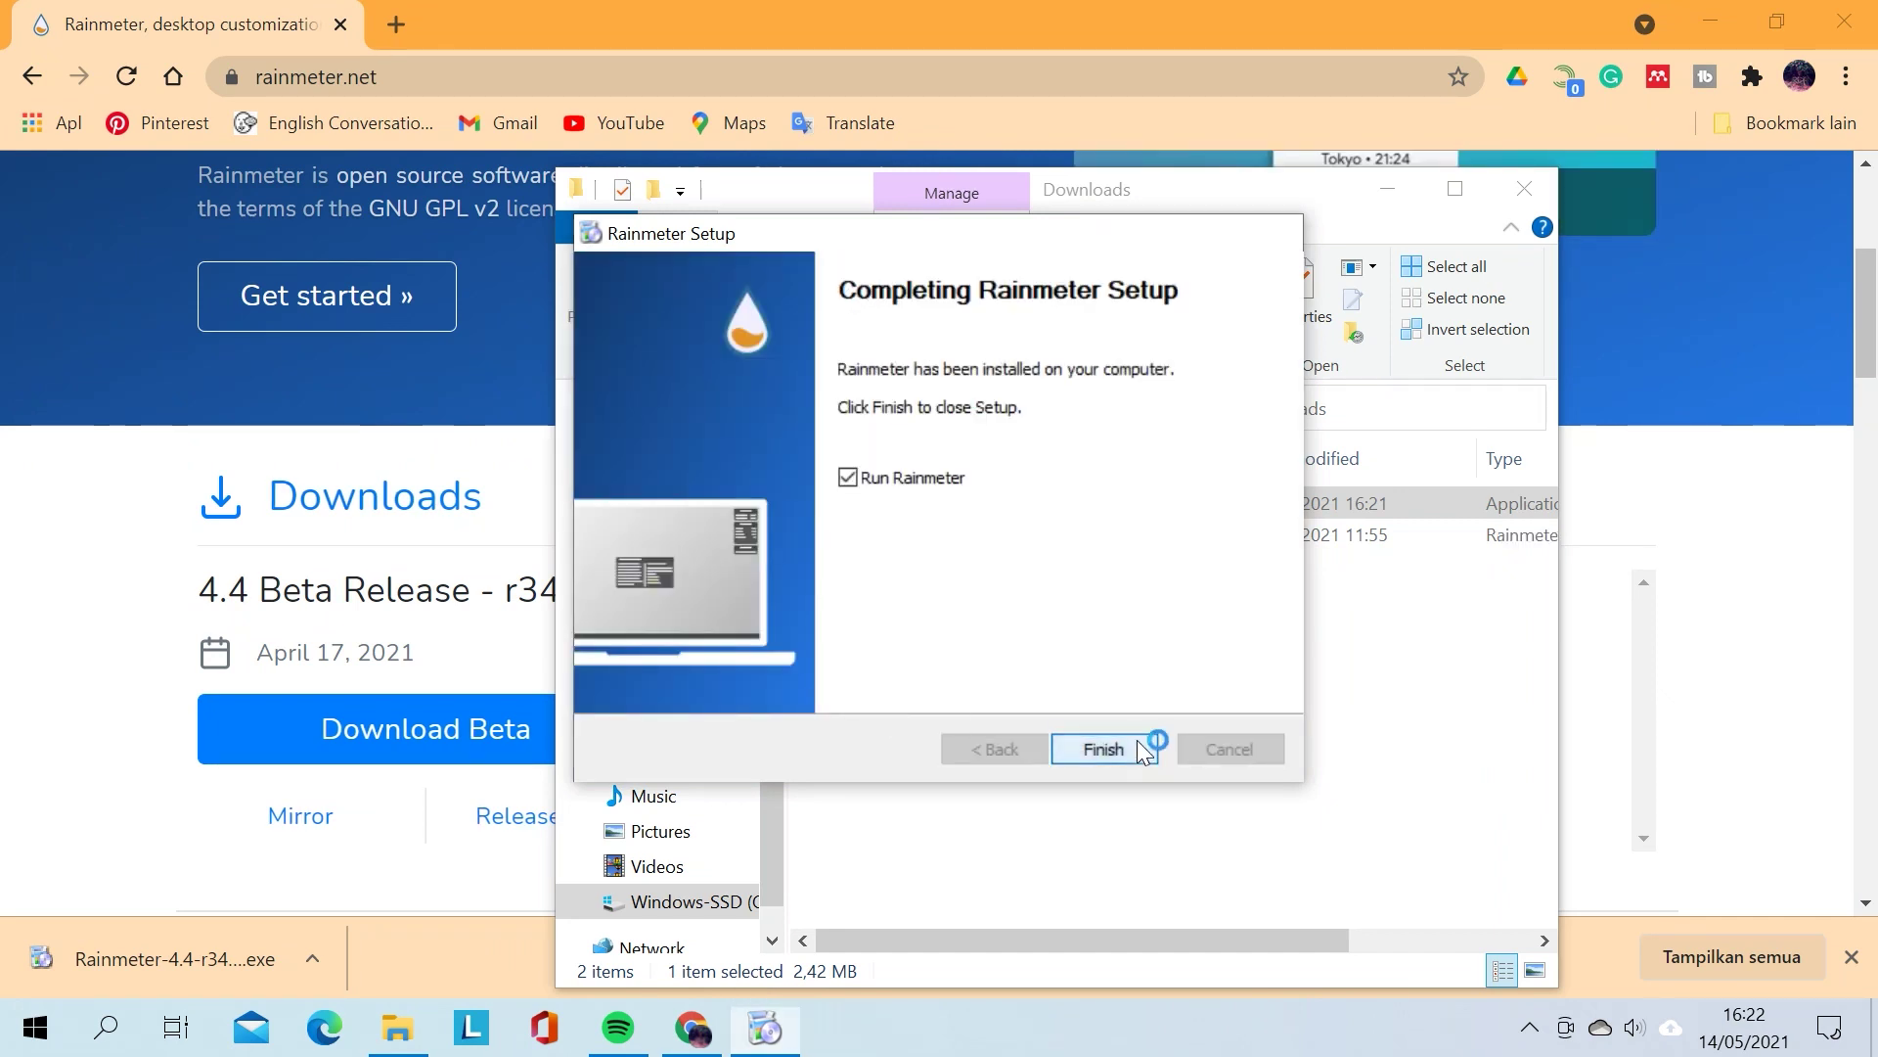
click(1385, 189)
click(1712, 21)
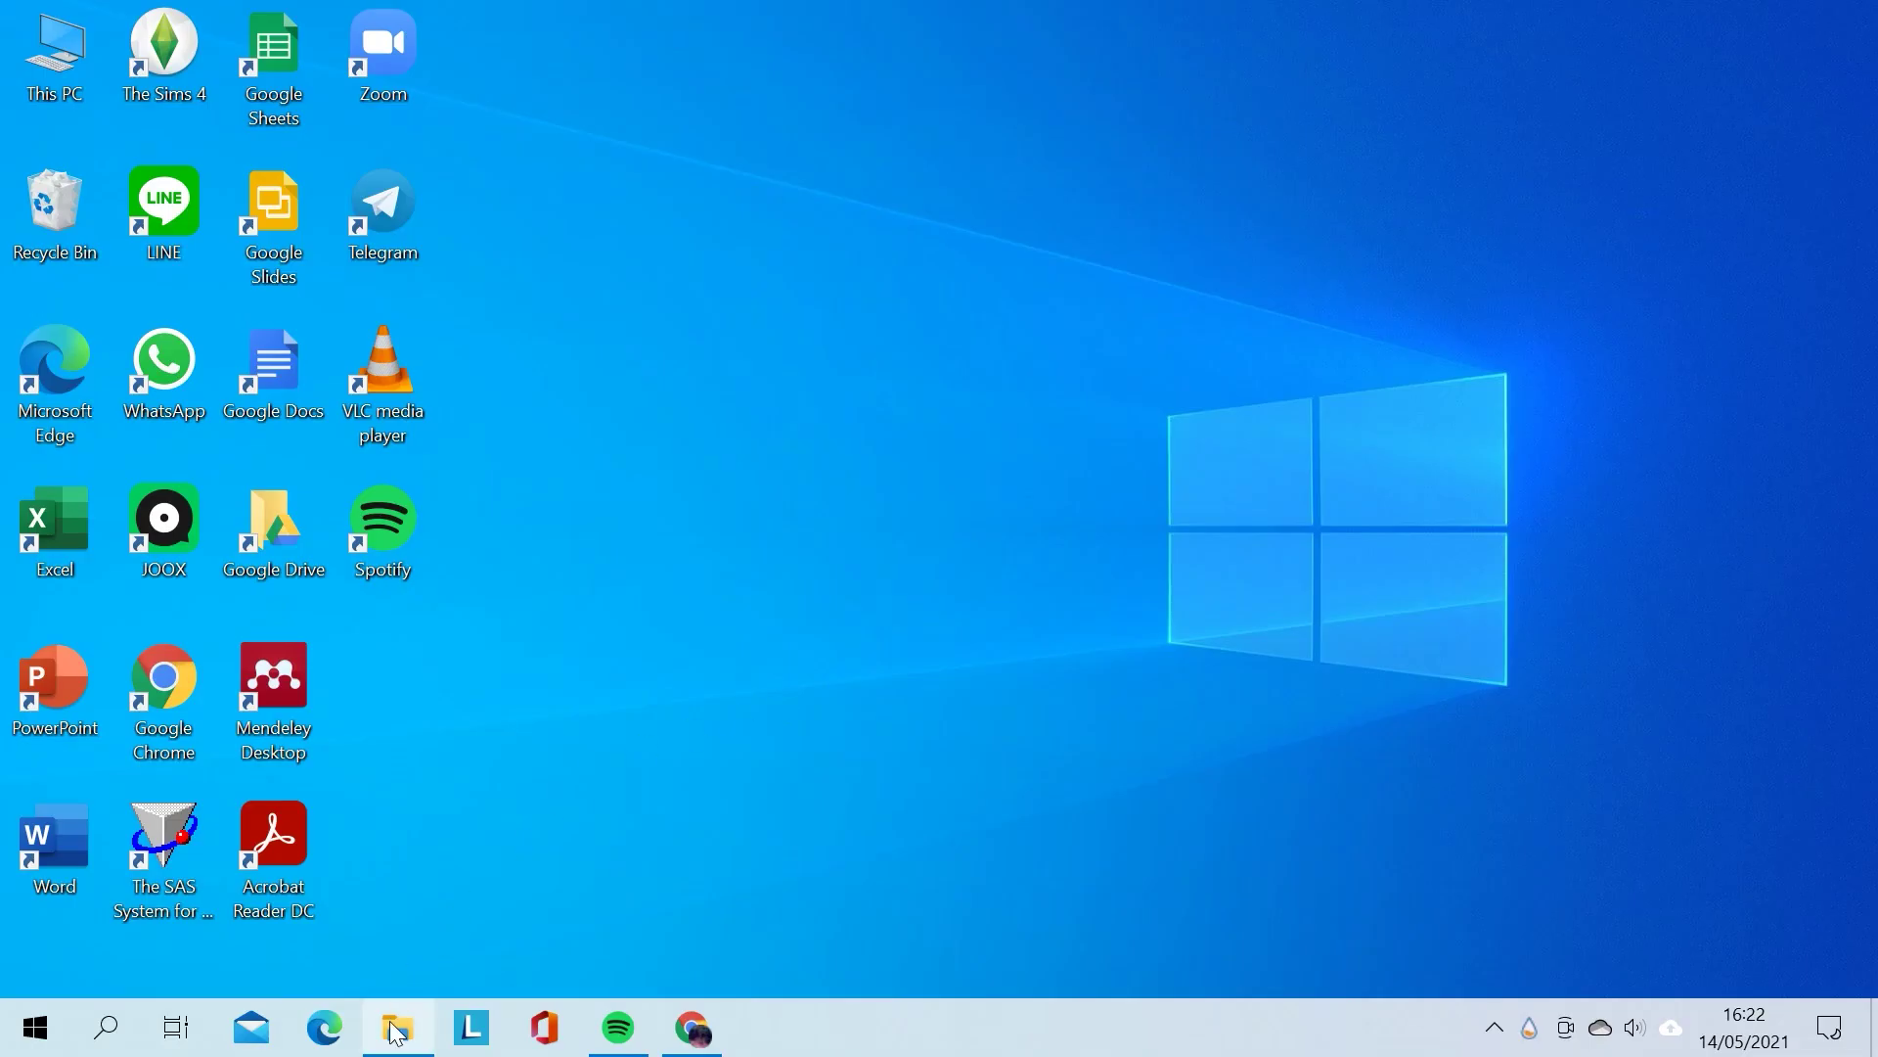
Step: Install the sonder skin package from the Downloads folder with its included layout applied, and minimize the folder window
click(396, 1029)
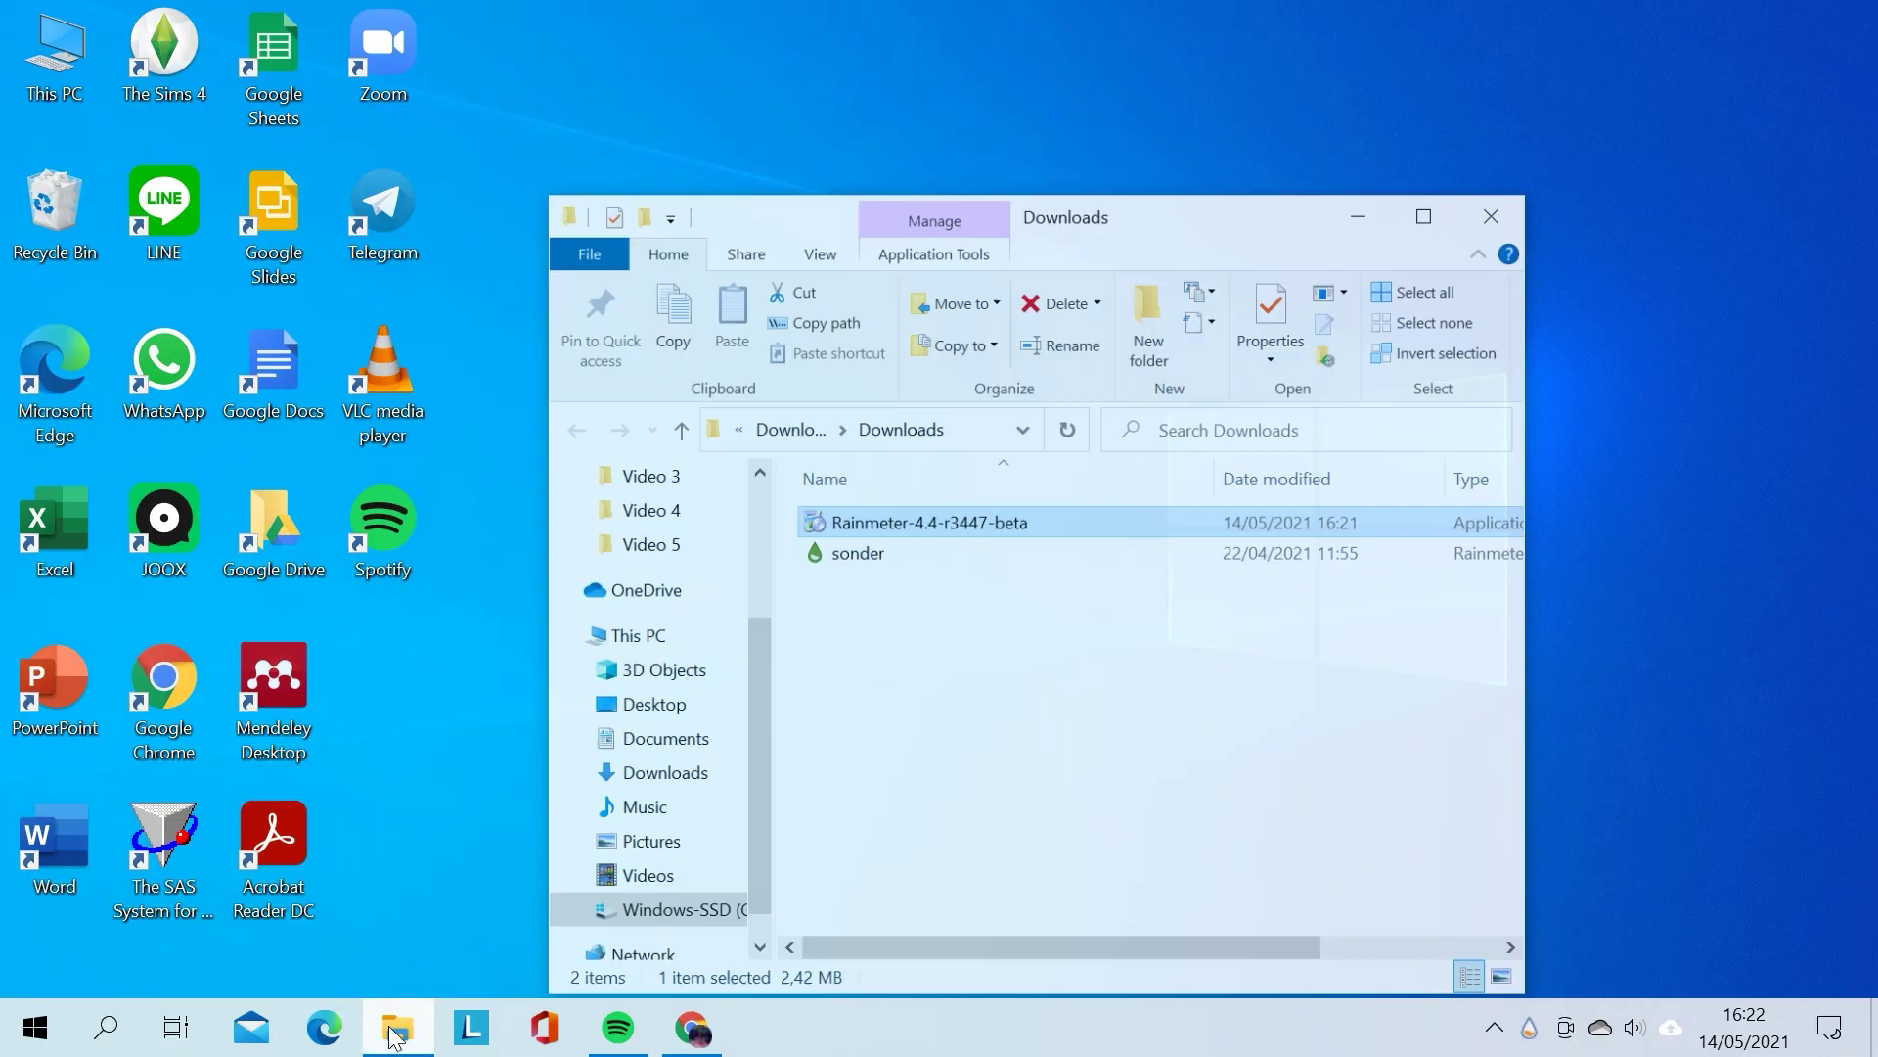
click(986, 743)
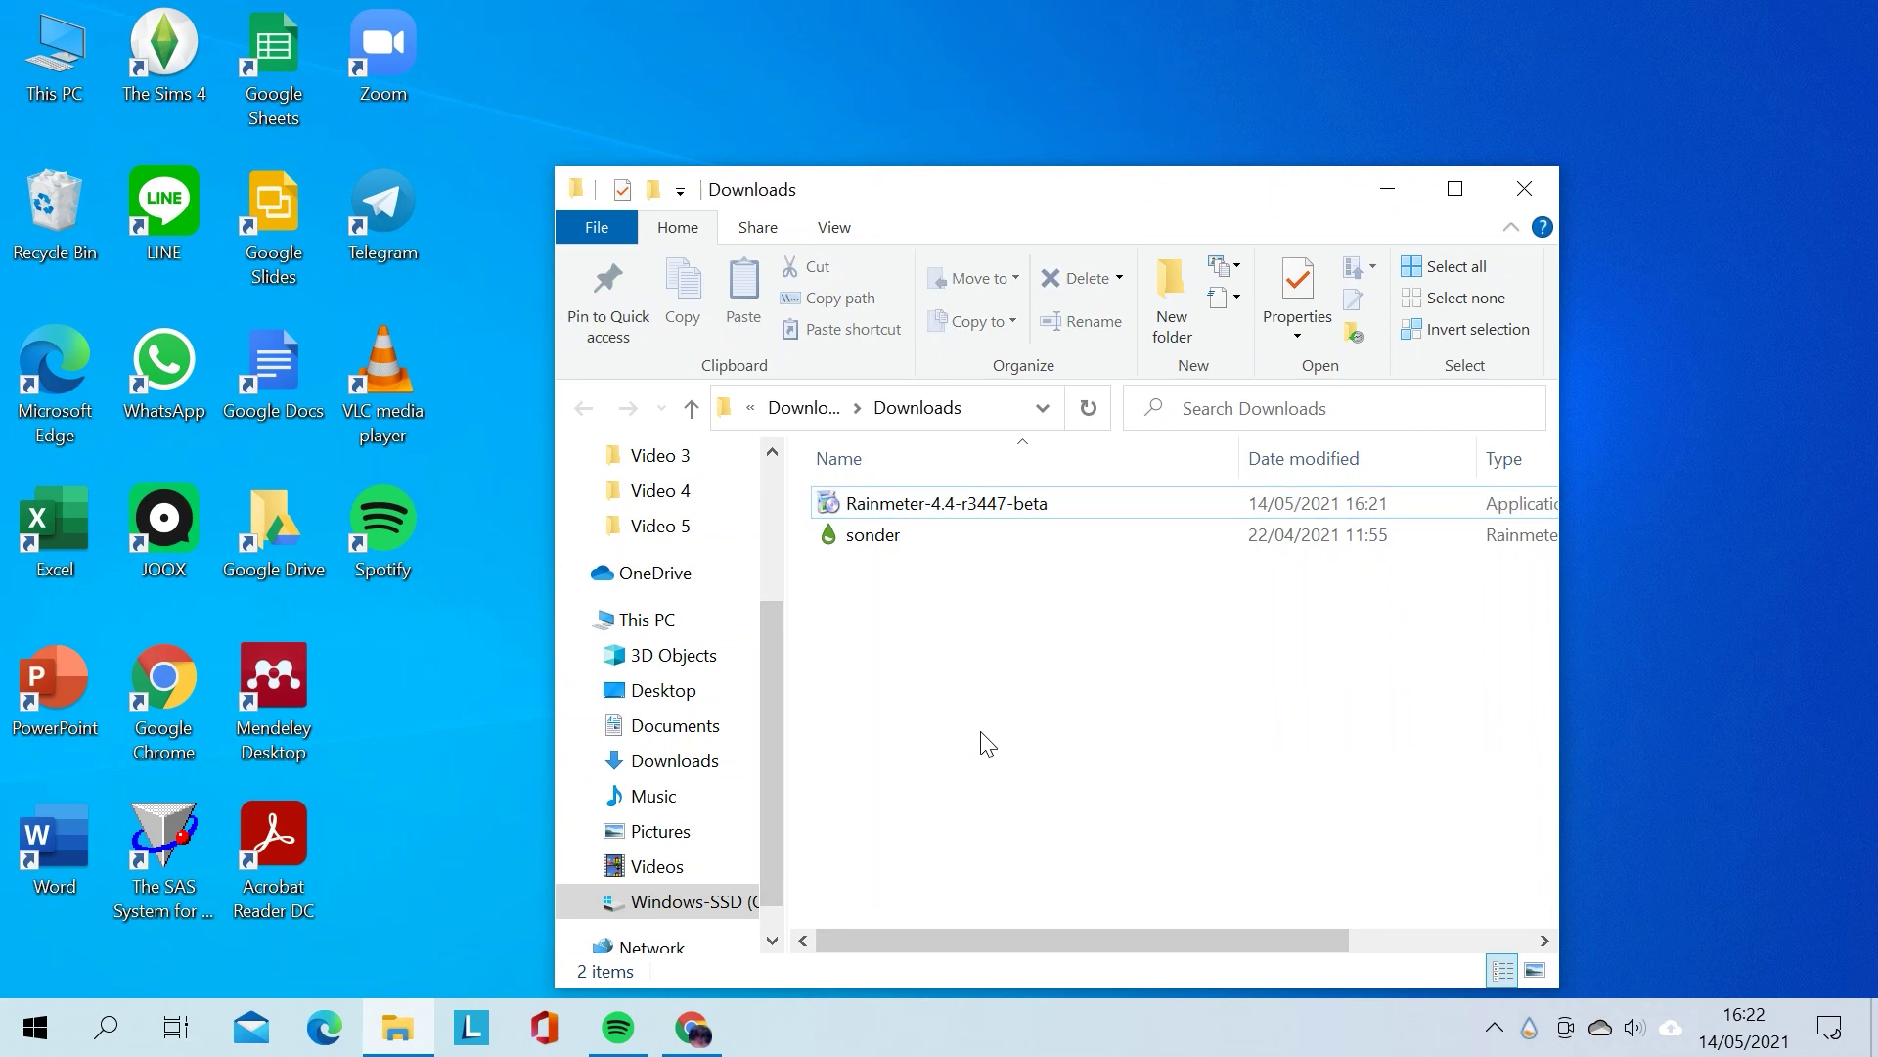
double_click(875, 537)
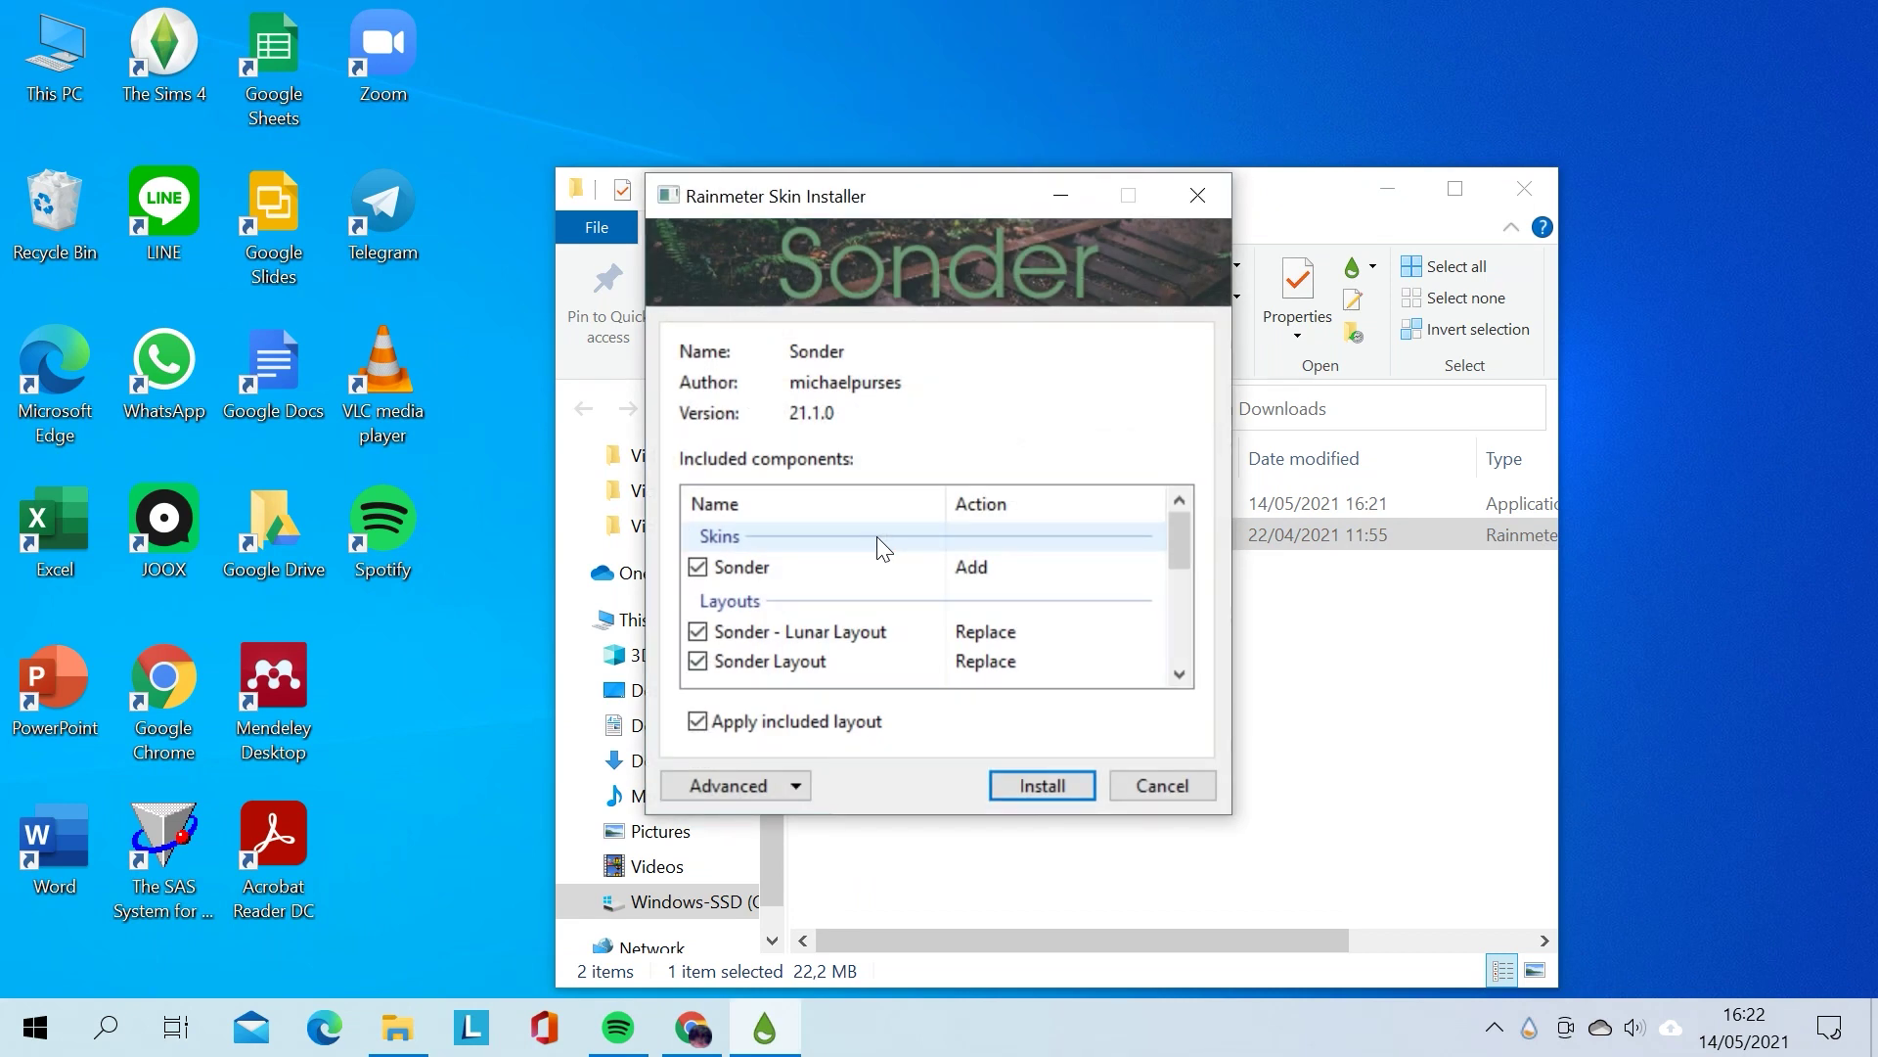
click(1011, 784)
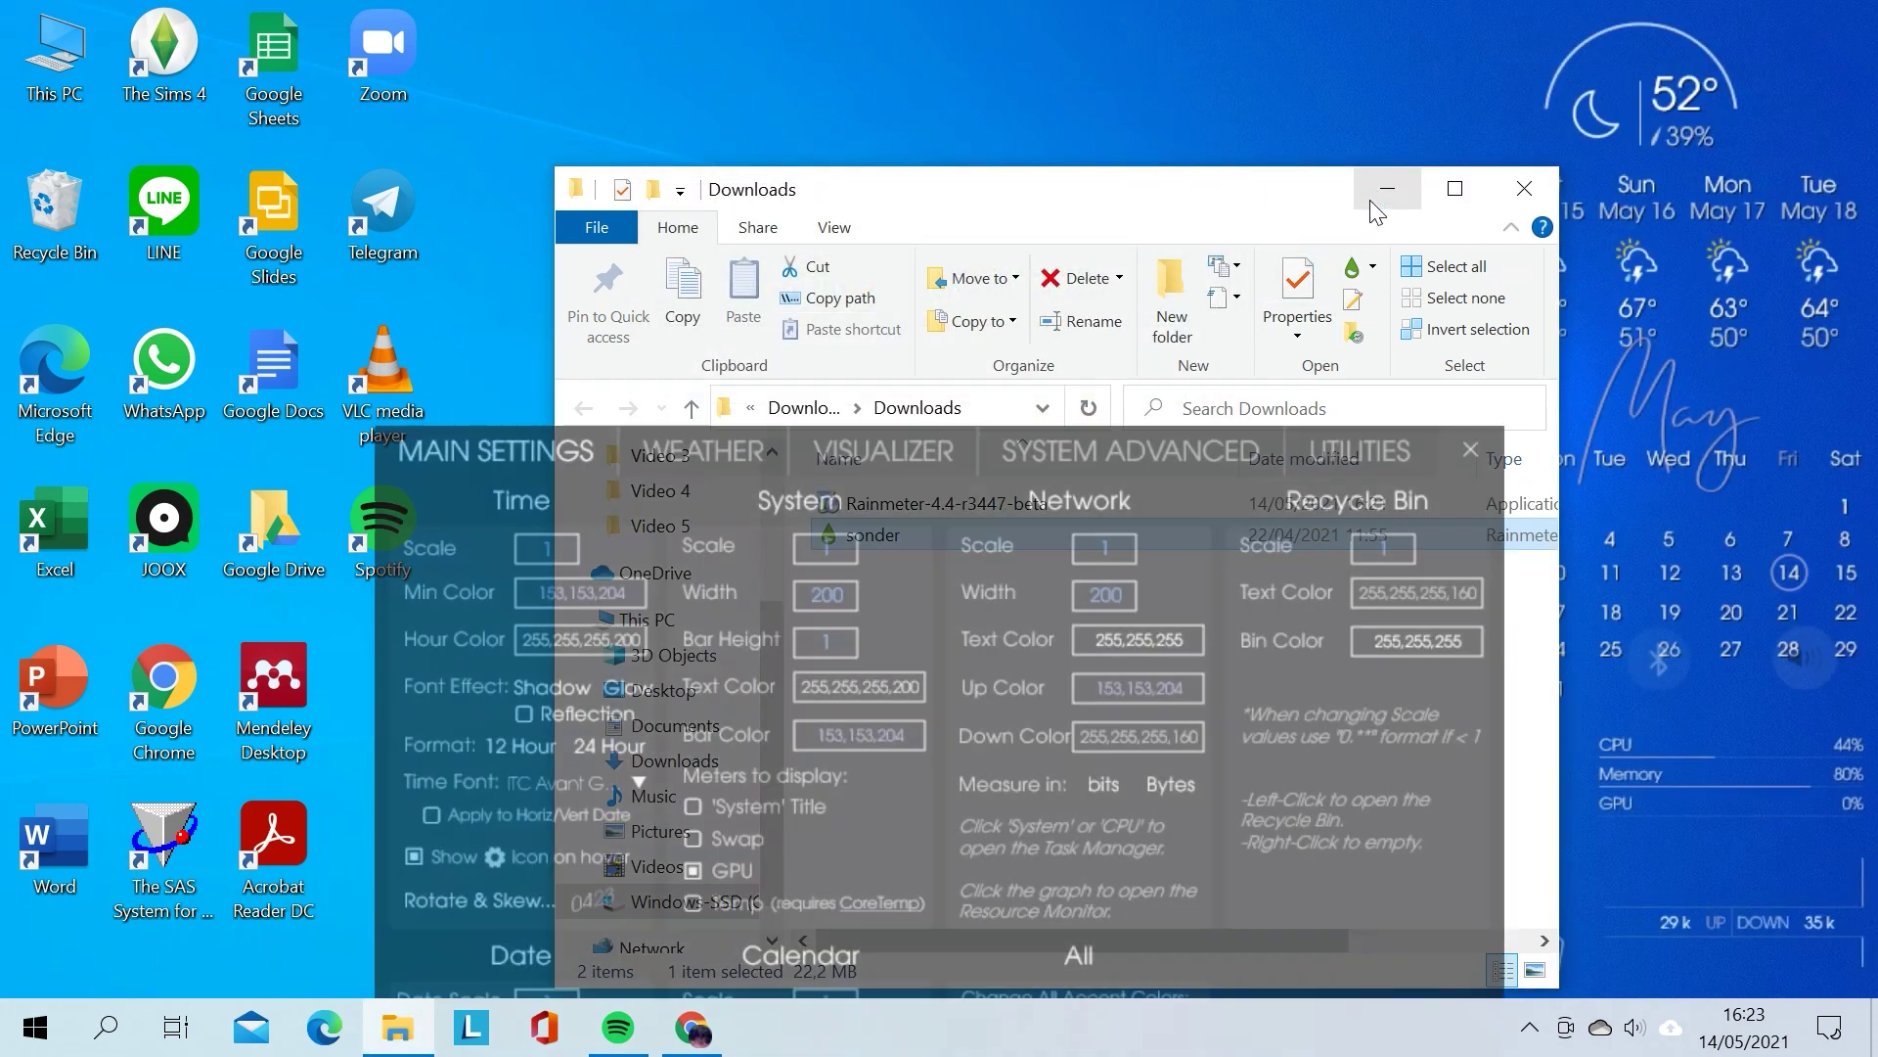
click(1372, 201)
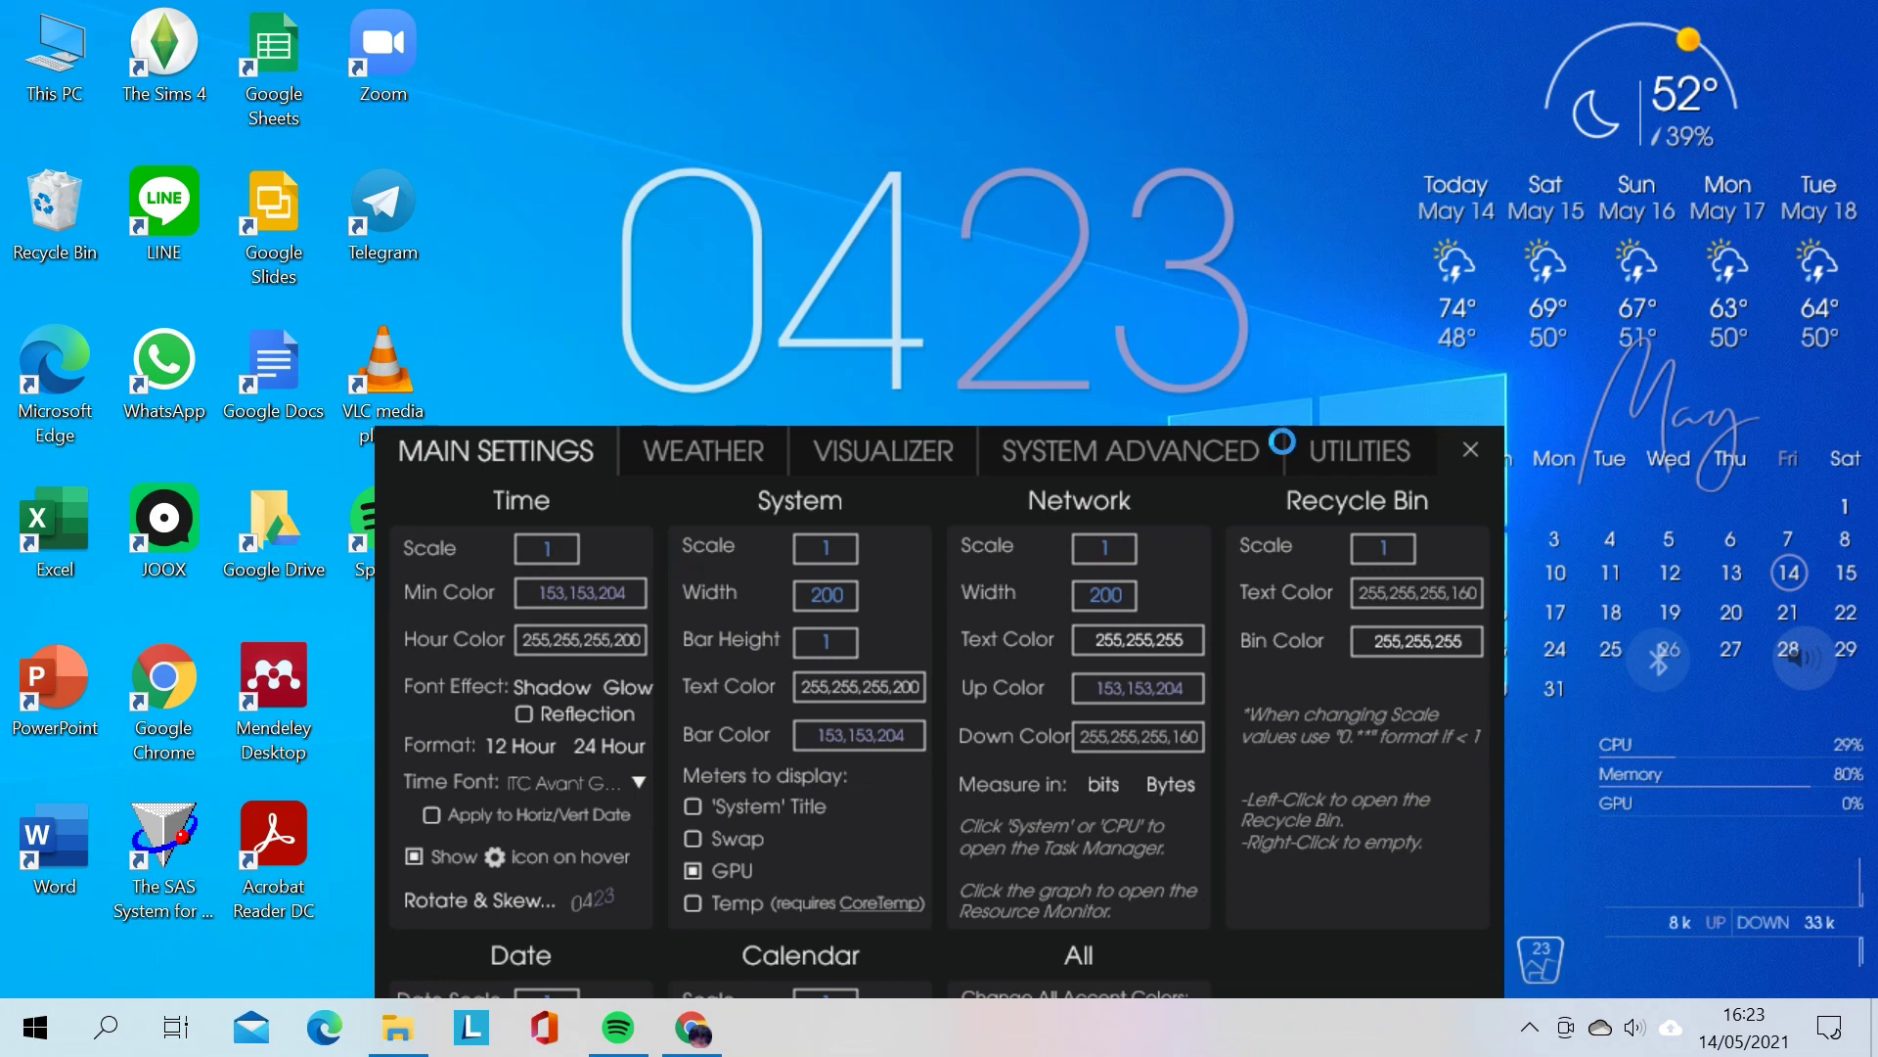
Step: Unload the Sonder settings, weather and calendar skins from the desktop
right_click(1248, 483)
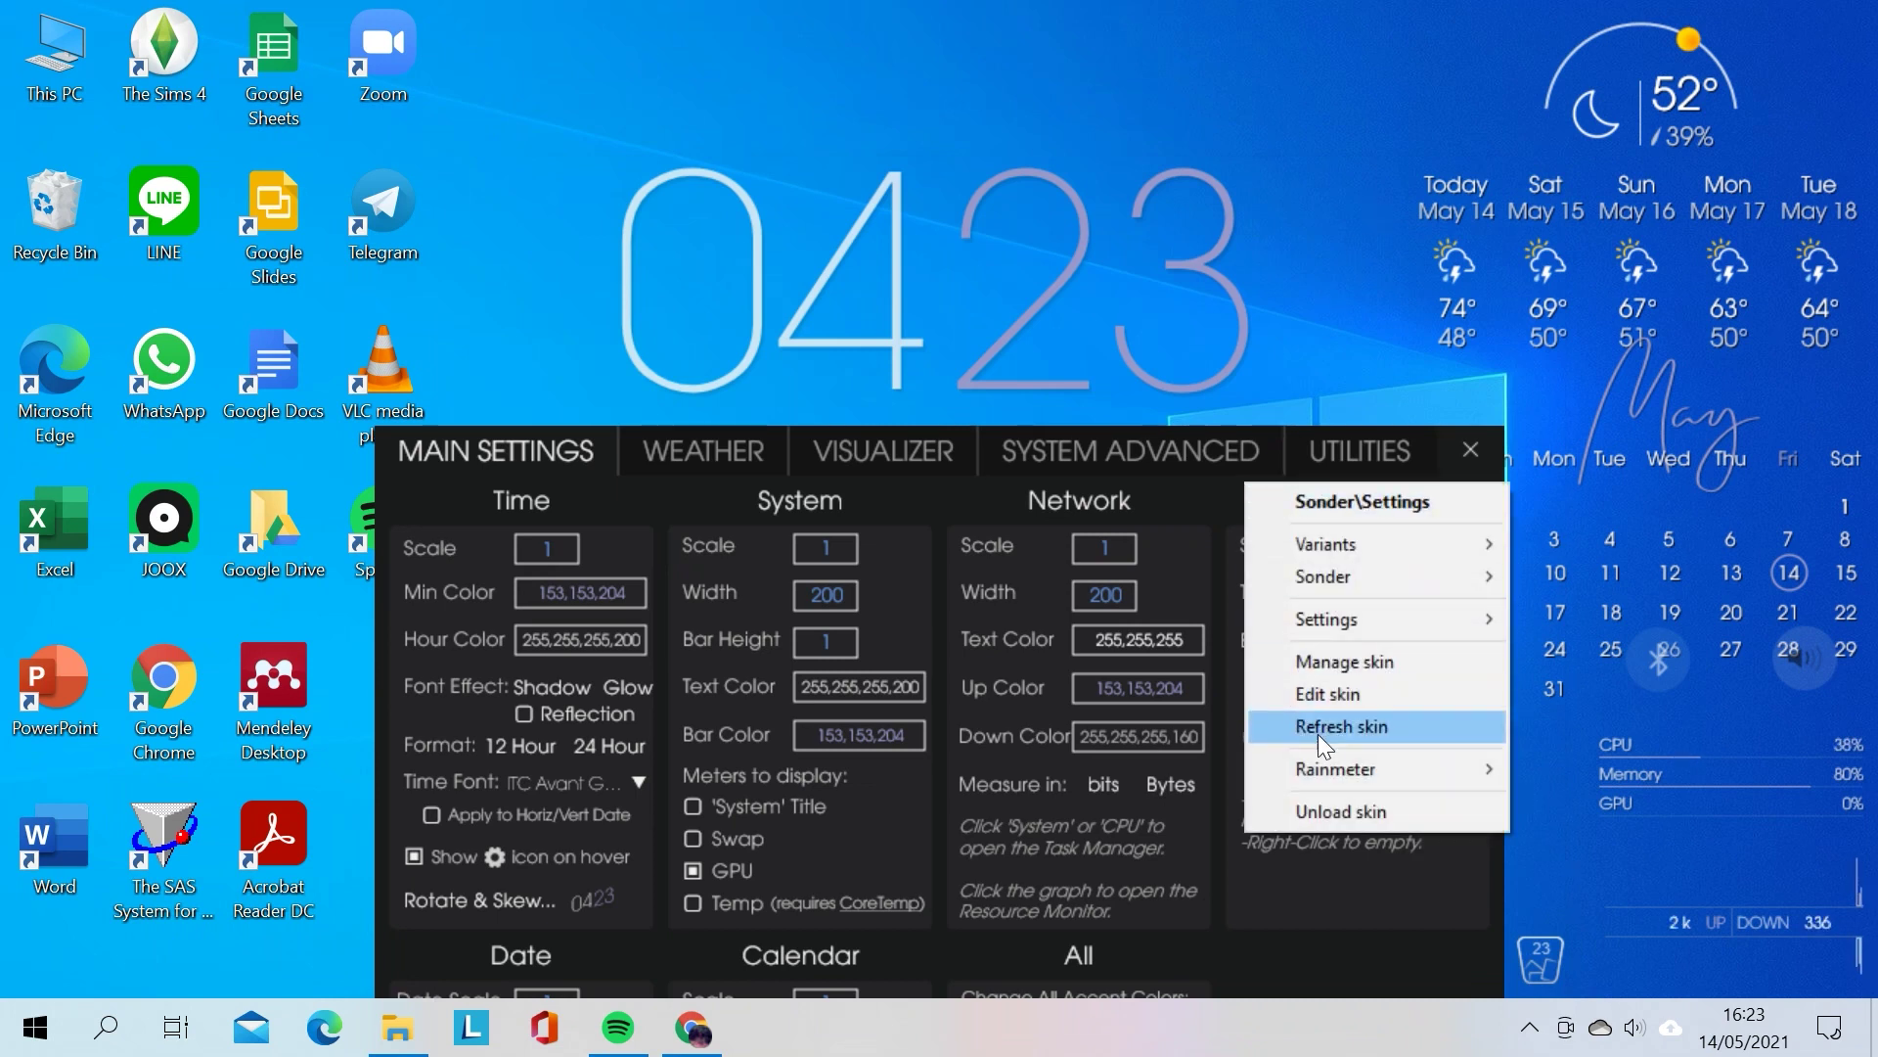
click(1319, 814)
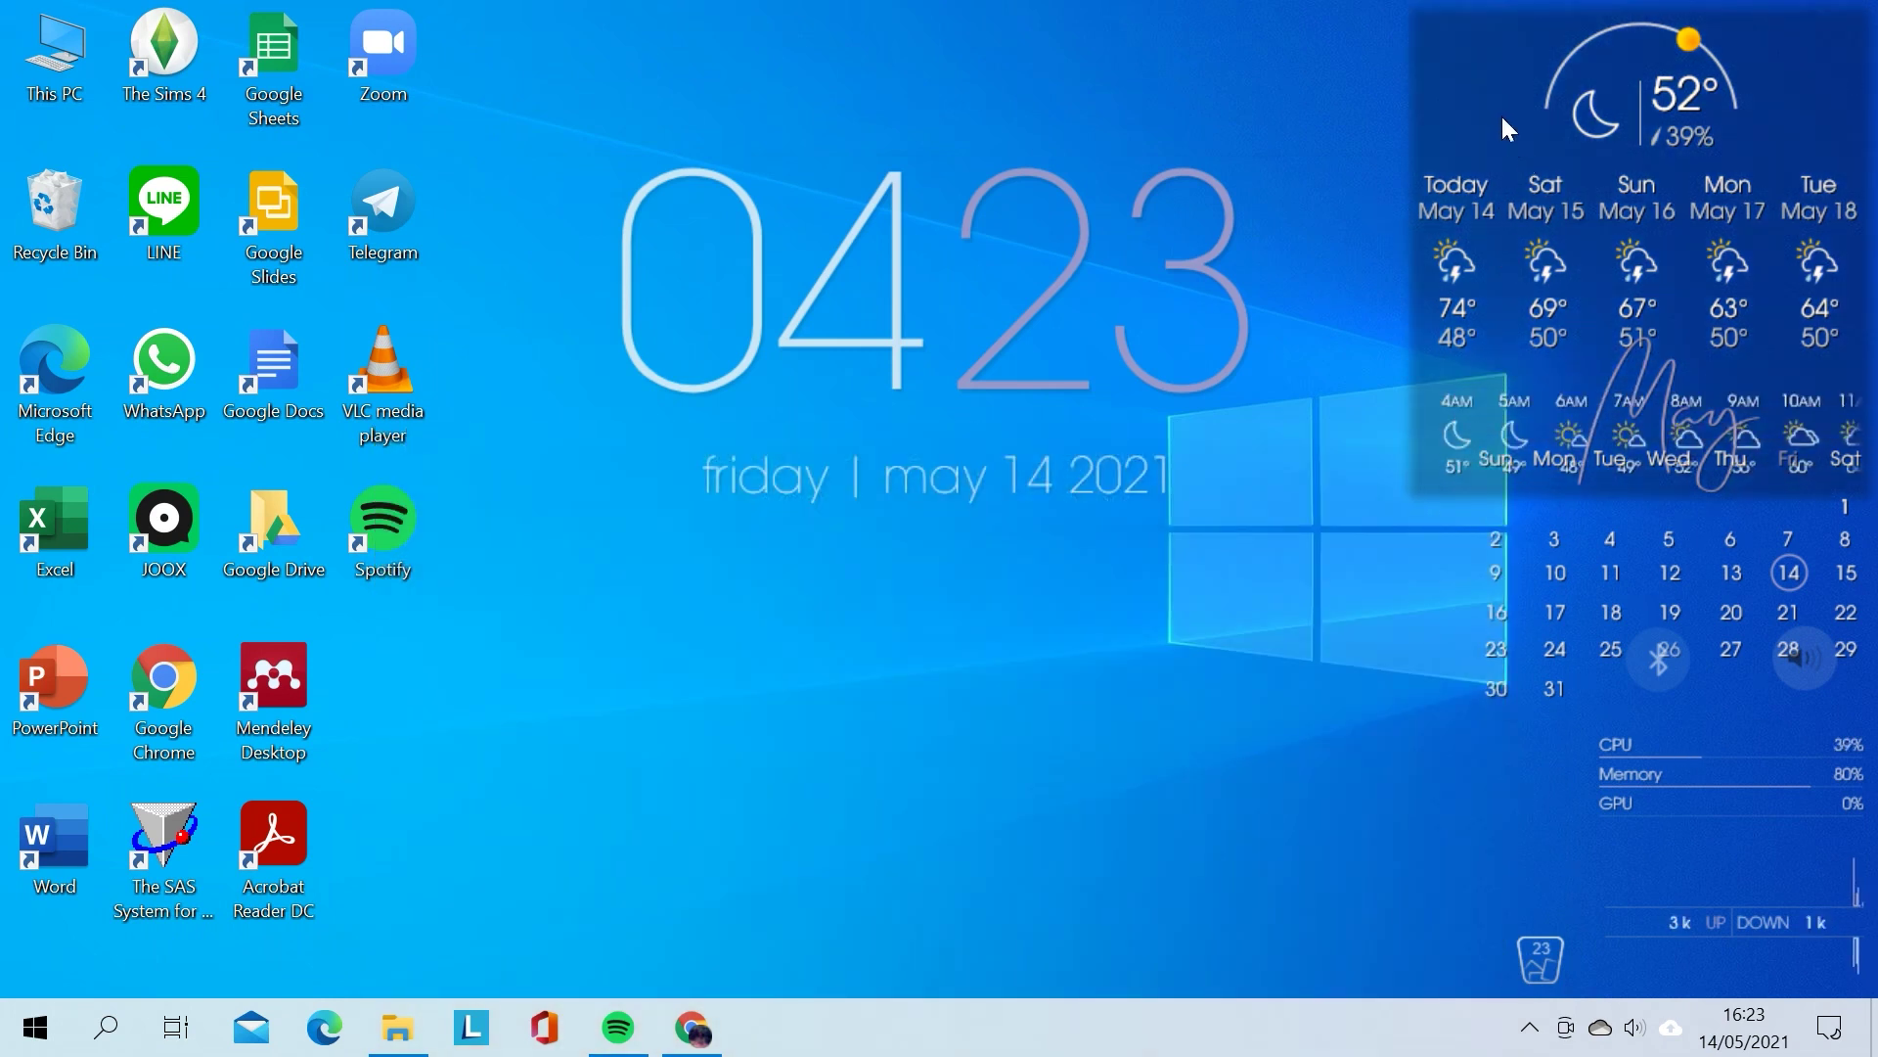
right_click(1501, 114)
click(1626, 519)
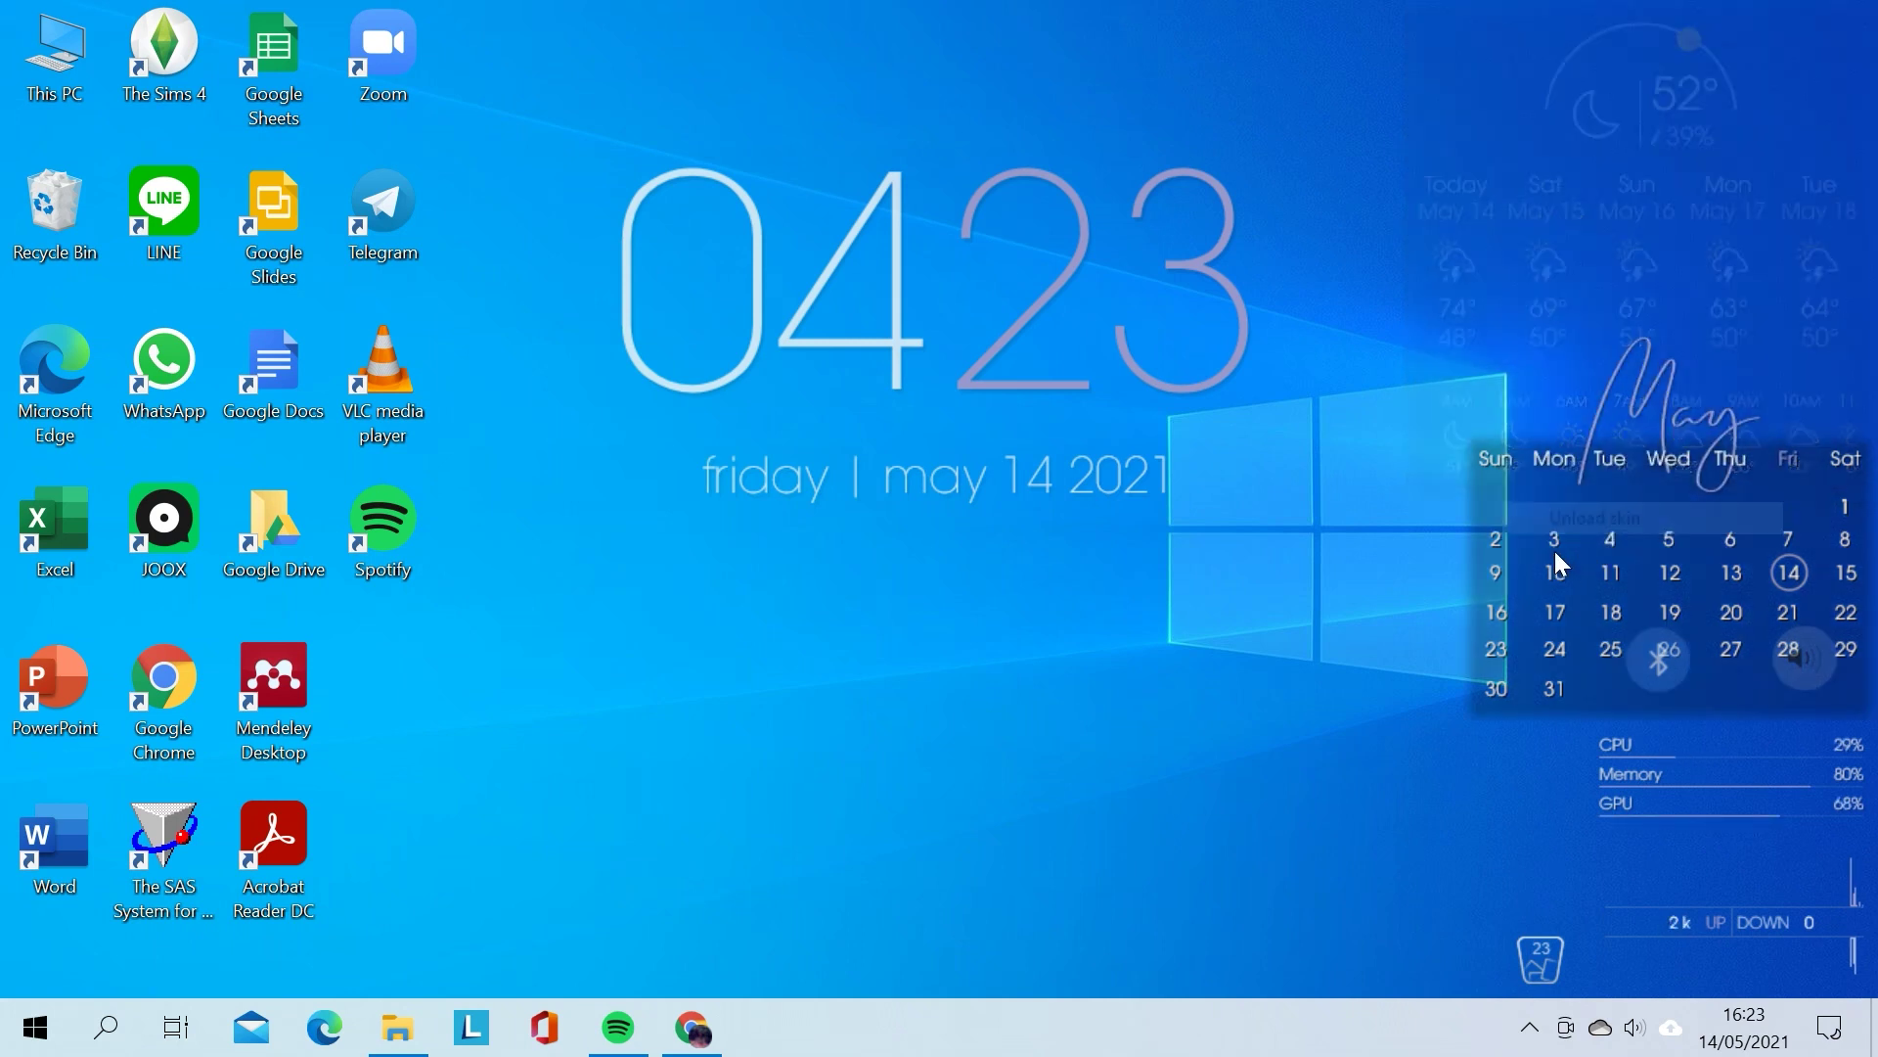
right_click(1518, 496)
click(1589, 900)
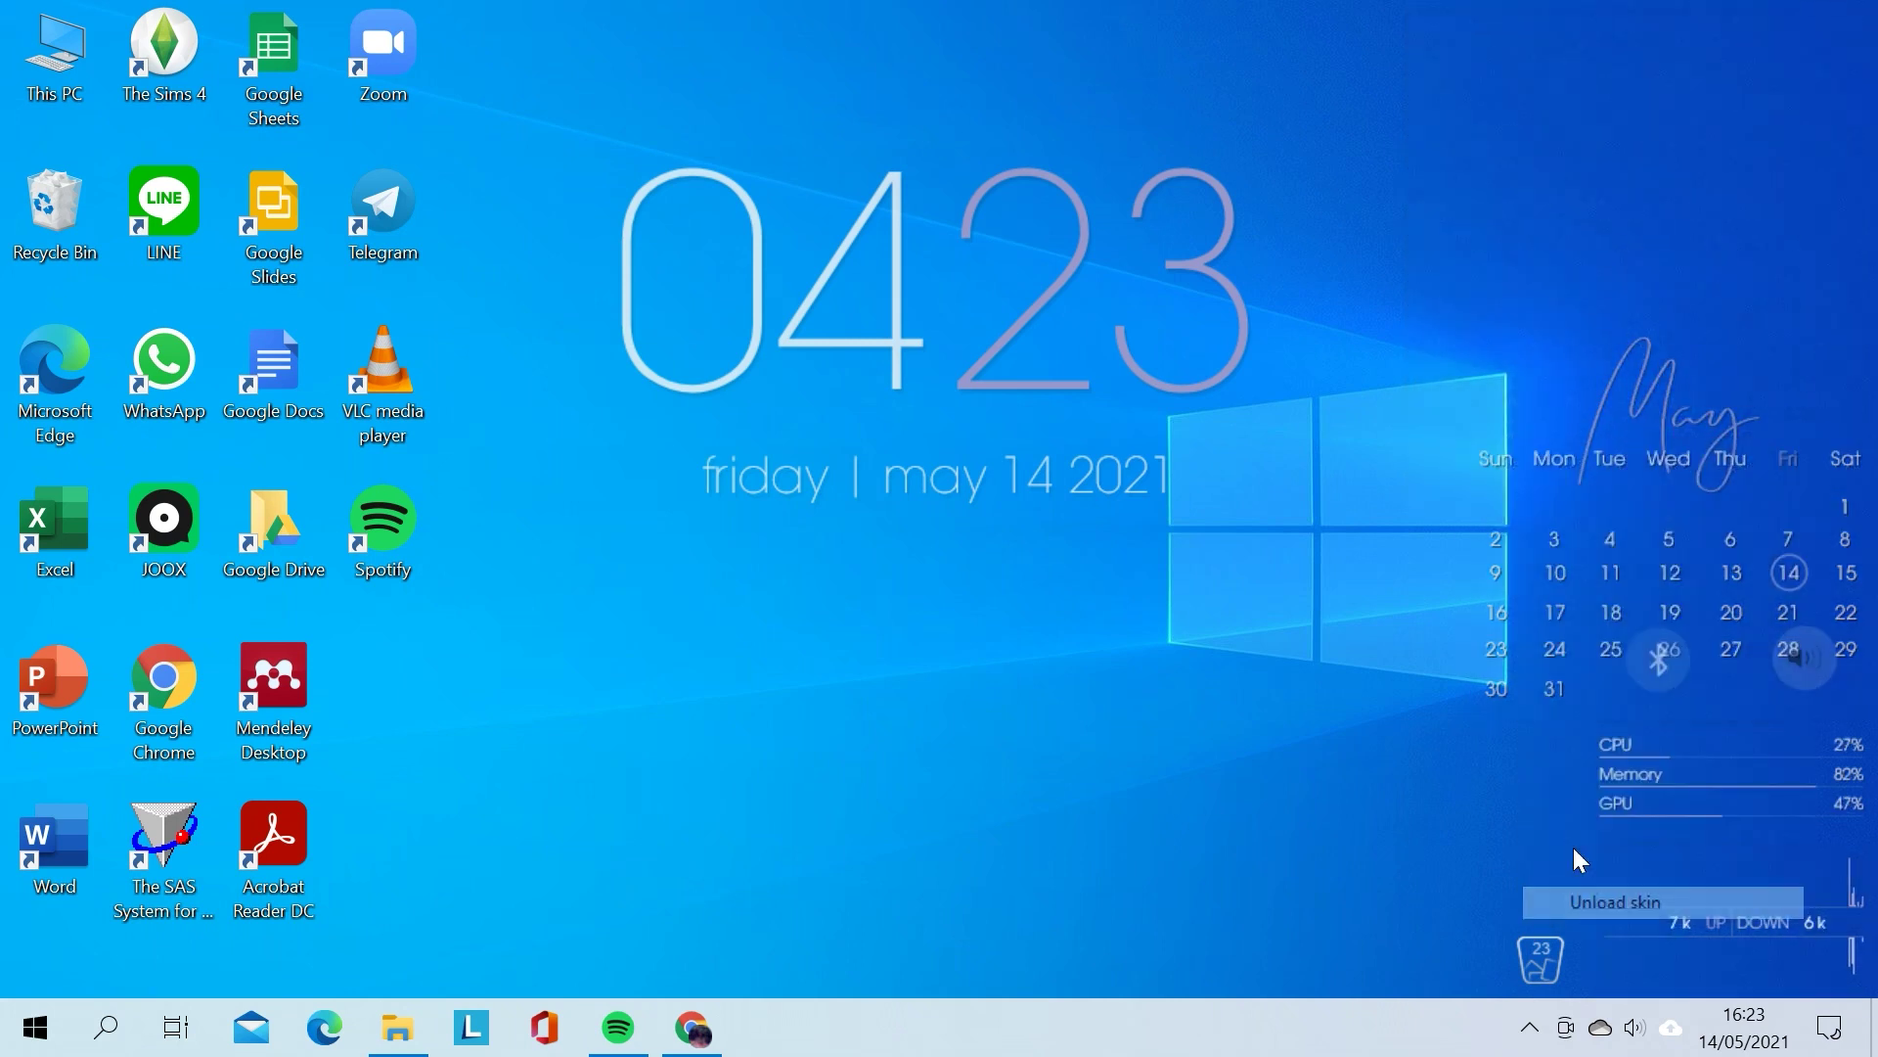
Step: Unload the Sonder system monitor, network and recycle bin skins from the desktop
right_click(1681, 724)
click(1708, 709)
right_click(1663, 888)
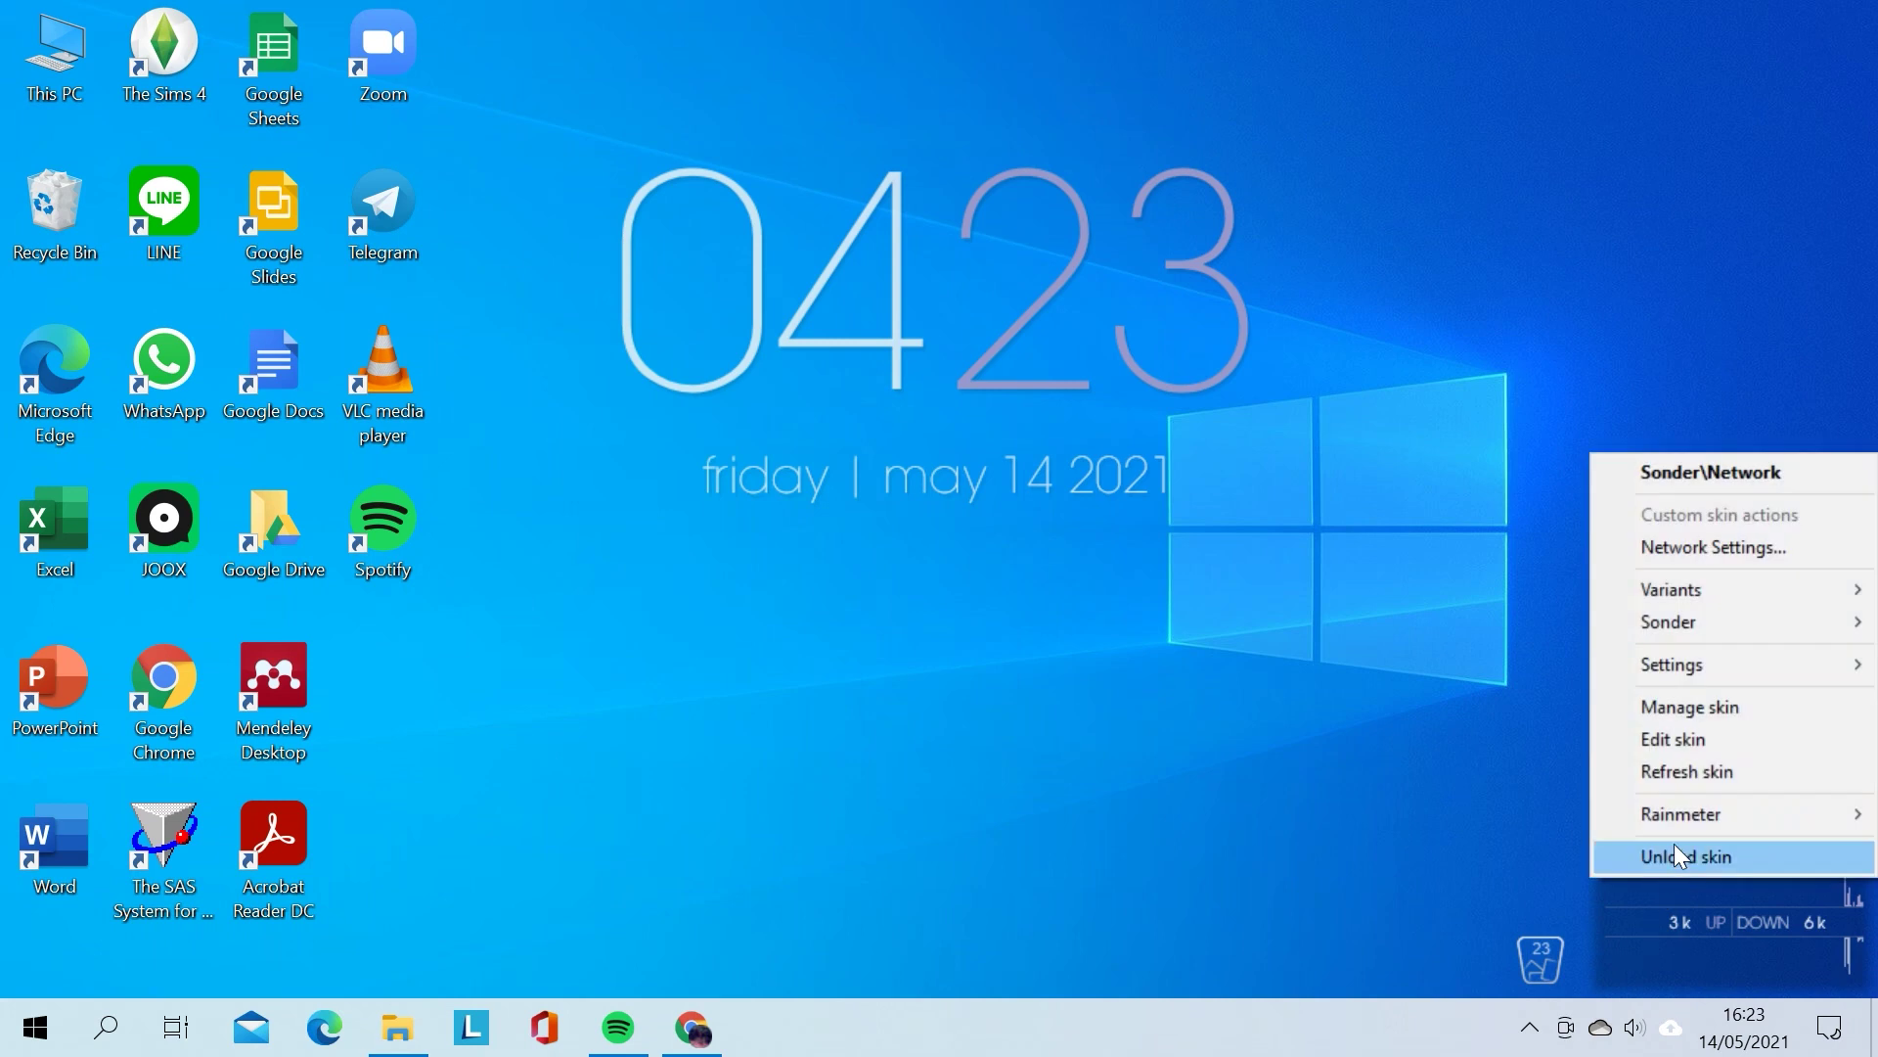
click(1675, 843)
right_click(1565, 962)
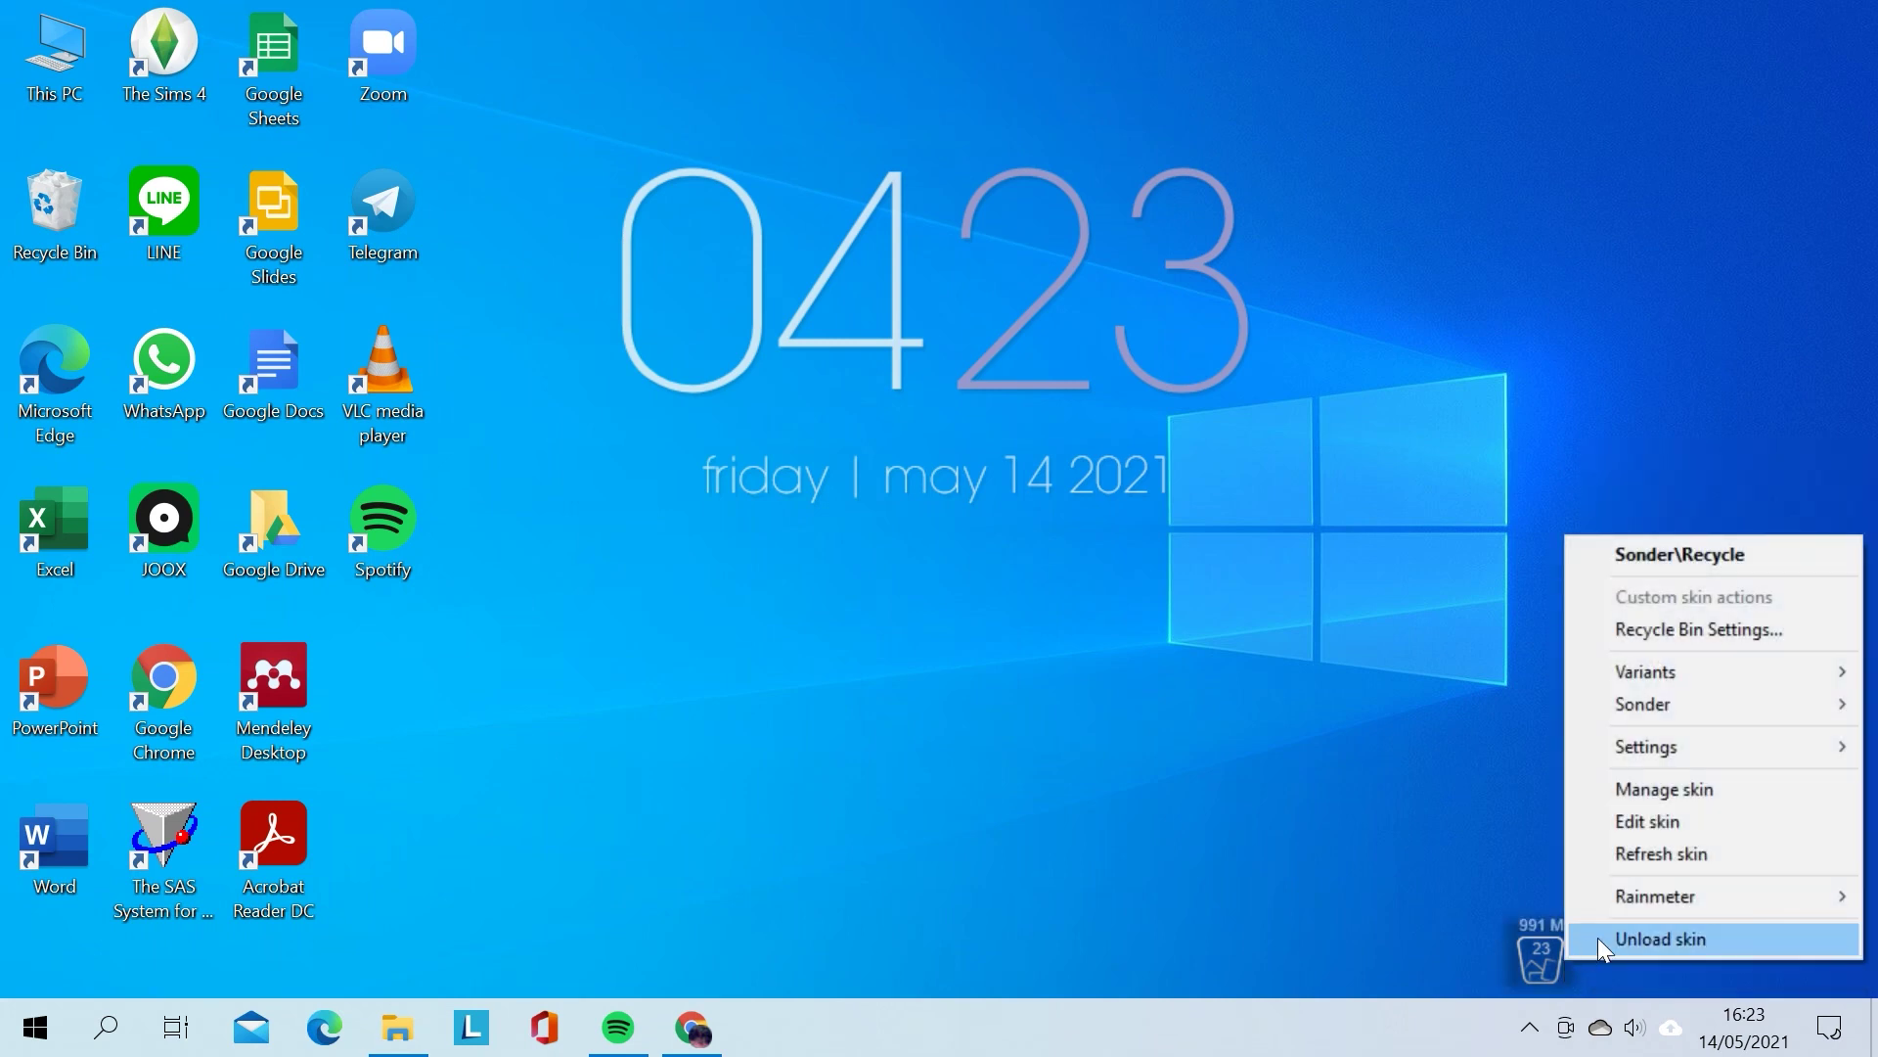
click(1599, 937)
Step: Unload the remaining Sonder Bluetooth, volume, clock and date skins so the desktop is free of widgets
right_click(1681, 680)
click(1695, 648)
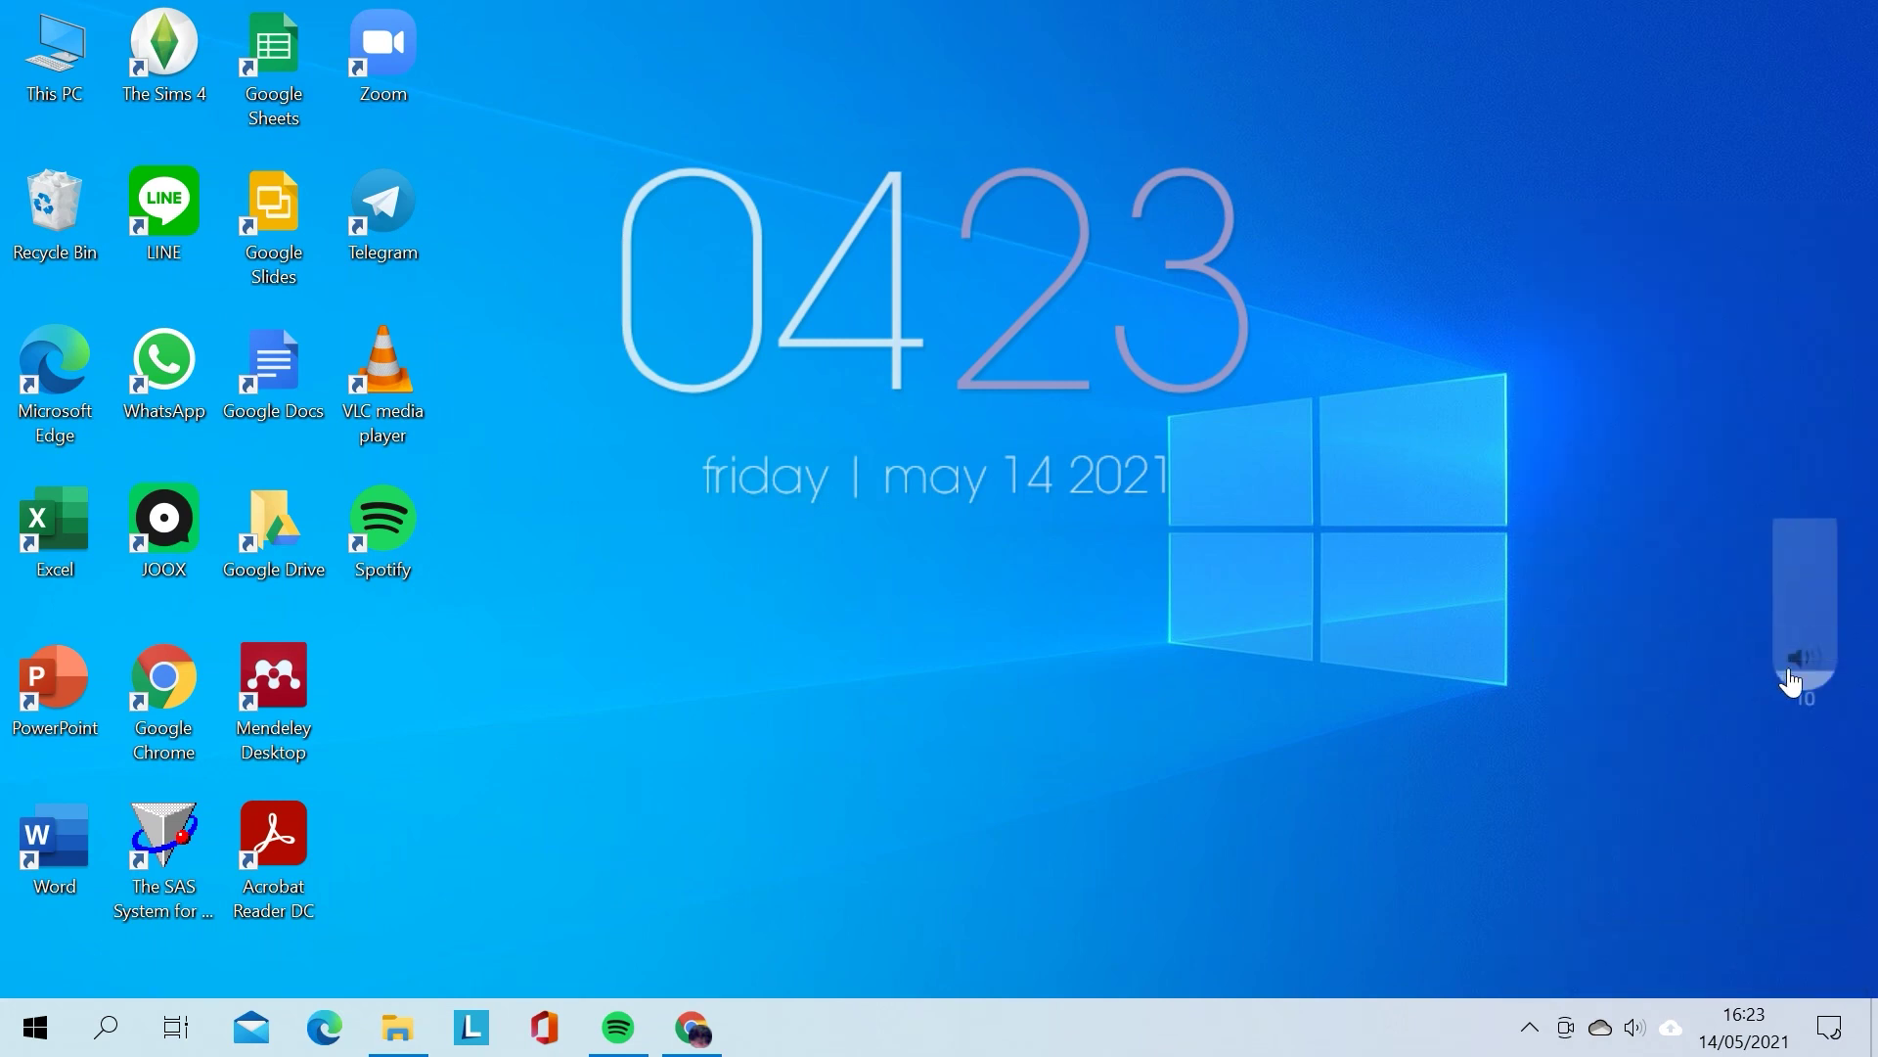
right_click(1803, 665)
click(1755, 644)
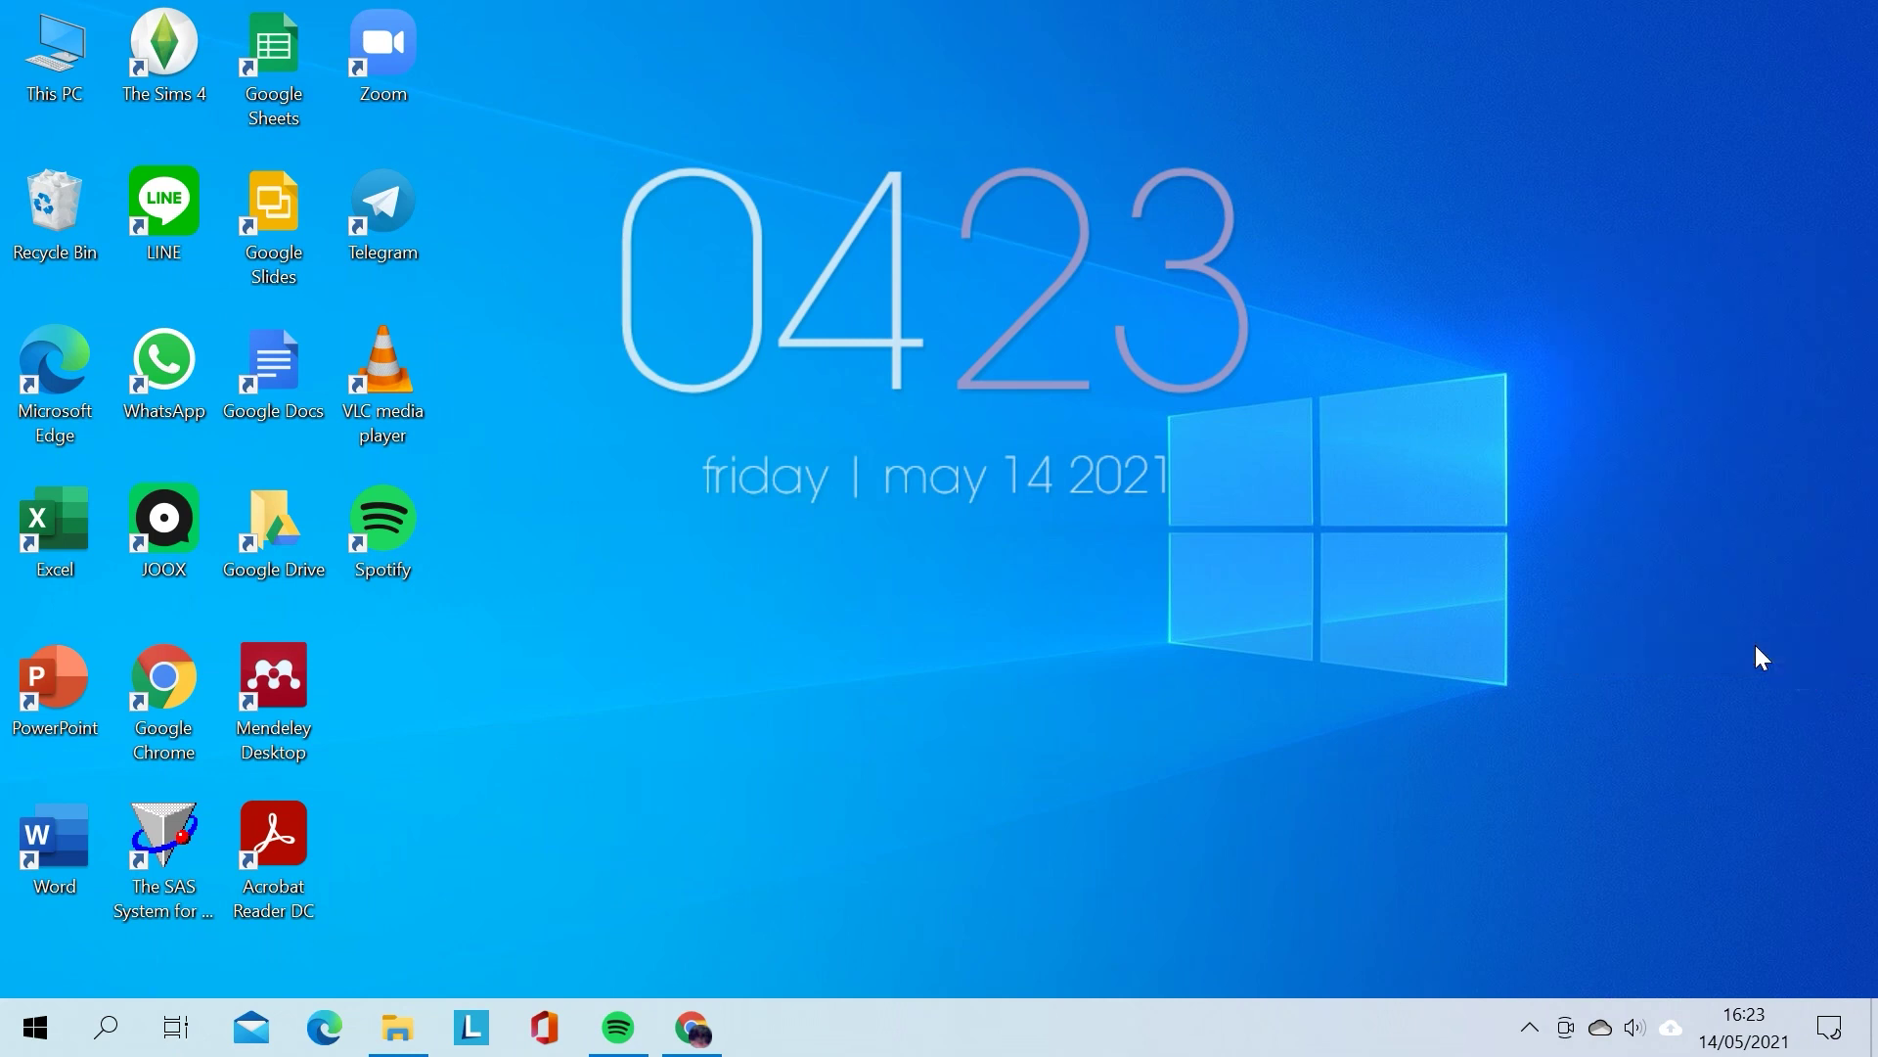
right_click(1166, 384)
click(1275, 785)
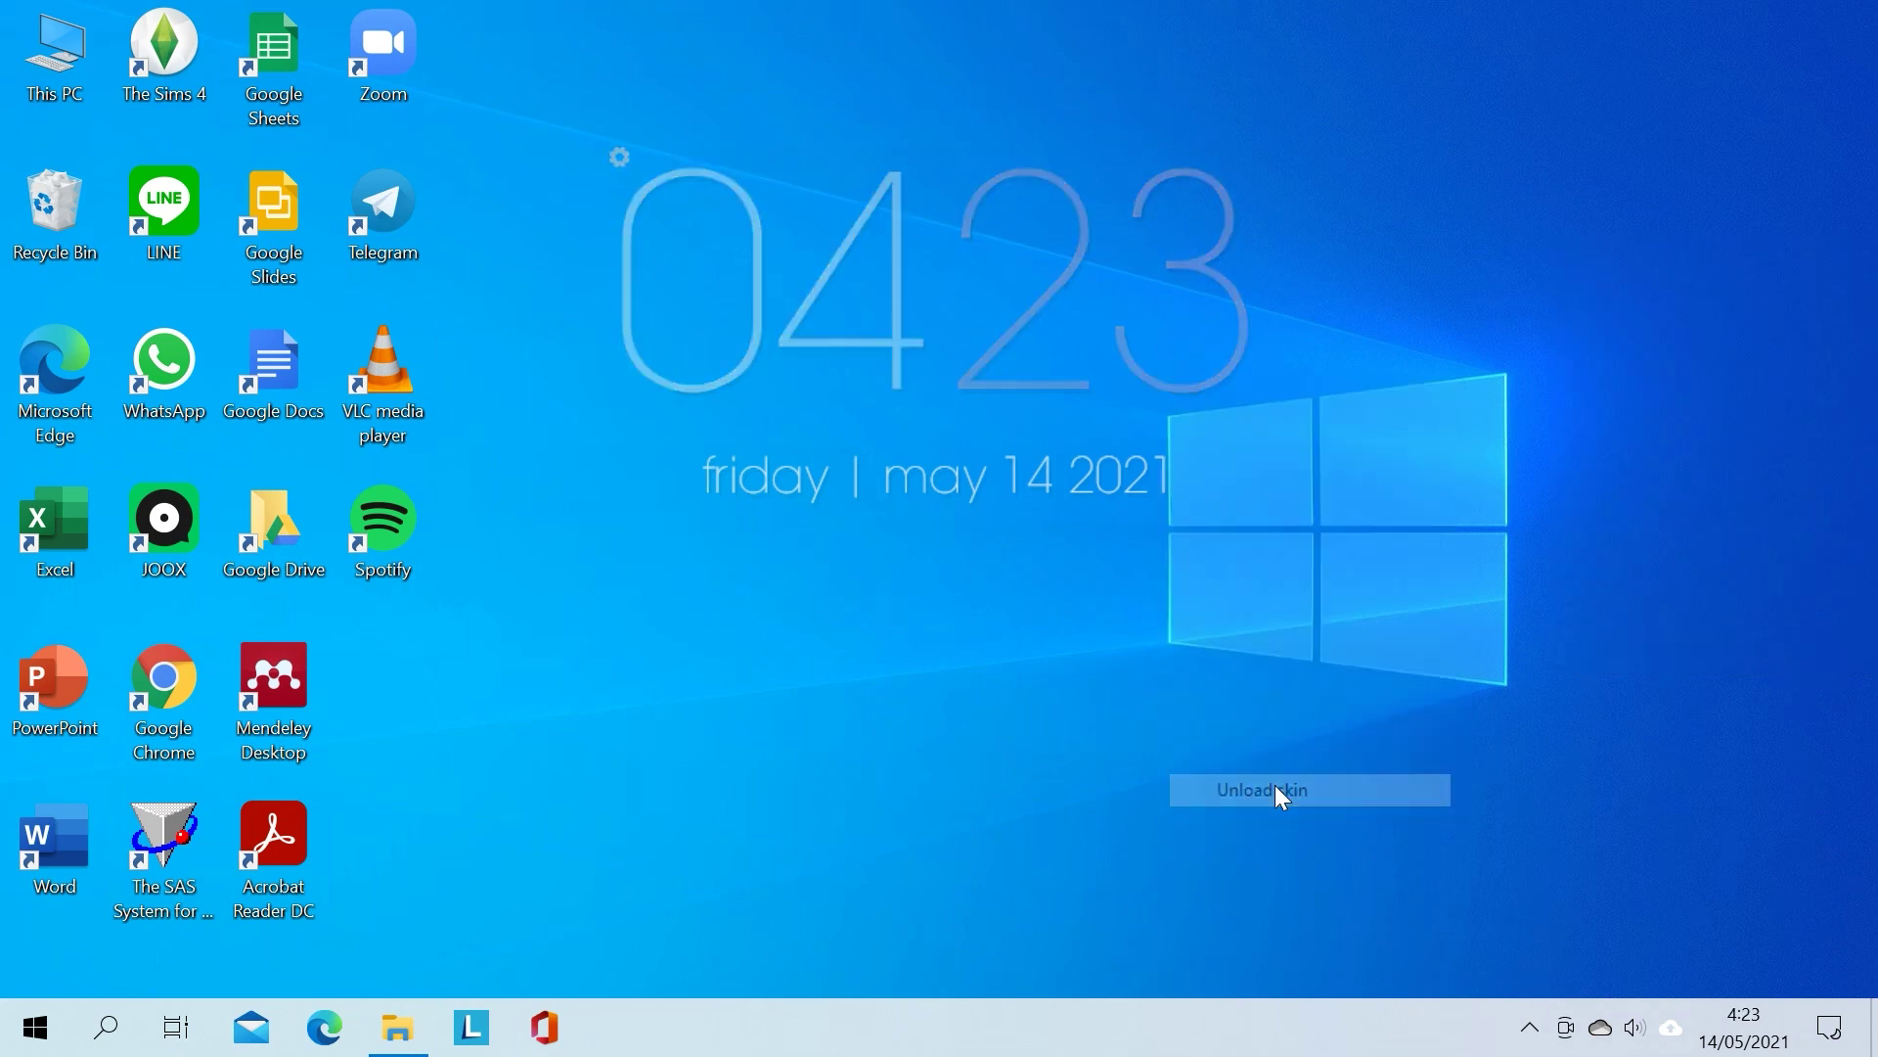
right_click(1034, 492)
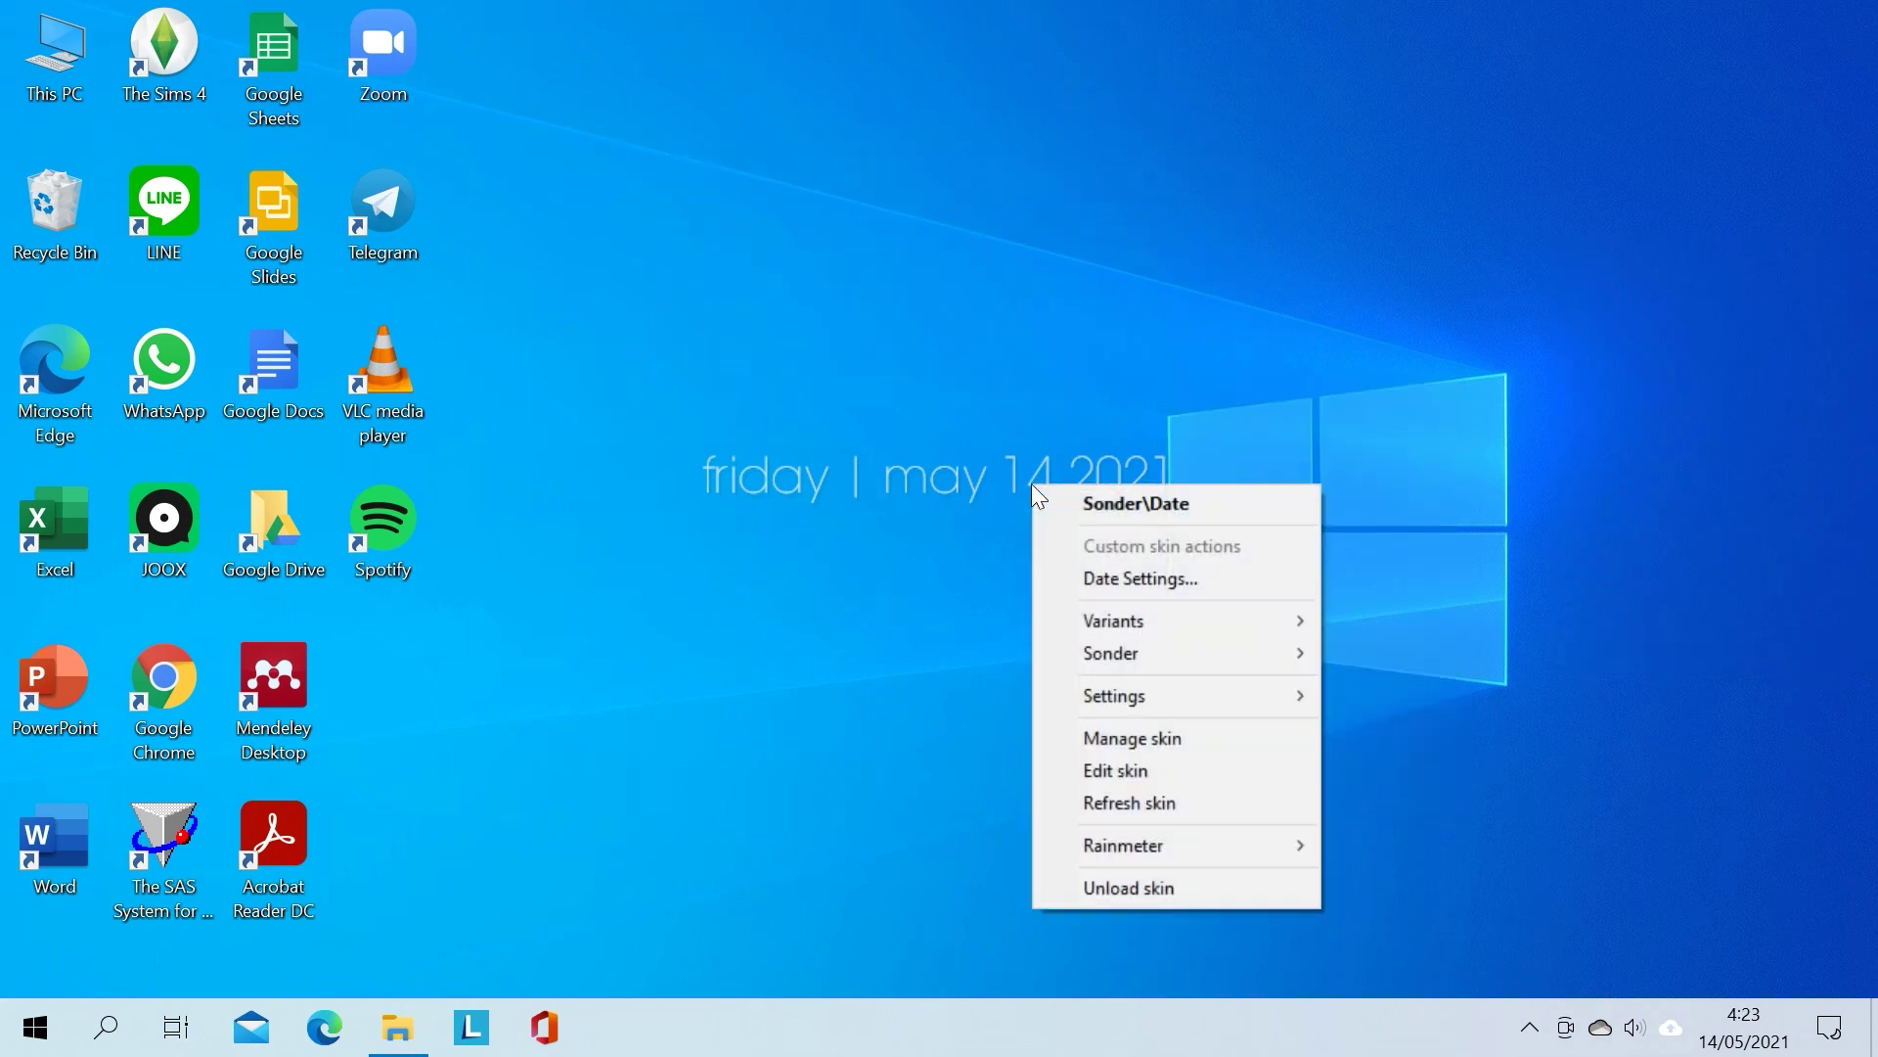
click(1133, 885)
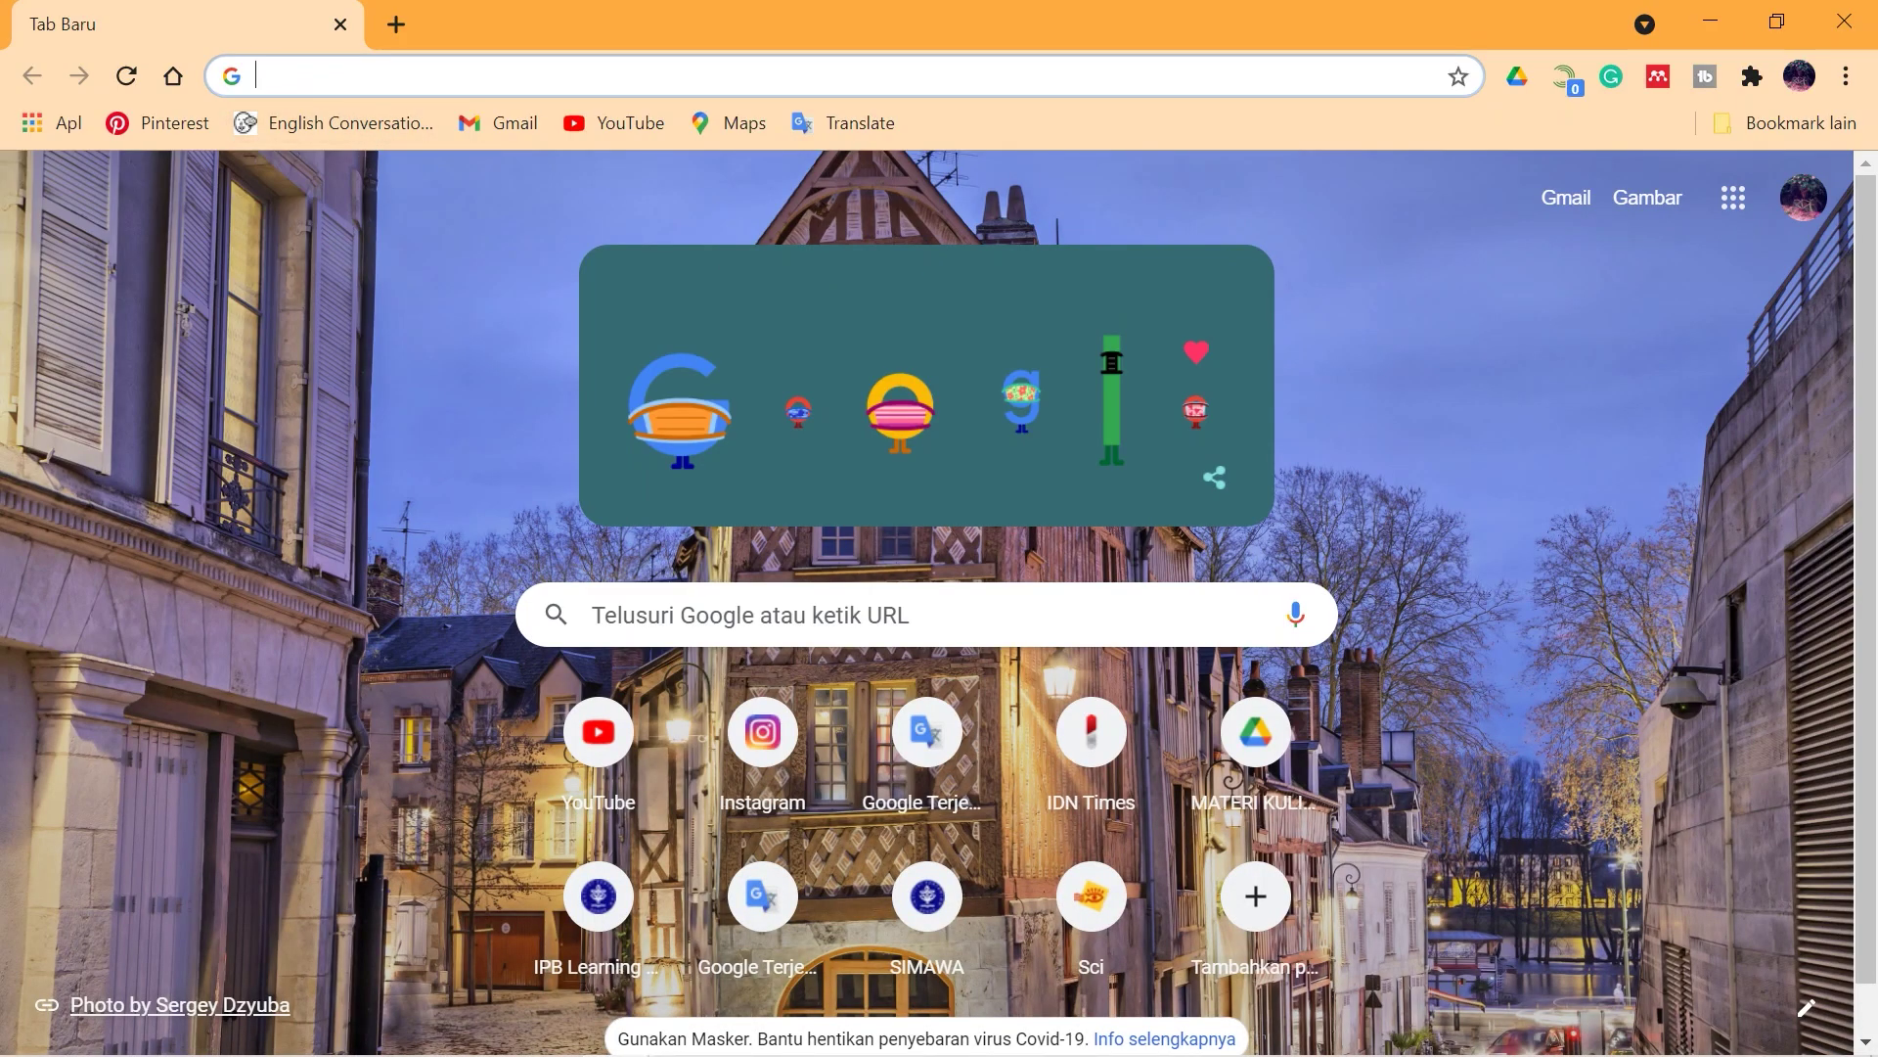
Step: Open canva.com in Chrome and create a new Wallpaper Desktop design of 1920 × 1080 pixels
text(canv)
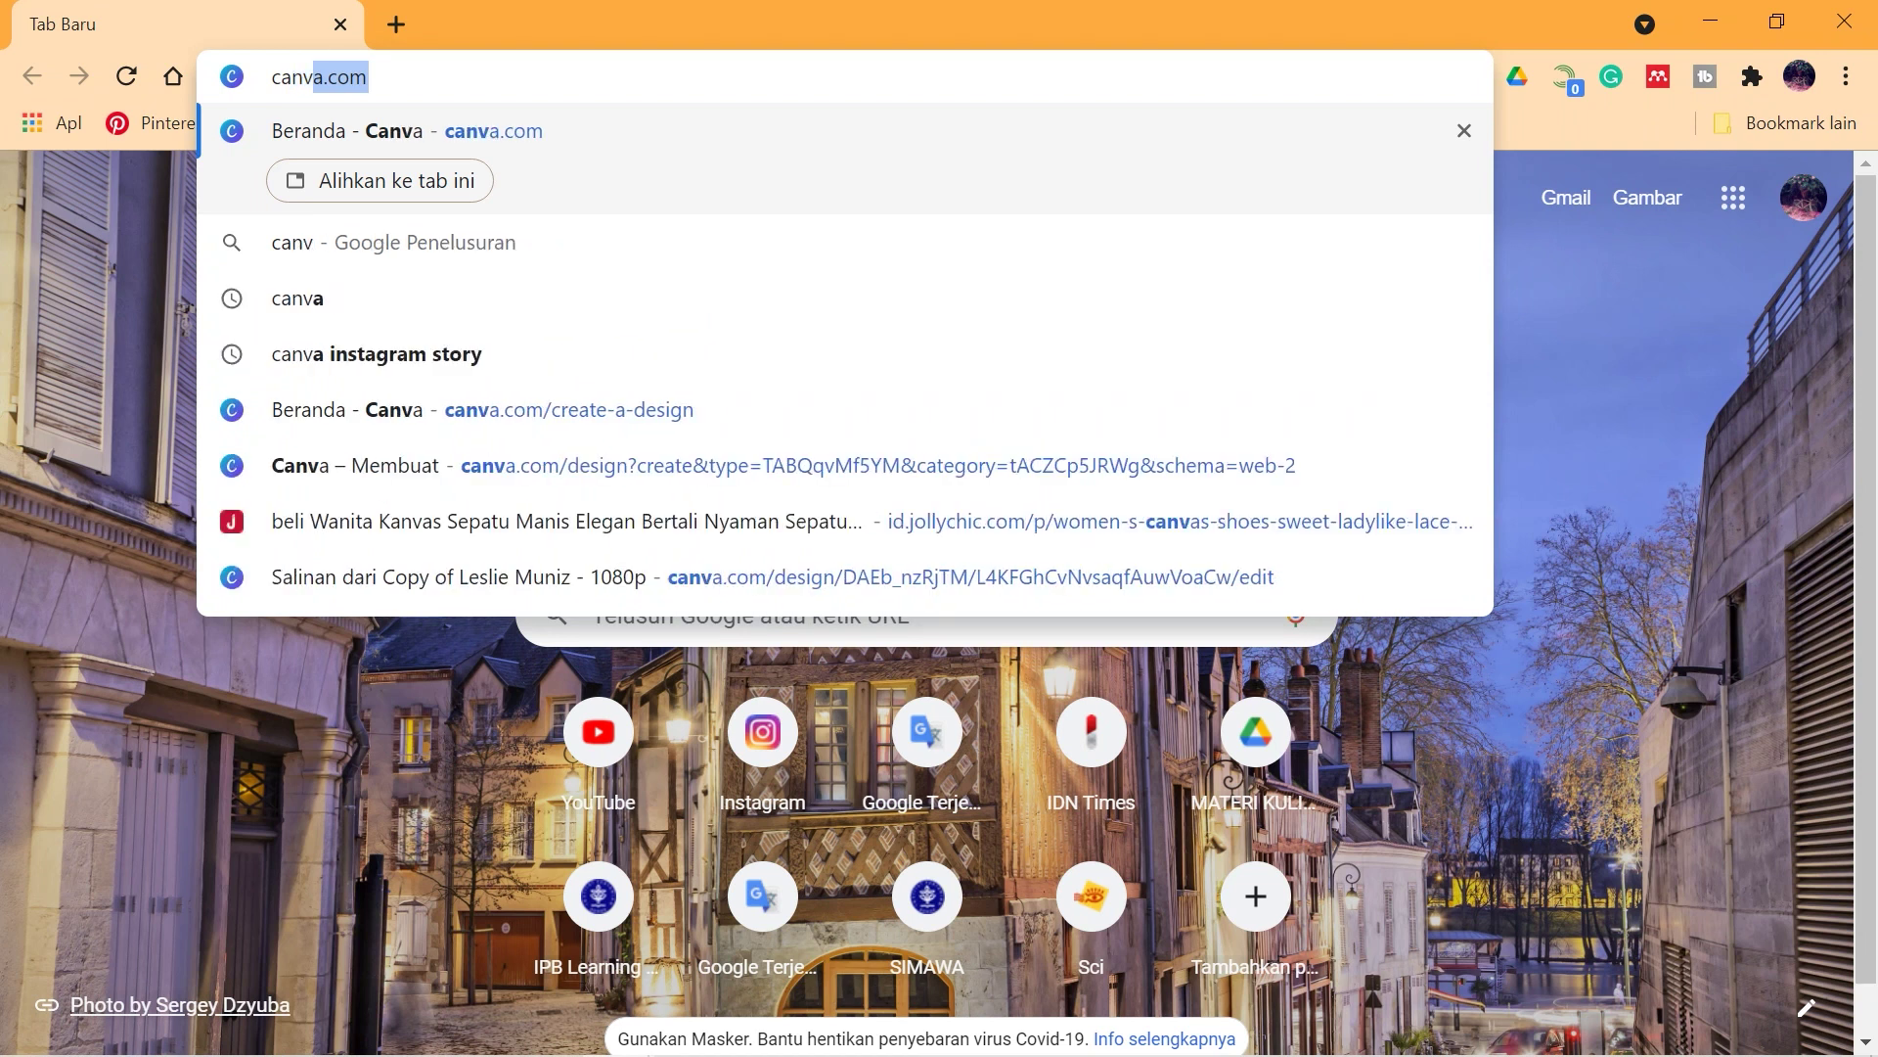
key(Return)
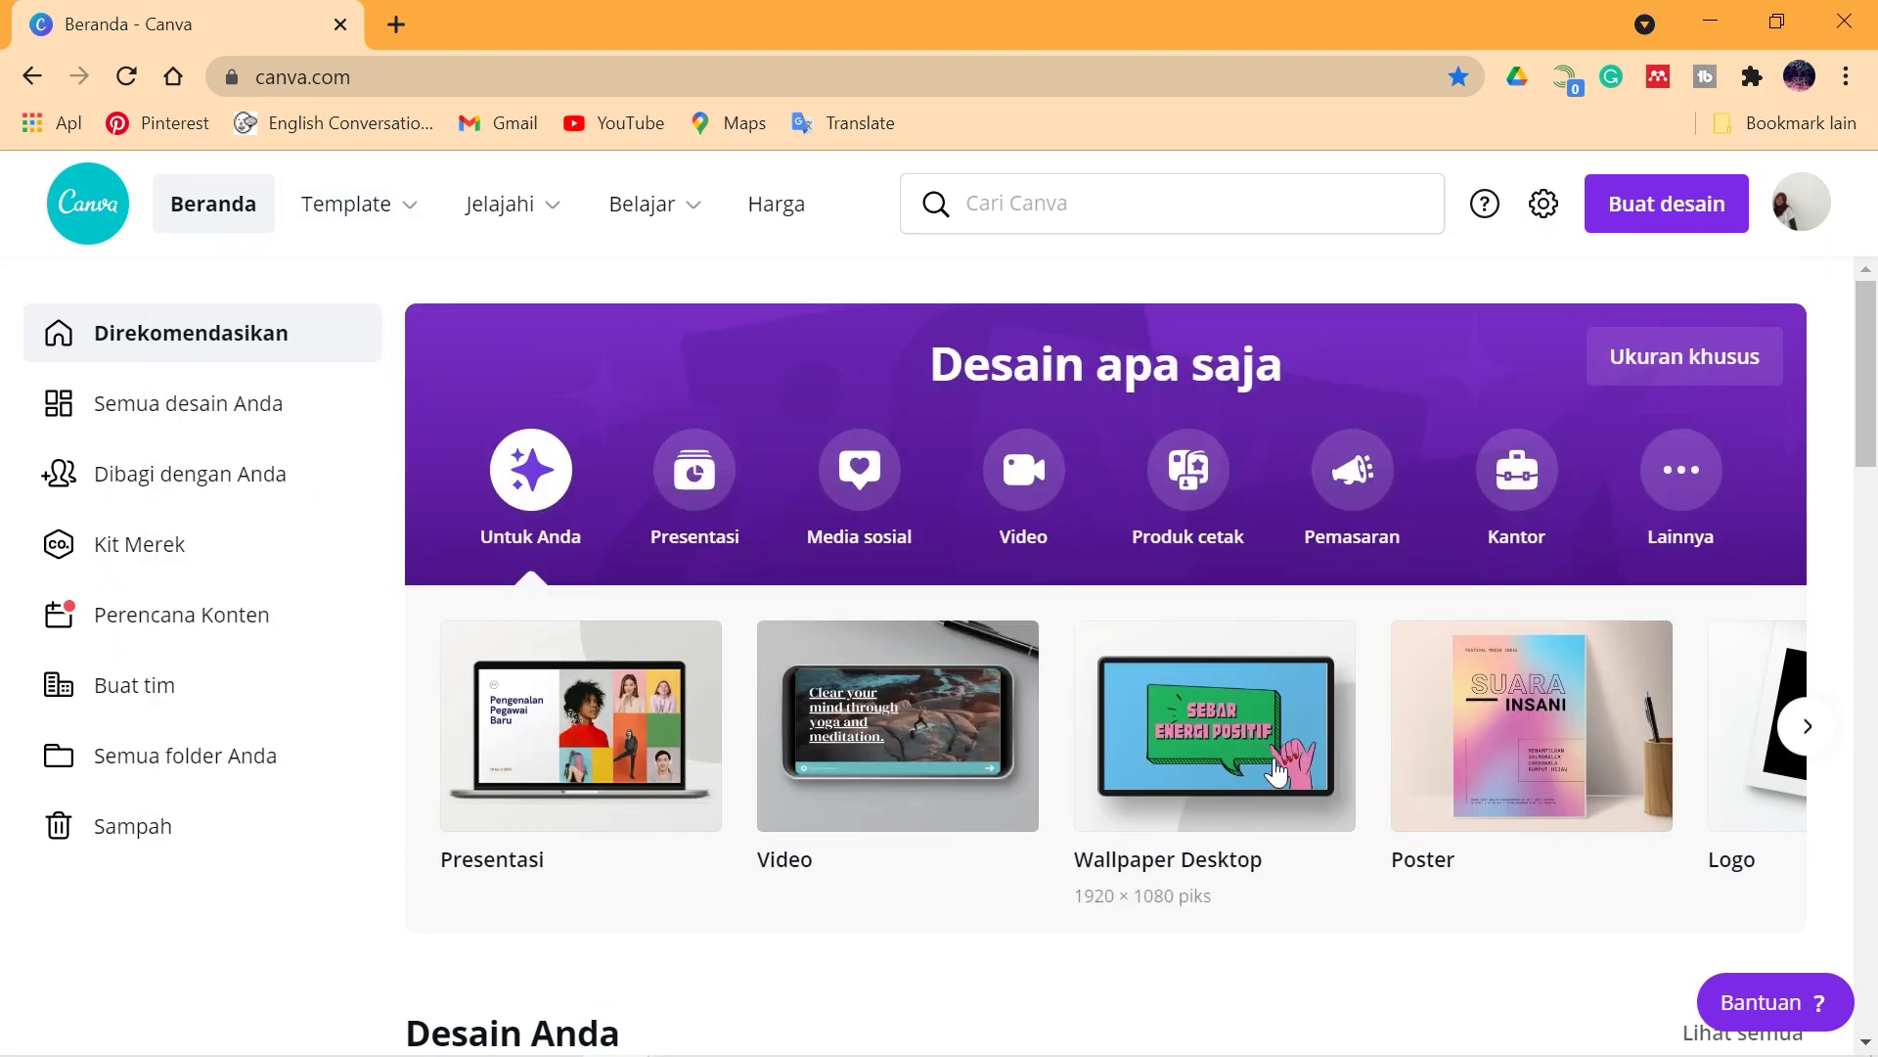
click(1276, 761)
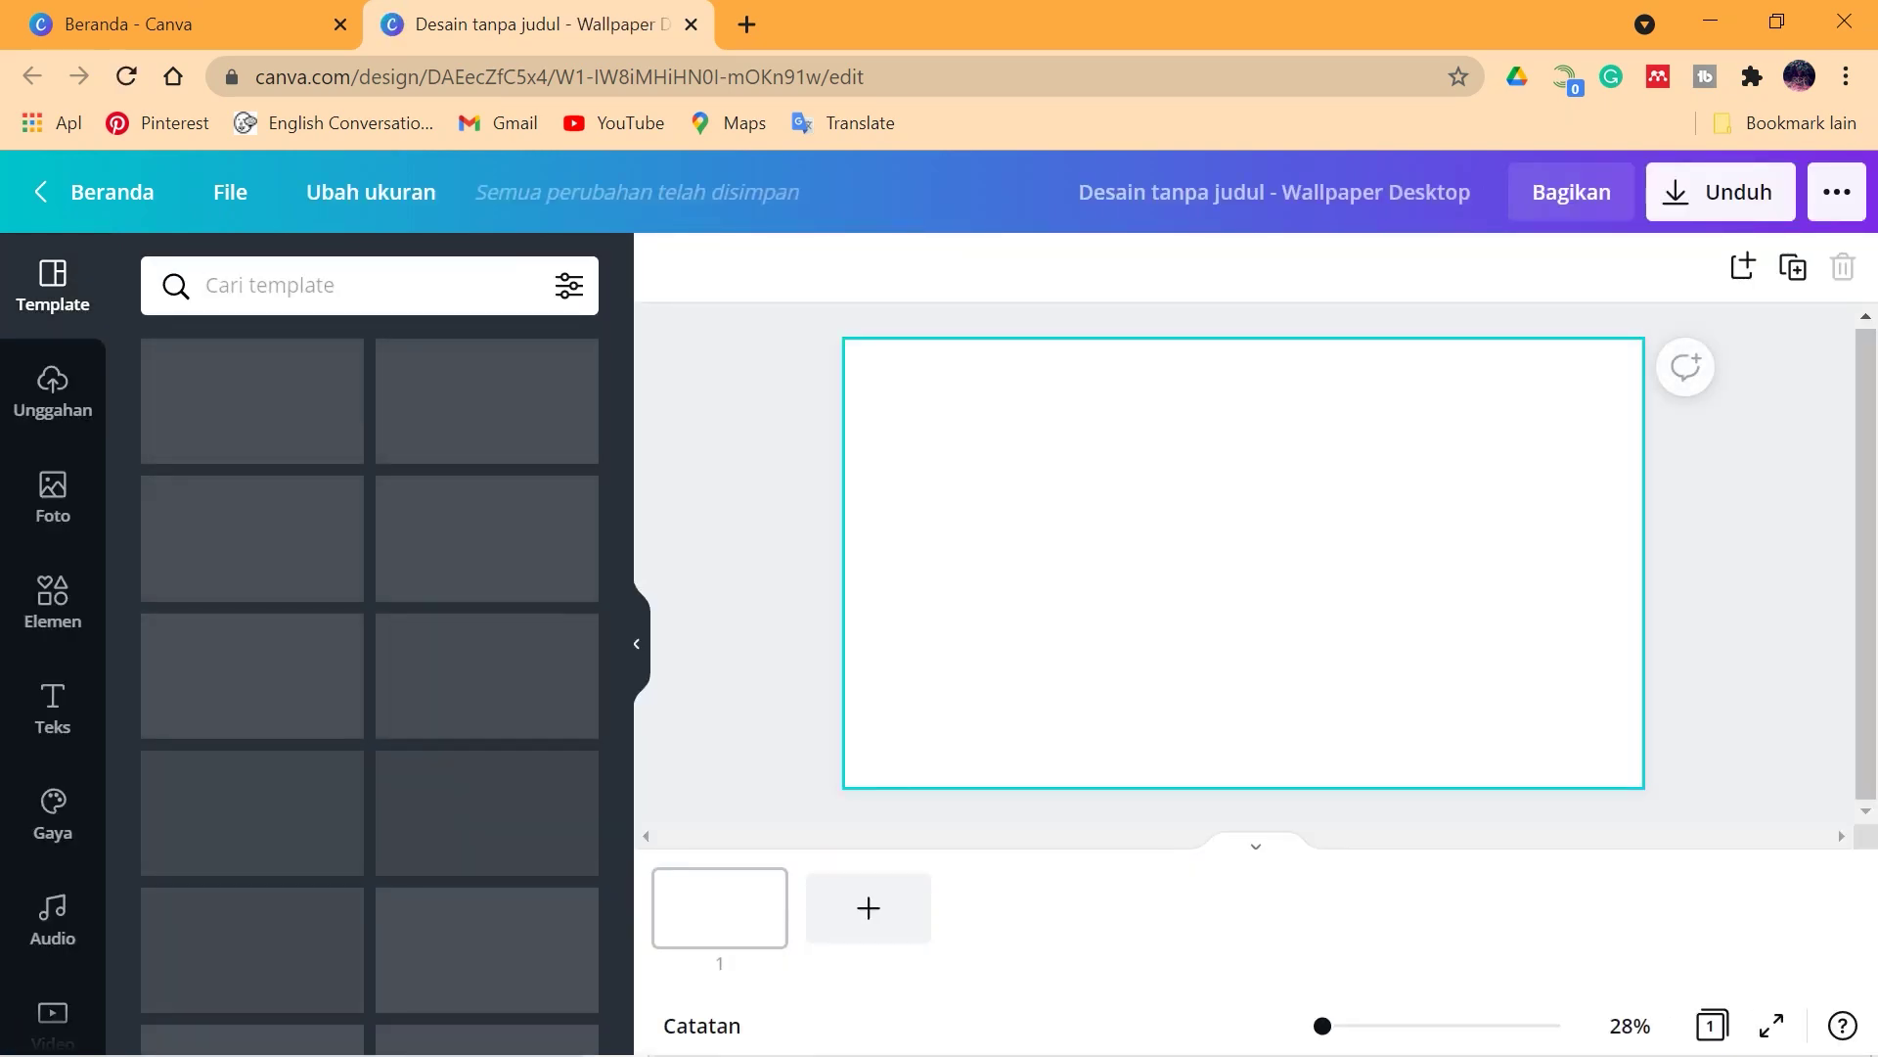
Step: Search the templates for "dark" and apply the free grey misty mountain forest template to the first page
text(dar)
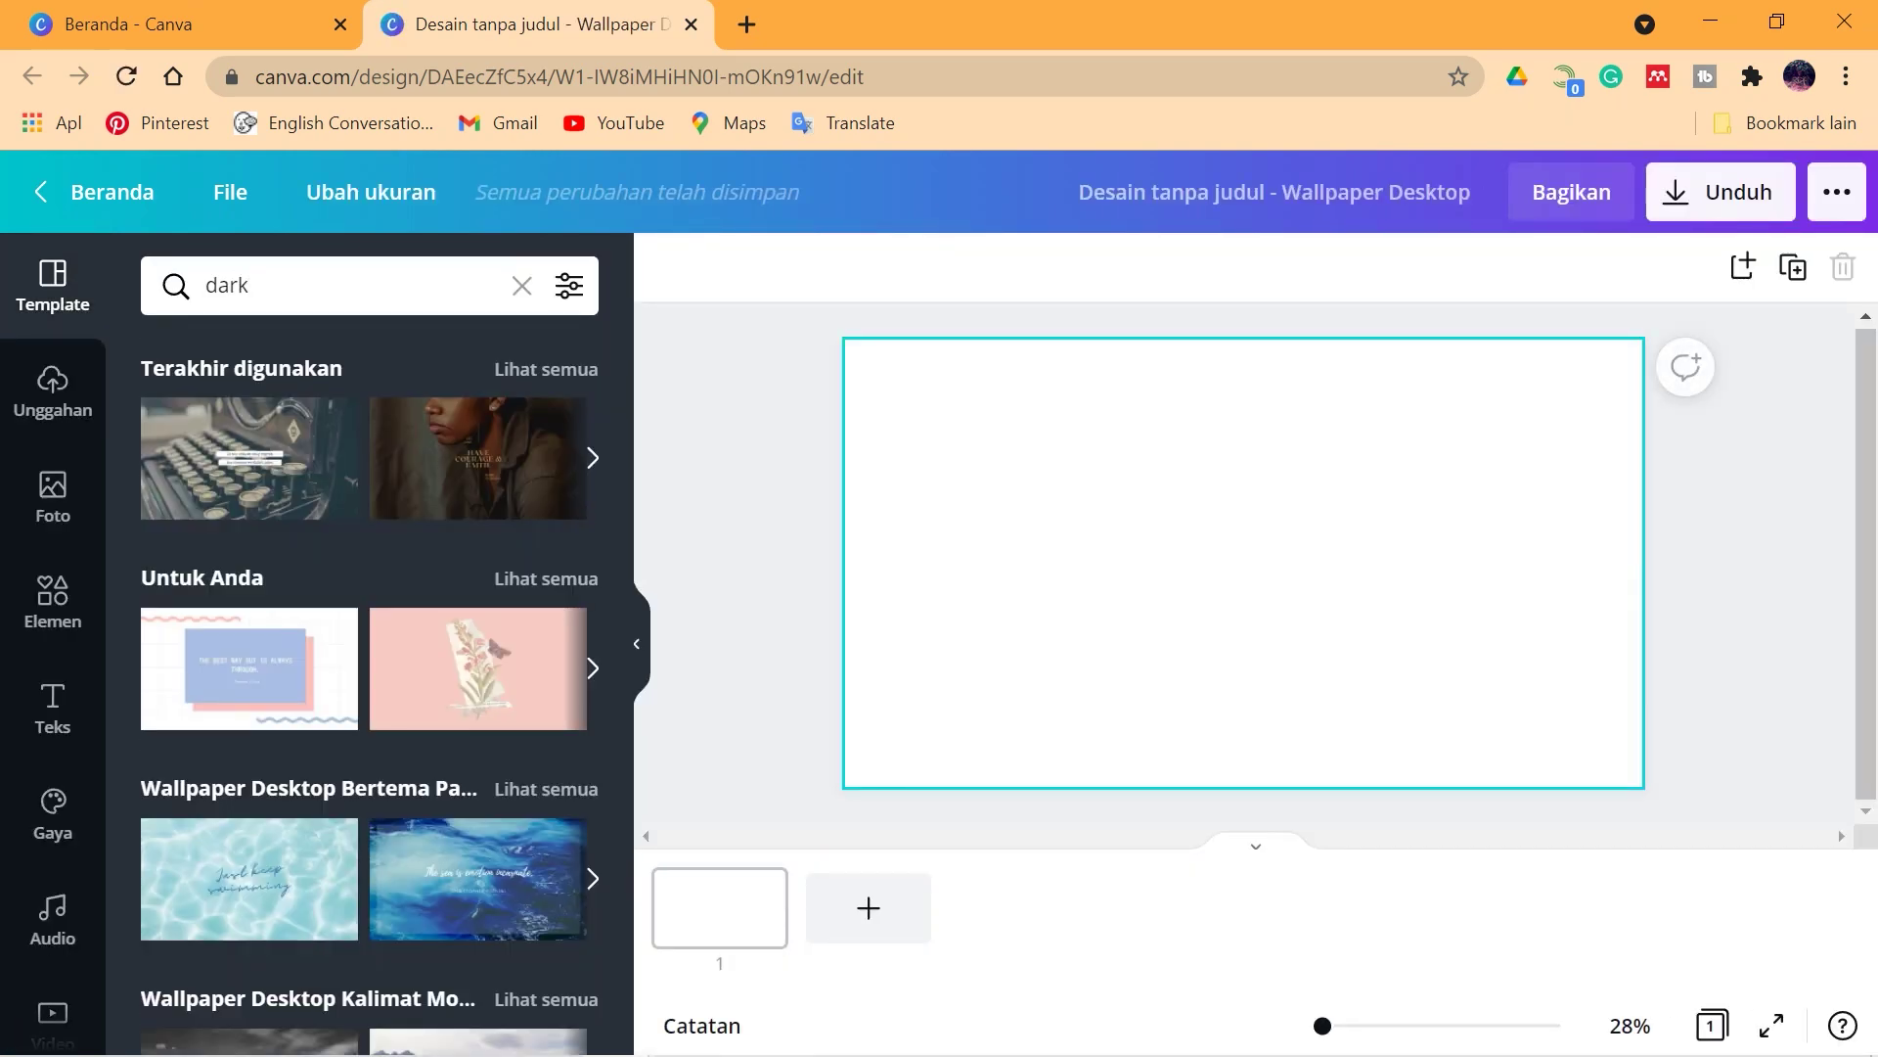
text(k)
key(Return)
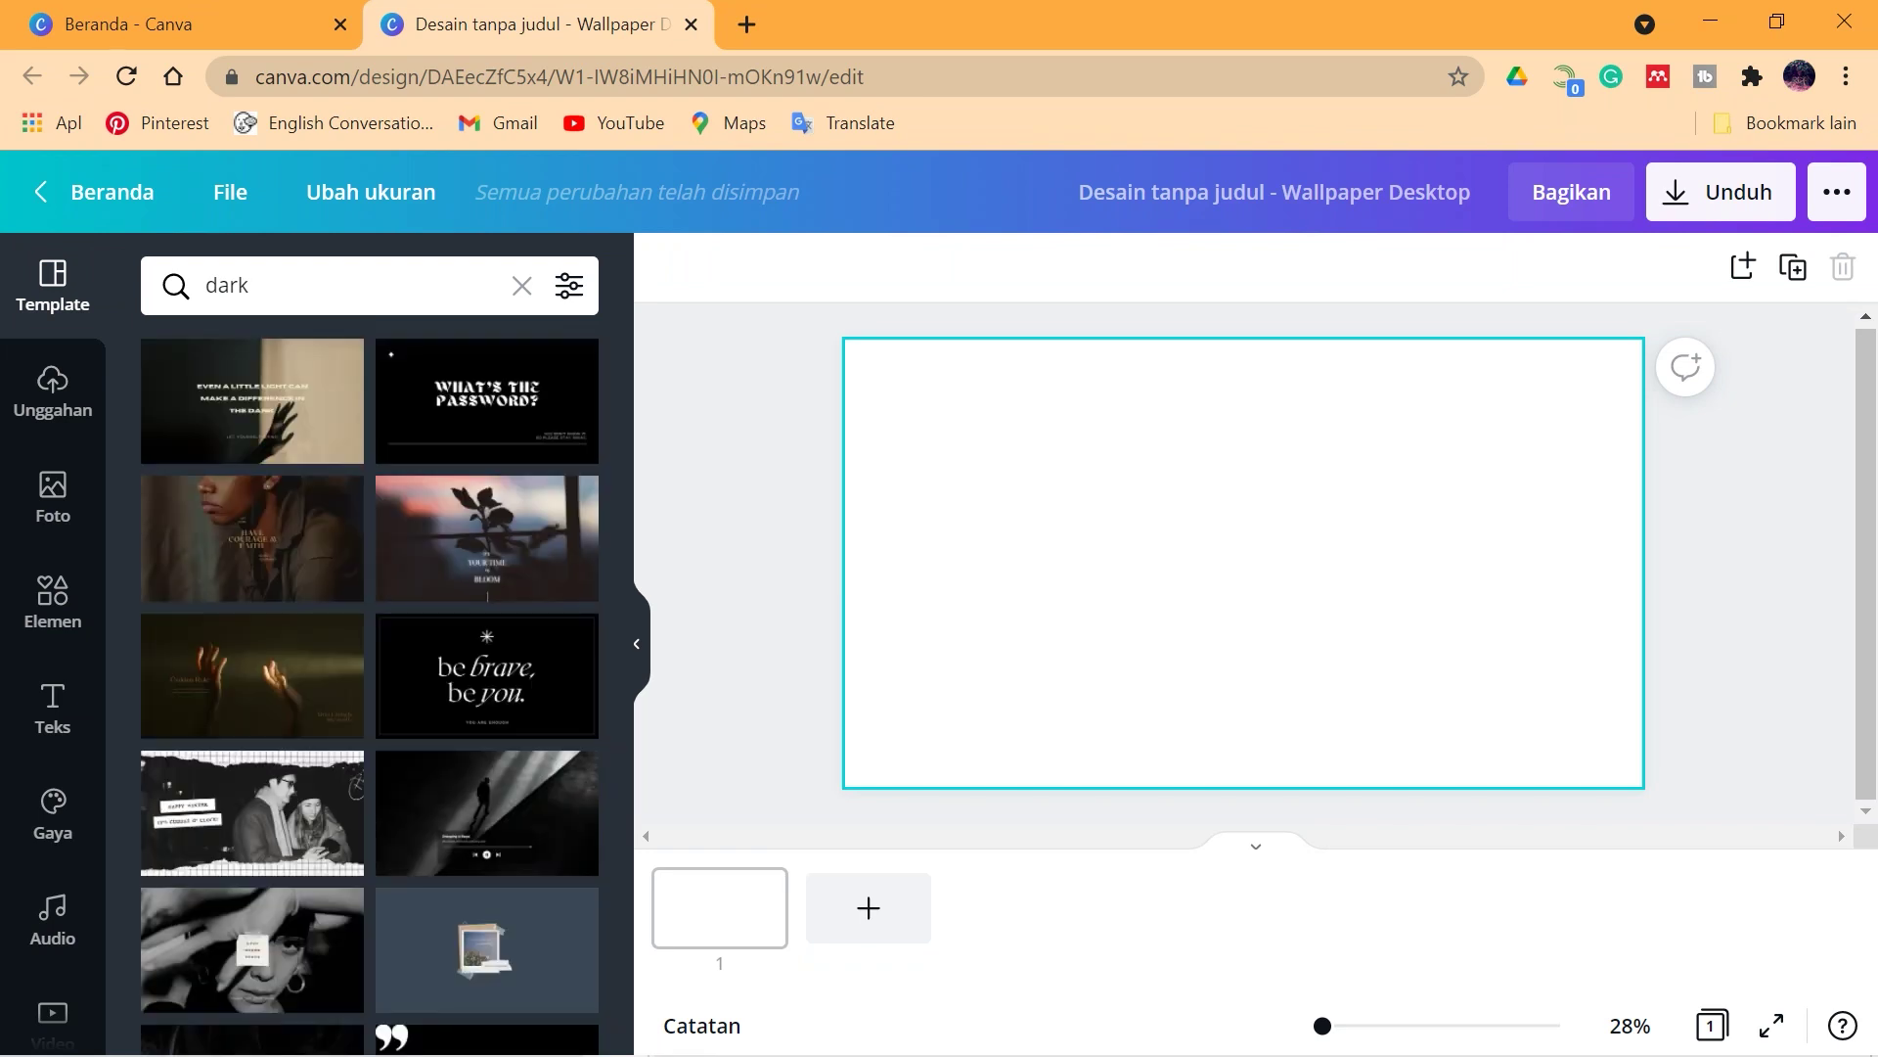
scroll(561, 602, down, 5)
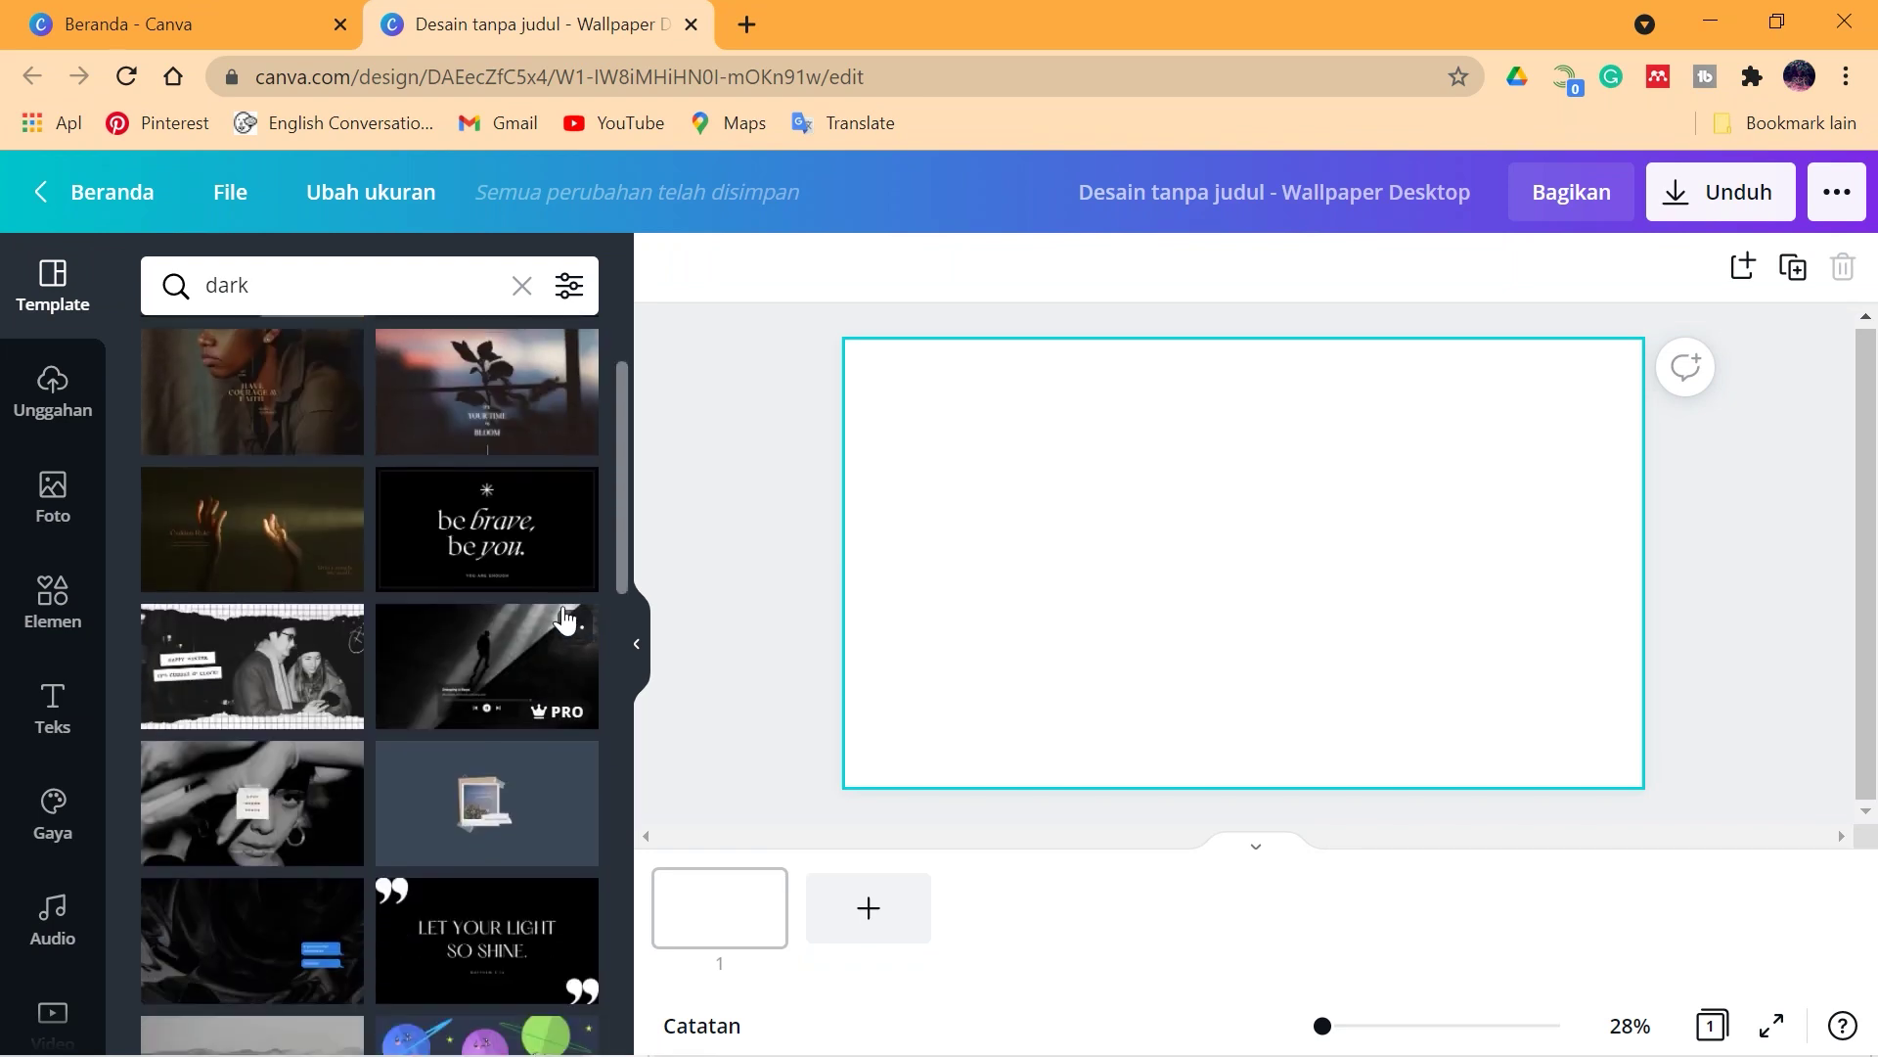
scroll(559, 631, down, 3)
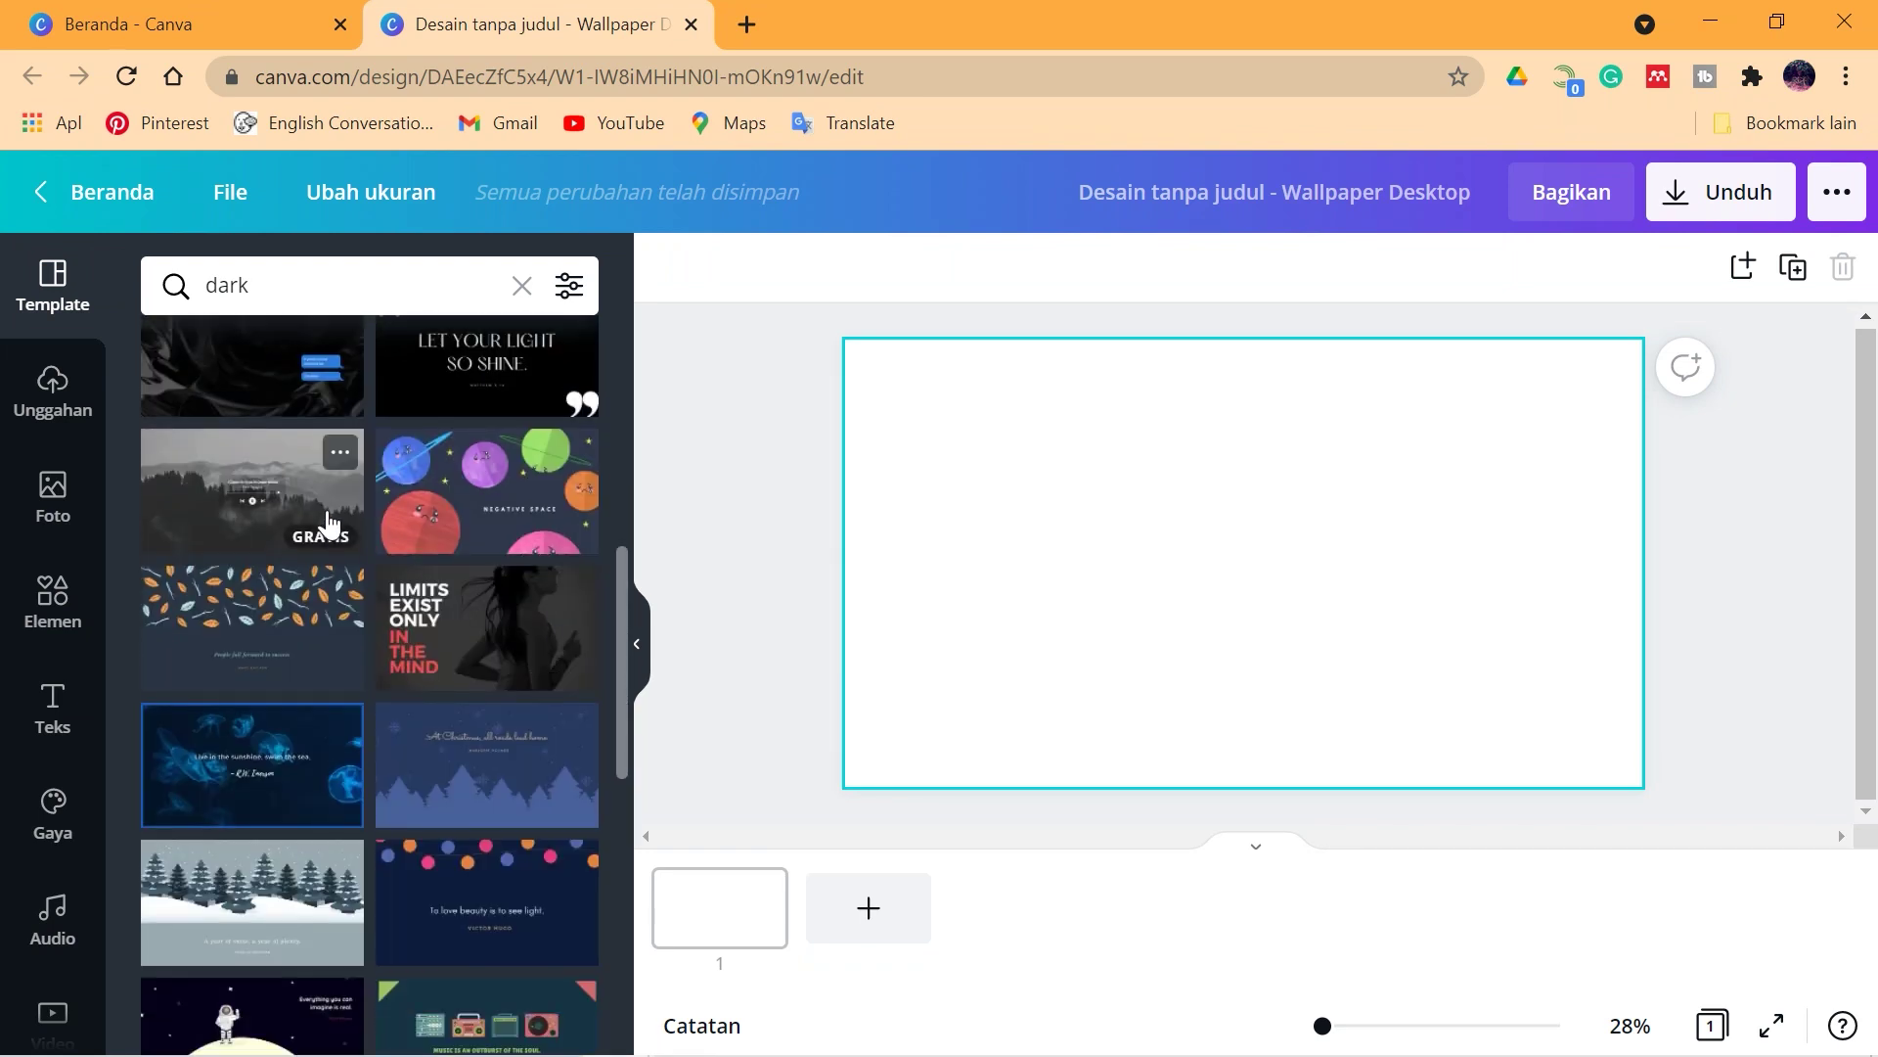
click(327, 508)
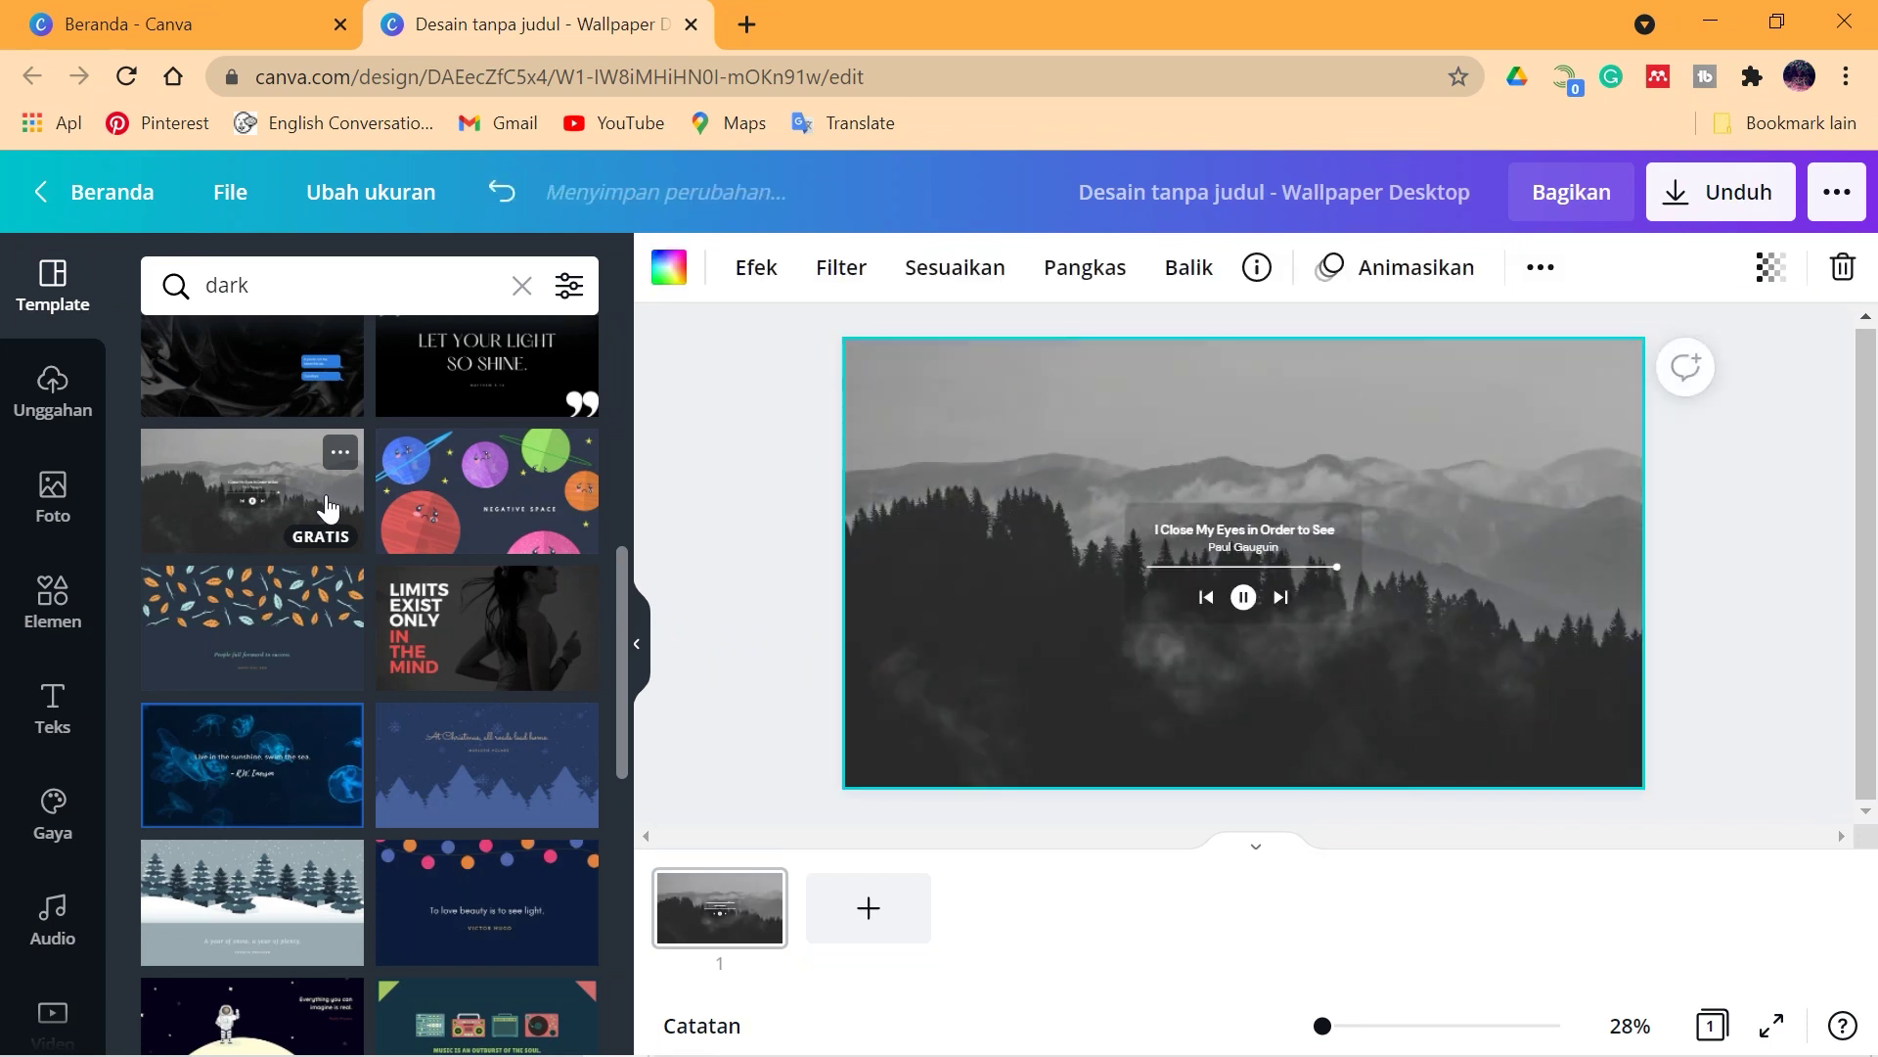
Step: Add a second page and apply the dark "Have Courage & Faith." template to it
scroll(473, 673, down, 5)
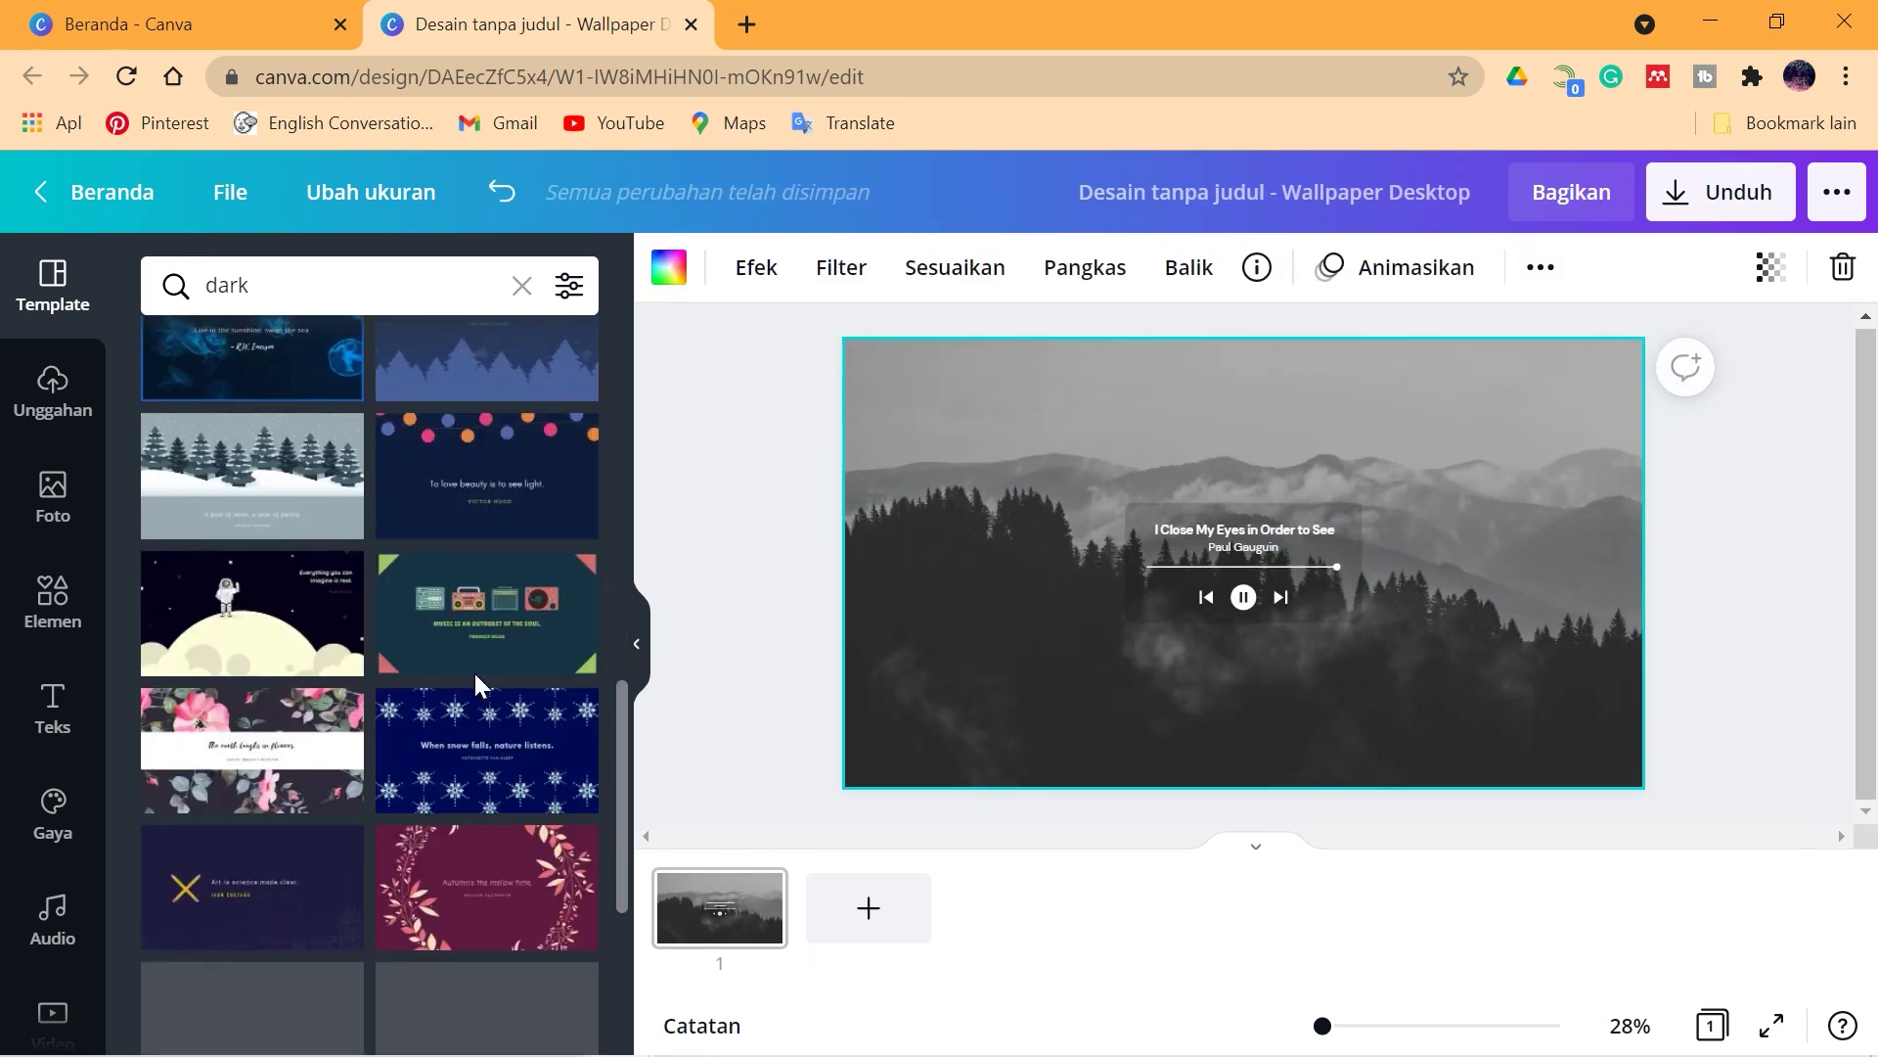
scroll(473, 671, up, 7)
scroll(476, 685, up, 6)
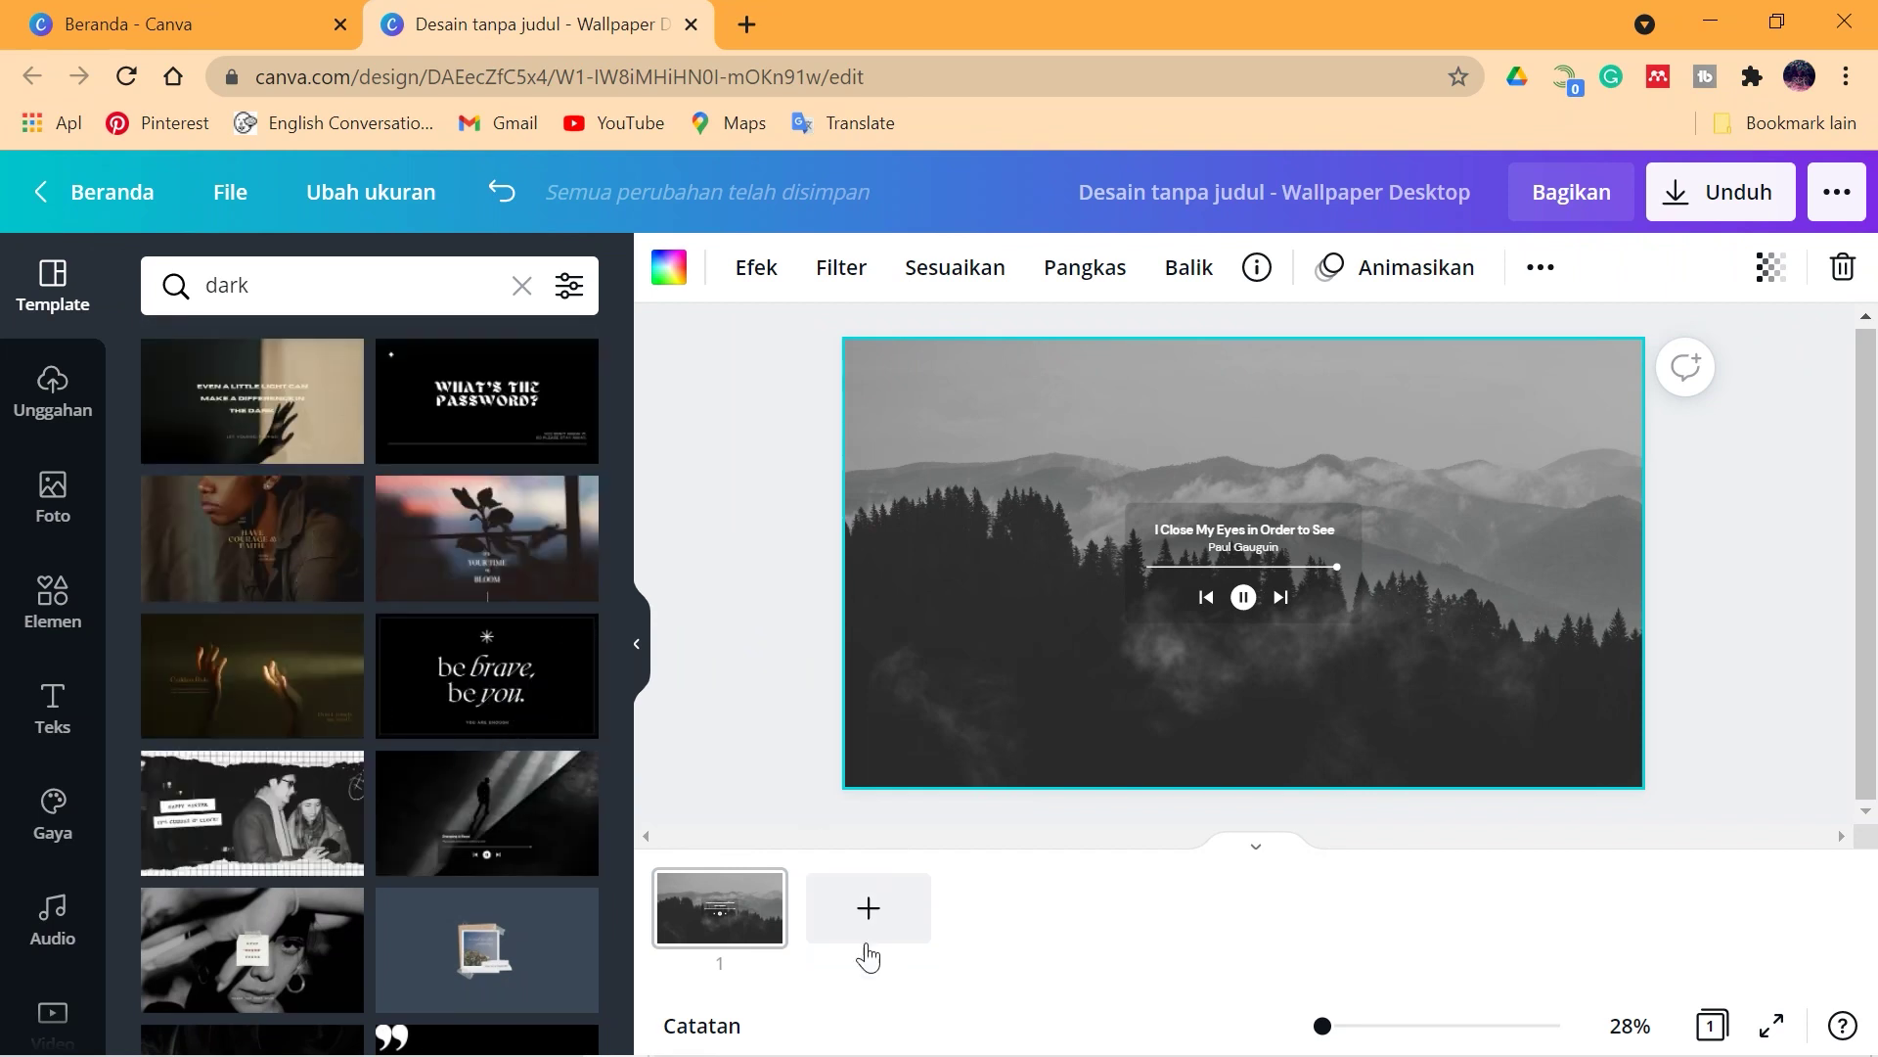
click(868, 908)
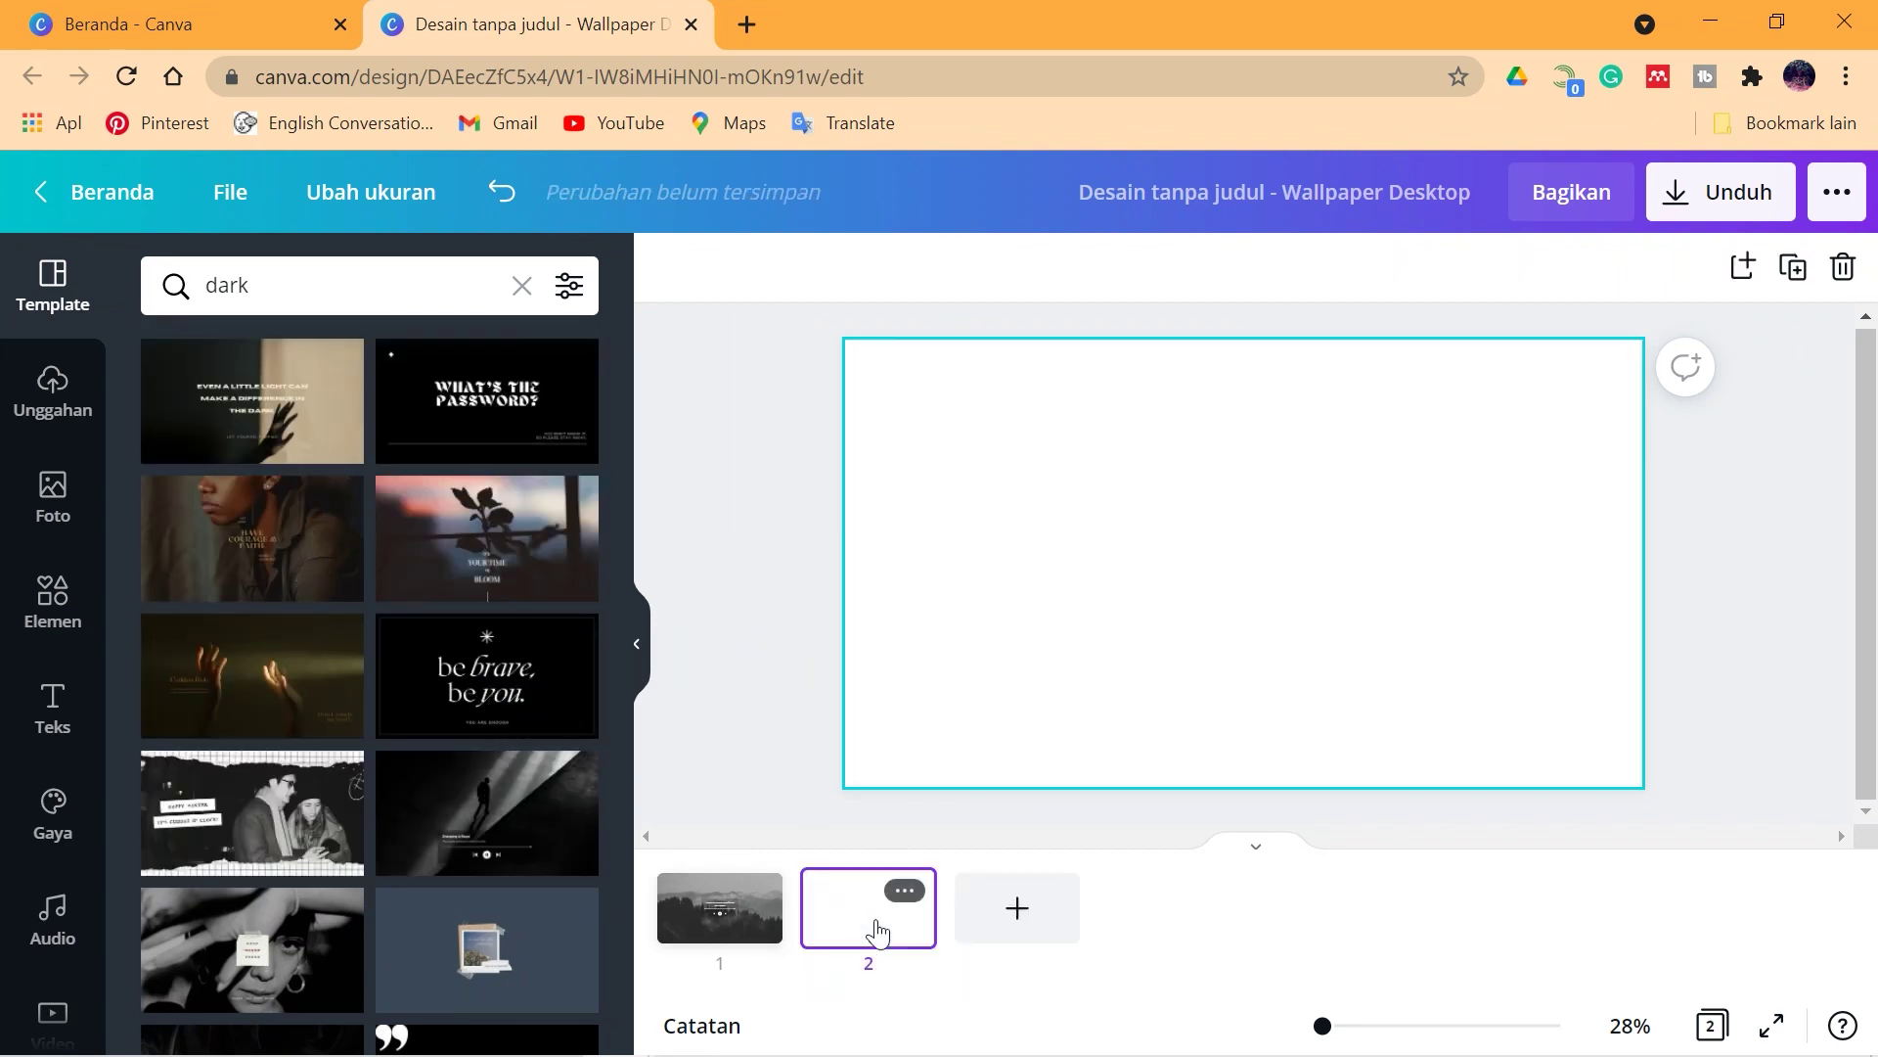
click(310, 551)
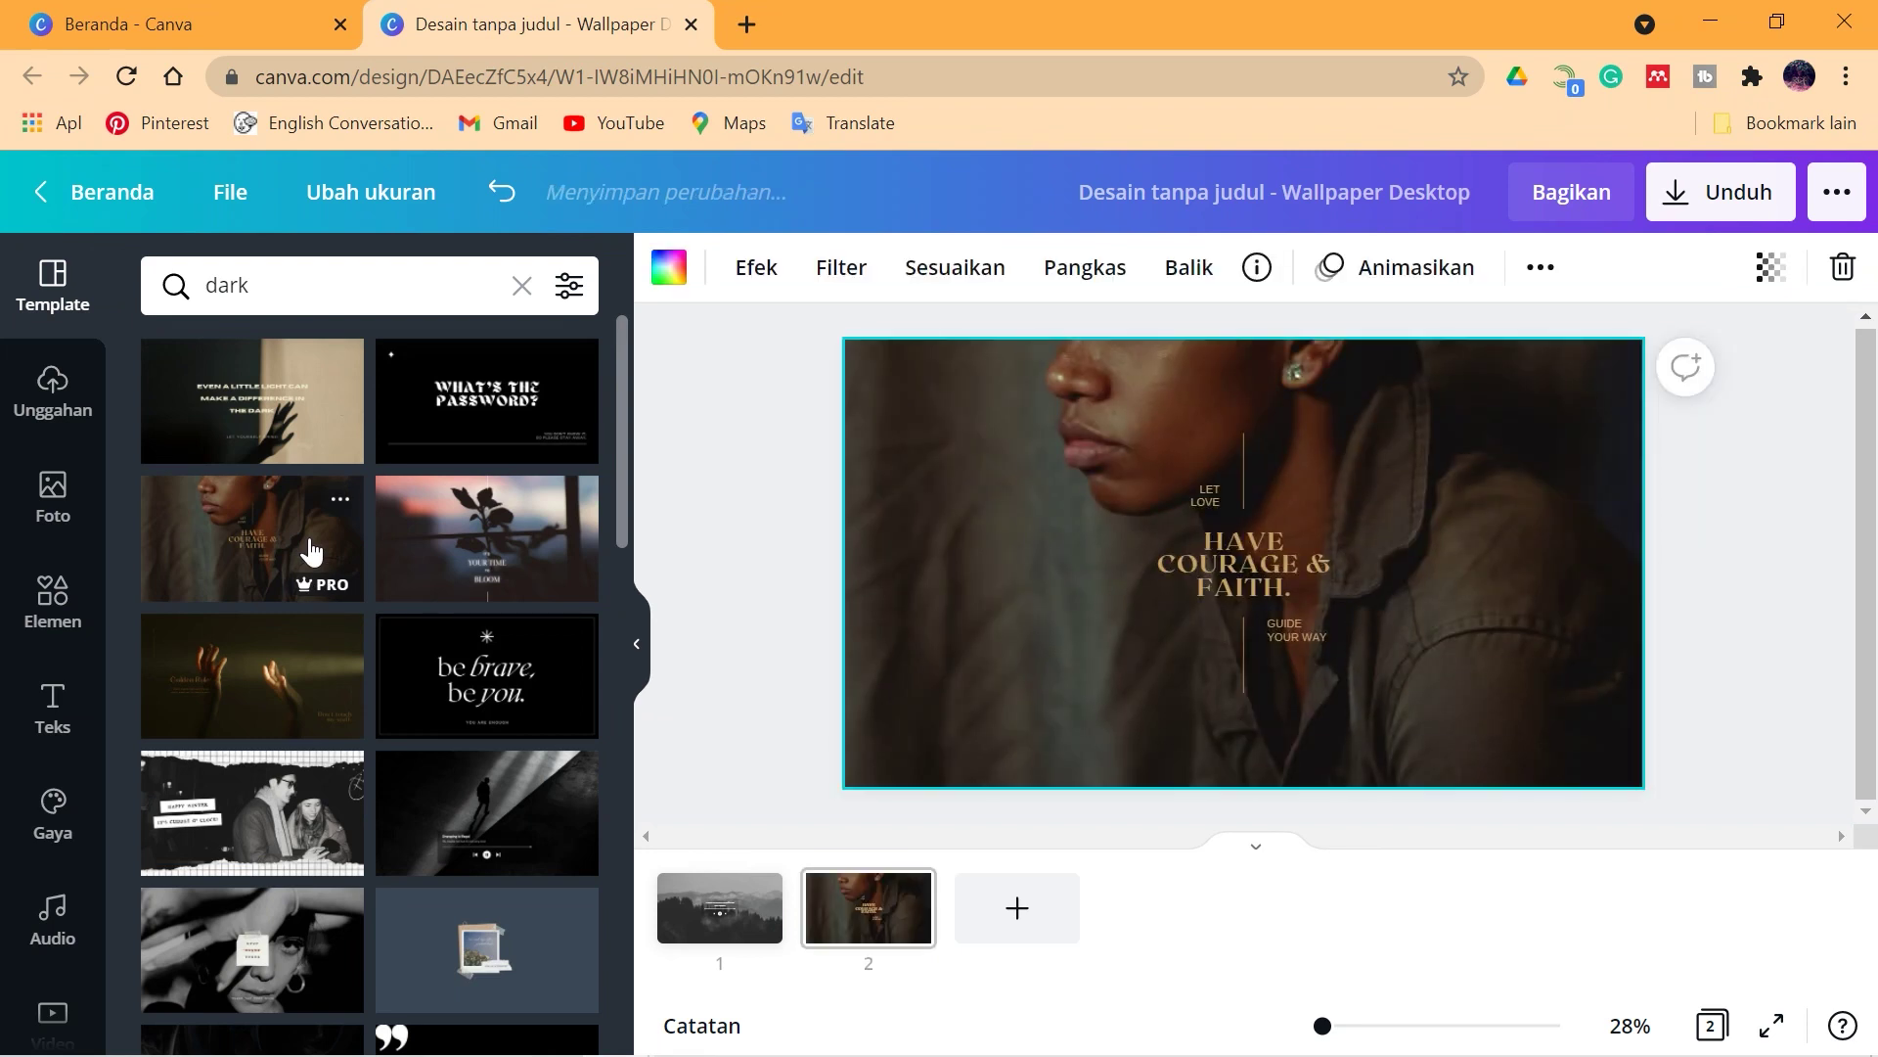
Step: Add a third page and apply the black template with the walking figure and music player to it
scroll(310, 550, down, 3)
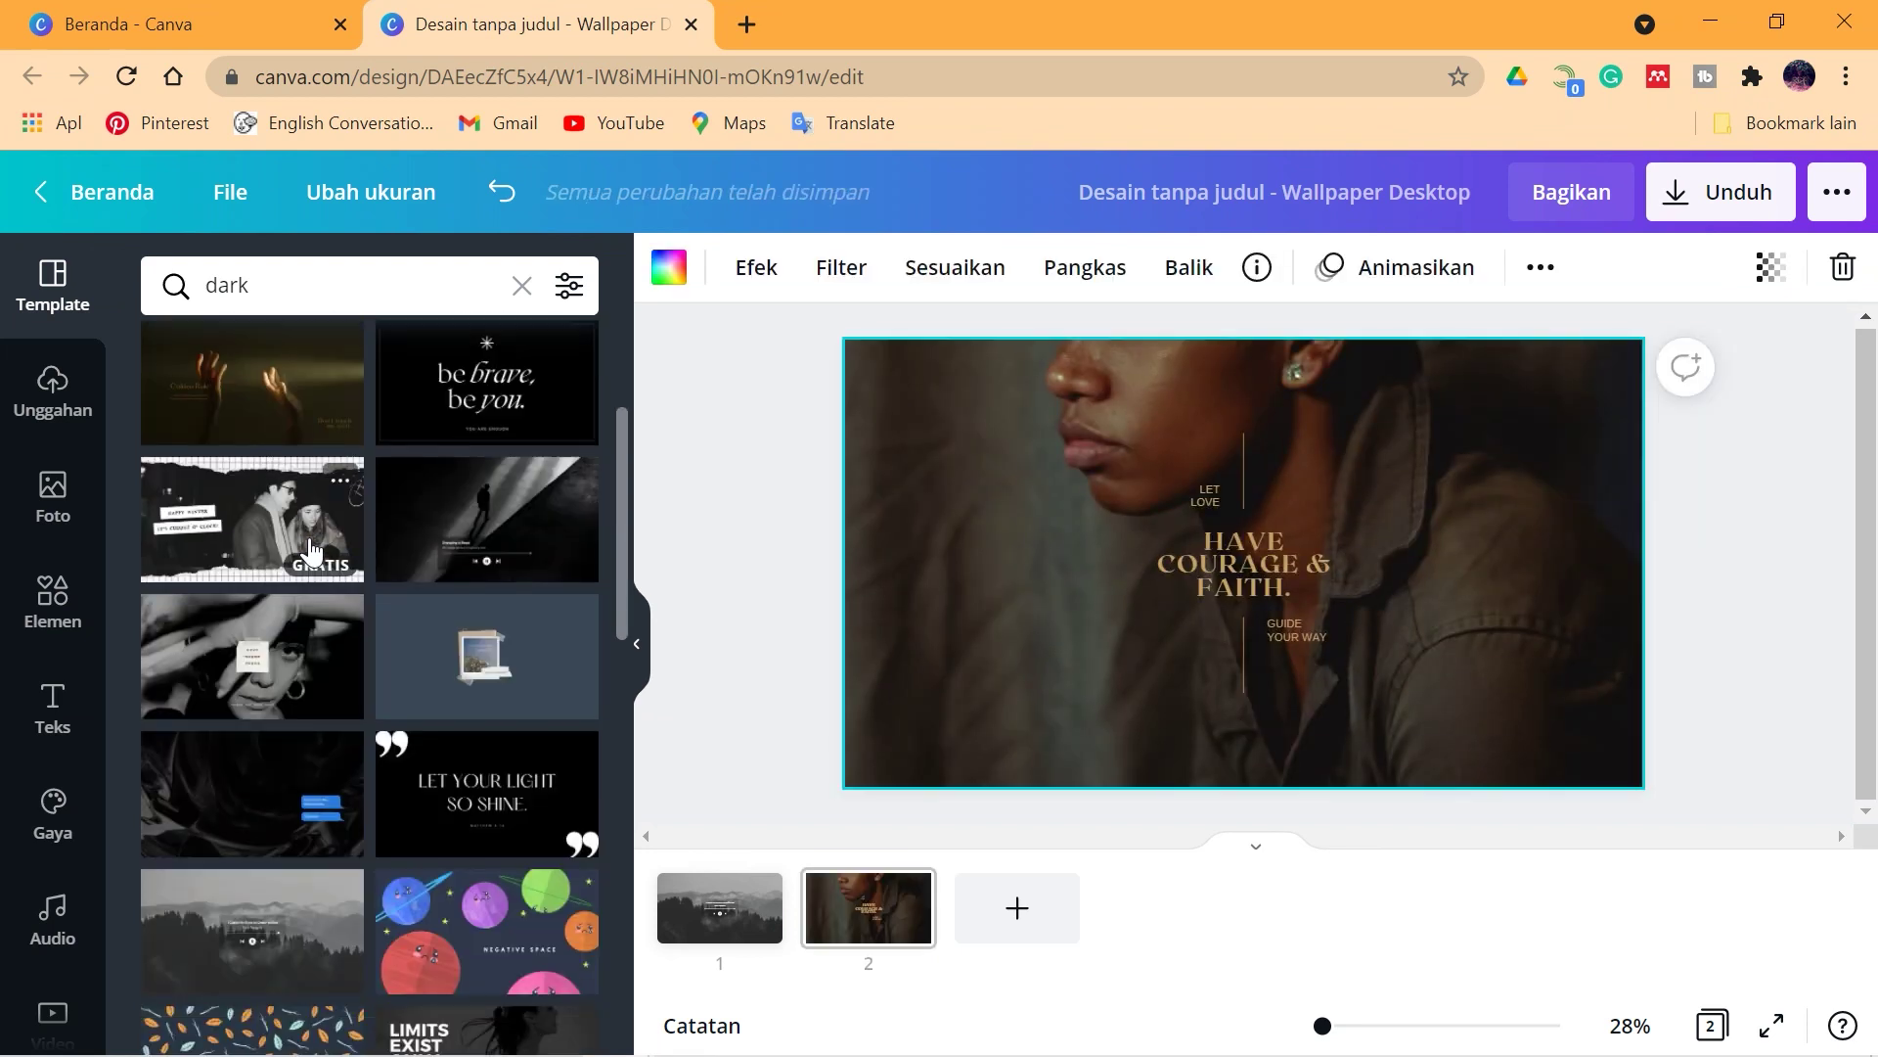
click(963, 905)
click(533, 532)
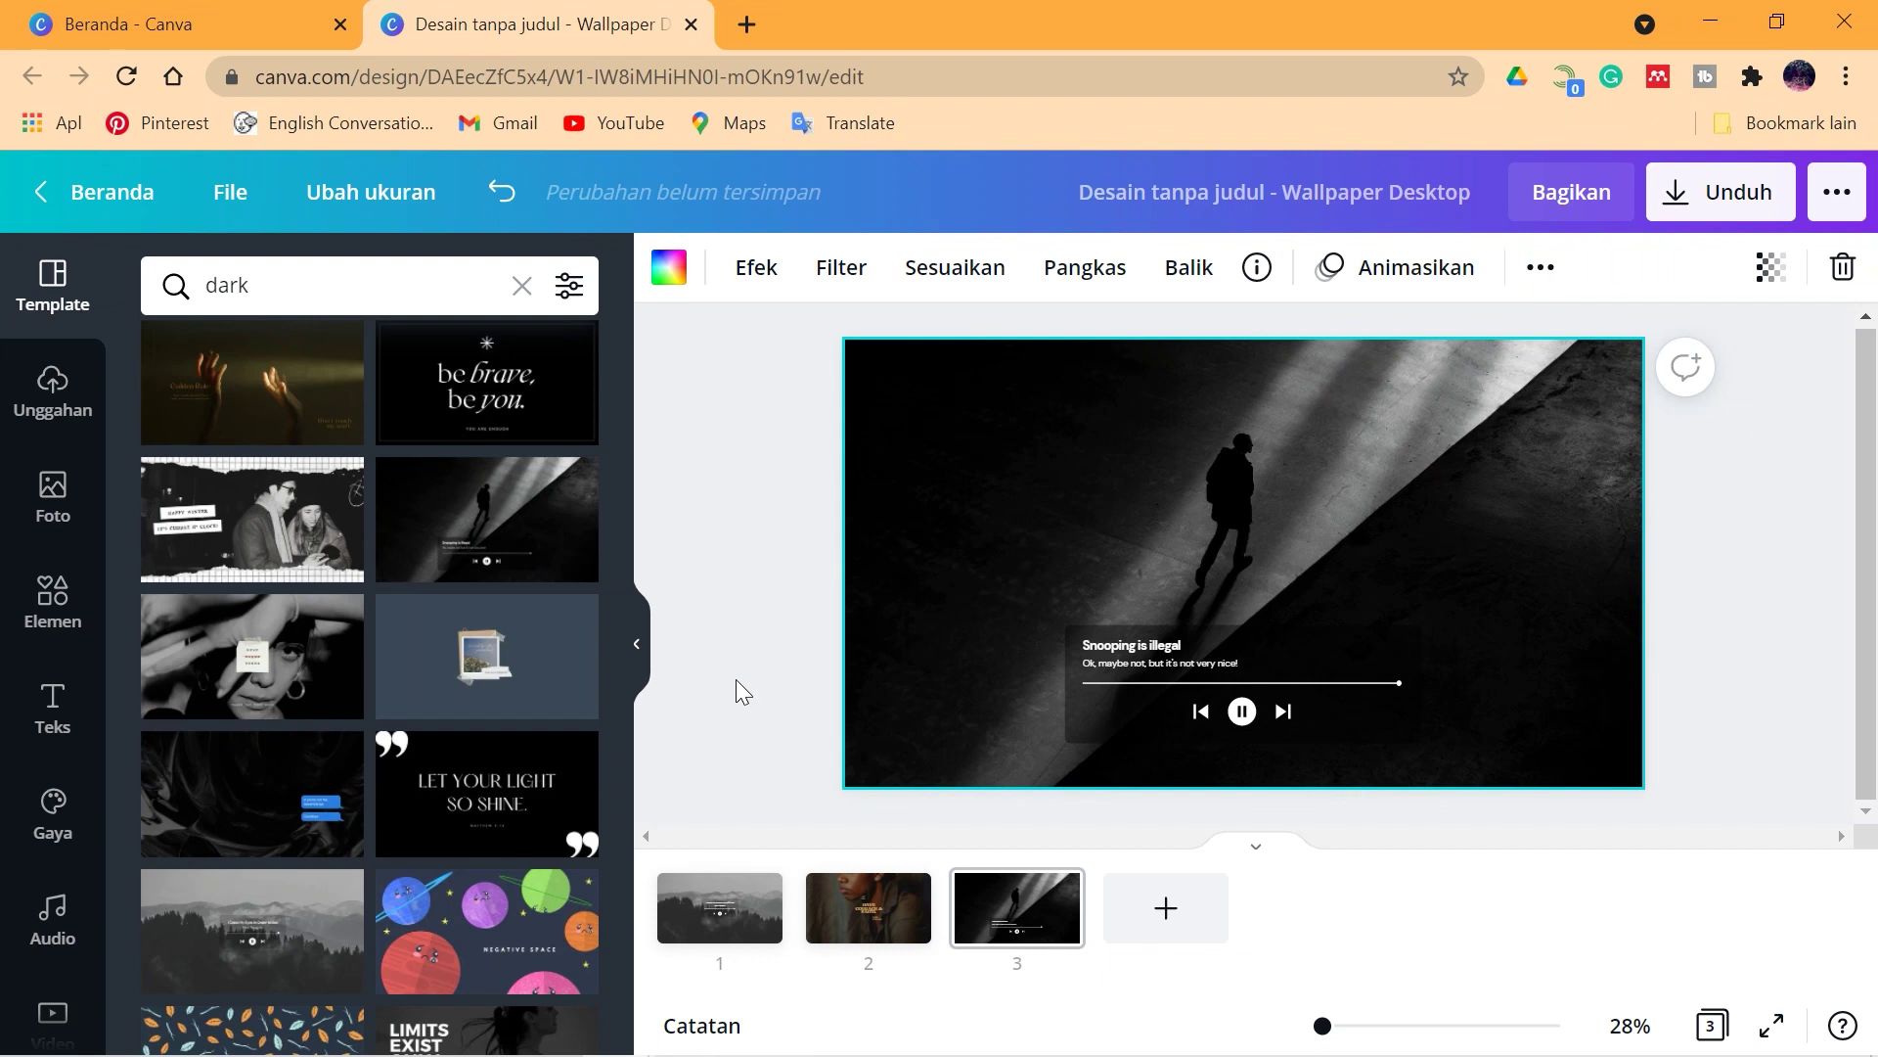
Step: Add a blank fourth page and delete the music player group from the mountain wallpaper on page 1
click(710, 934)
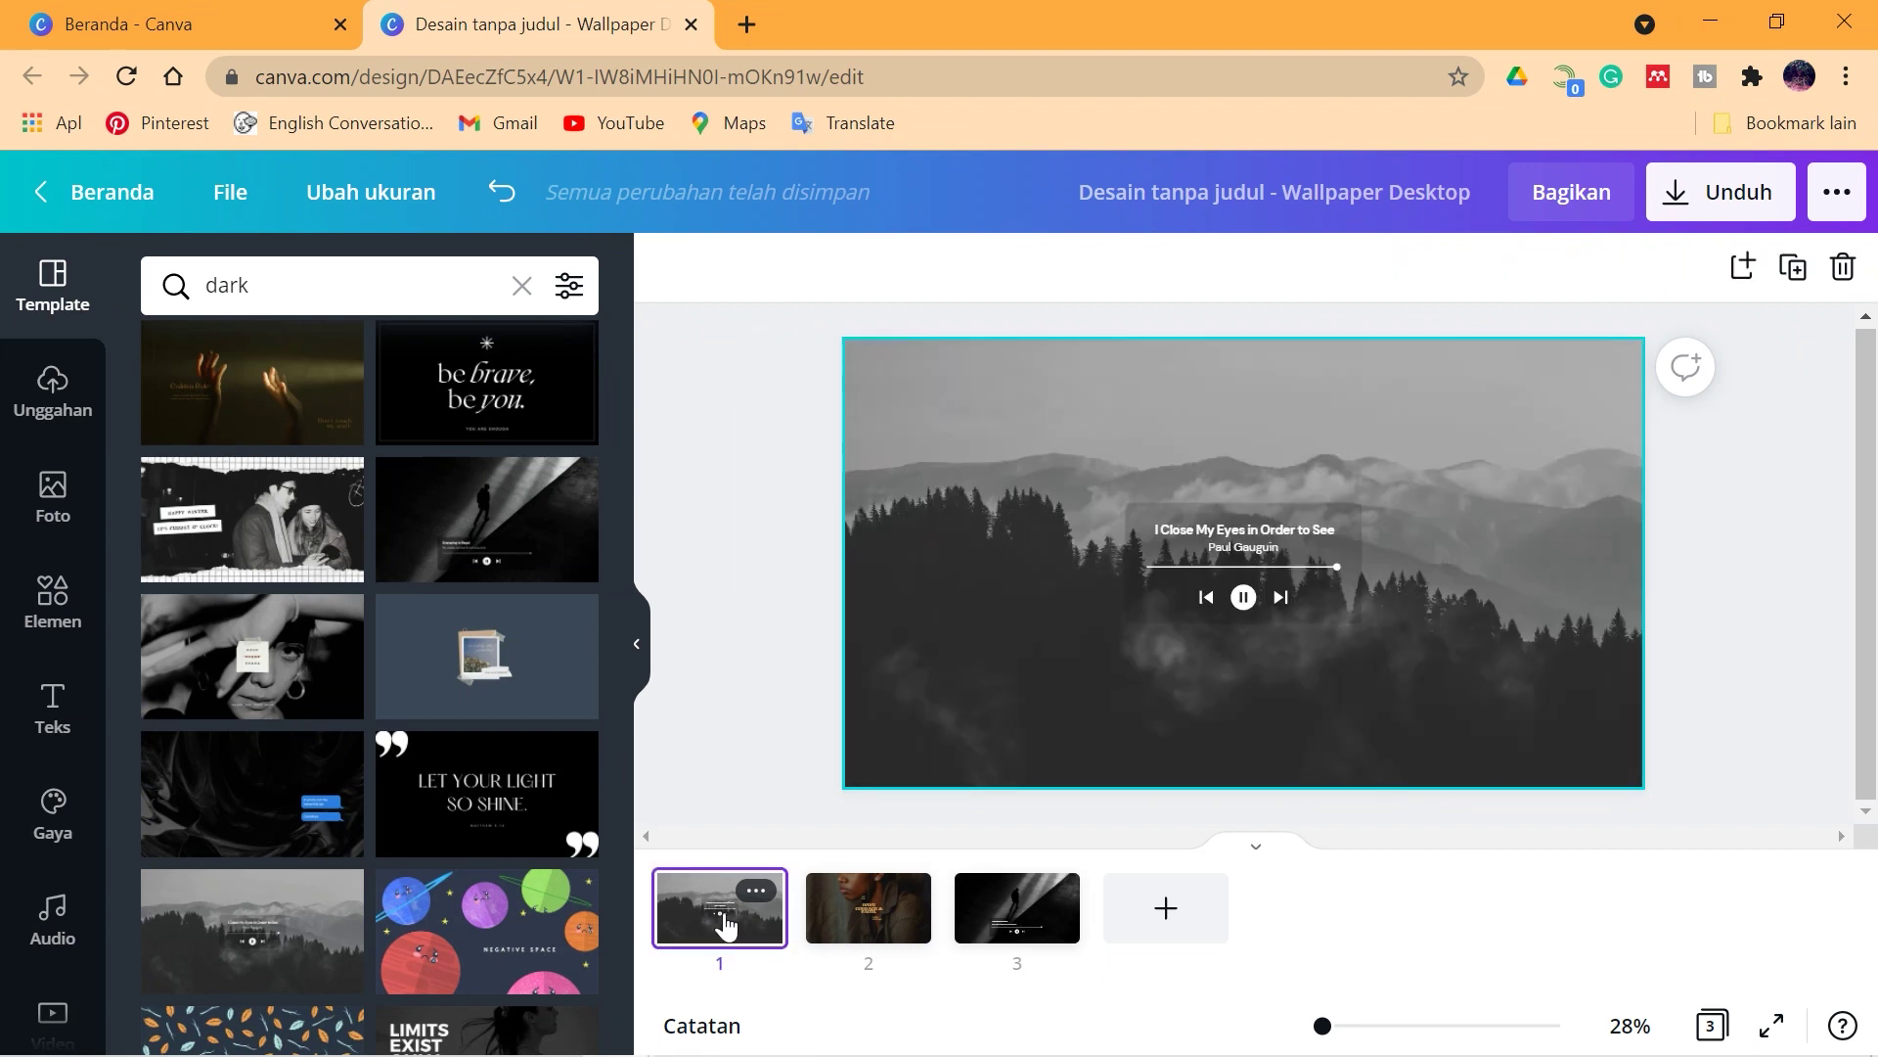
click(1179, 915)
click(685, 928)
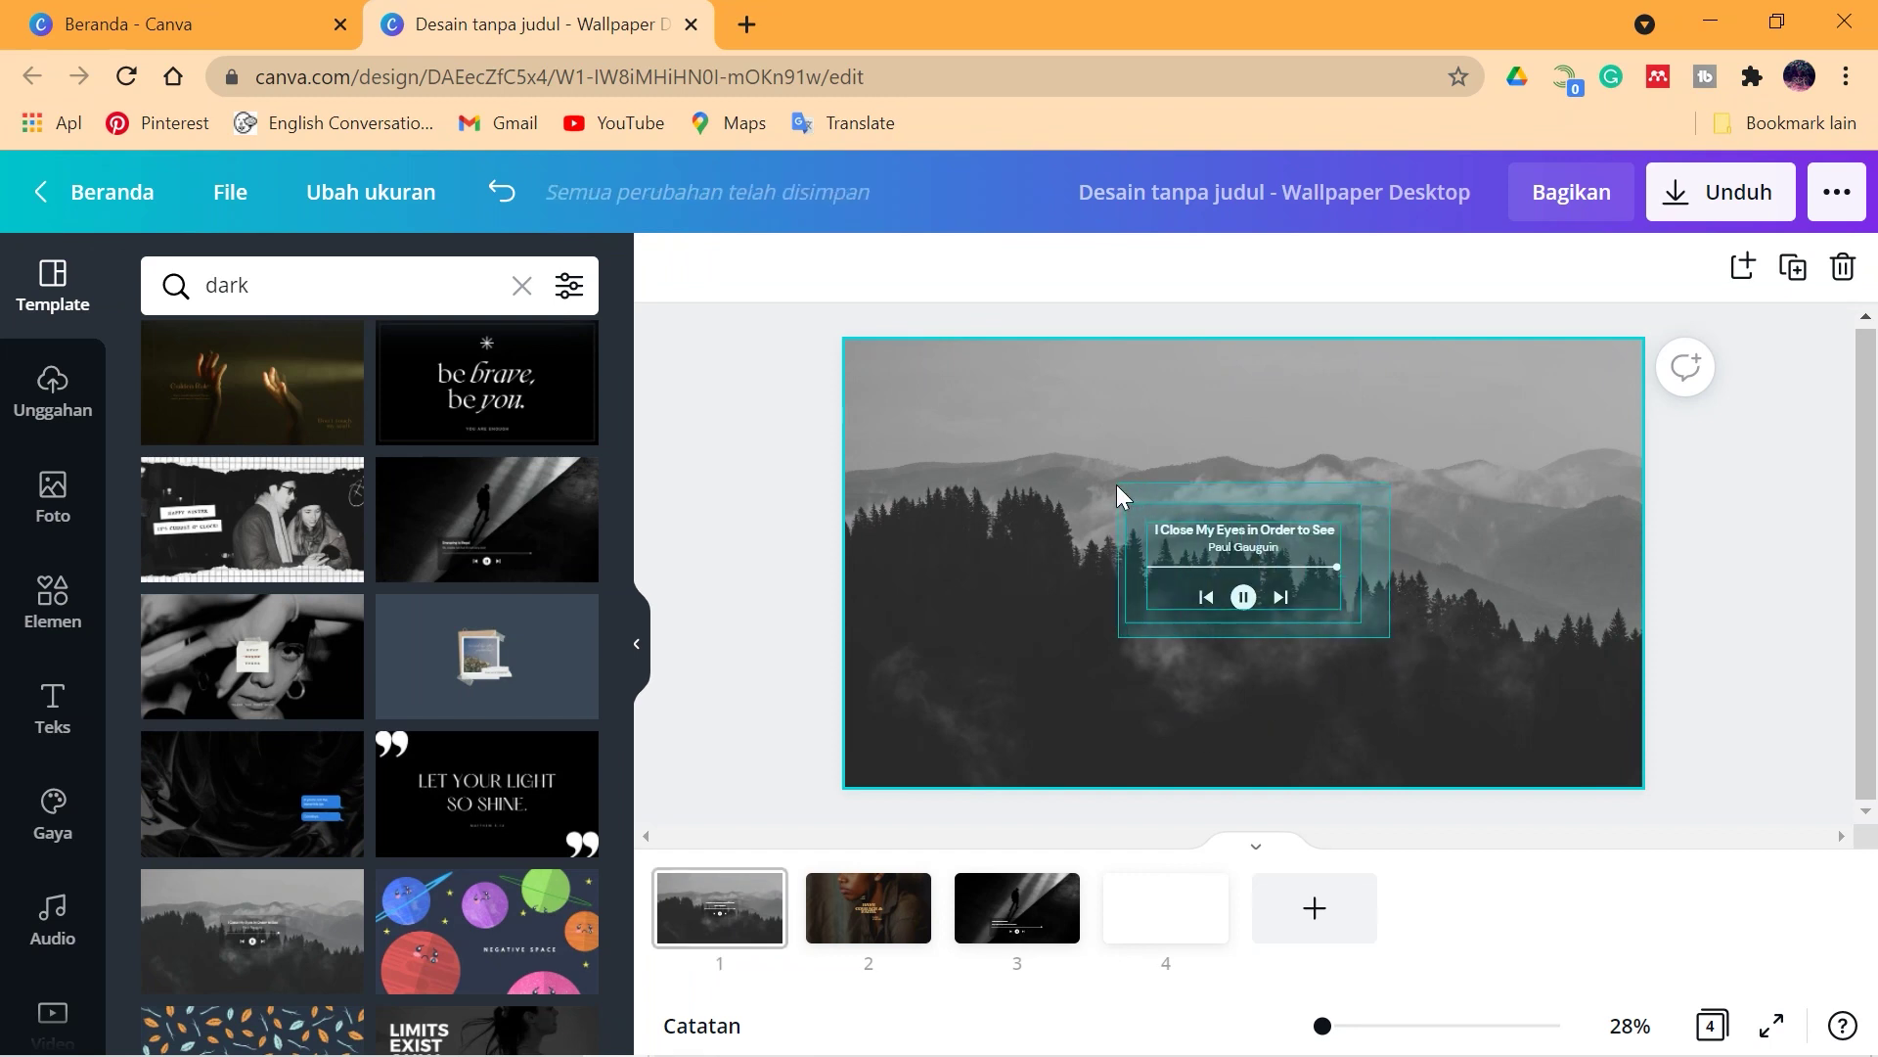
click(1203, 585)
right_click(1195, 557)
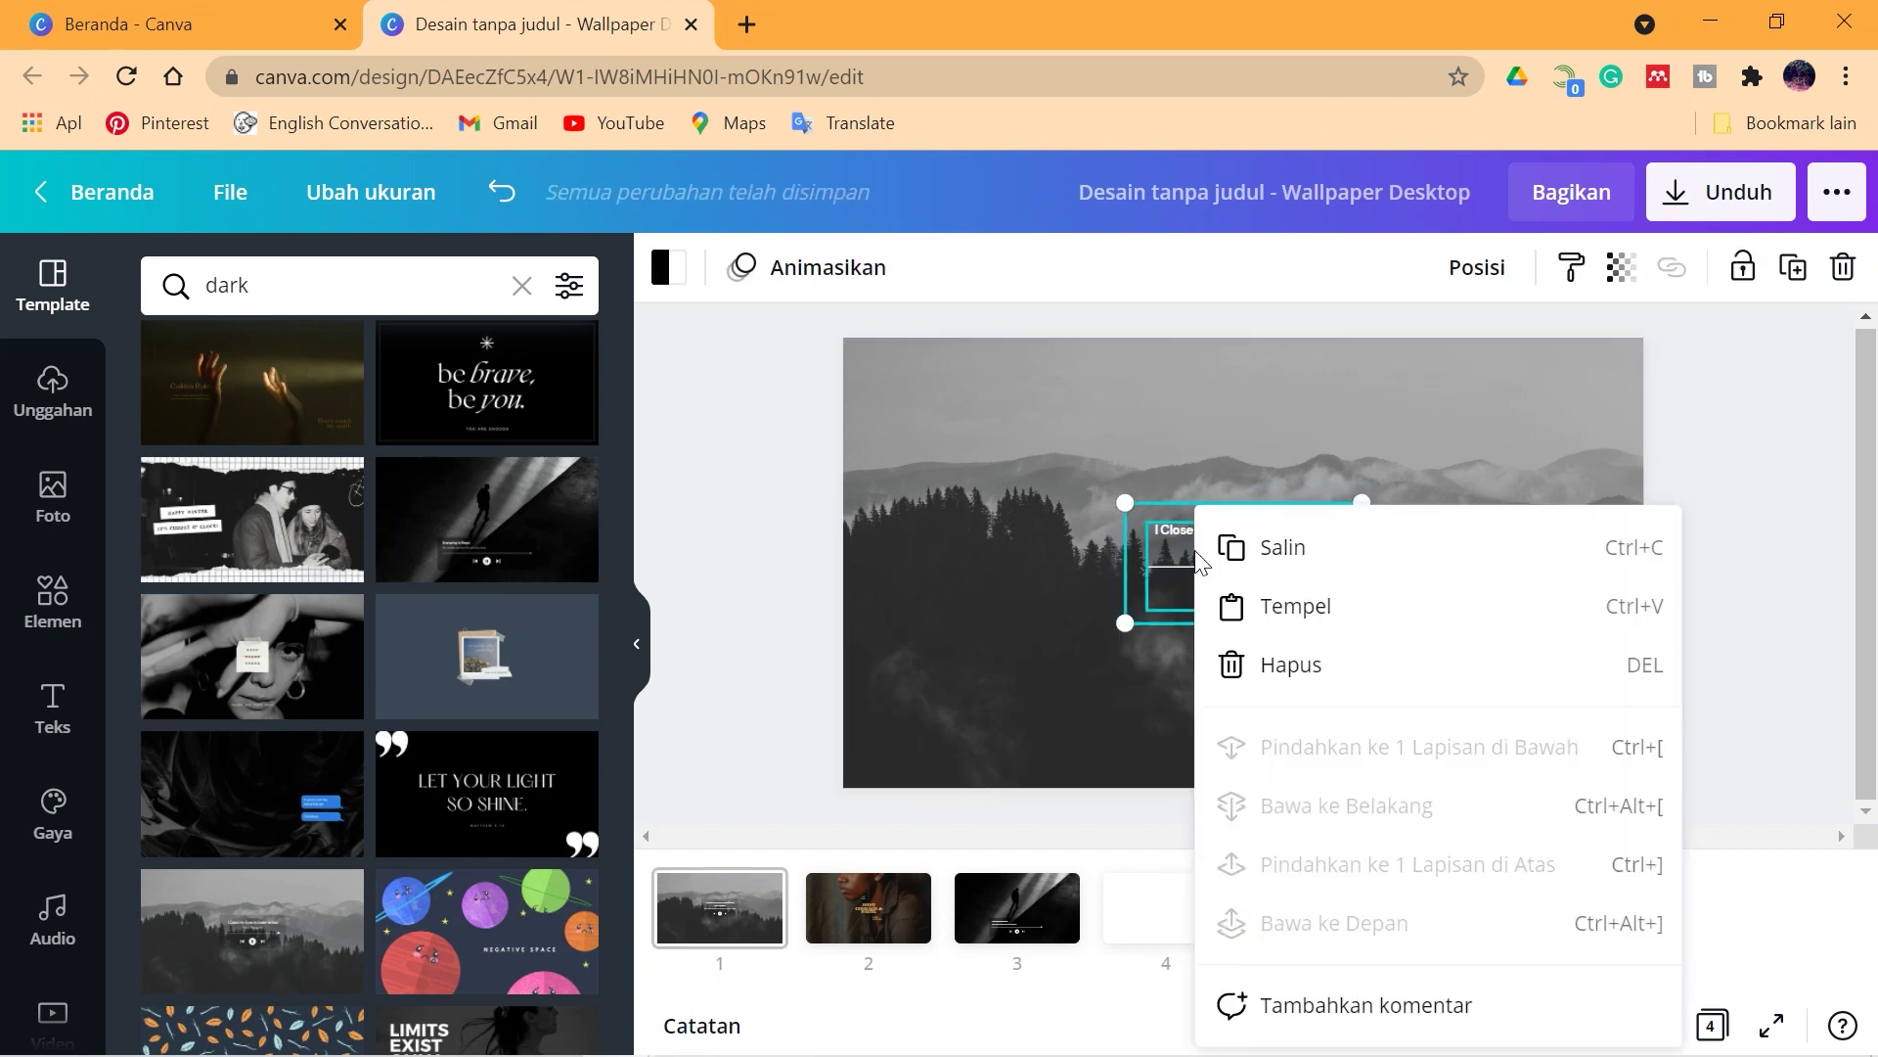
click(1253, 666)
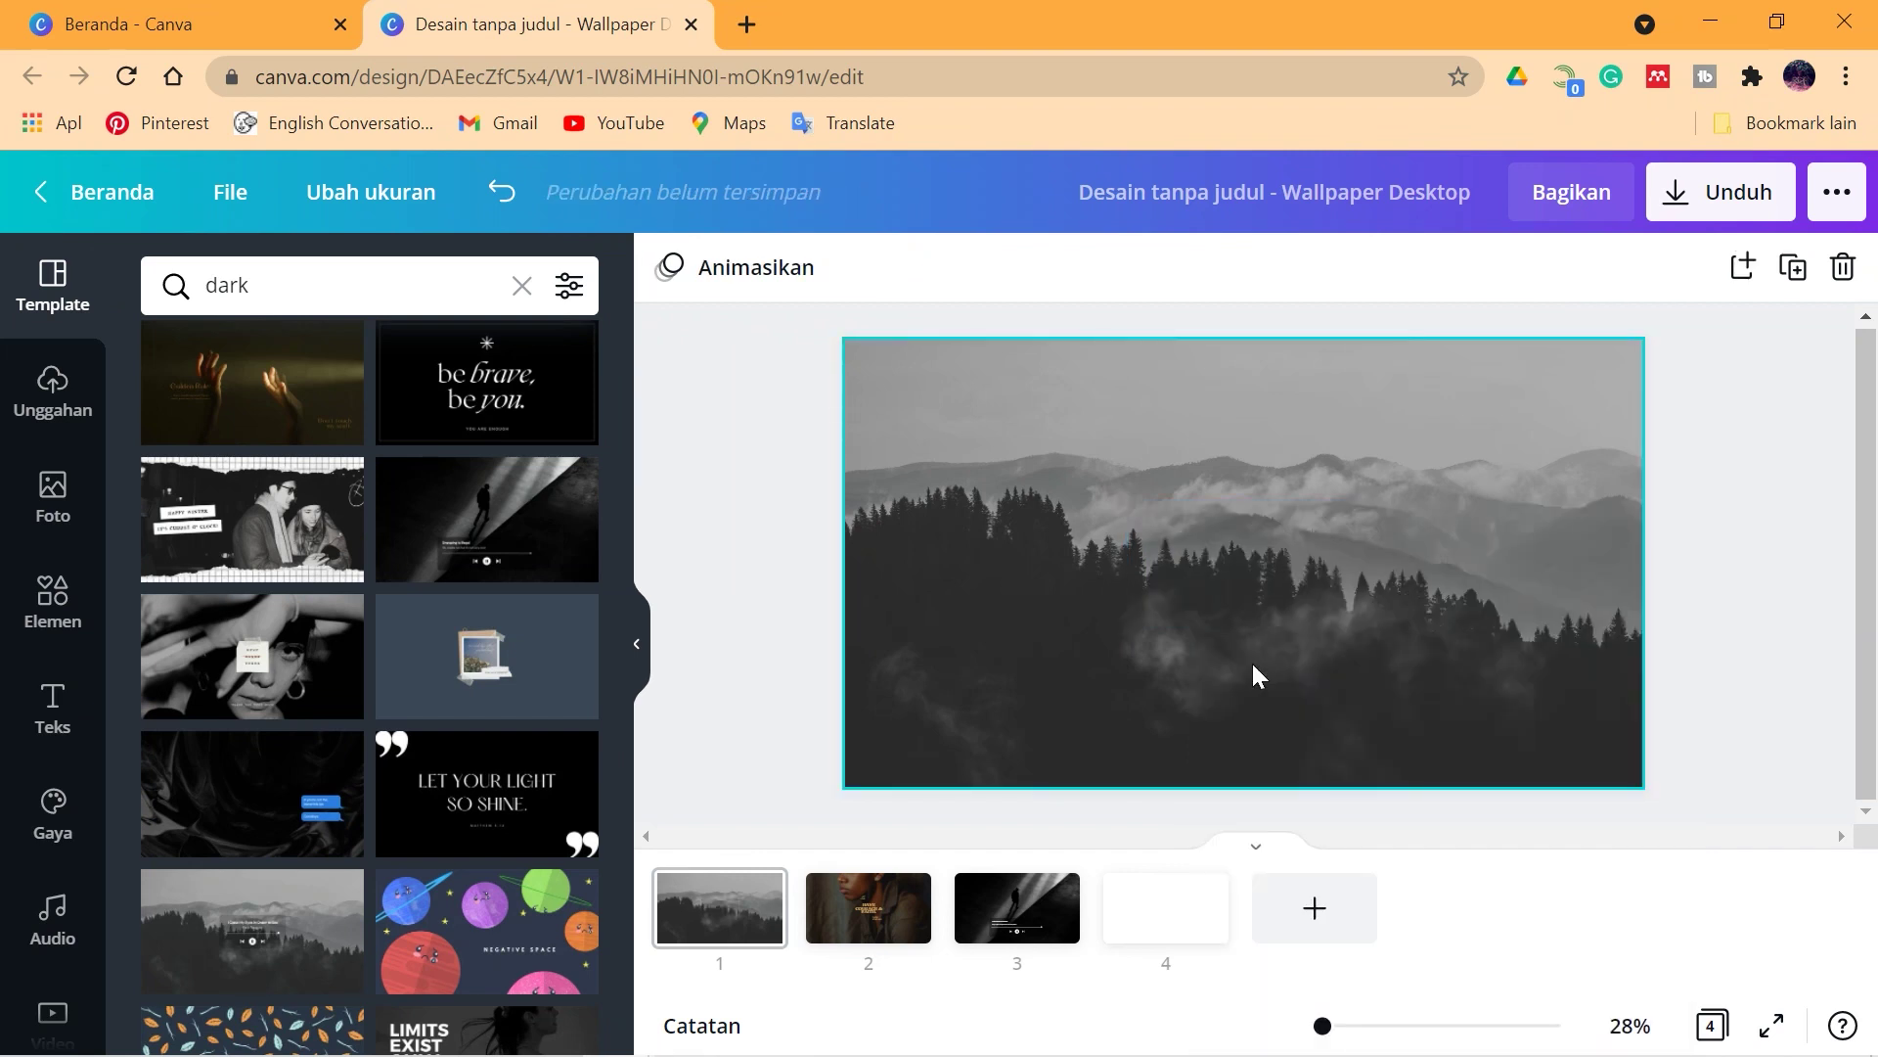
Step: Copy the "Have Courage & Faith." text group from page 2 and paste it onto page 1, allowing clipboard access
click(863, 915)
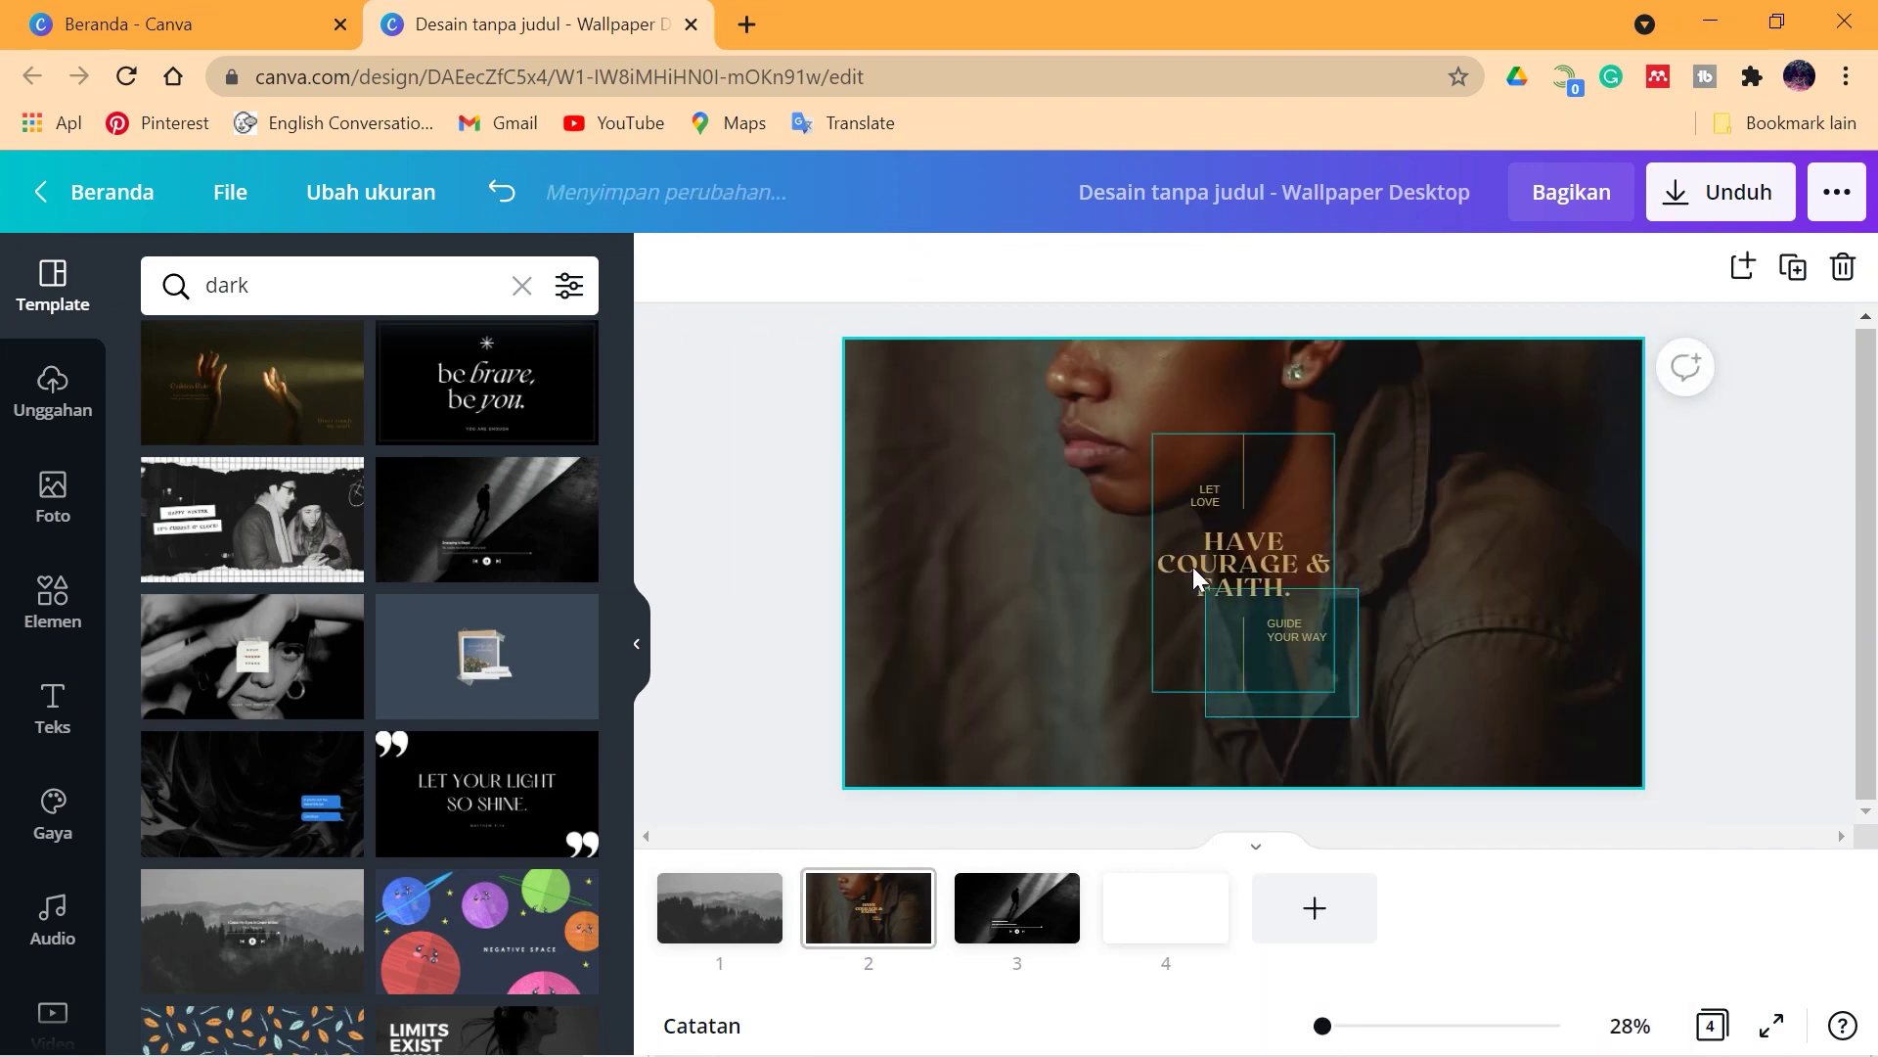
click(1177, 471)
right_click(1184, 473)
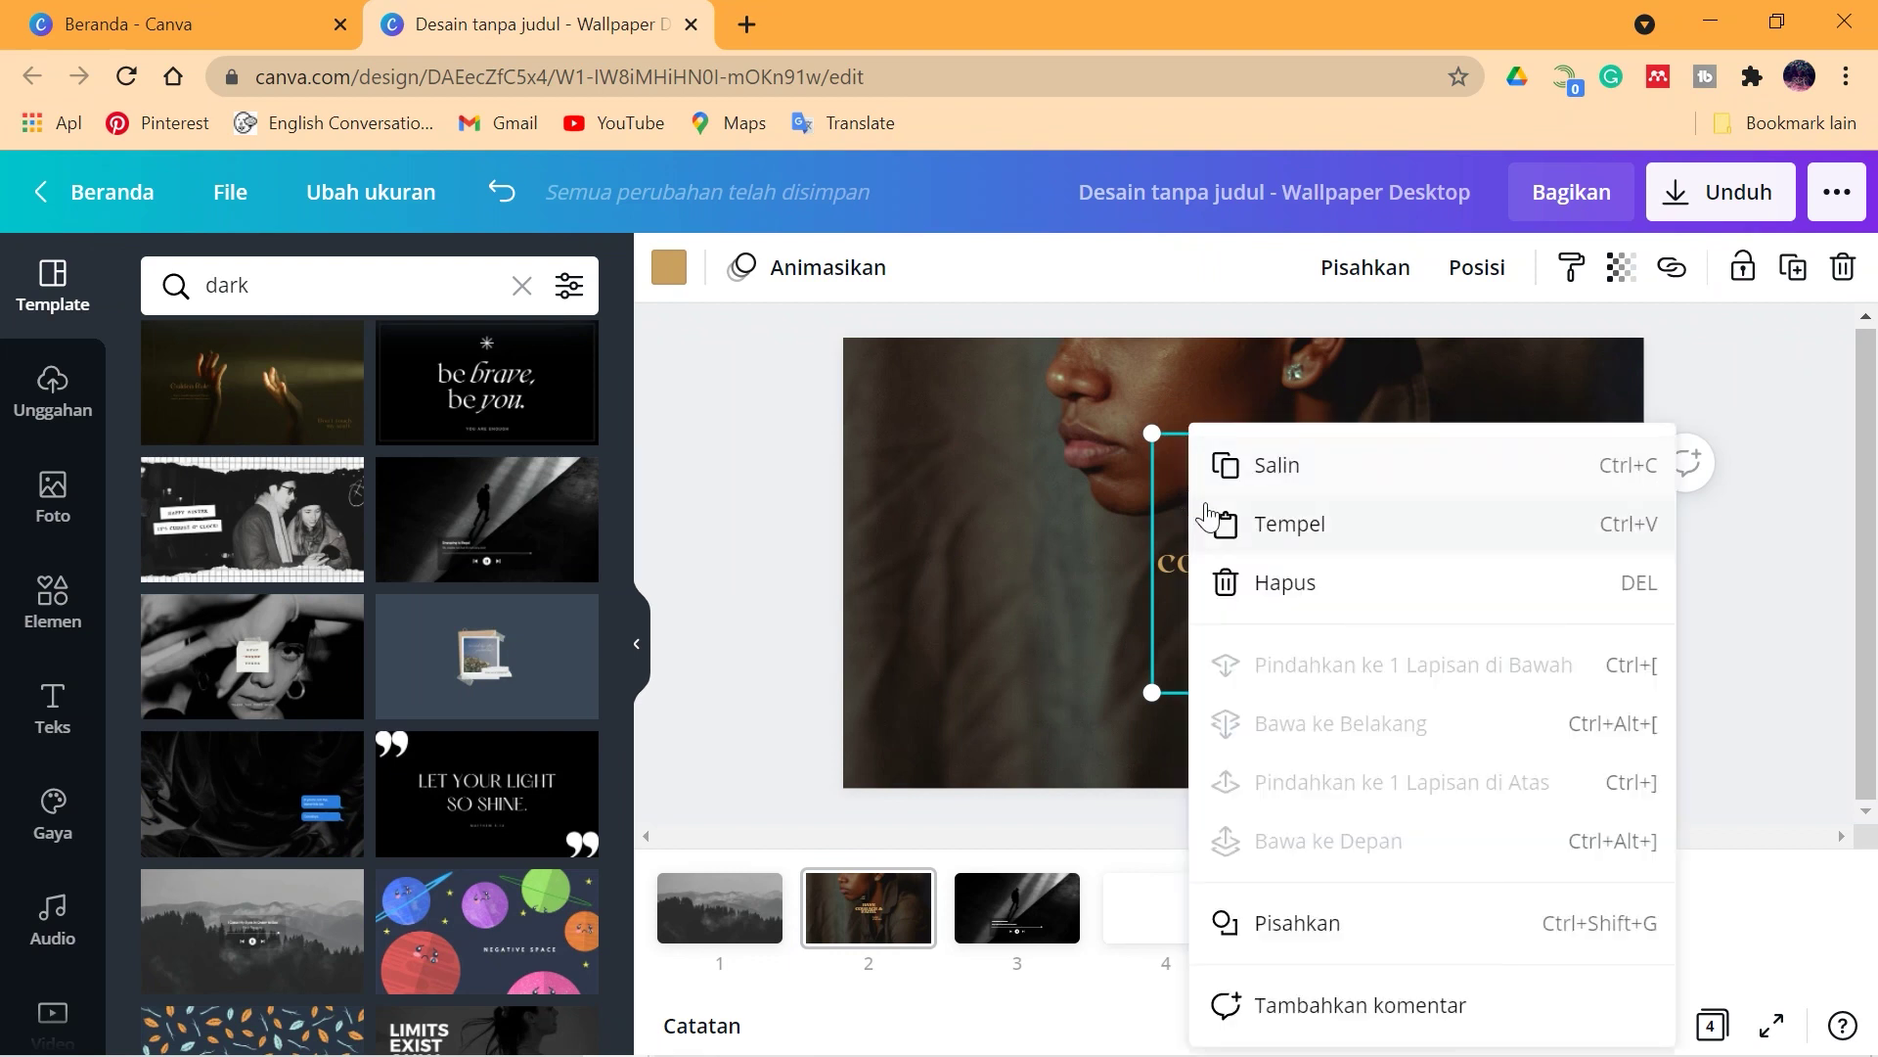
click(1255, 466)
click(719, 908)
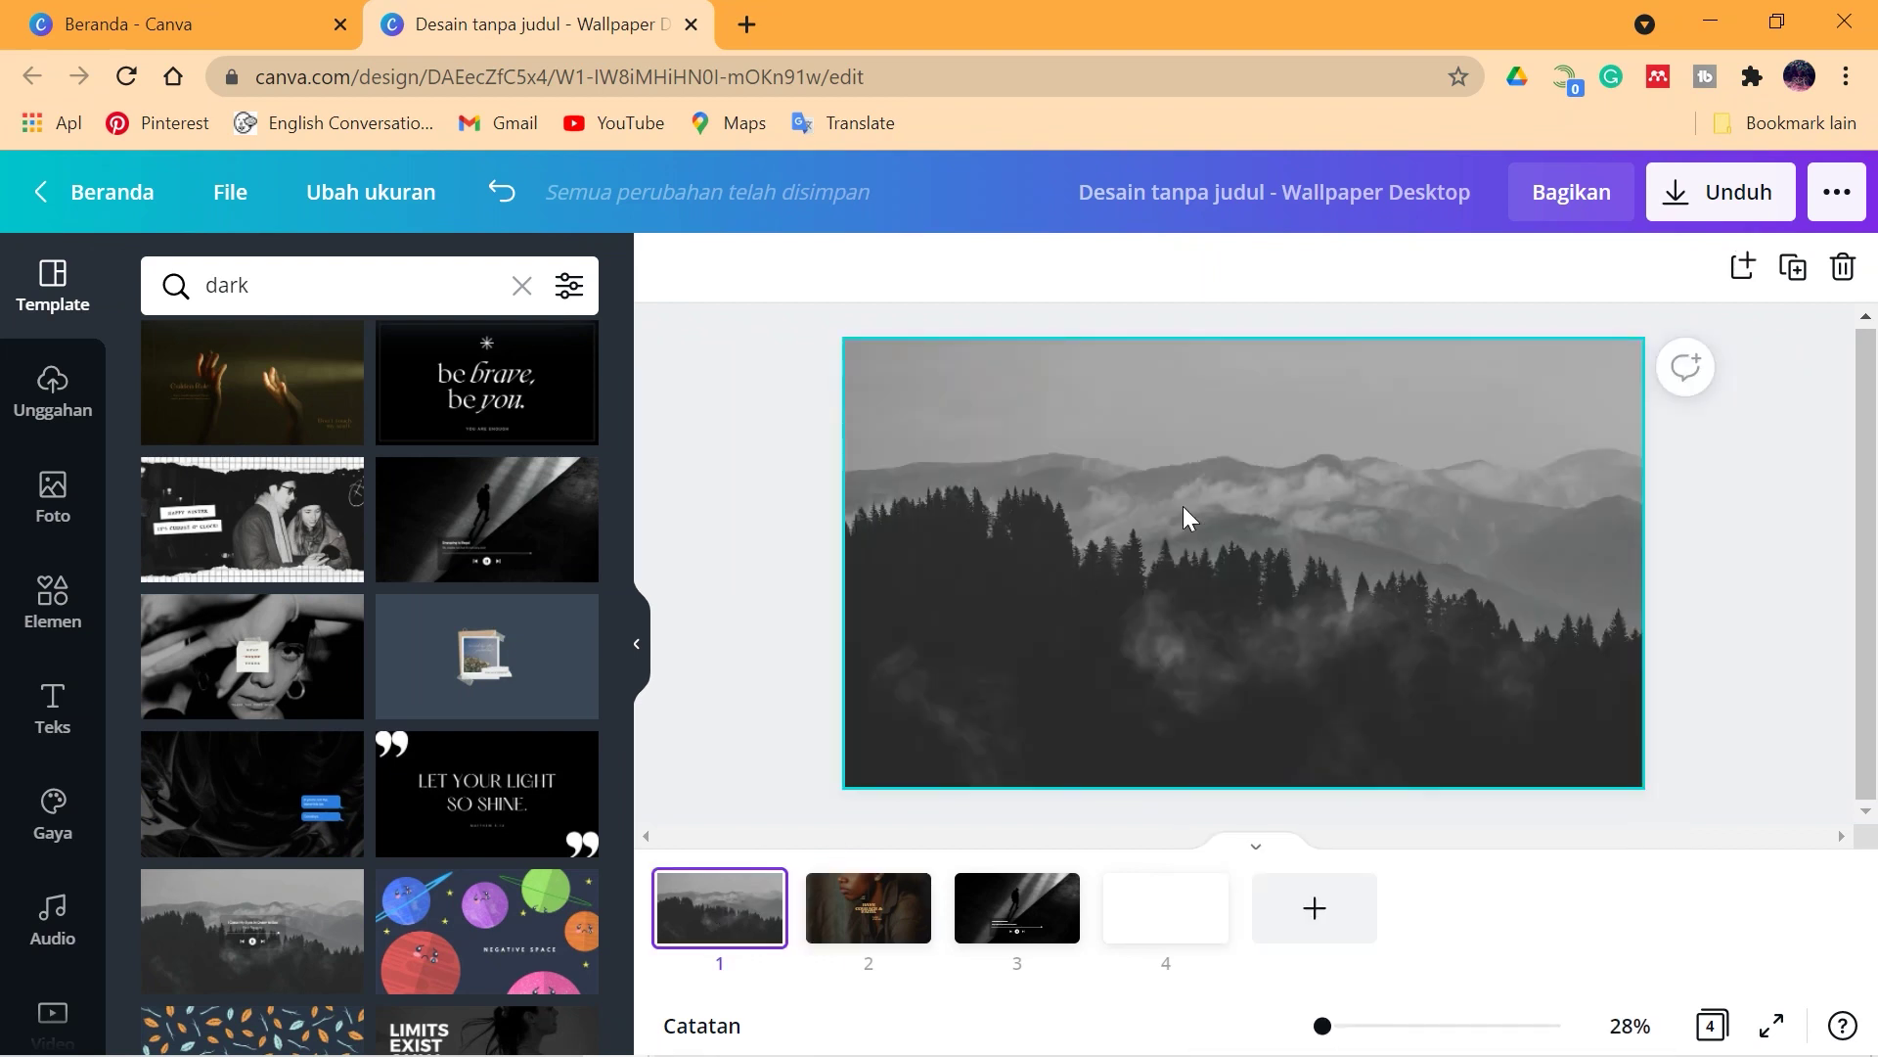
right_click(1184, 507)
click(1248, 612)
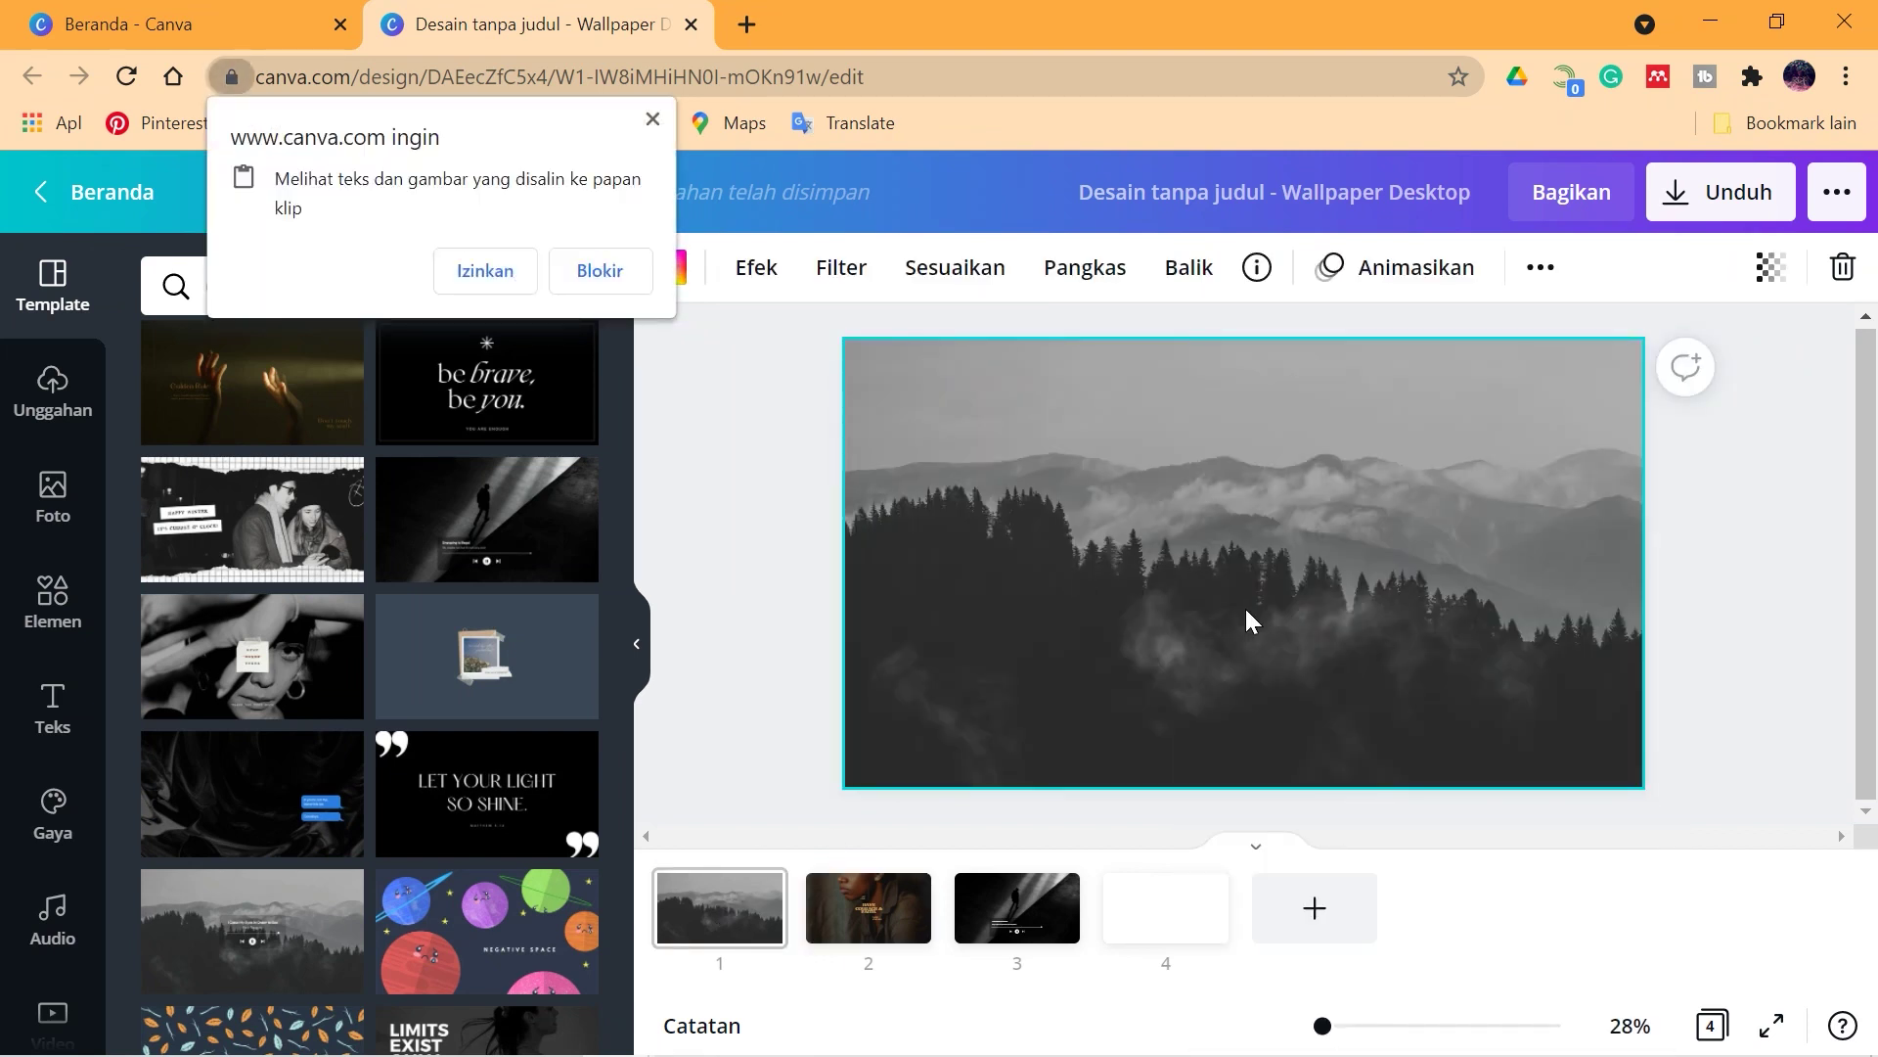
click(485, 270)
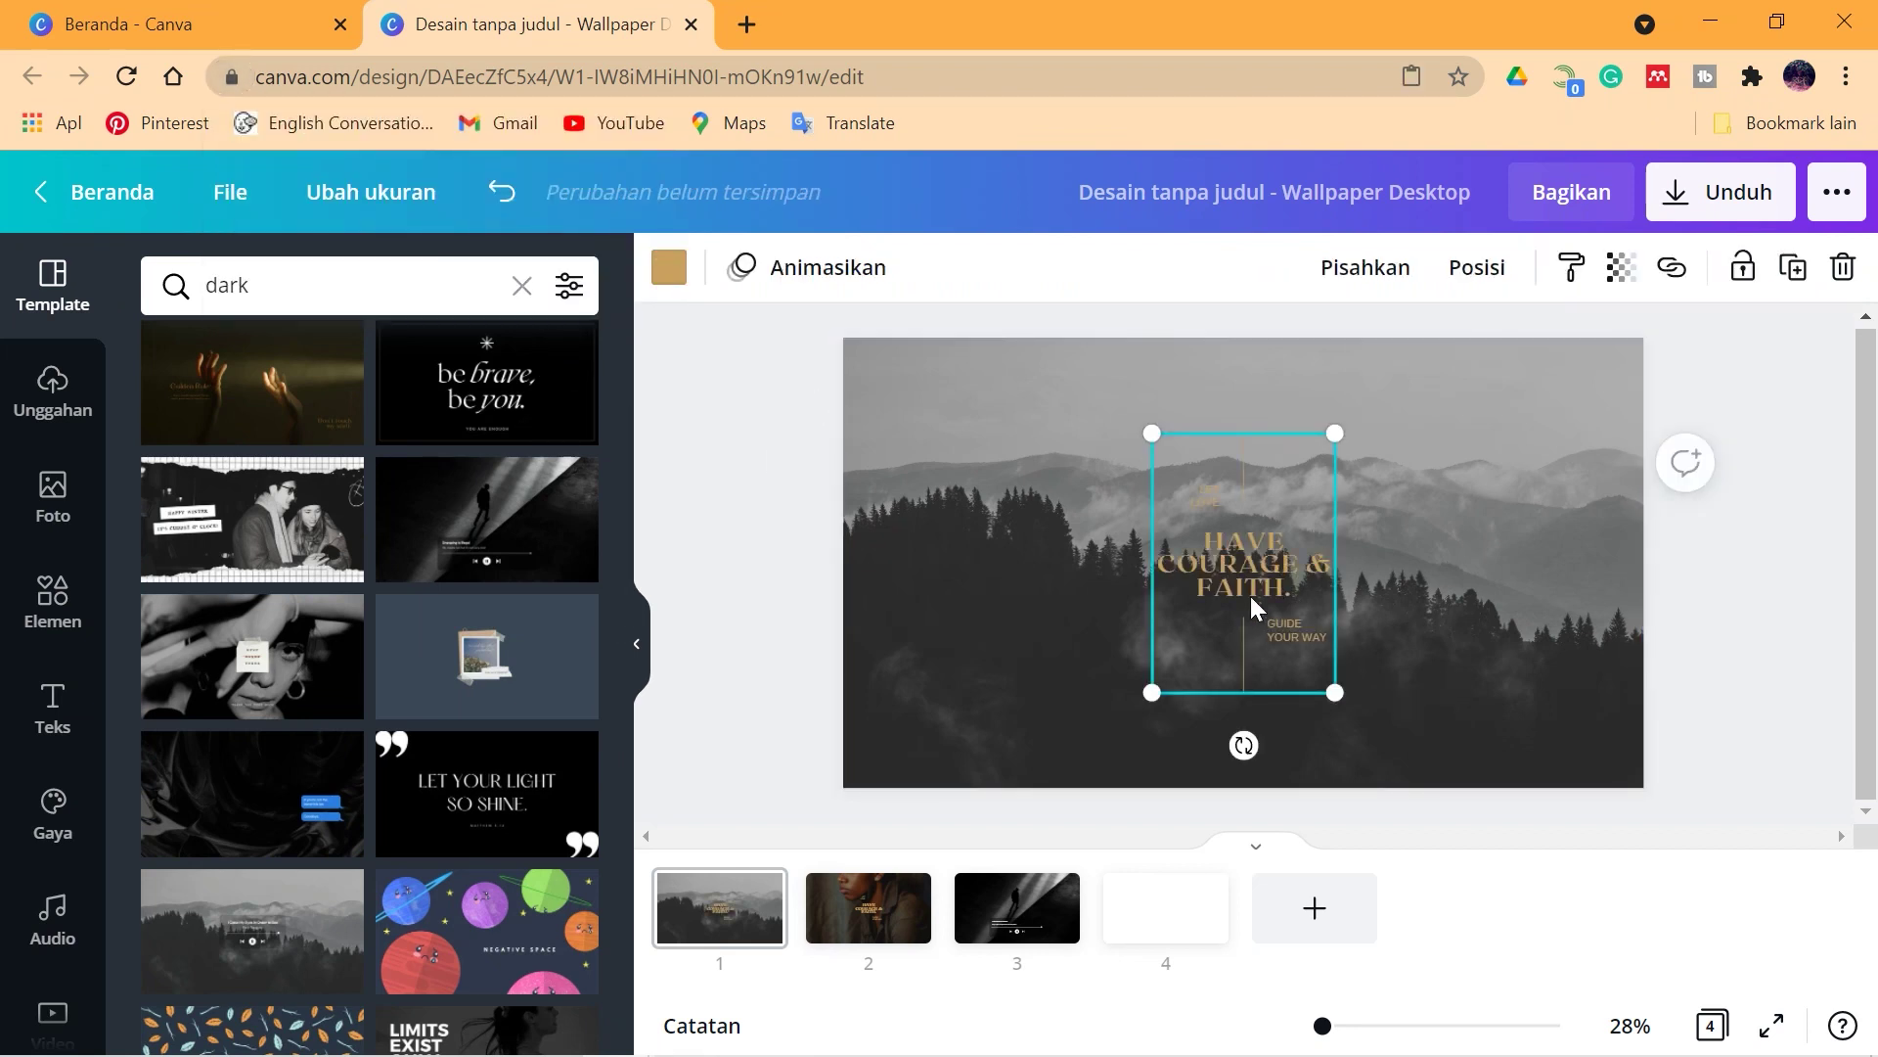
Step: Set the colour of the "Have Courage & Faith." heading on page 1 to light orange #FDC776
drag(1243, 555, 1231, 544)
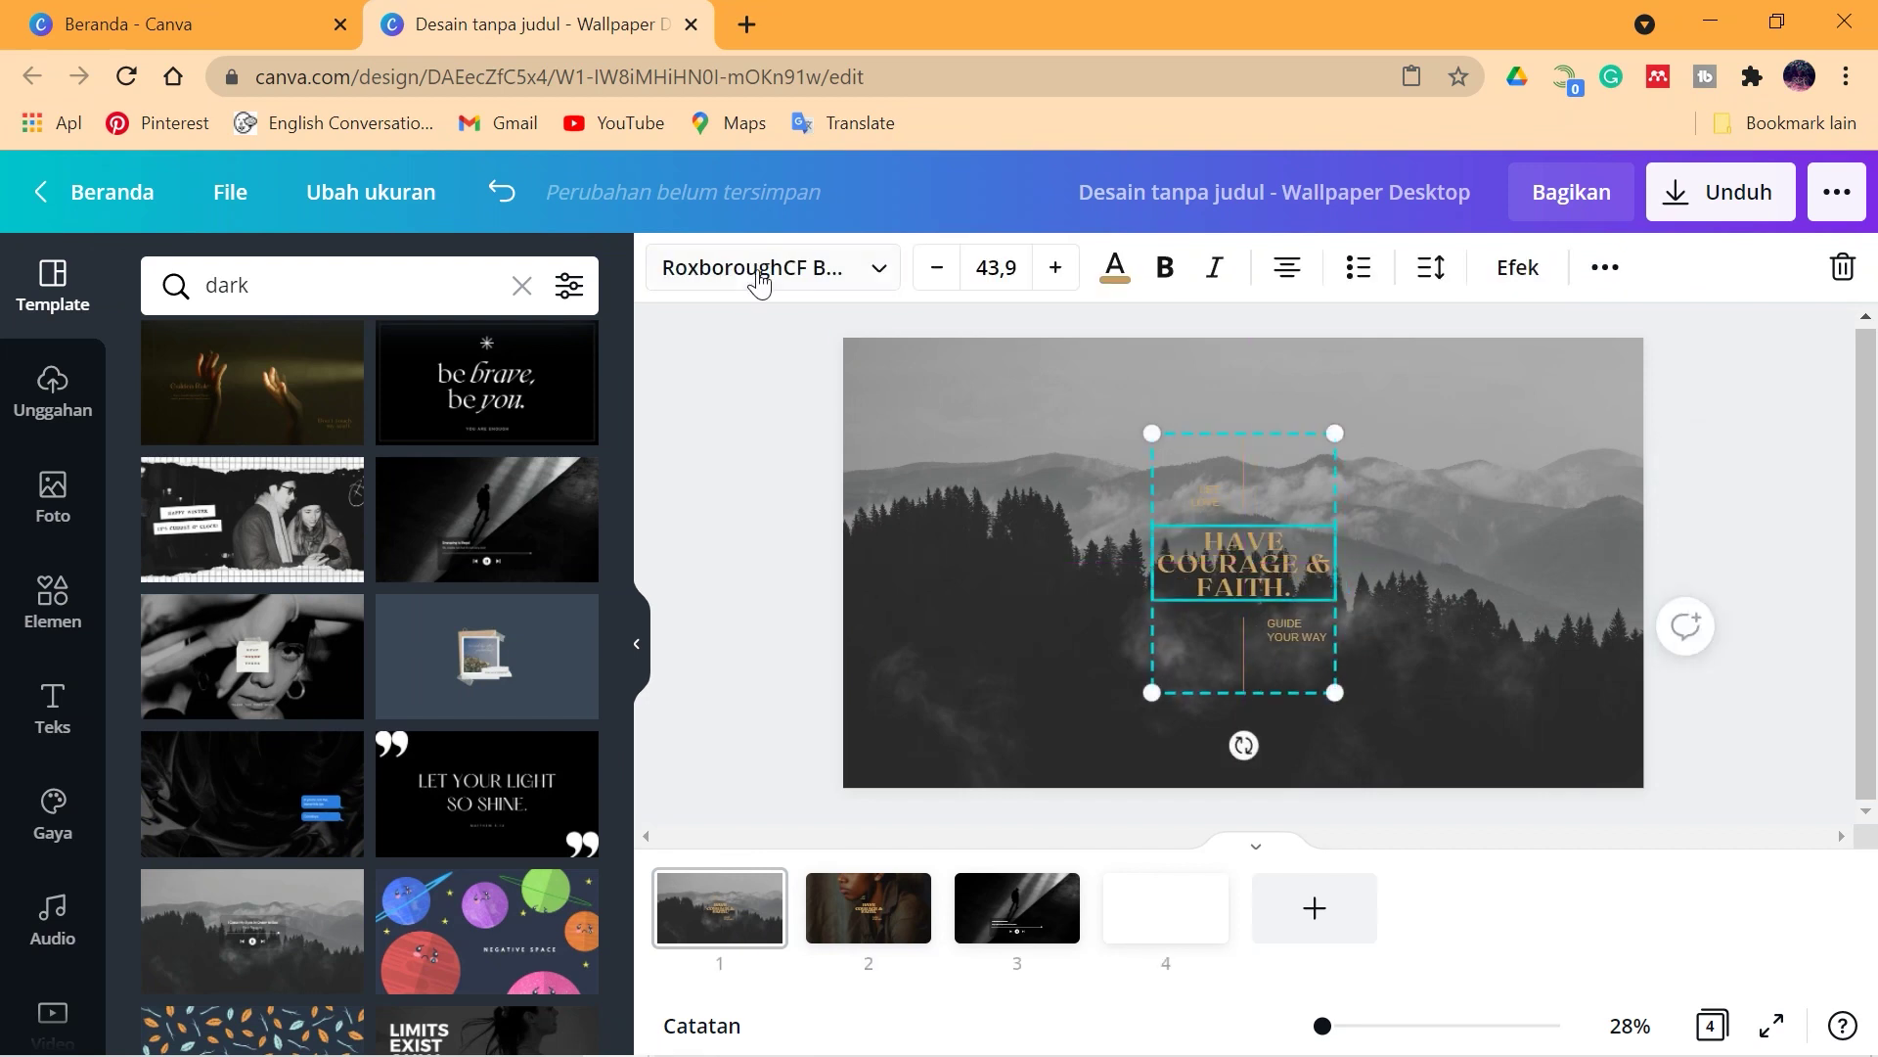
click(1113, 274)
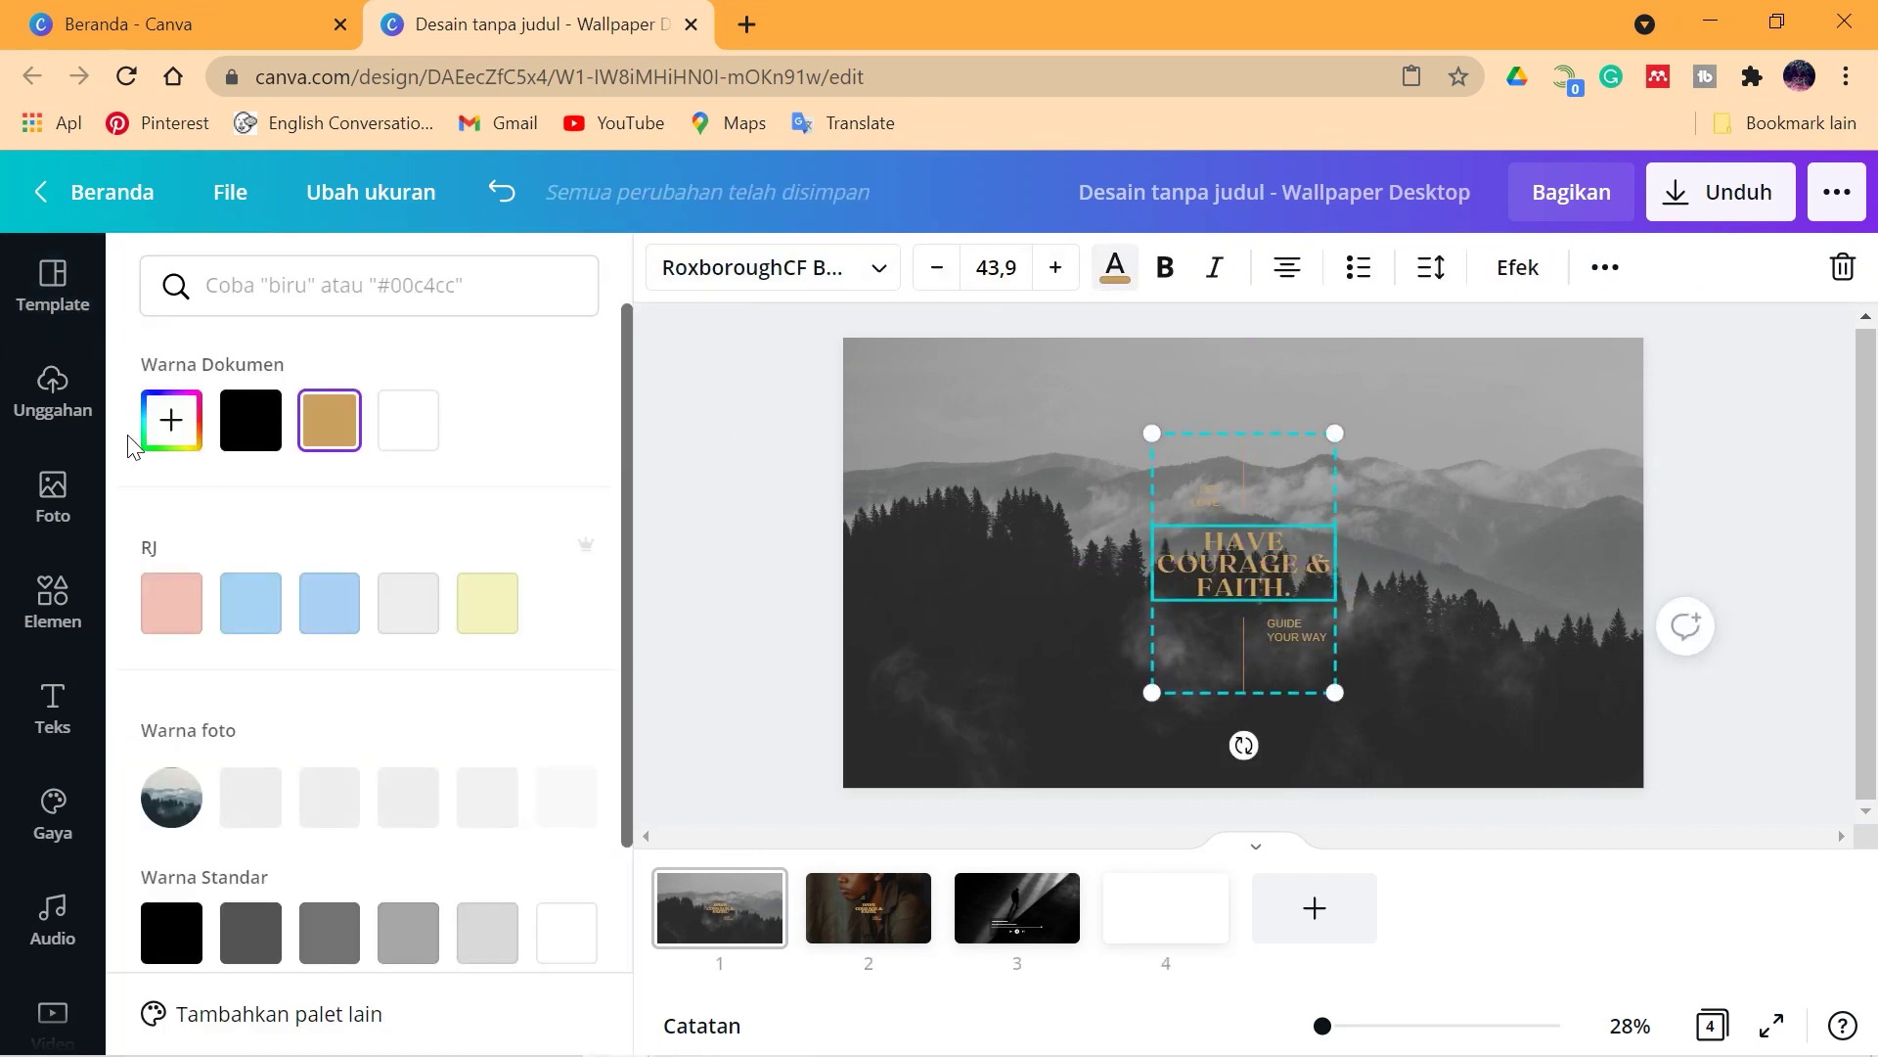
click(166, 420)
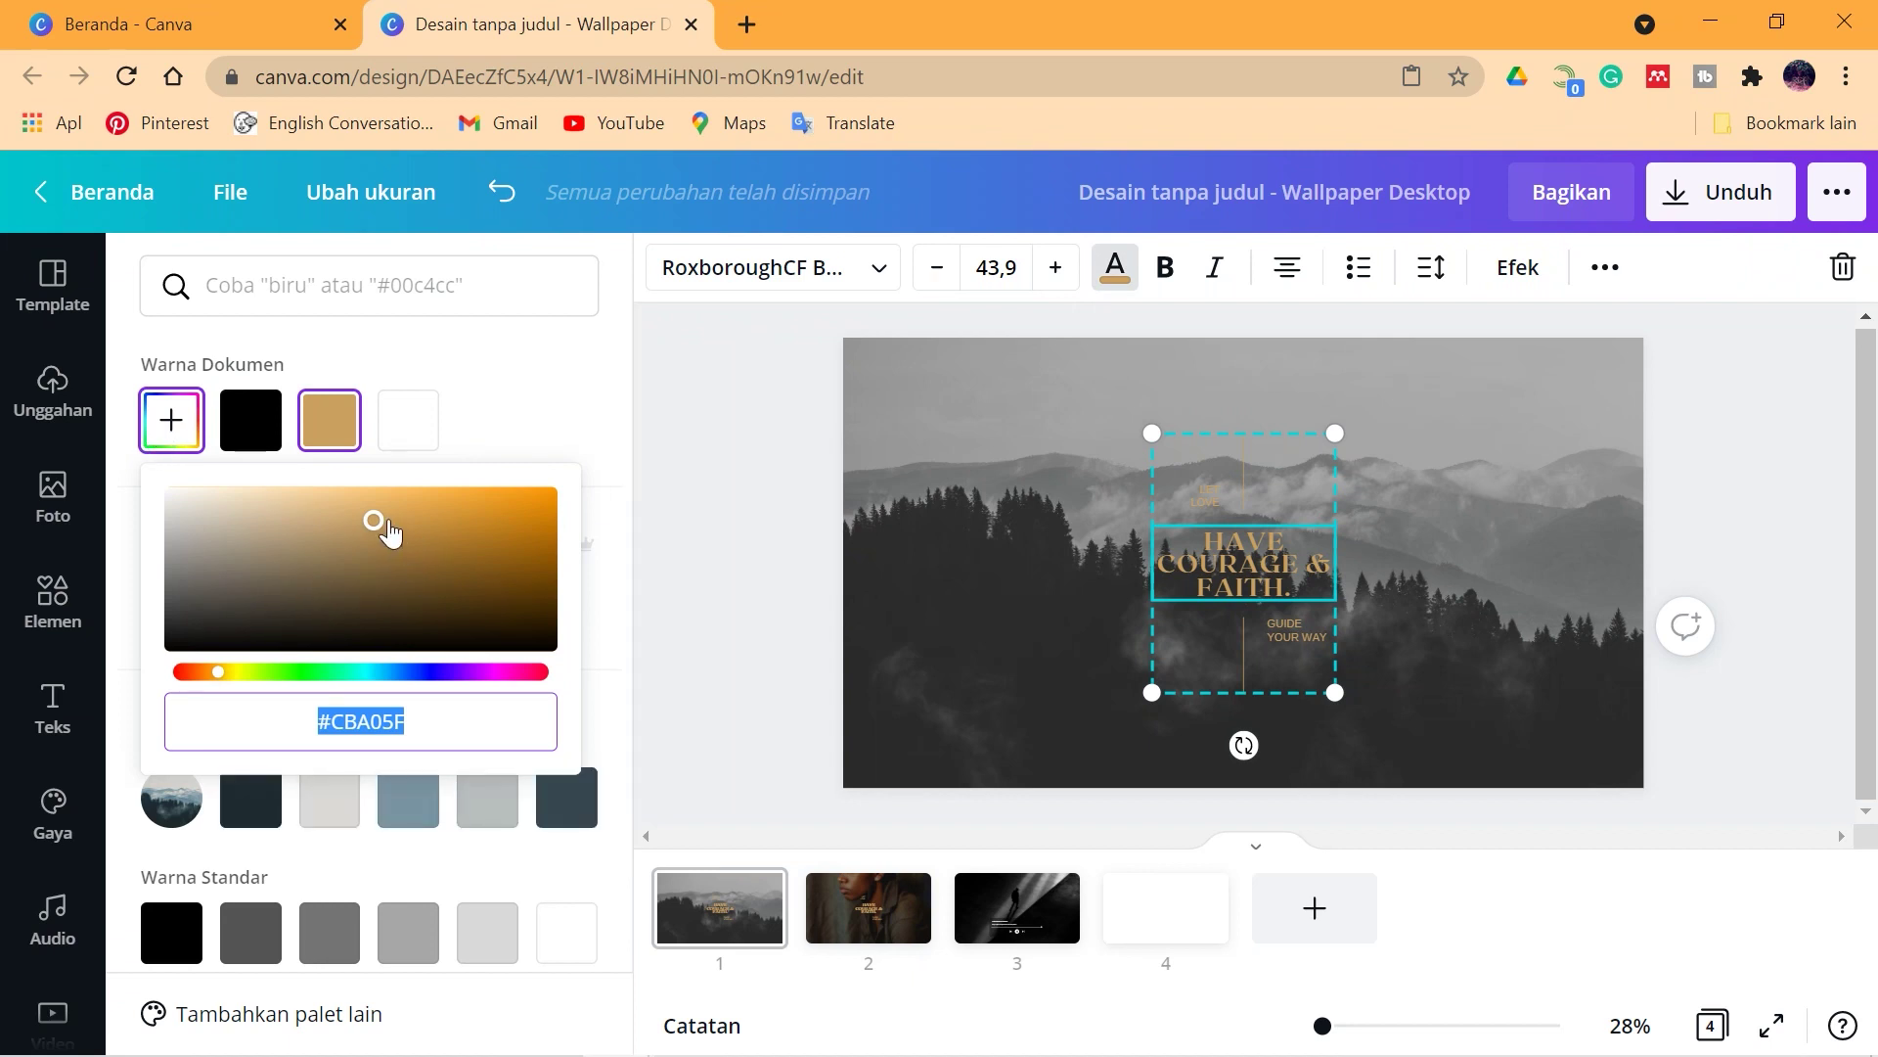
drag(378, 521, 396, 499)
mouse_move(401, 511)
mouse_down()
mouse_move(336, 495)
mouse_move(375, 497)
mouse_up()
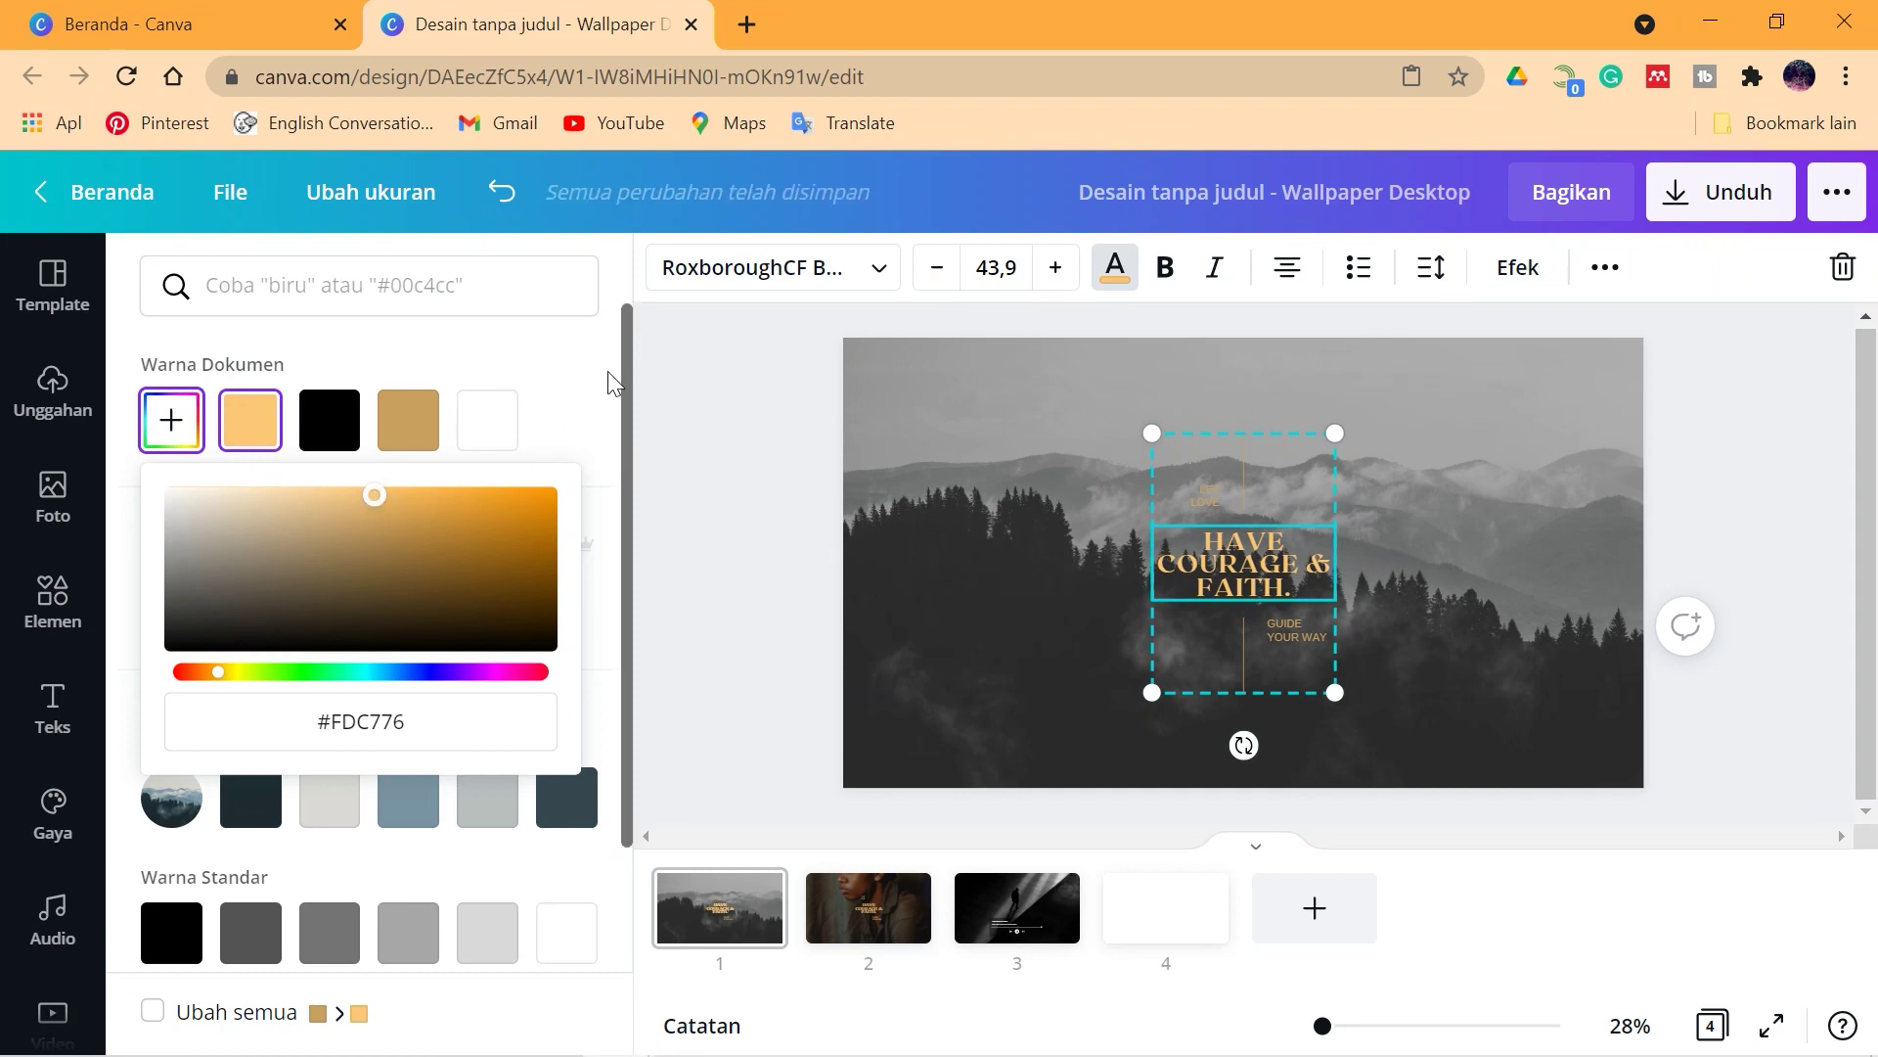
click(592, 392)
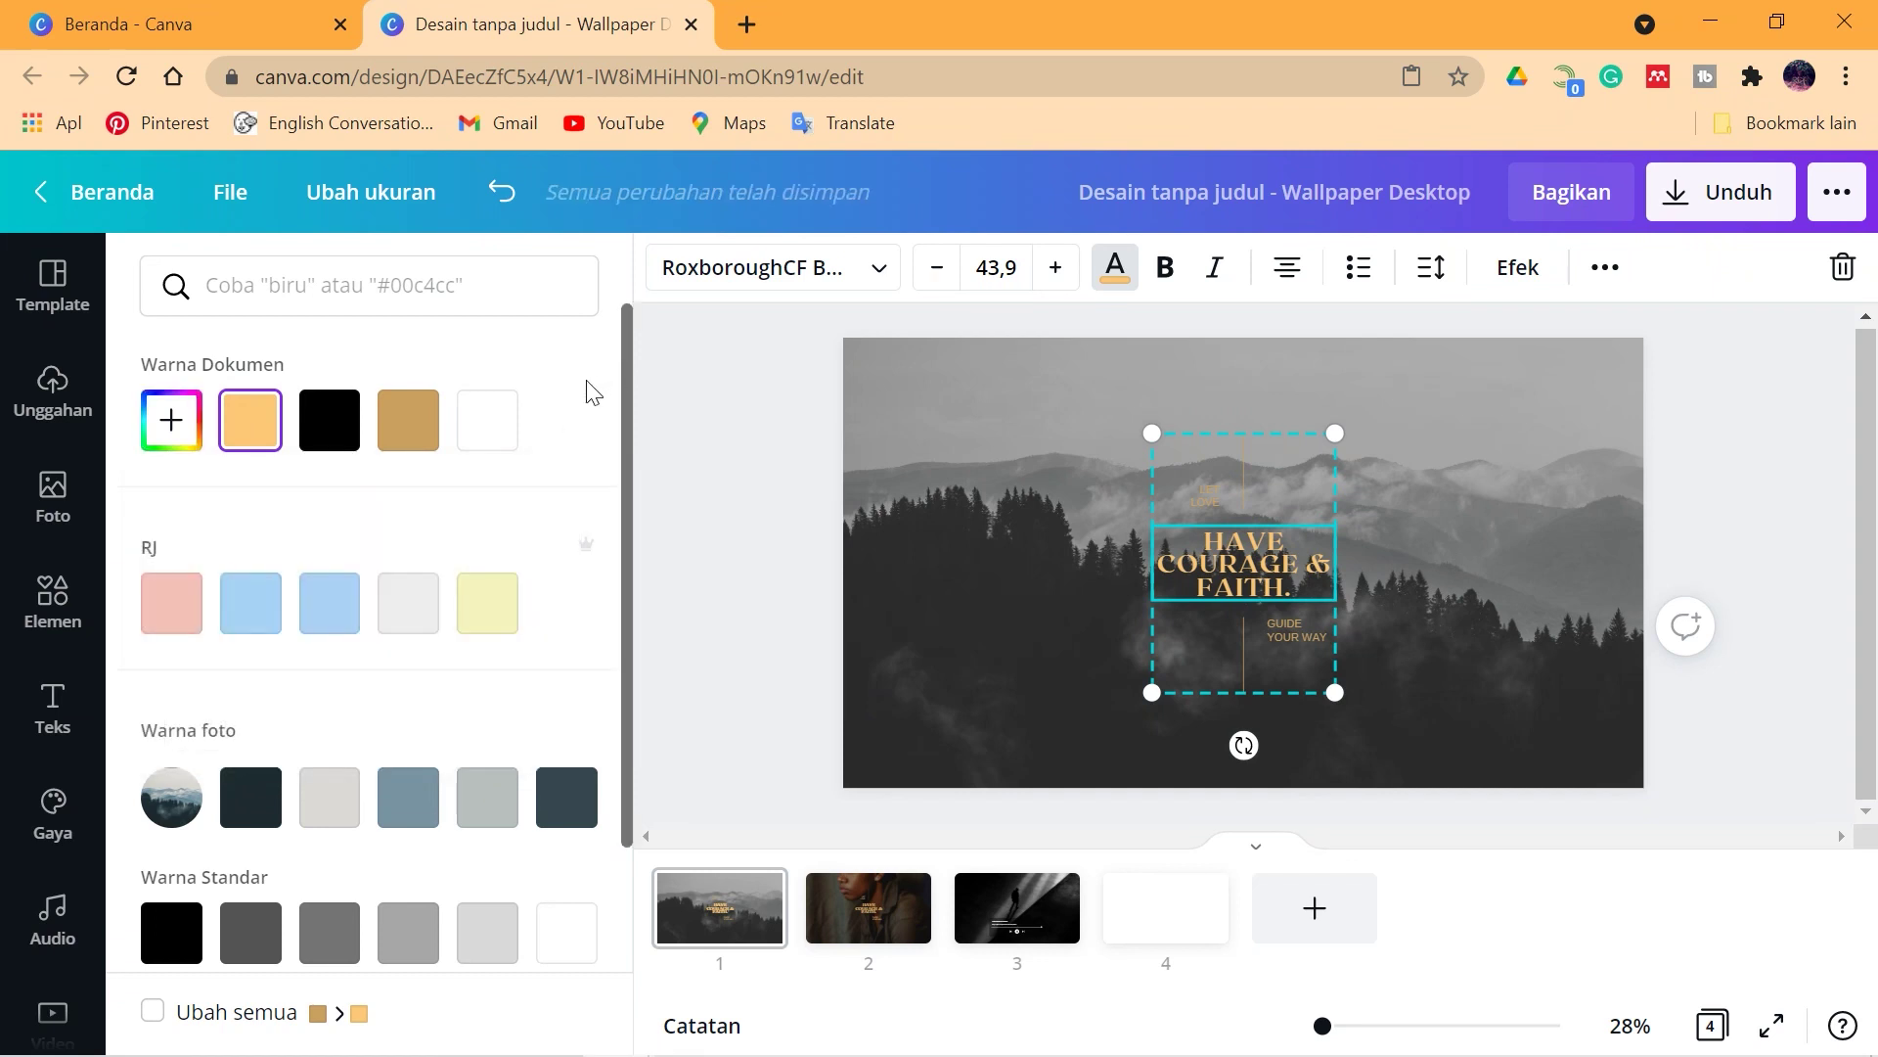
Step: Replace the small "Let Love" text above the heading with "ENJOY"
double_click(1205, 495)
key(Caps_Lock)
key(BackSpace)
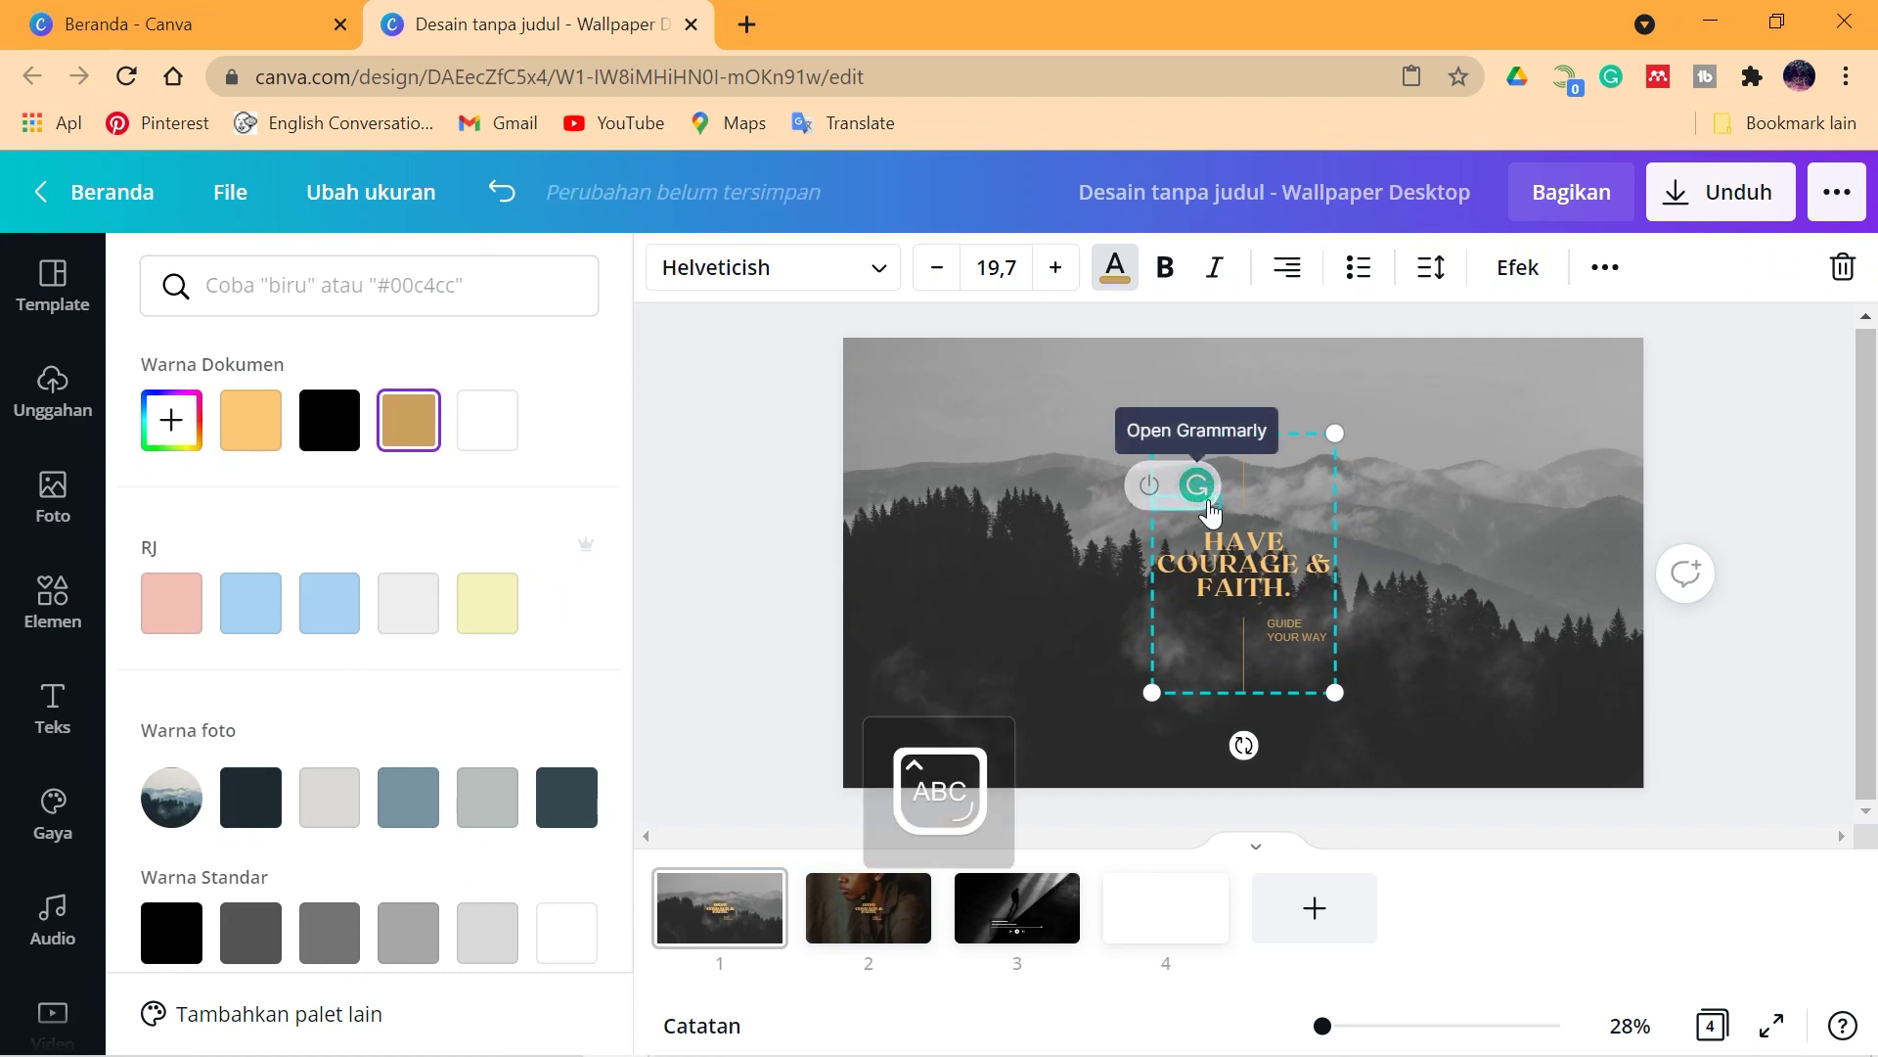
text(ENJOY)
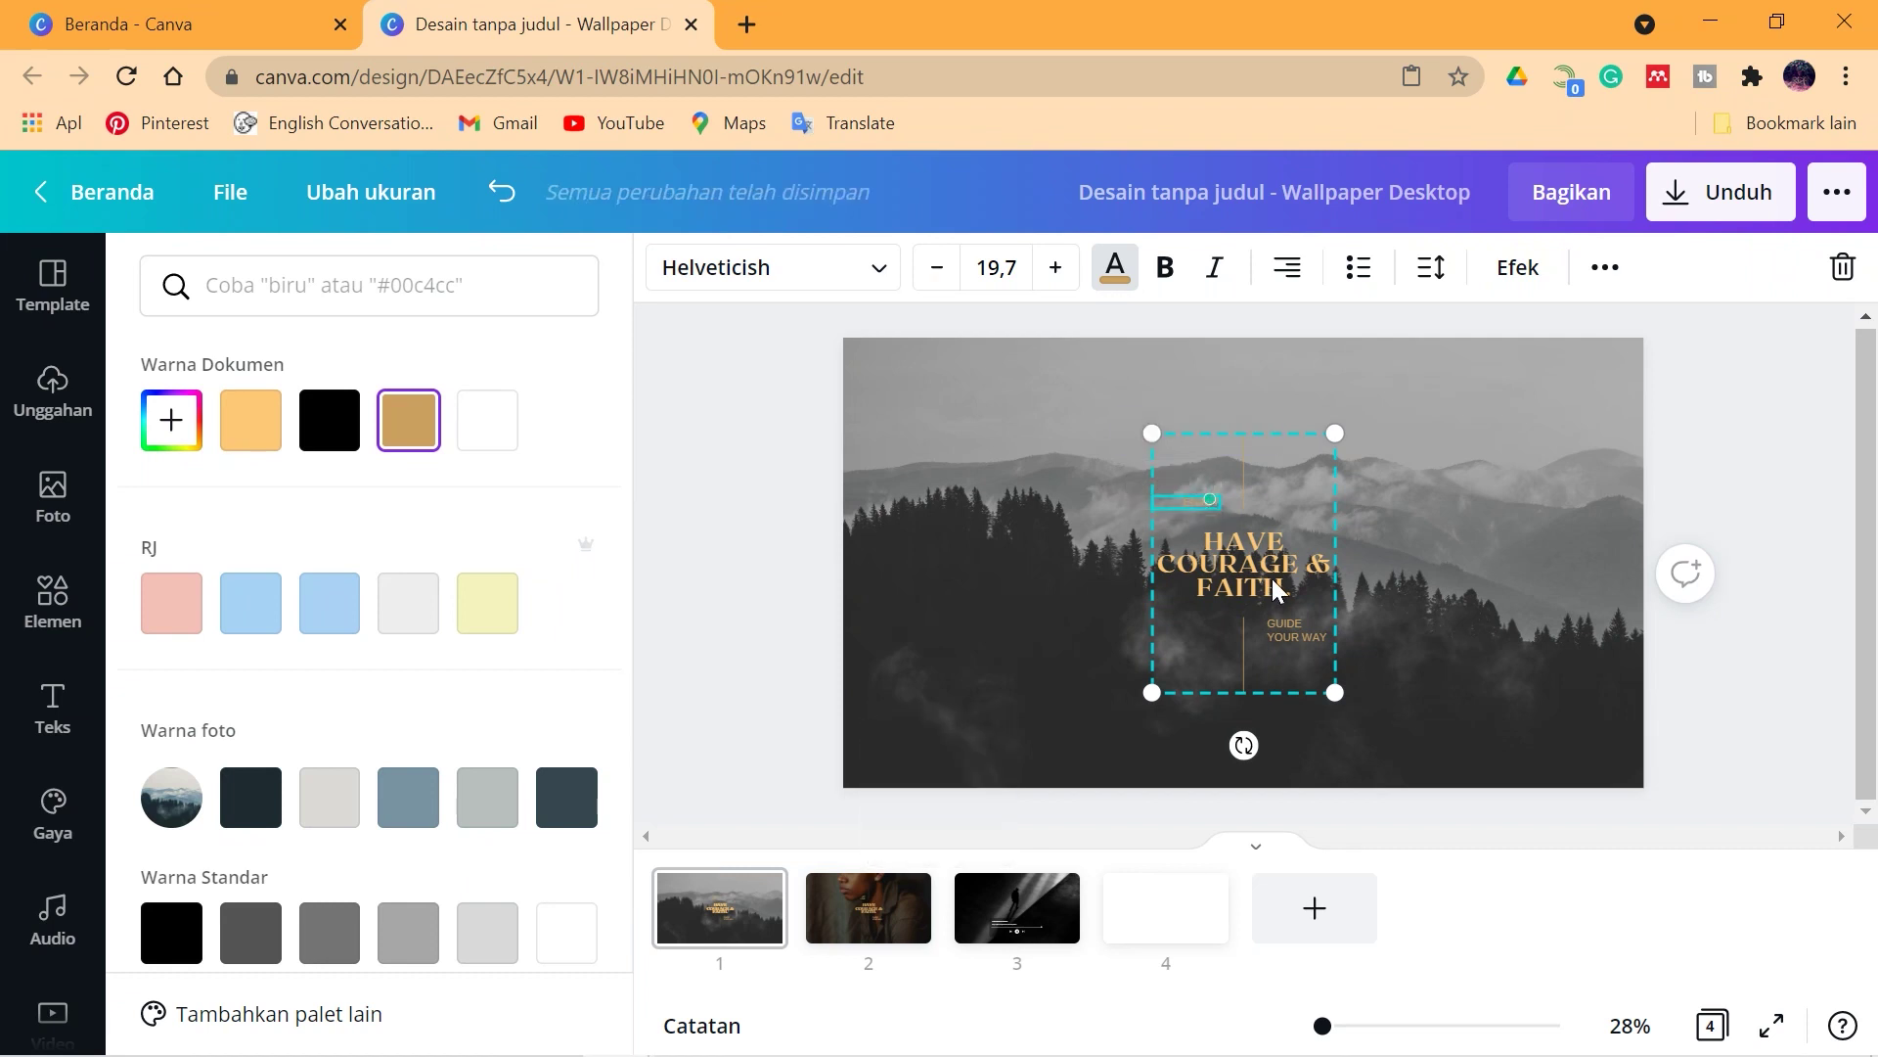
Step: Change the heading text to "THE LITTLE" and the small text below it to "THINGS"
double_click(1277, 587)
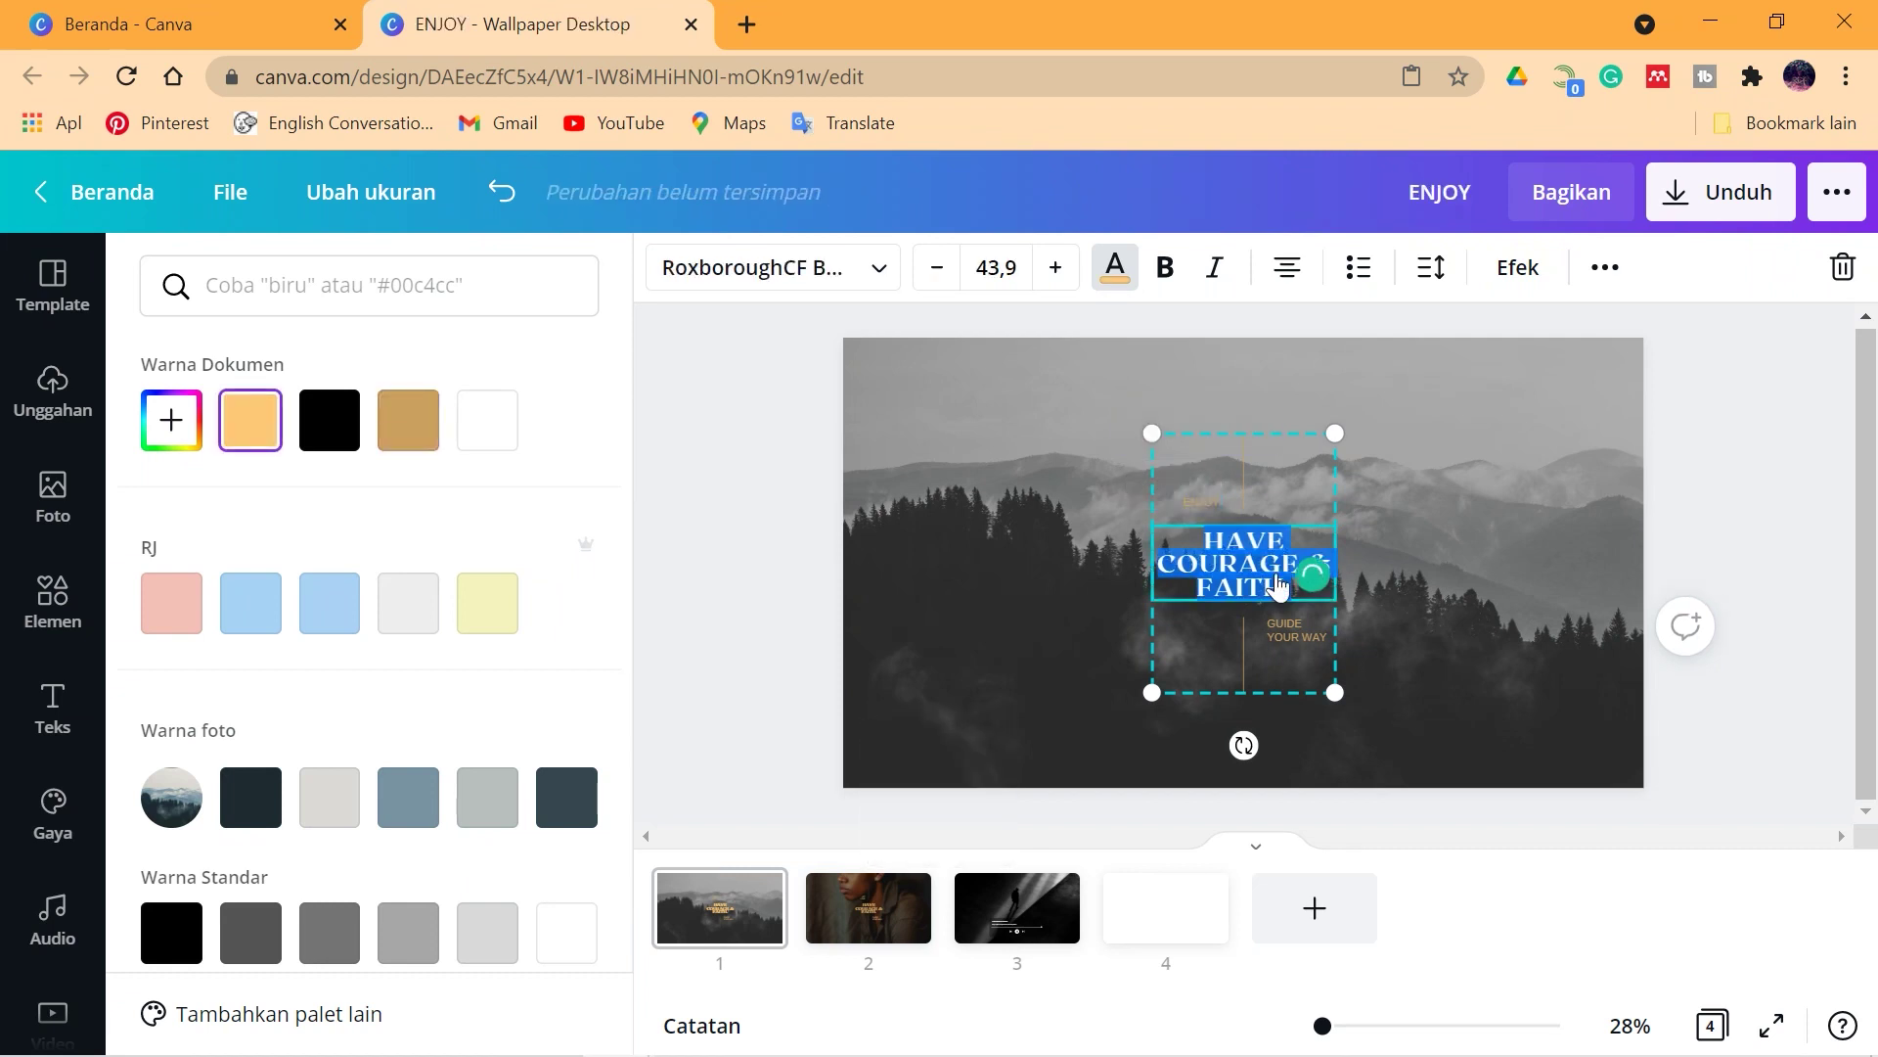
text(THE LITTLE)
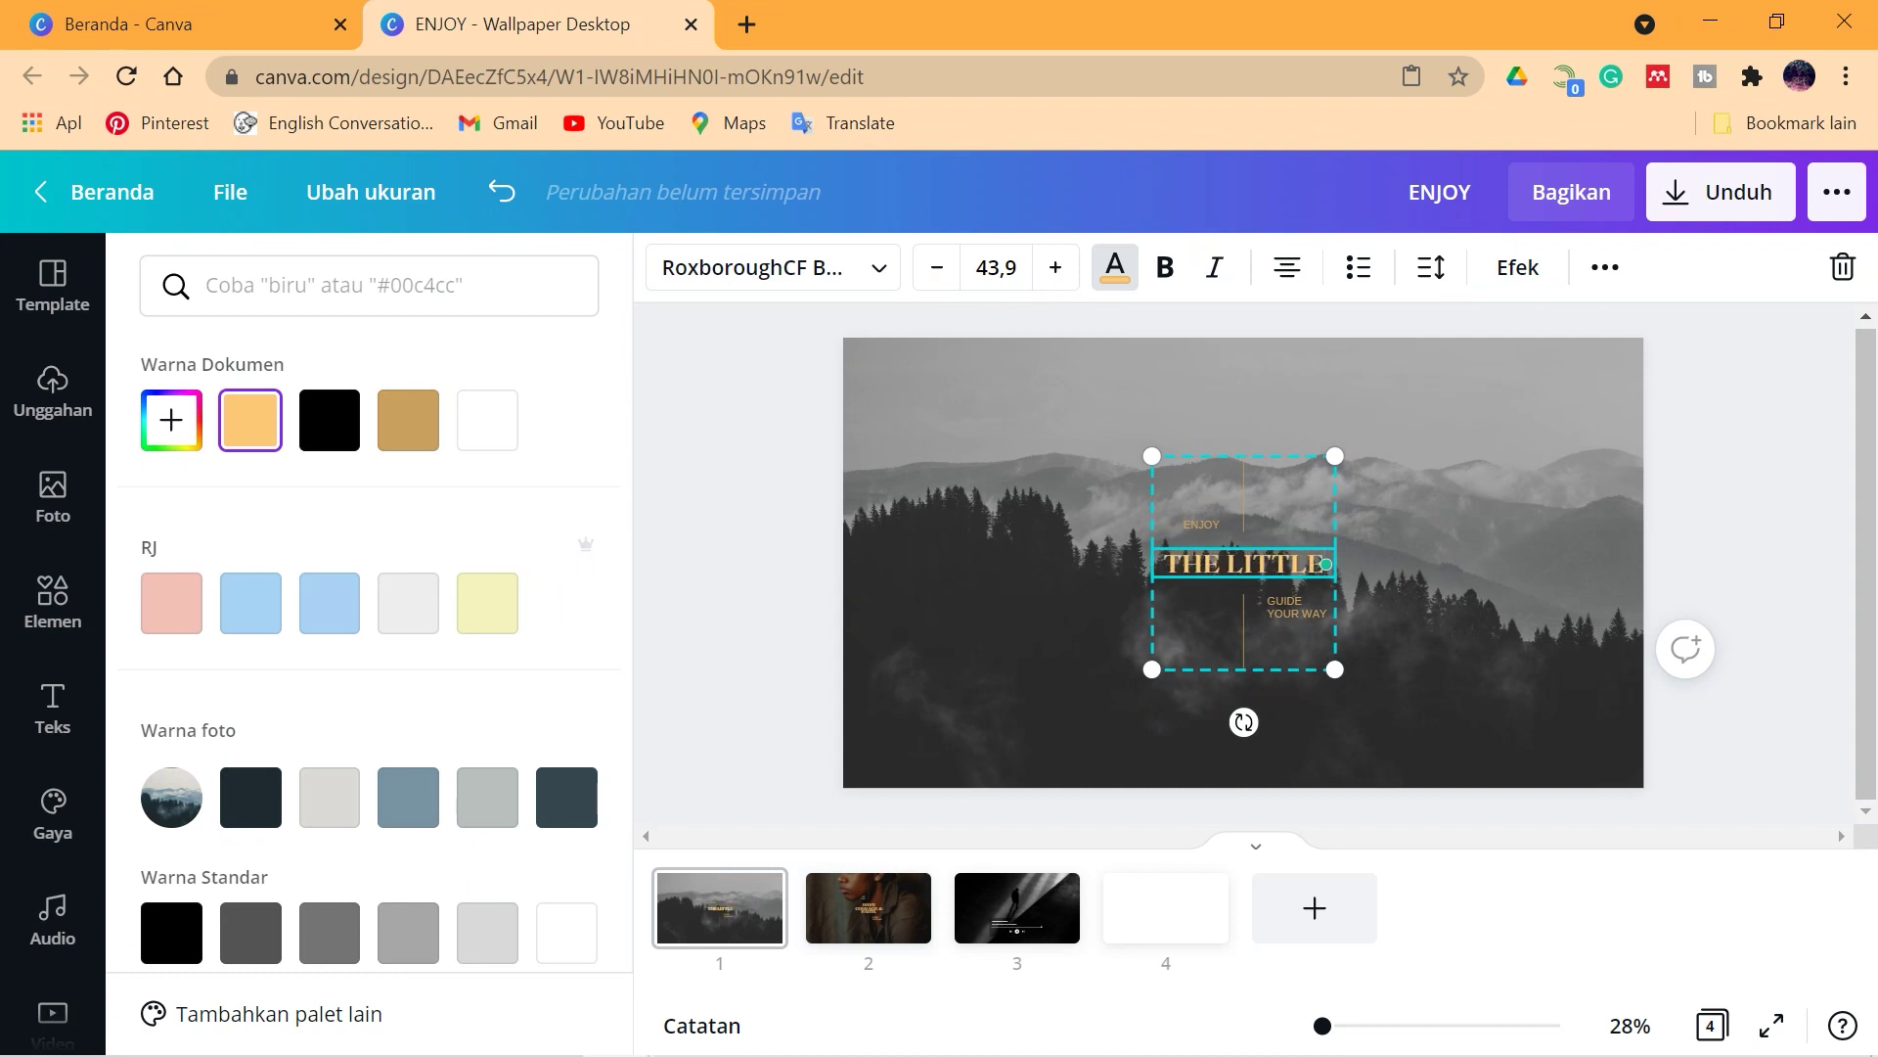
double_click(1289, 611)
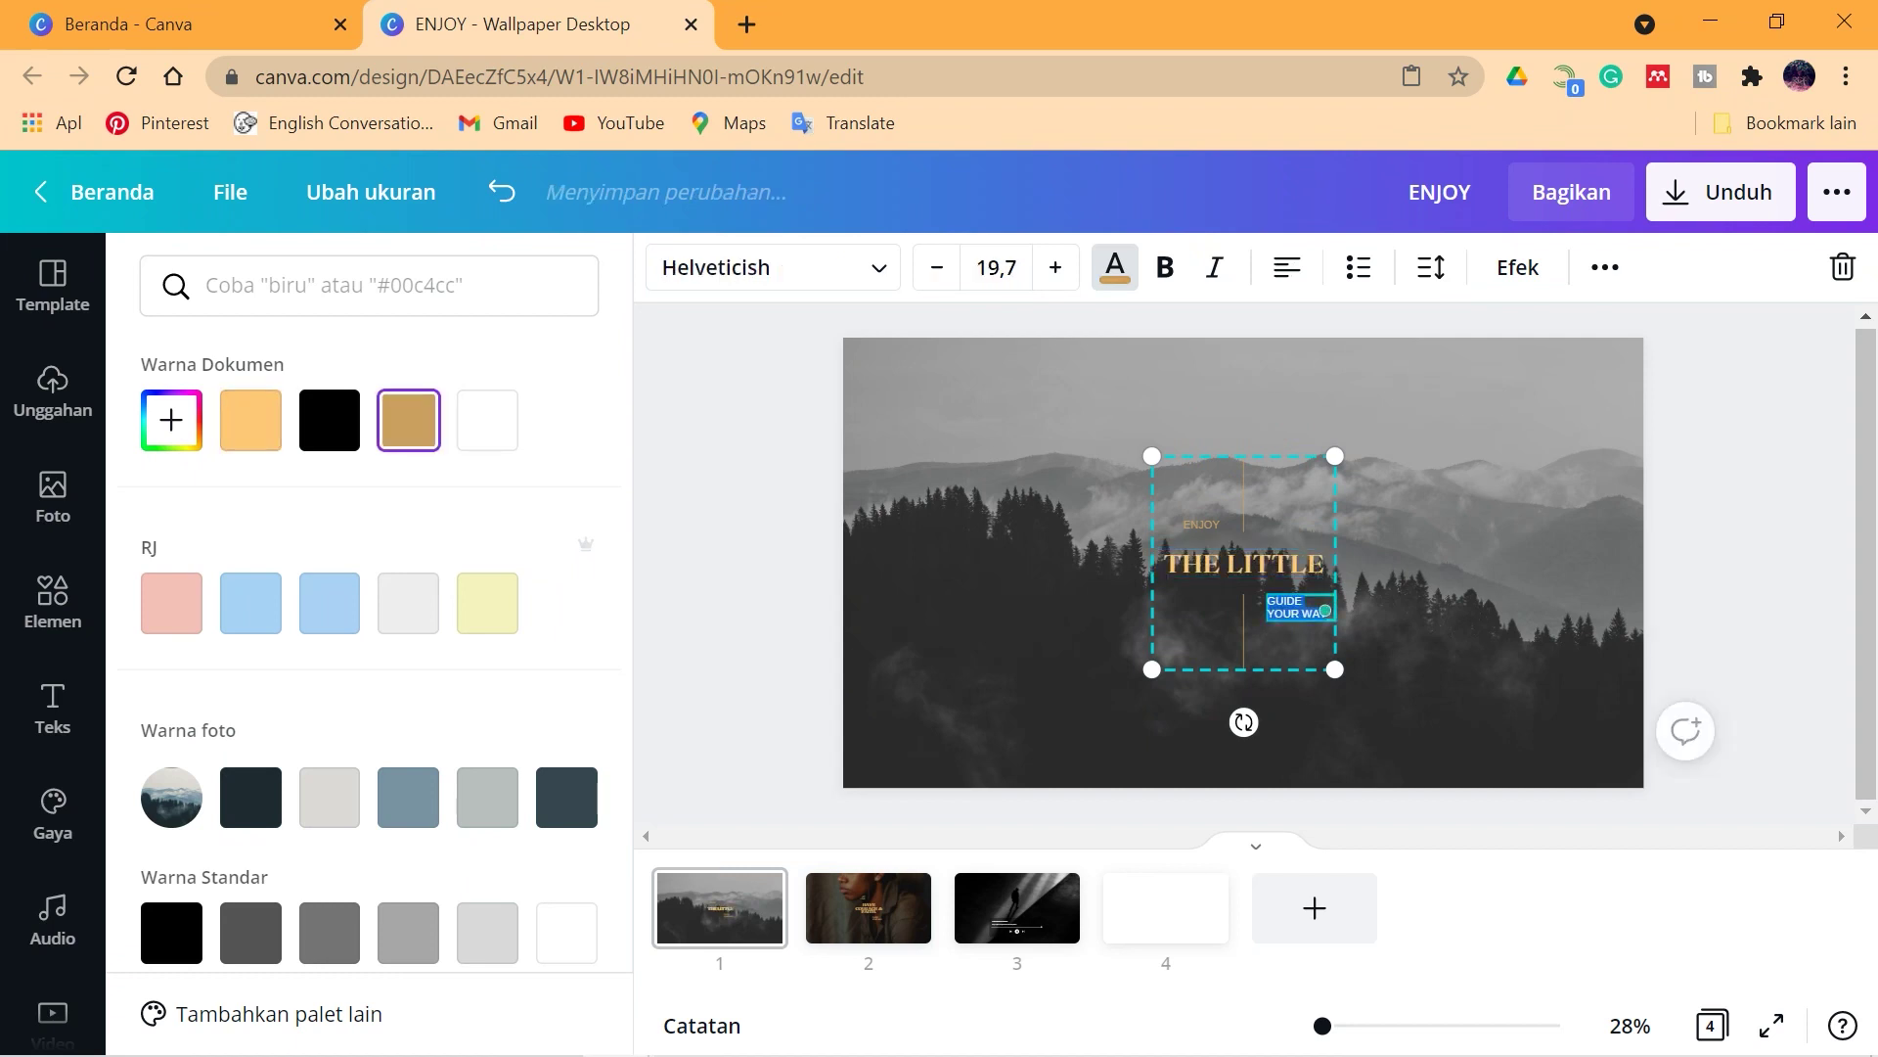
text(THINGS)
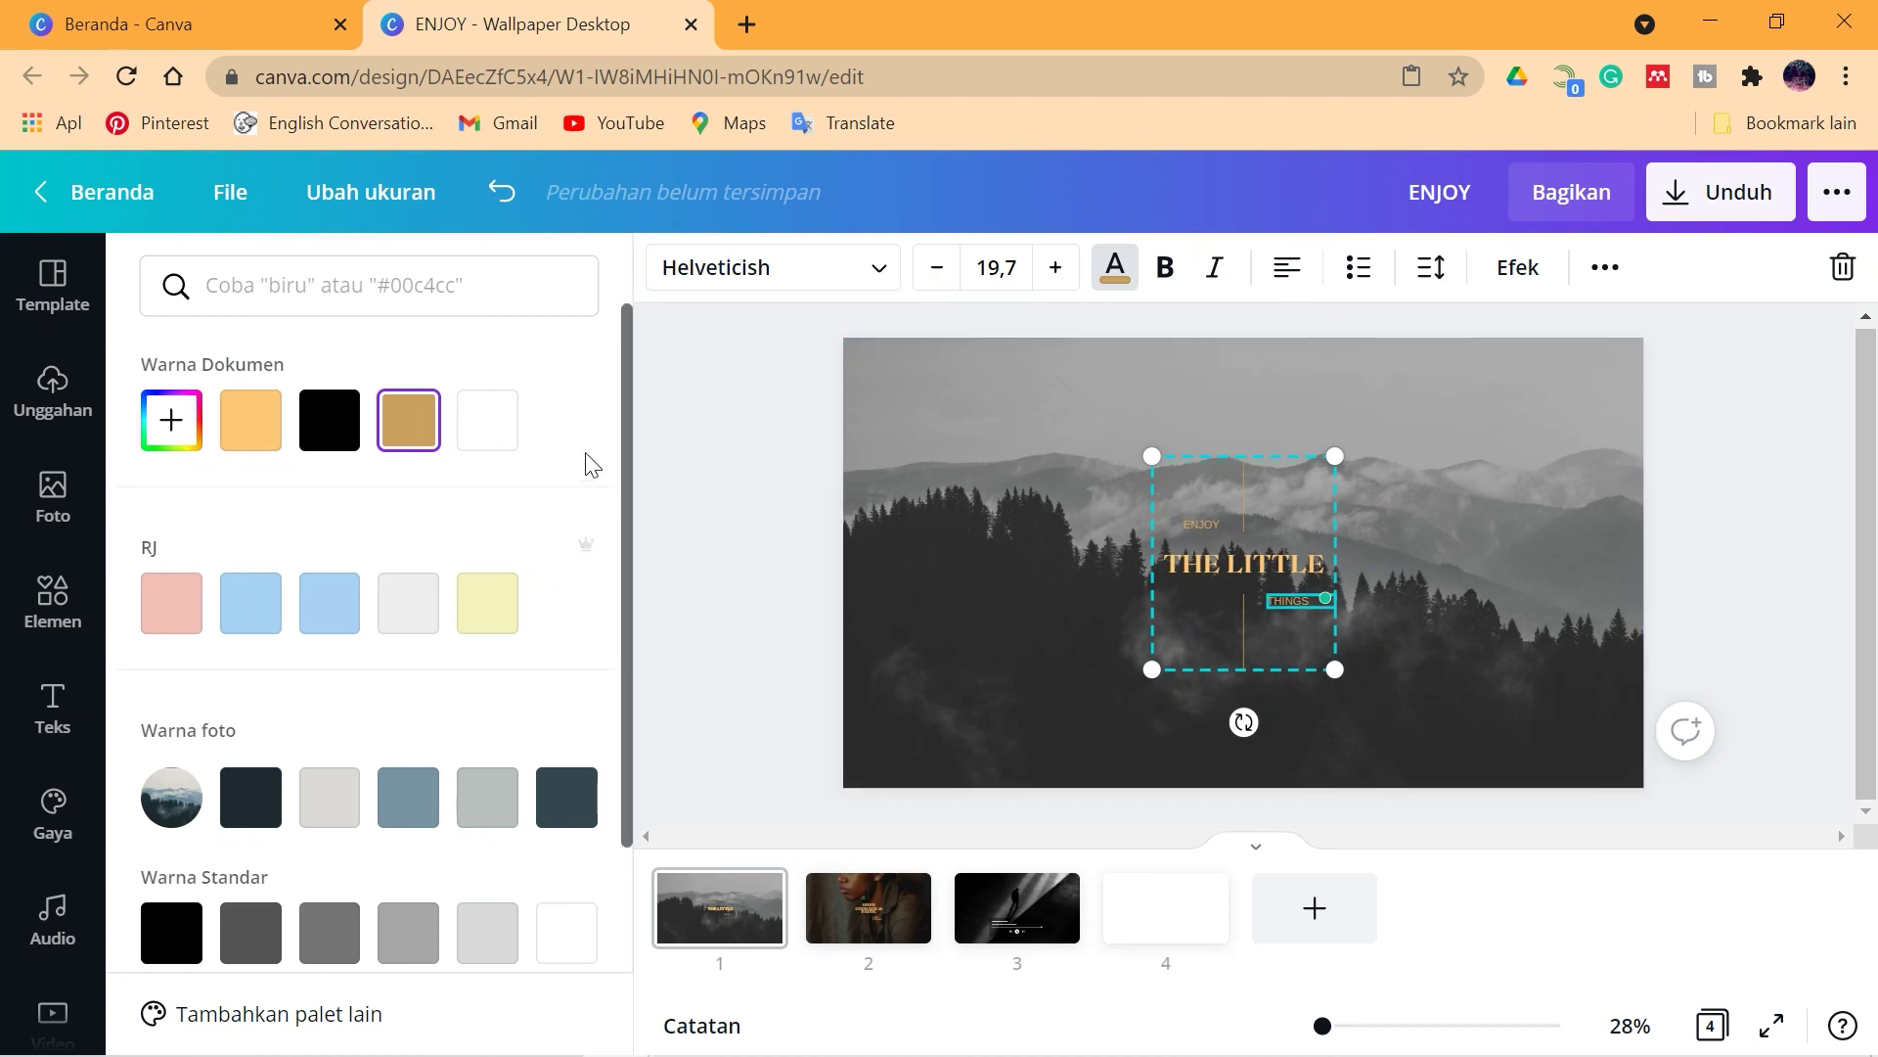
click(1124, 577)
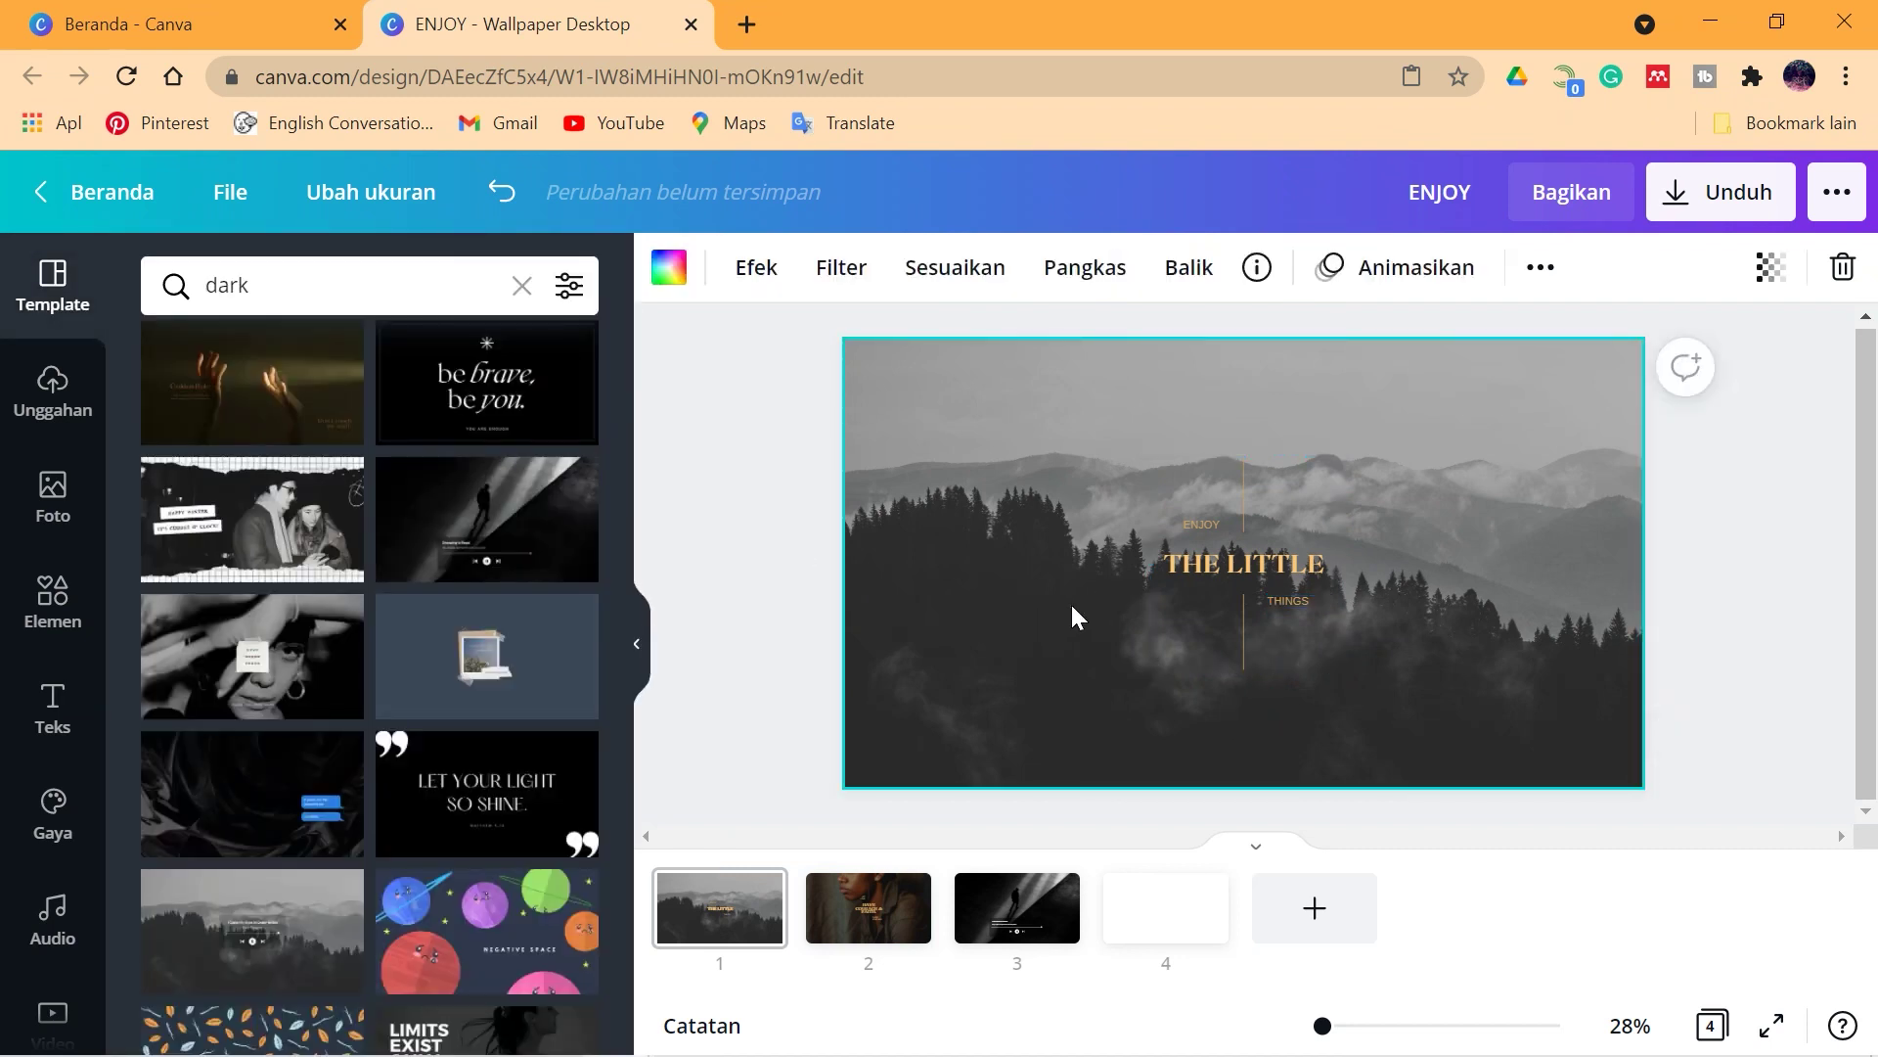
Step: Set the colour of the small "THINGS" and "ENJOY" texts to the heading's light orange
click(1298, 598)
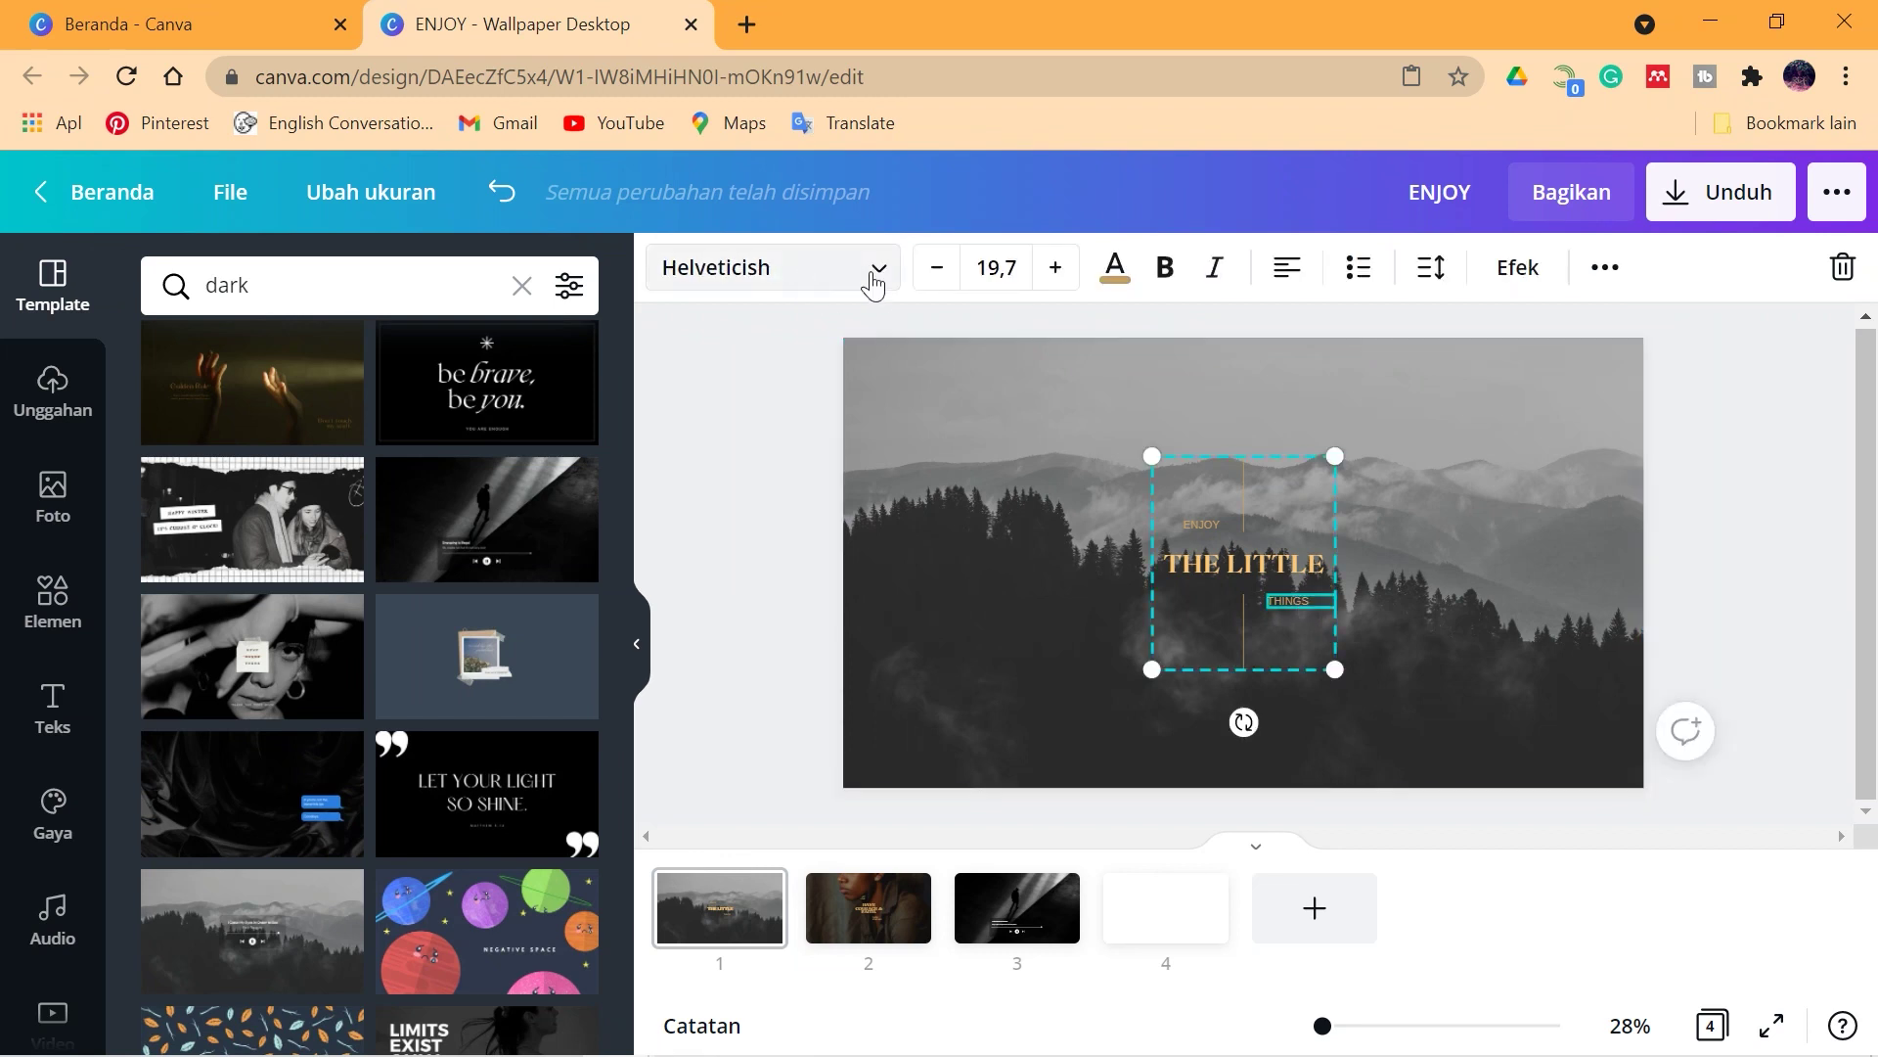
click(1115, 270)
click(409, 436)
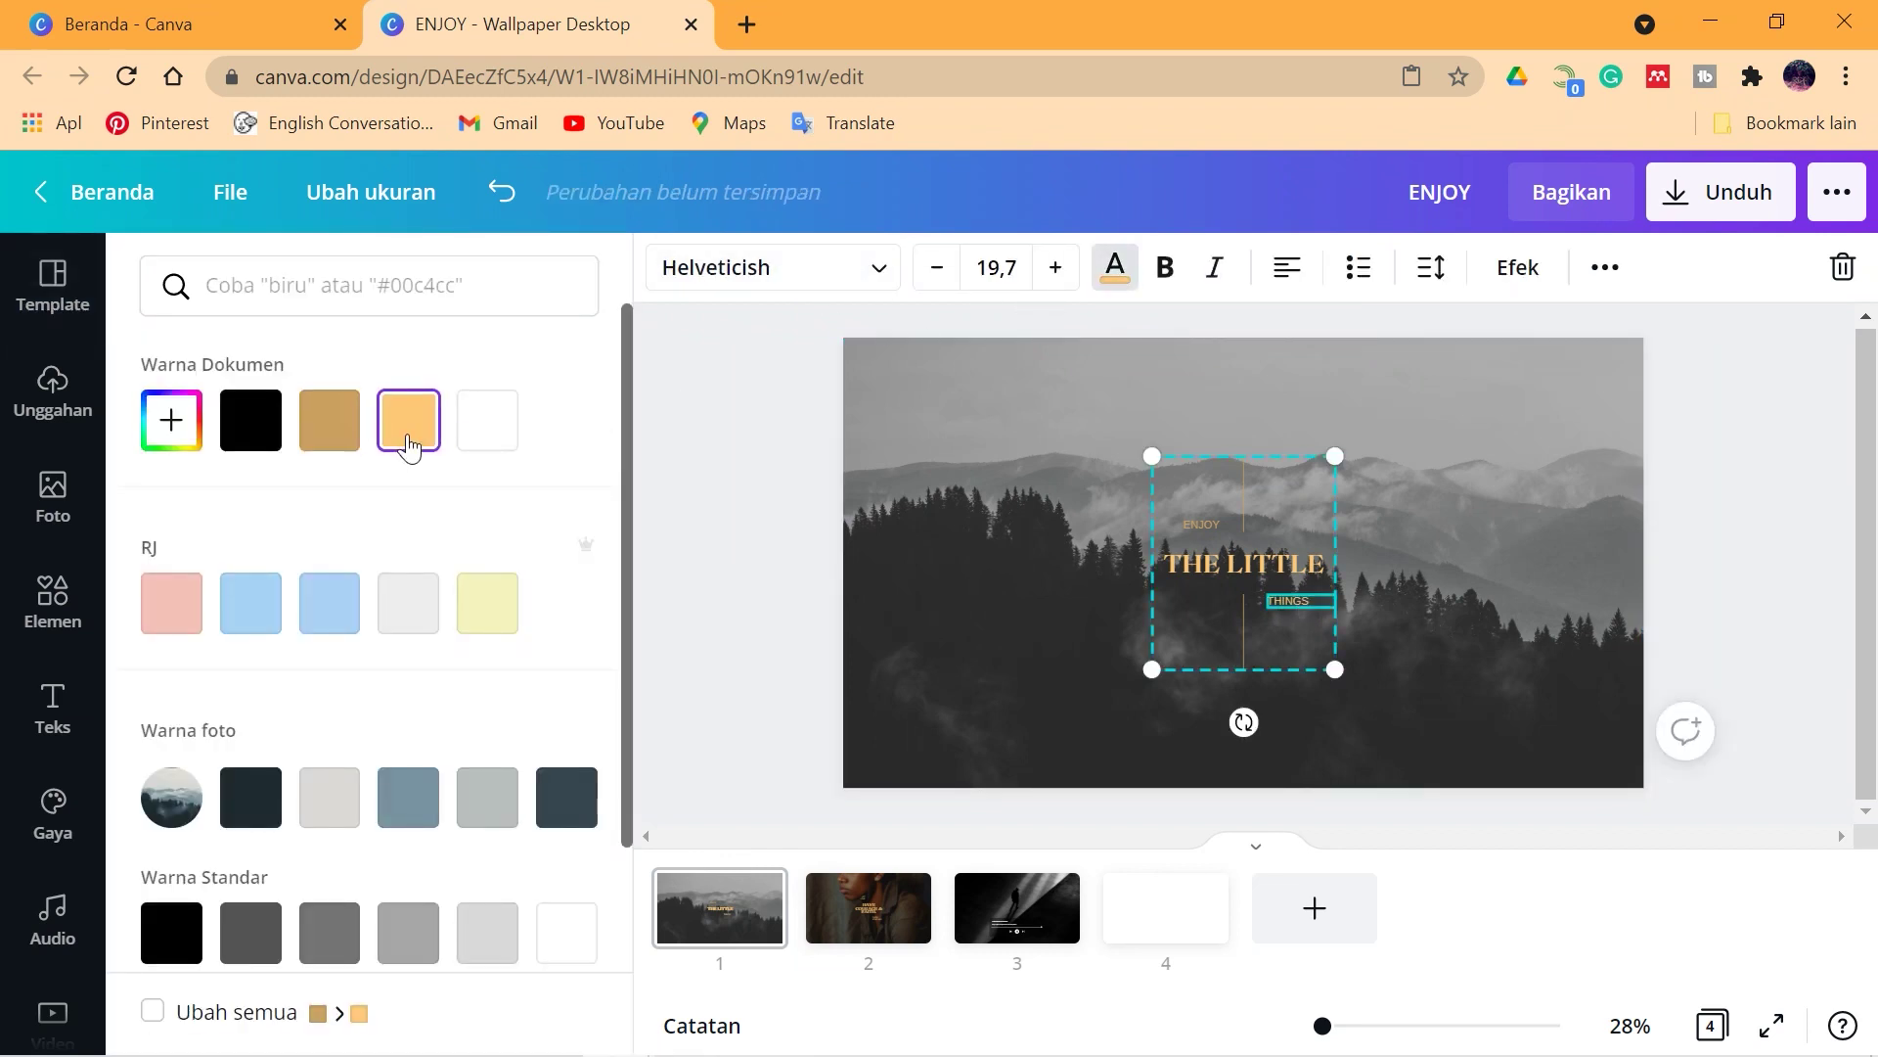
click(1206, 525)
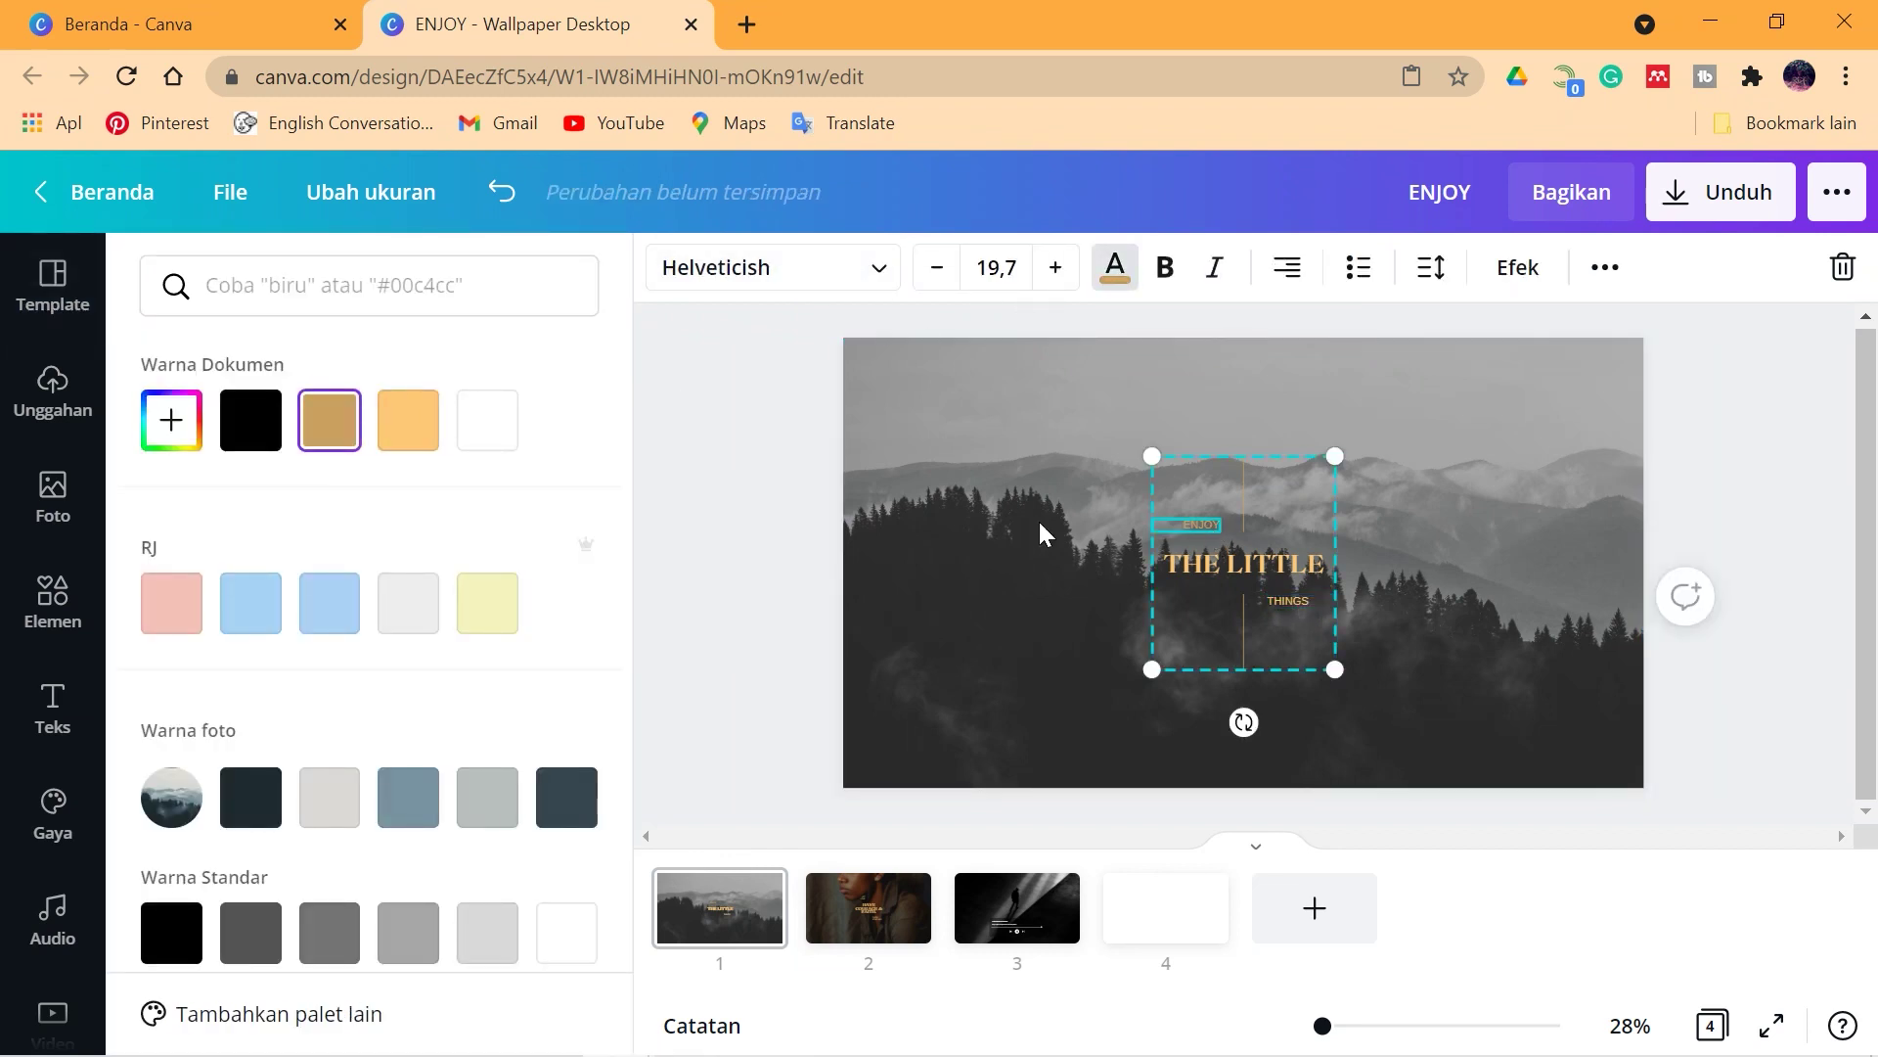
click(423, 452)
Step: Recolour the two vertical lines above and below the heading to the same light orange
click(1244, 522)
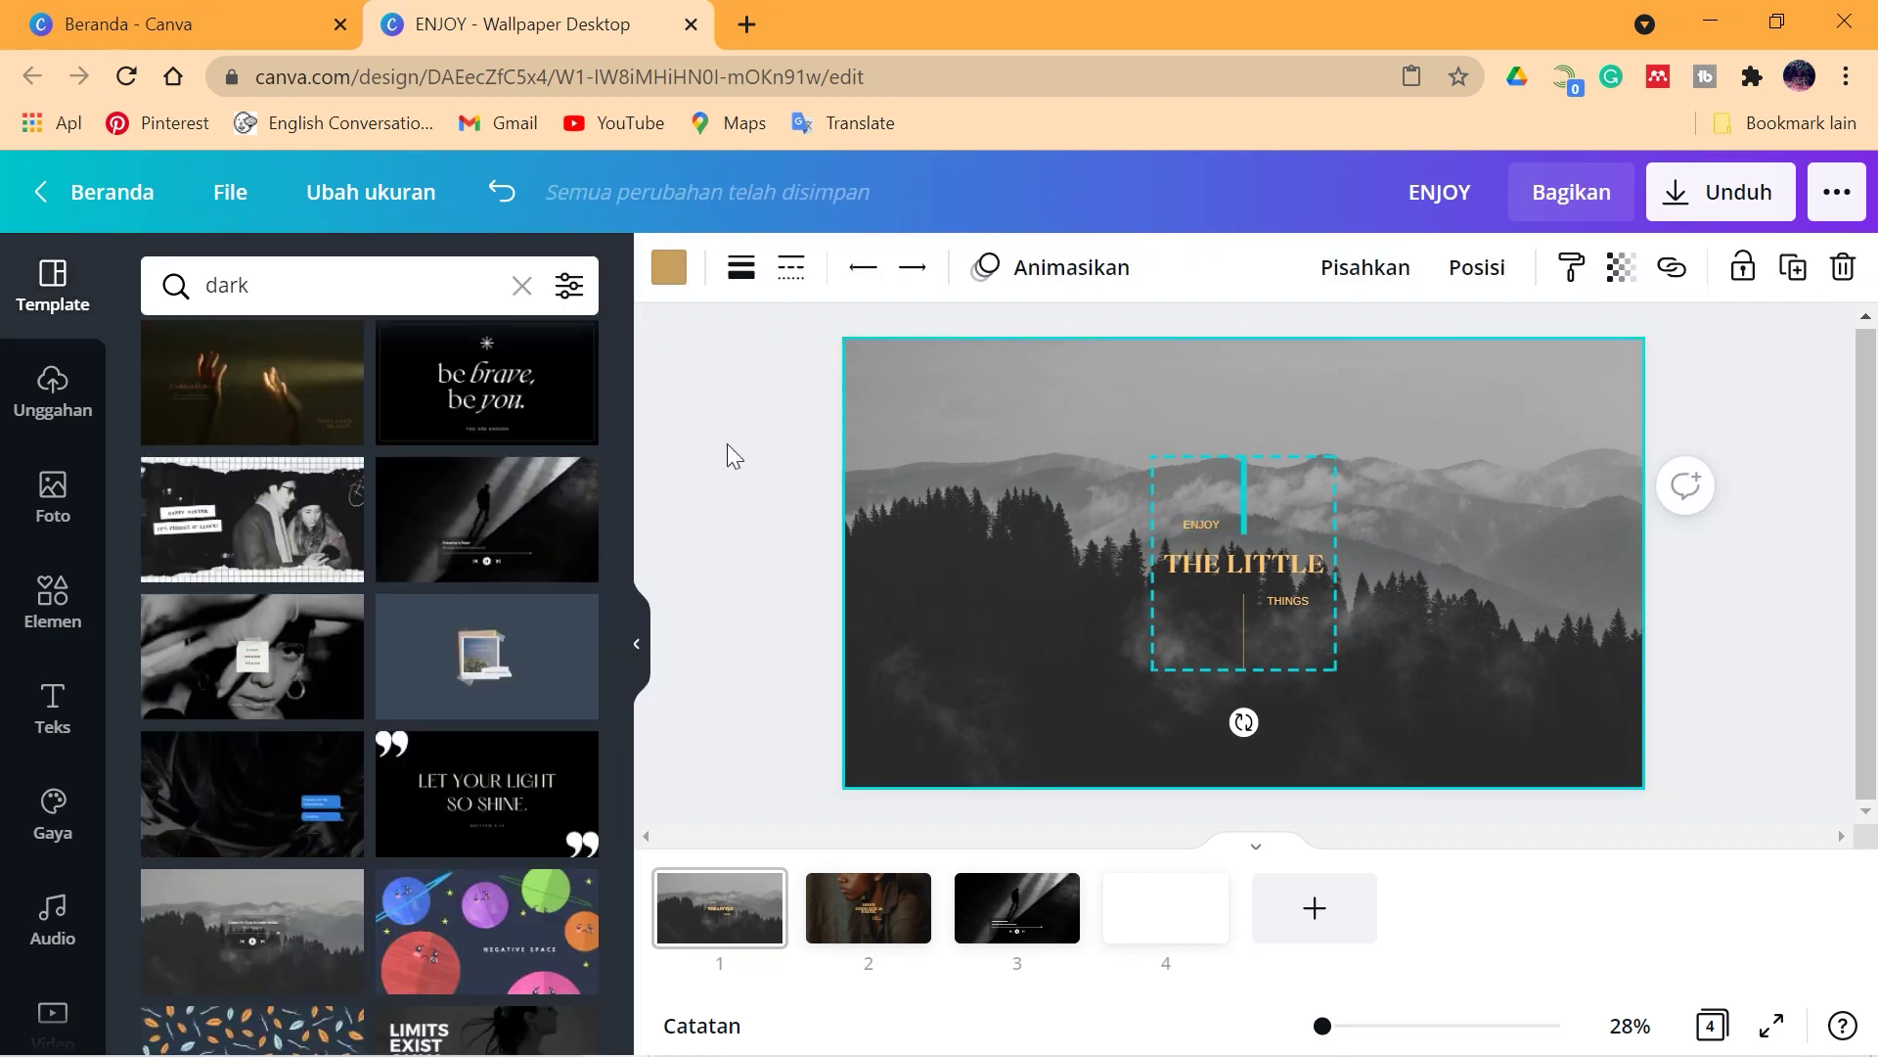
click(669, 267)
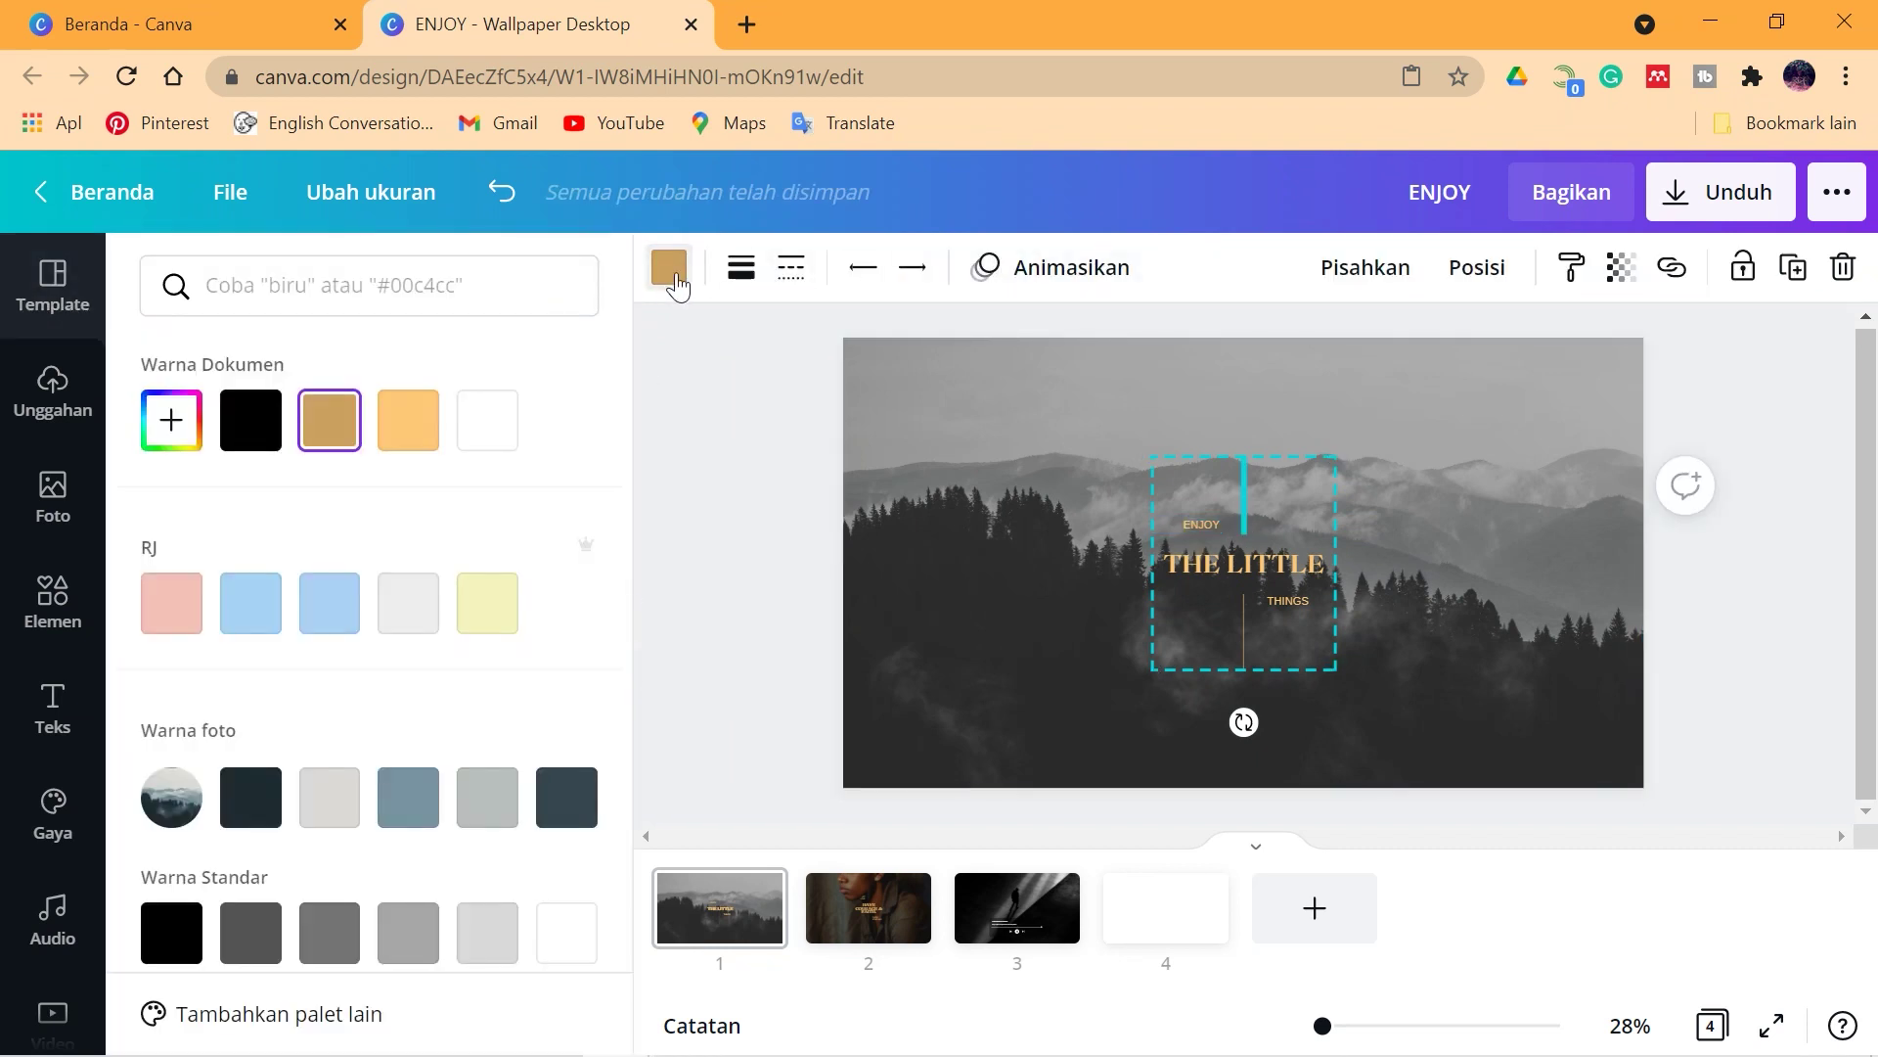
click(434, 432)
click(1242, 631)
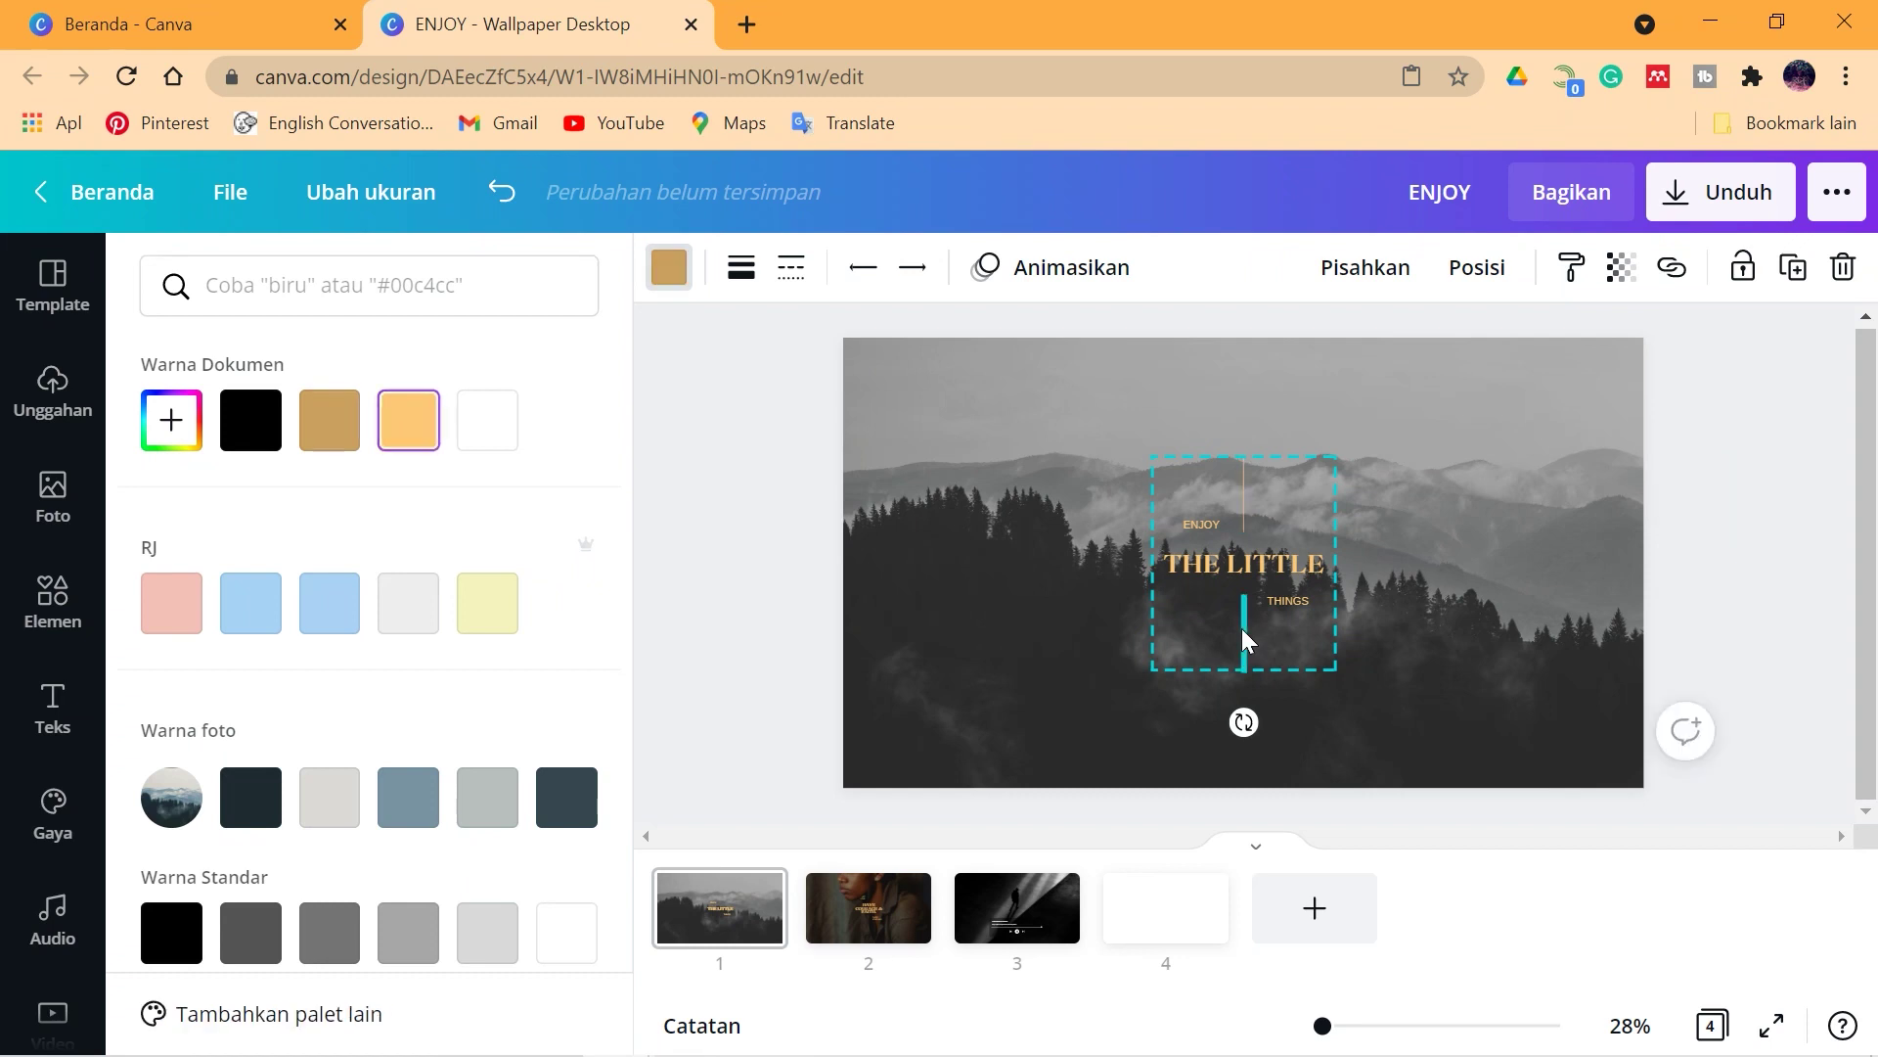
click(408, 421)
click(995, 508)
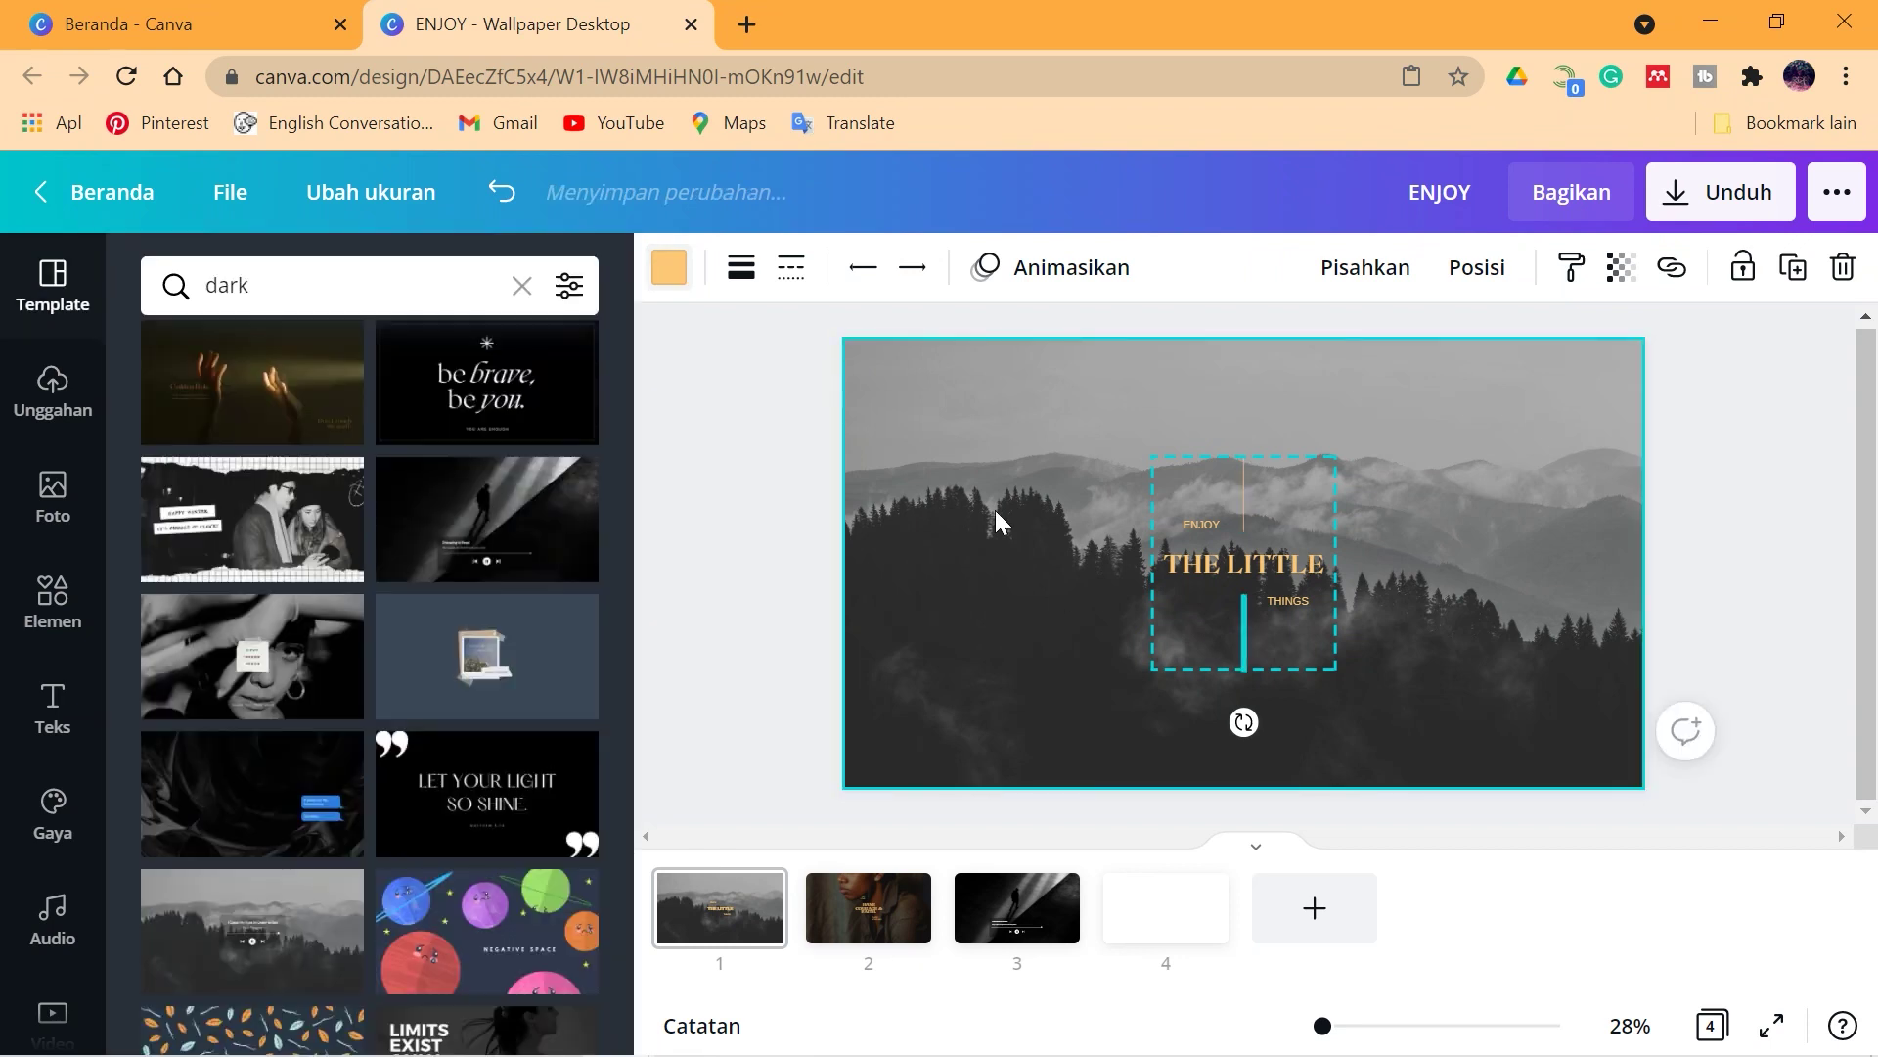
click(995, 509)
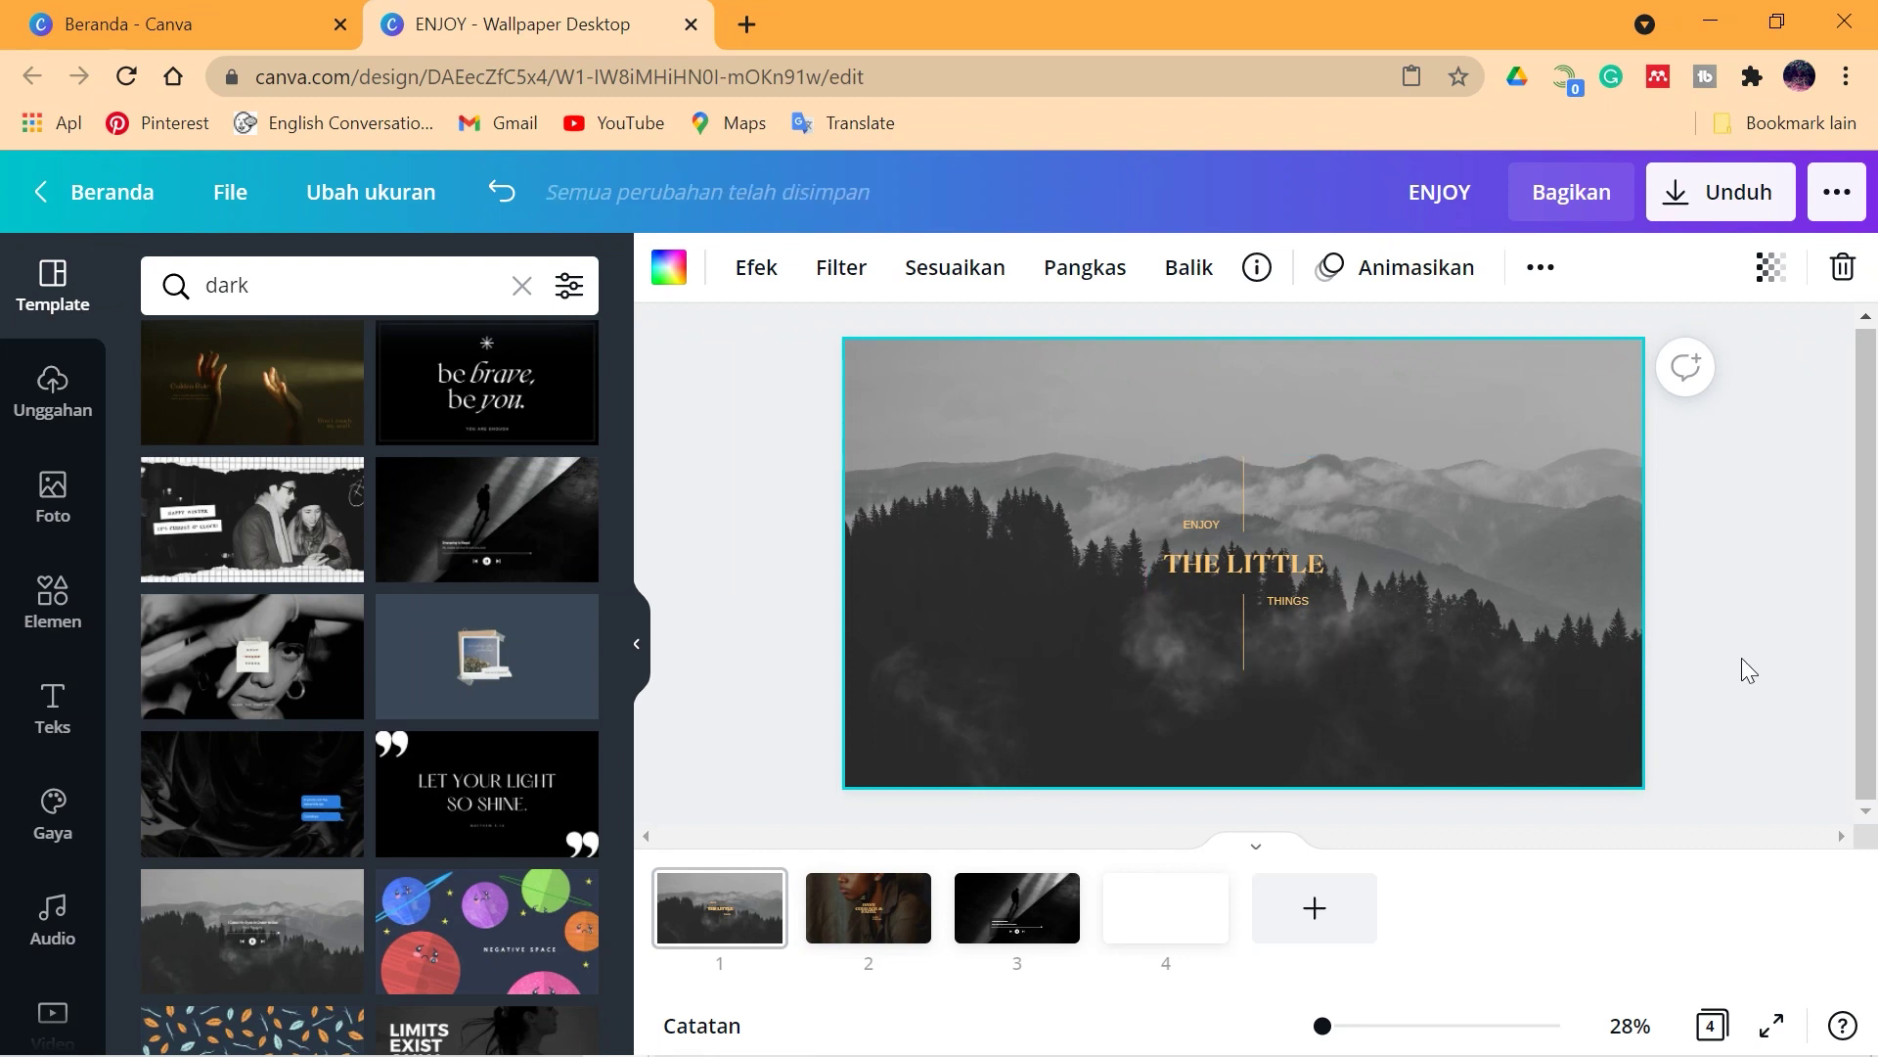
Step: Choose JPG as the file type for downloading the design
click(1781, 212)
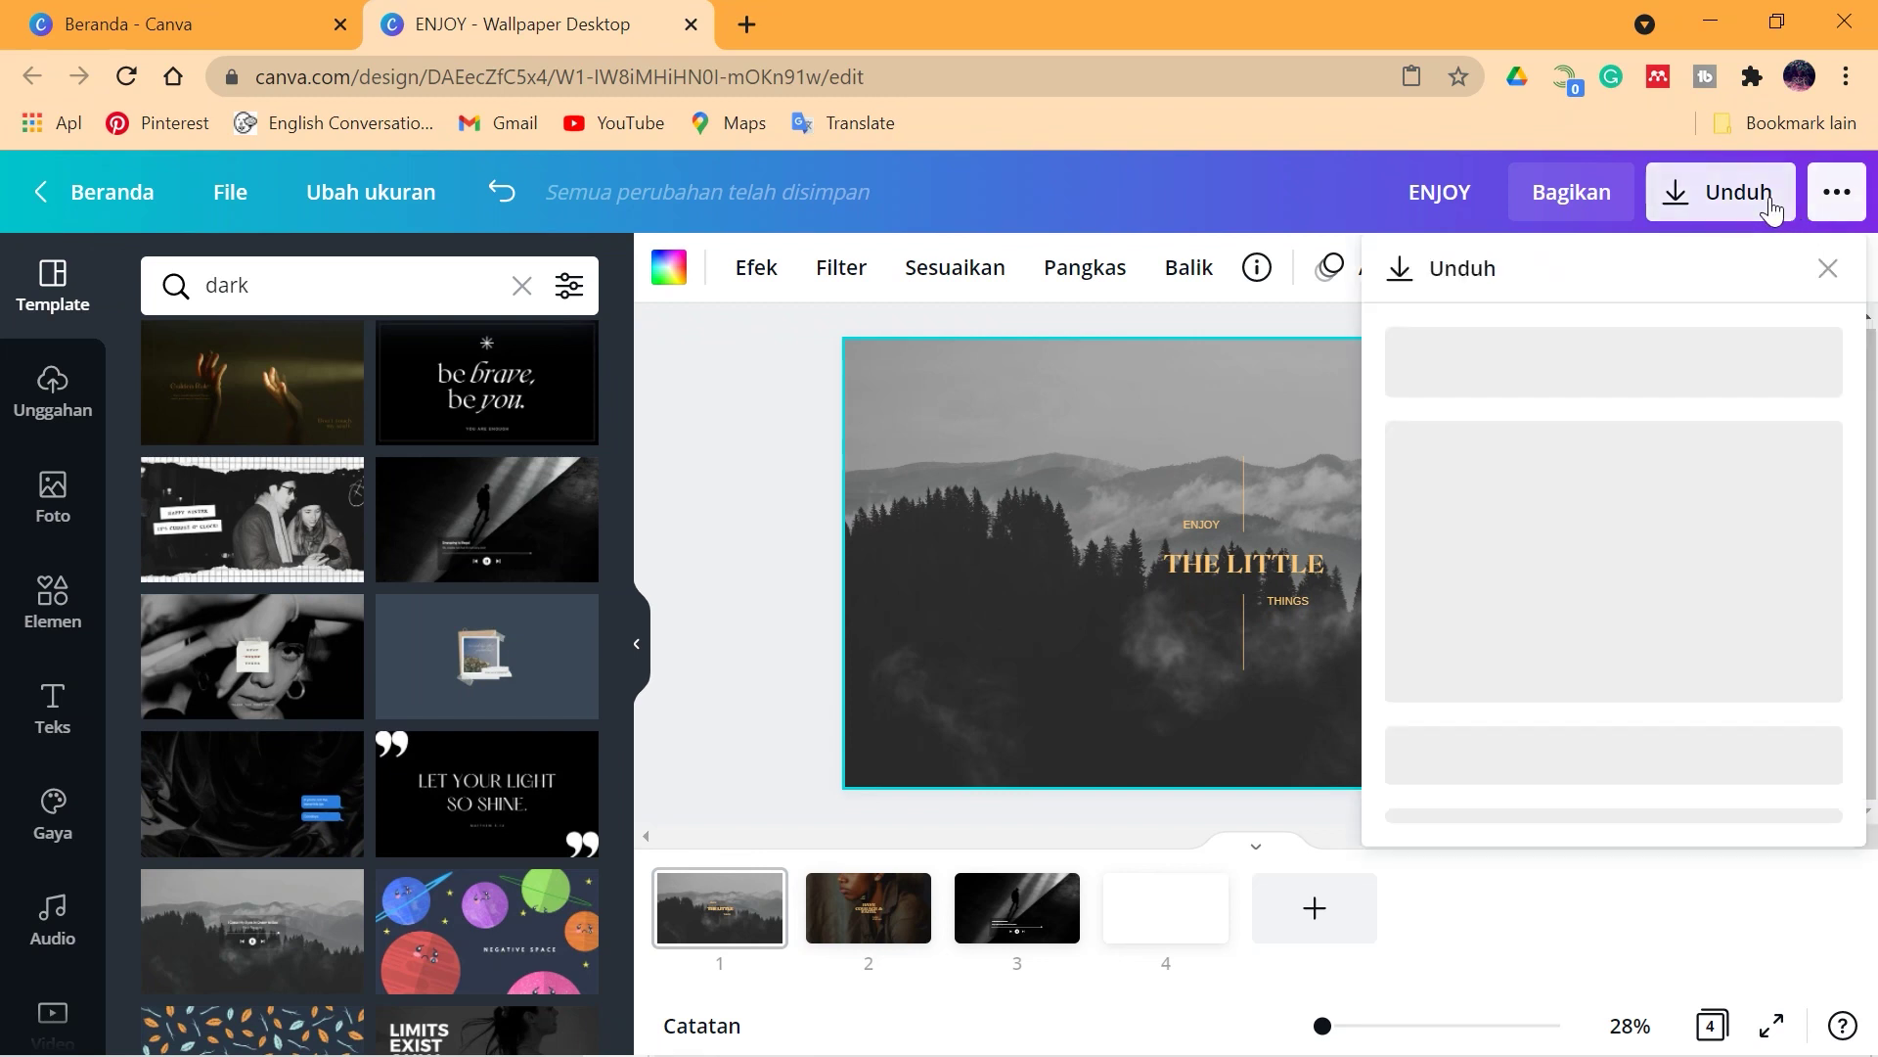
click(1741, 578)
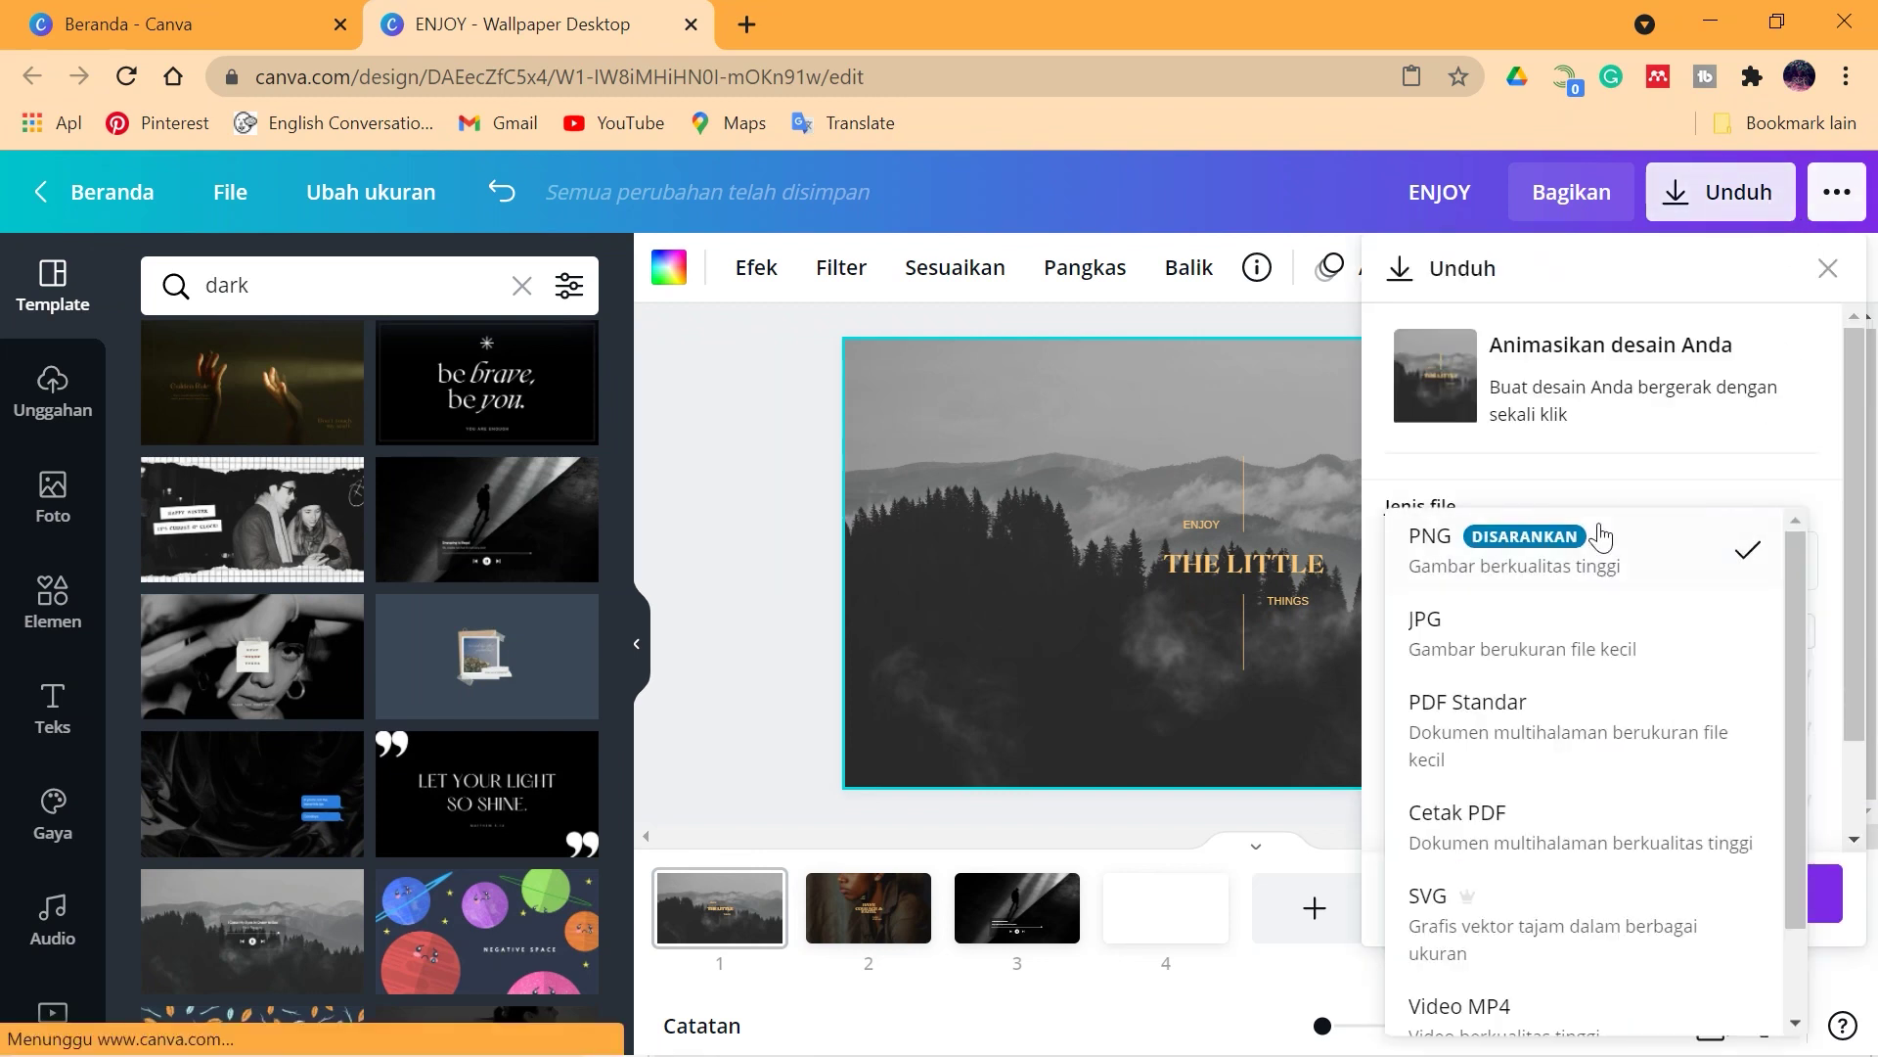
click(1539, 645)
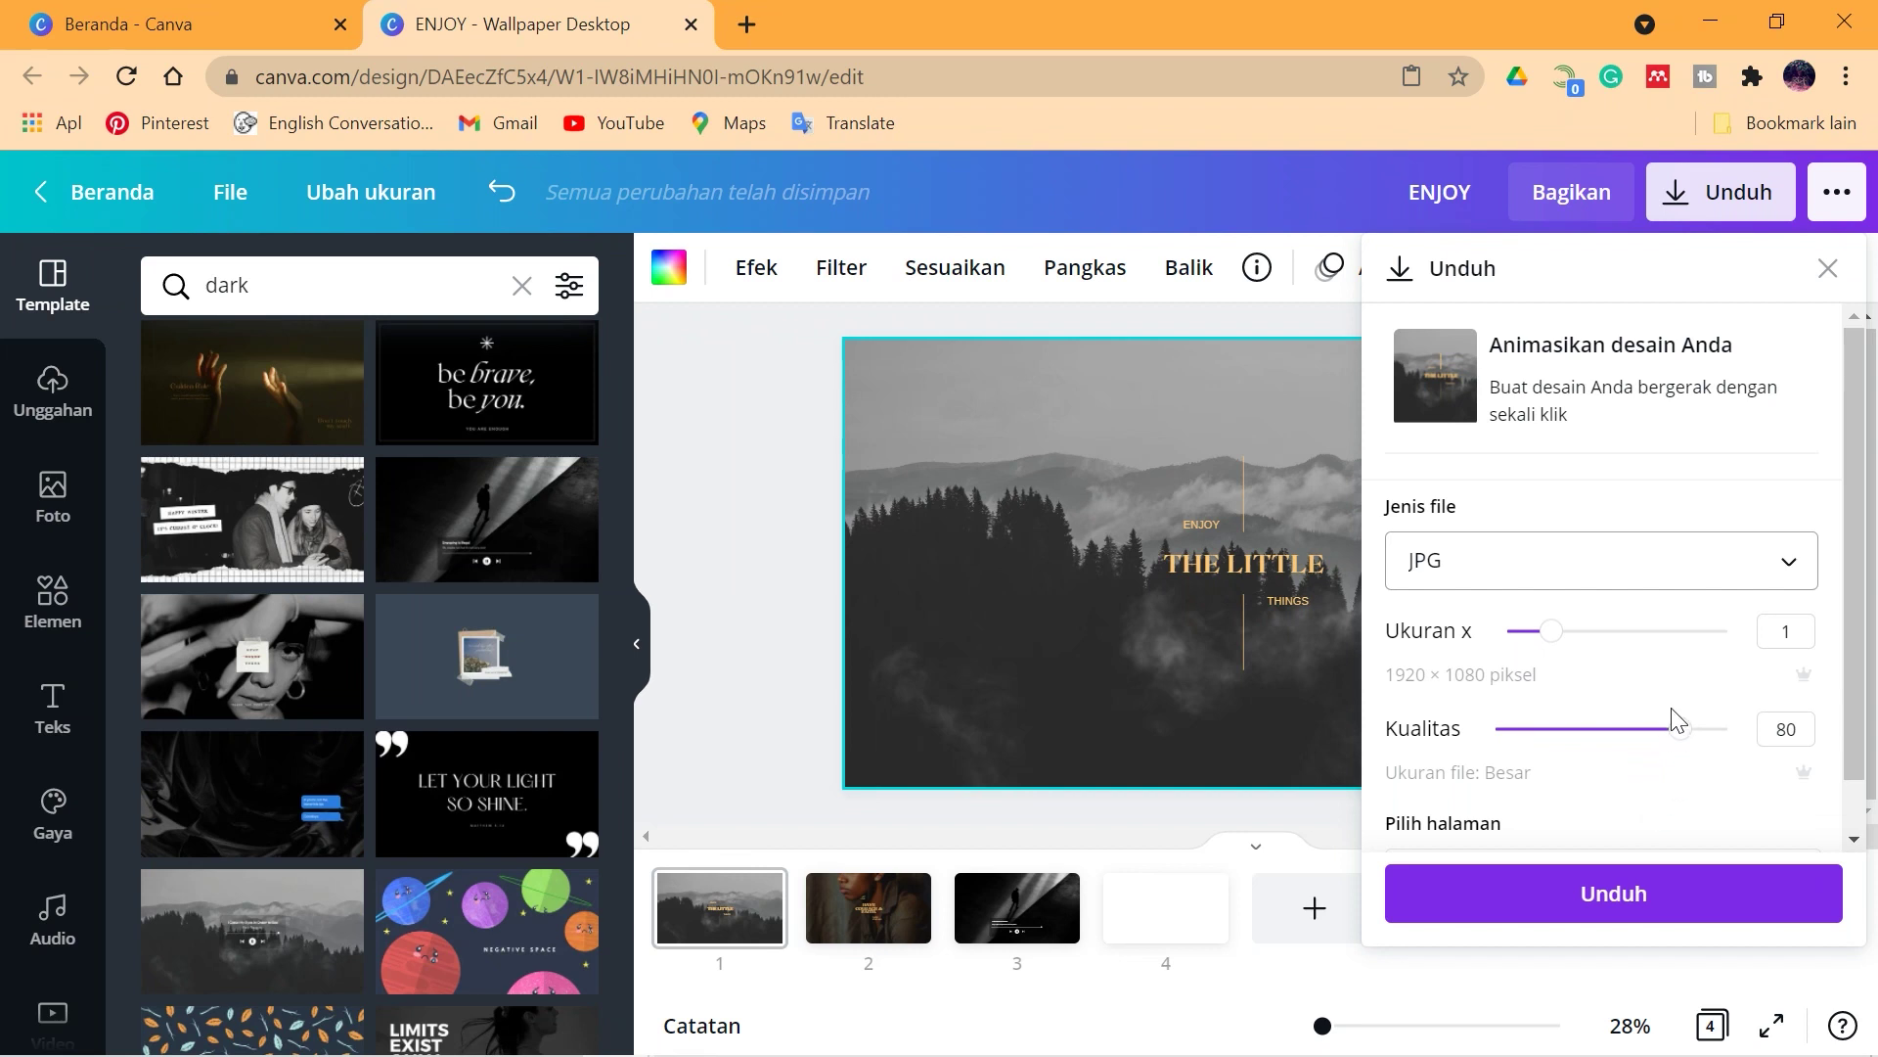
Step: Limit the download to page 1, save the image, and dismiss the download confirmation
scroll(1673, 721, down, 1)
click(1708, 820)
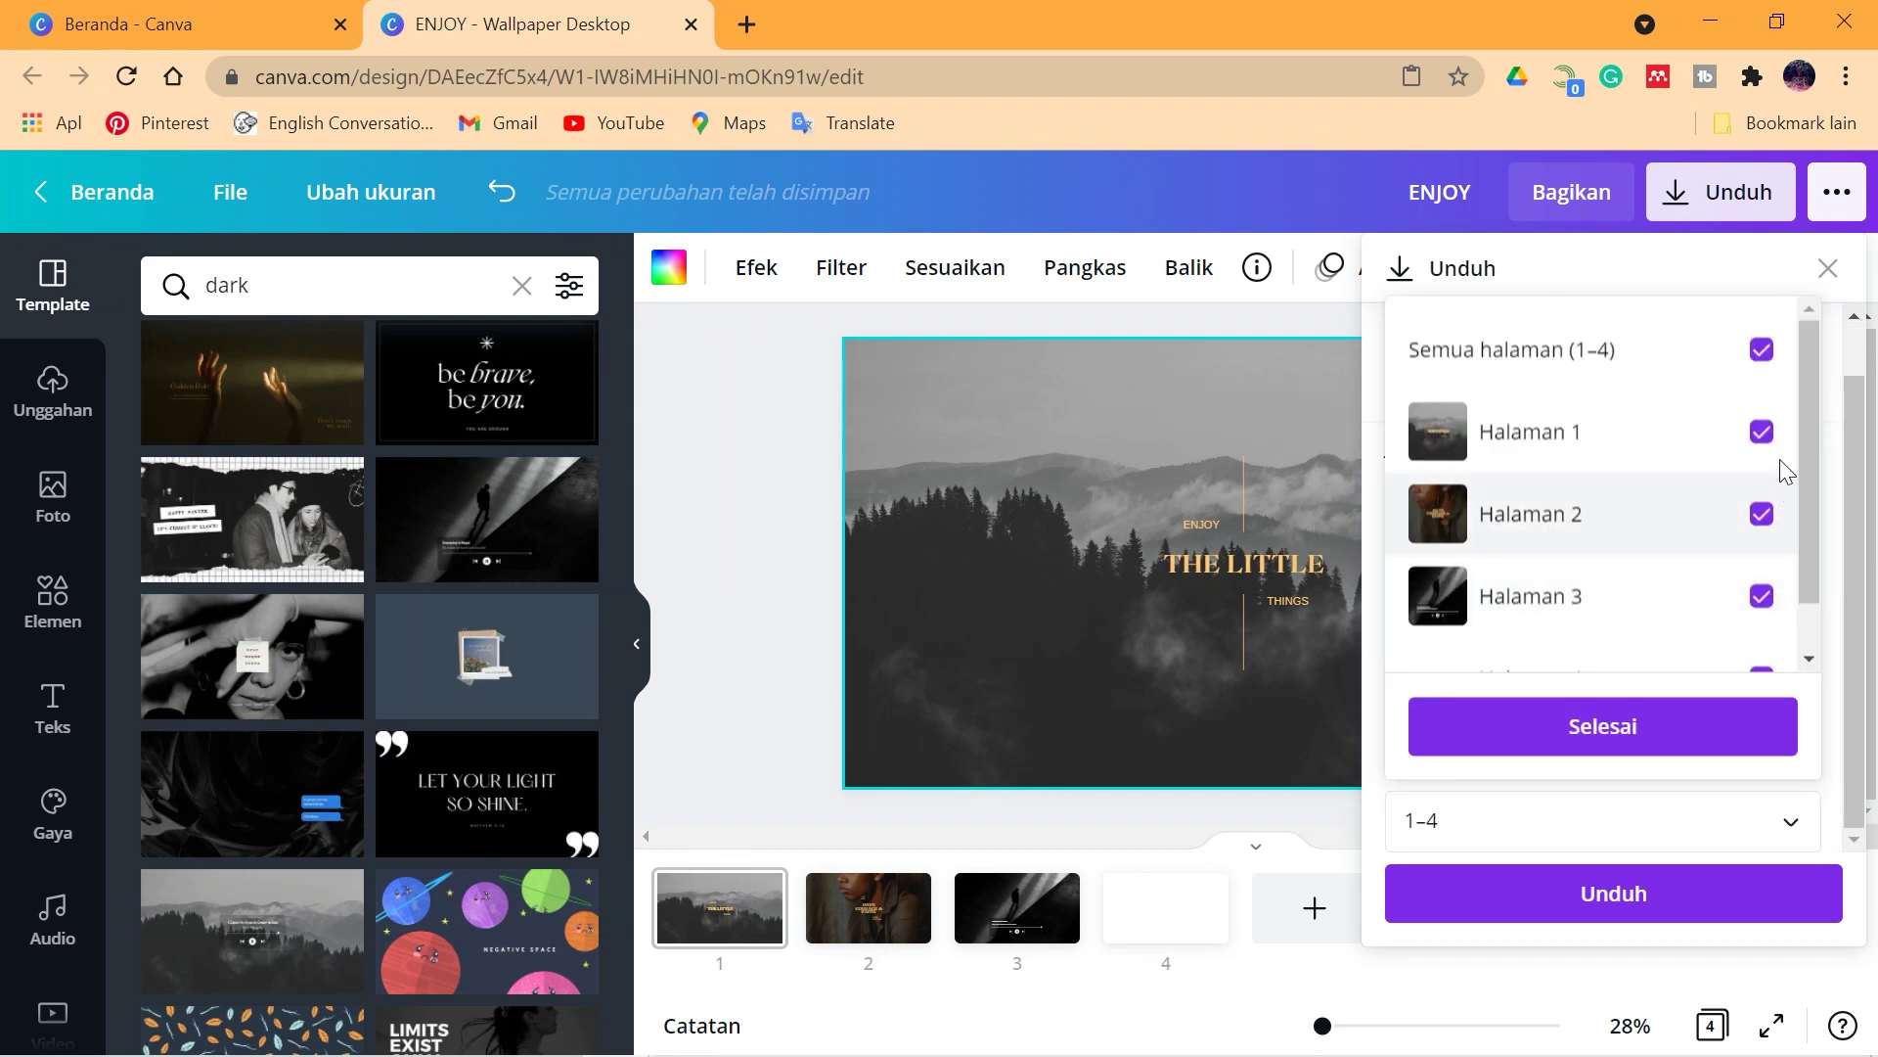
click(1762, 432)
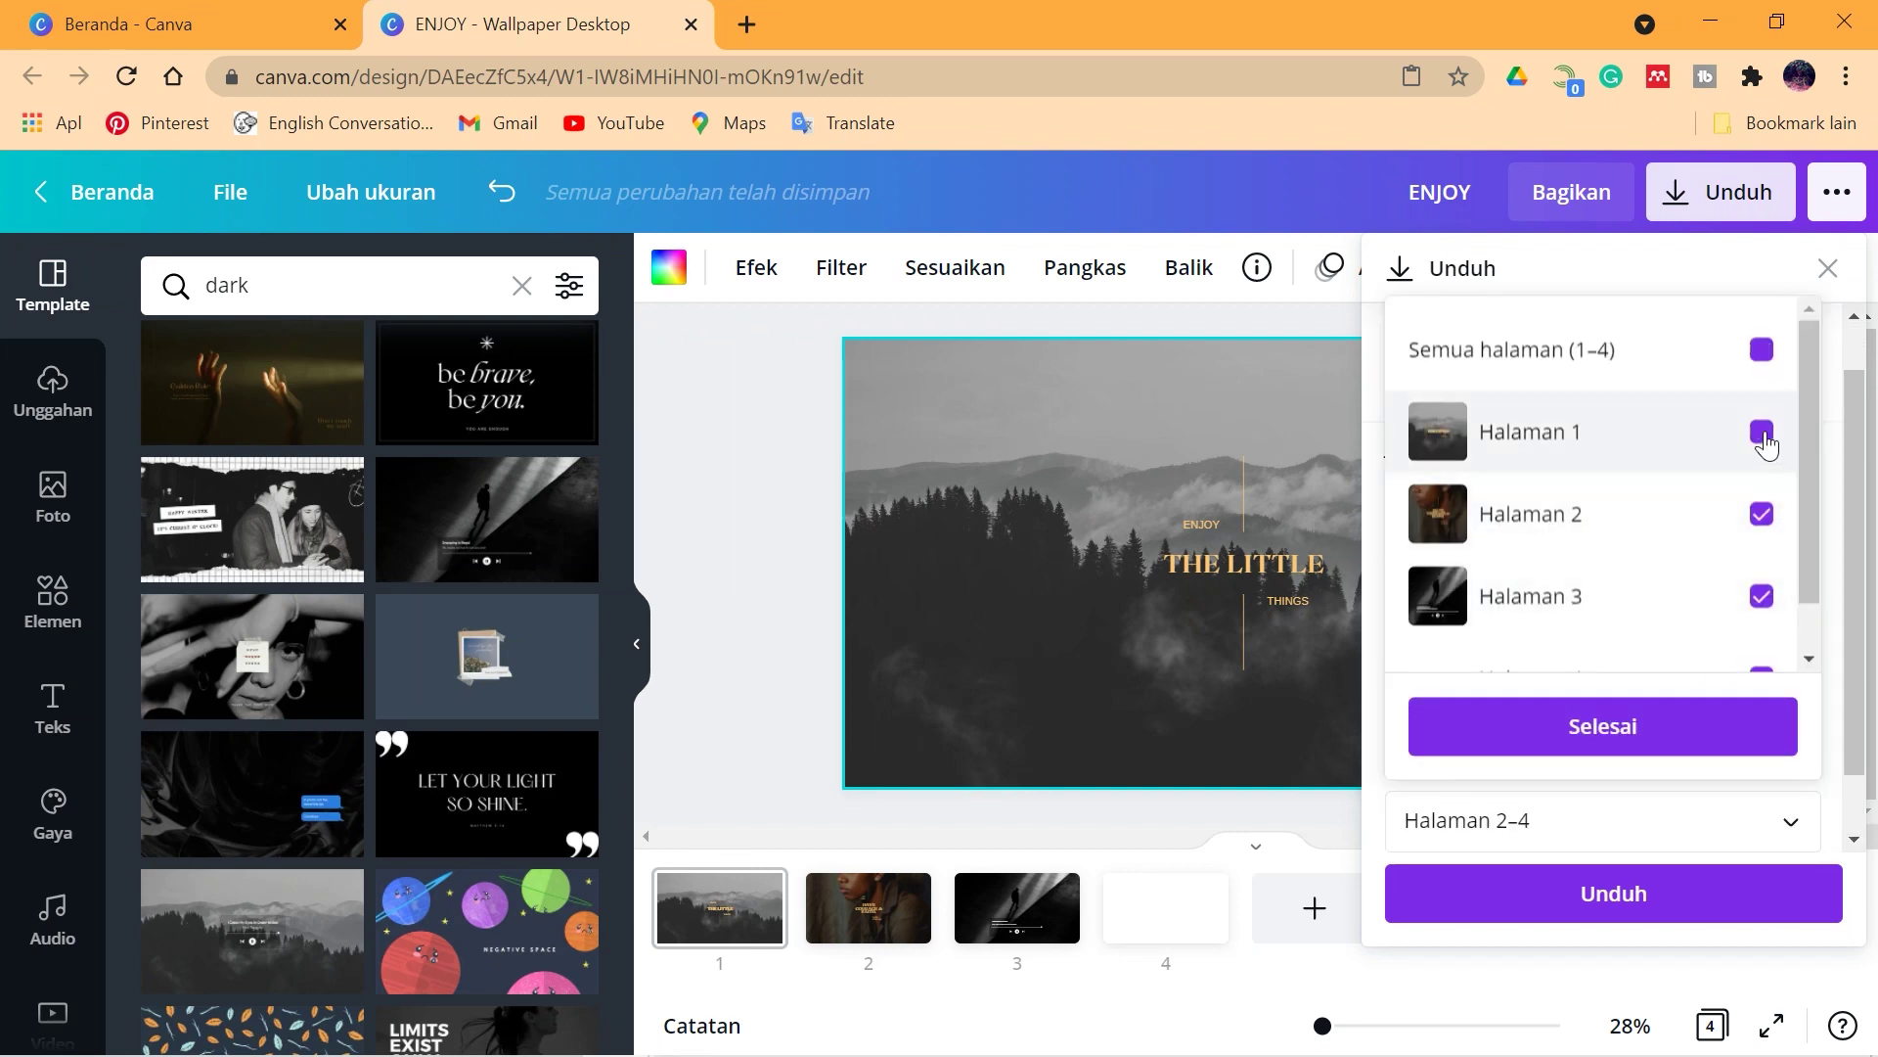
click(1761, 350)
click(1761, 350)
click(1762, 437)
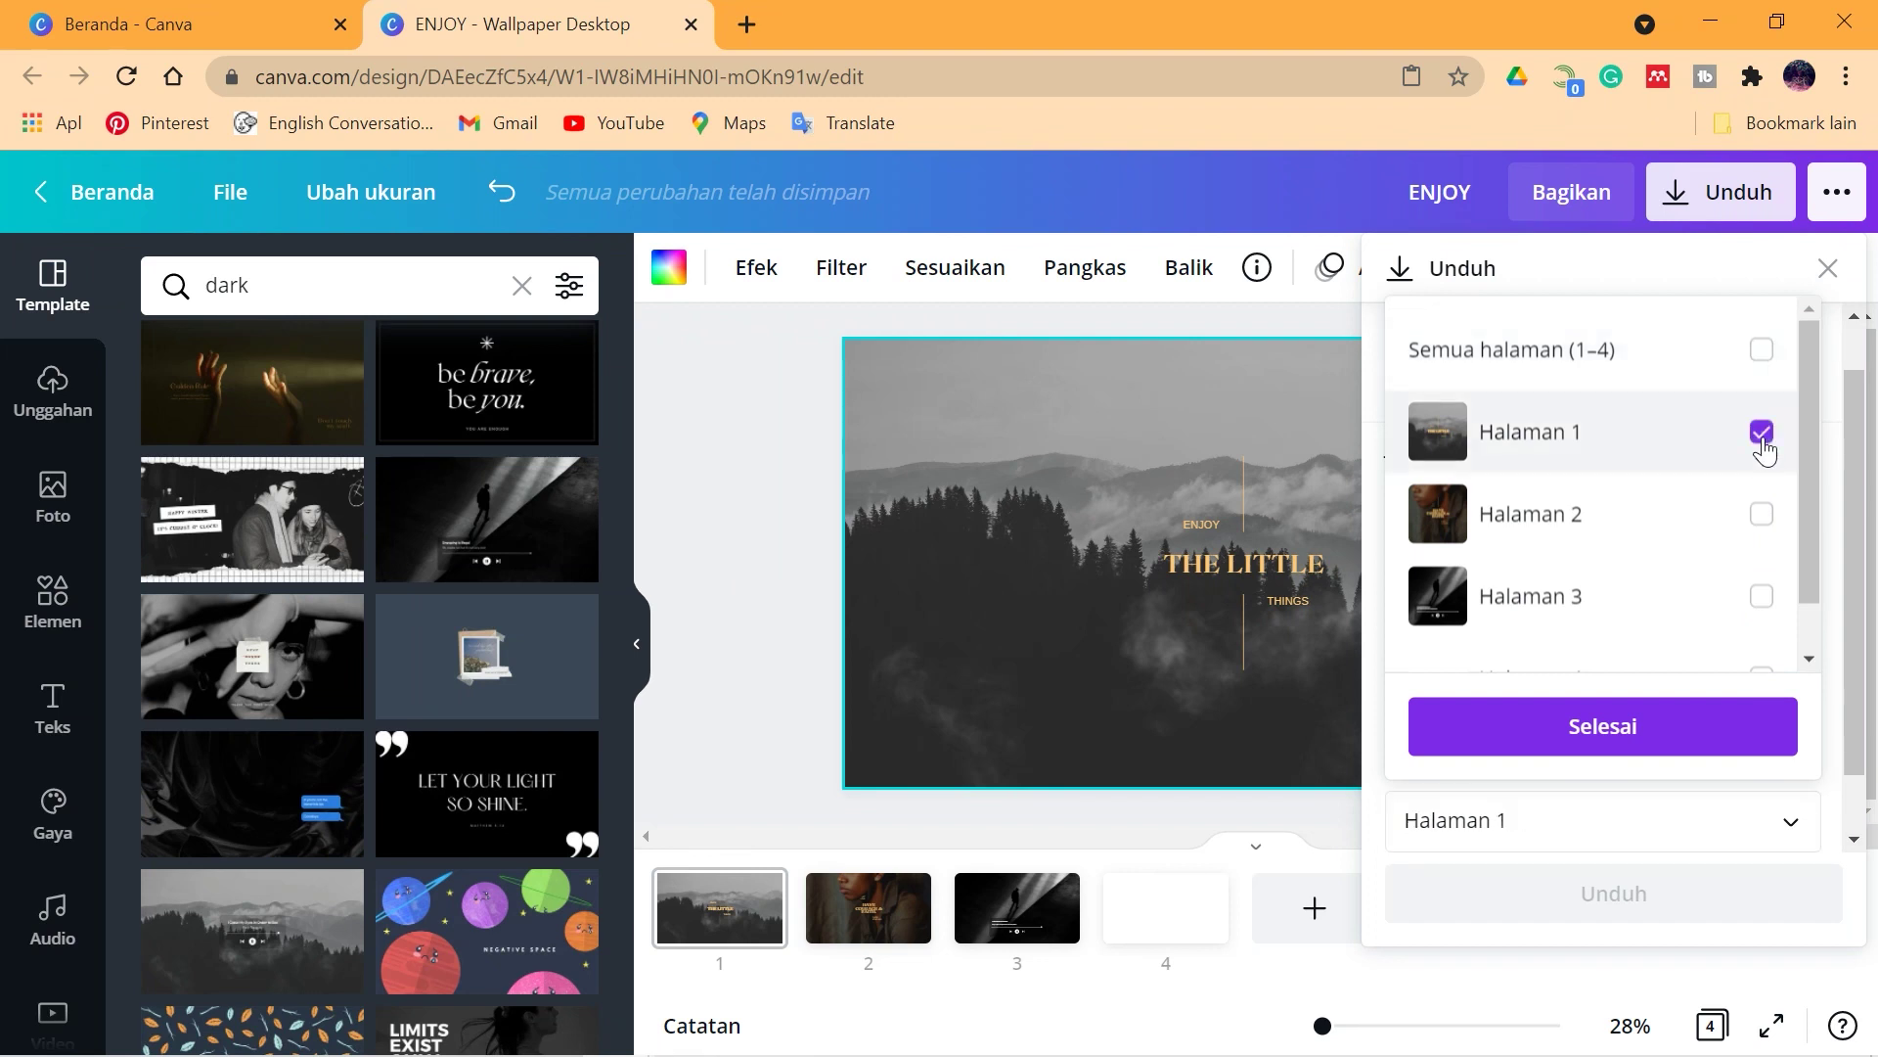
click(1719, 744)
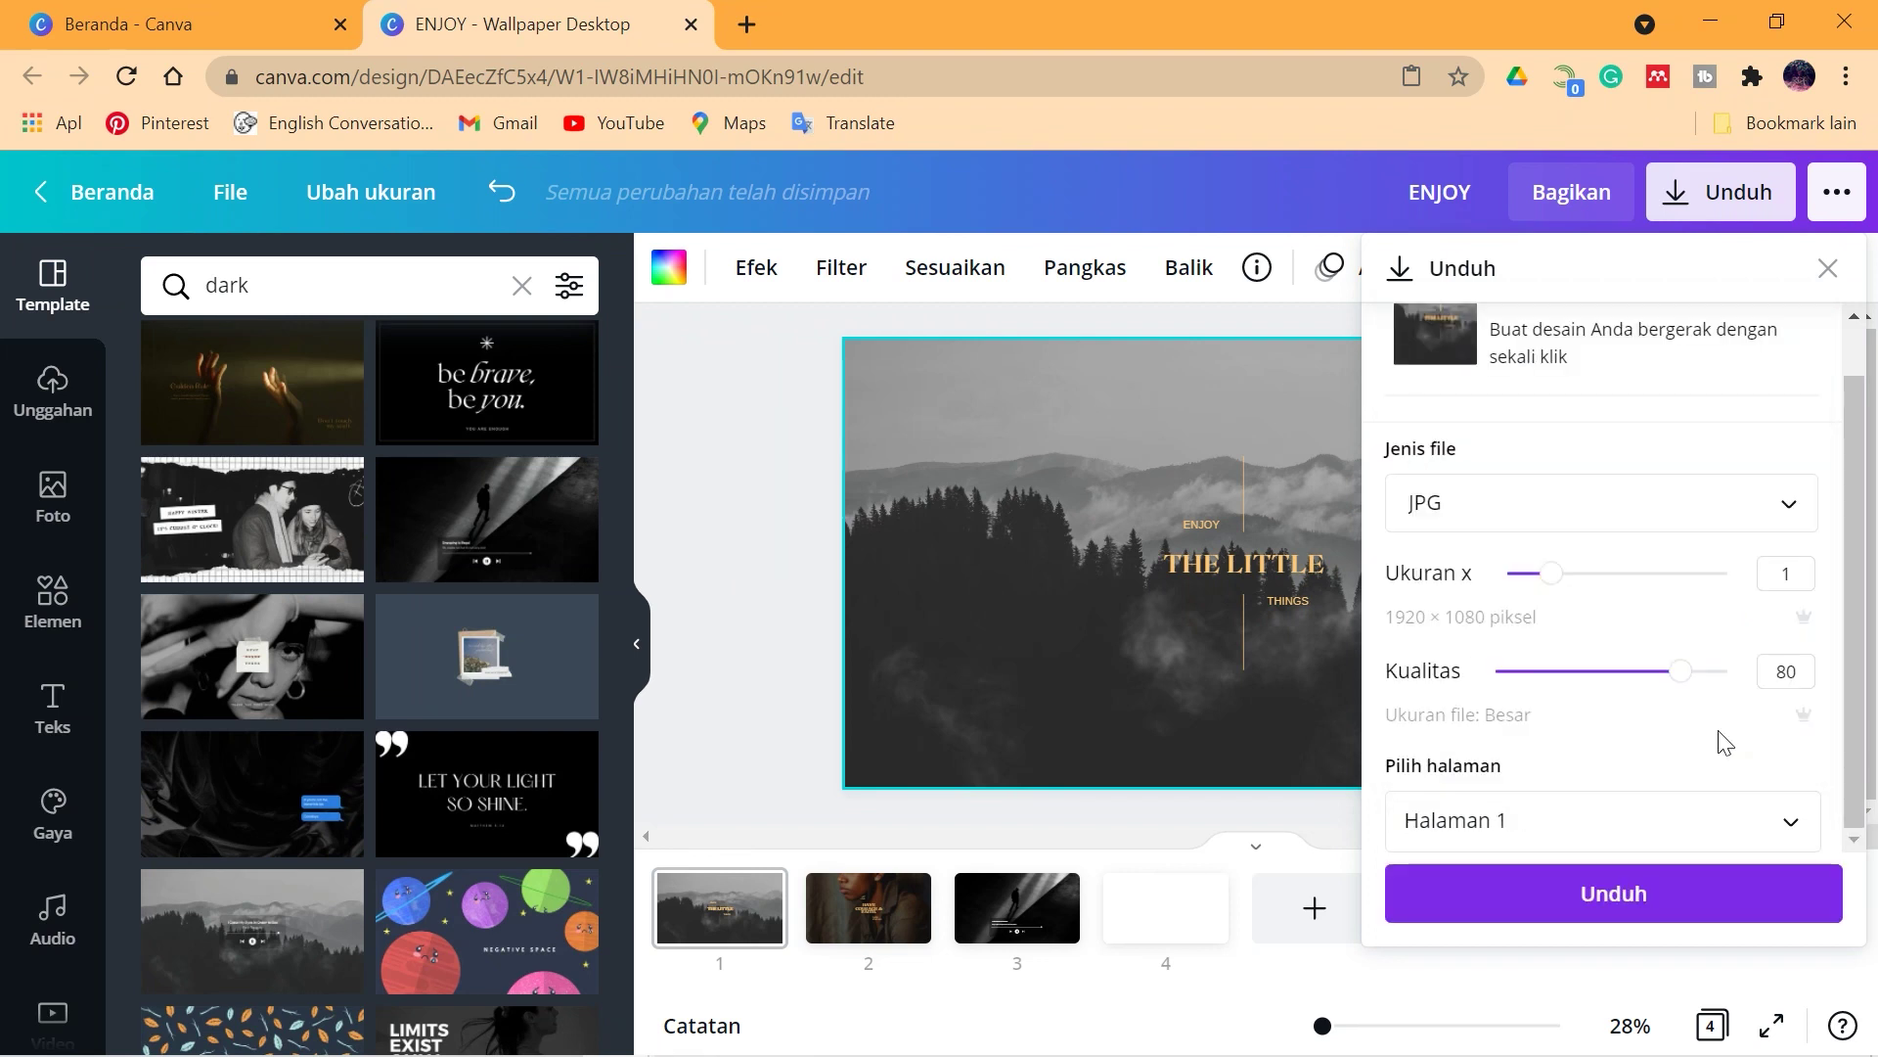
click(1696, 905)
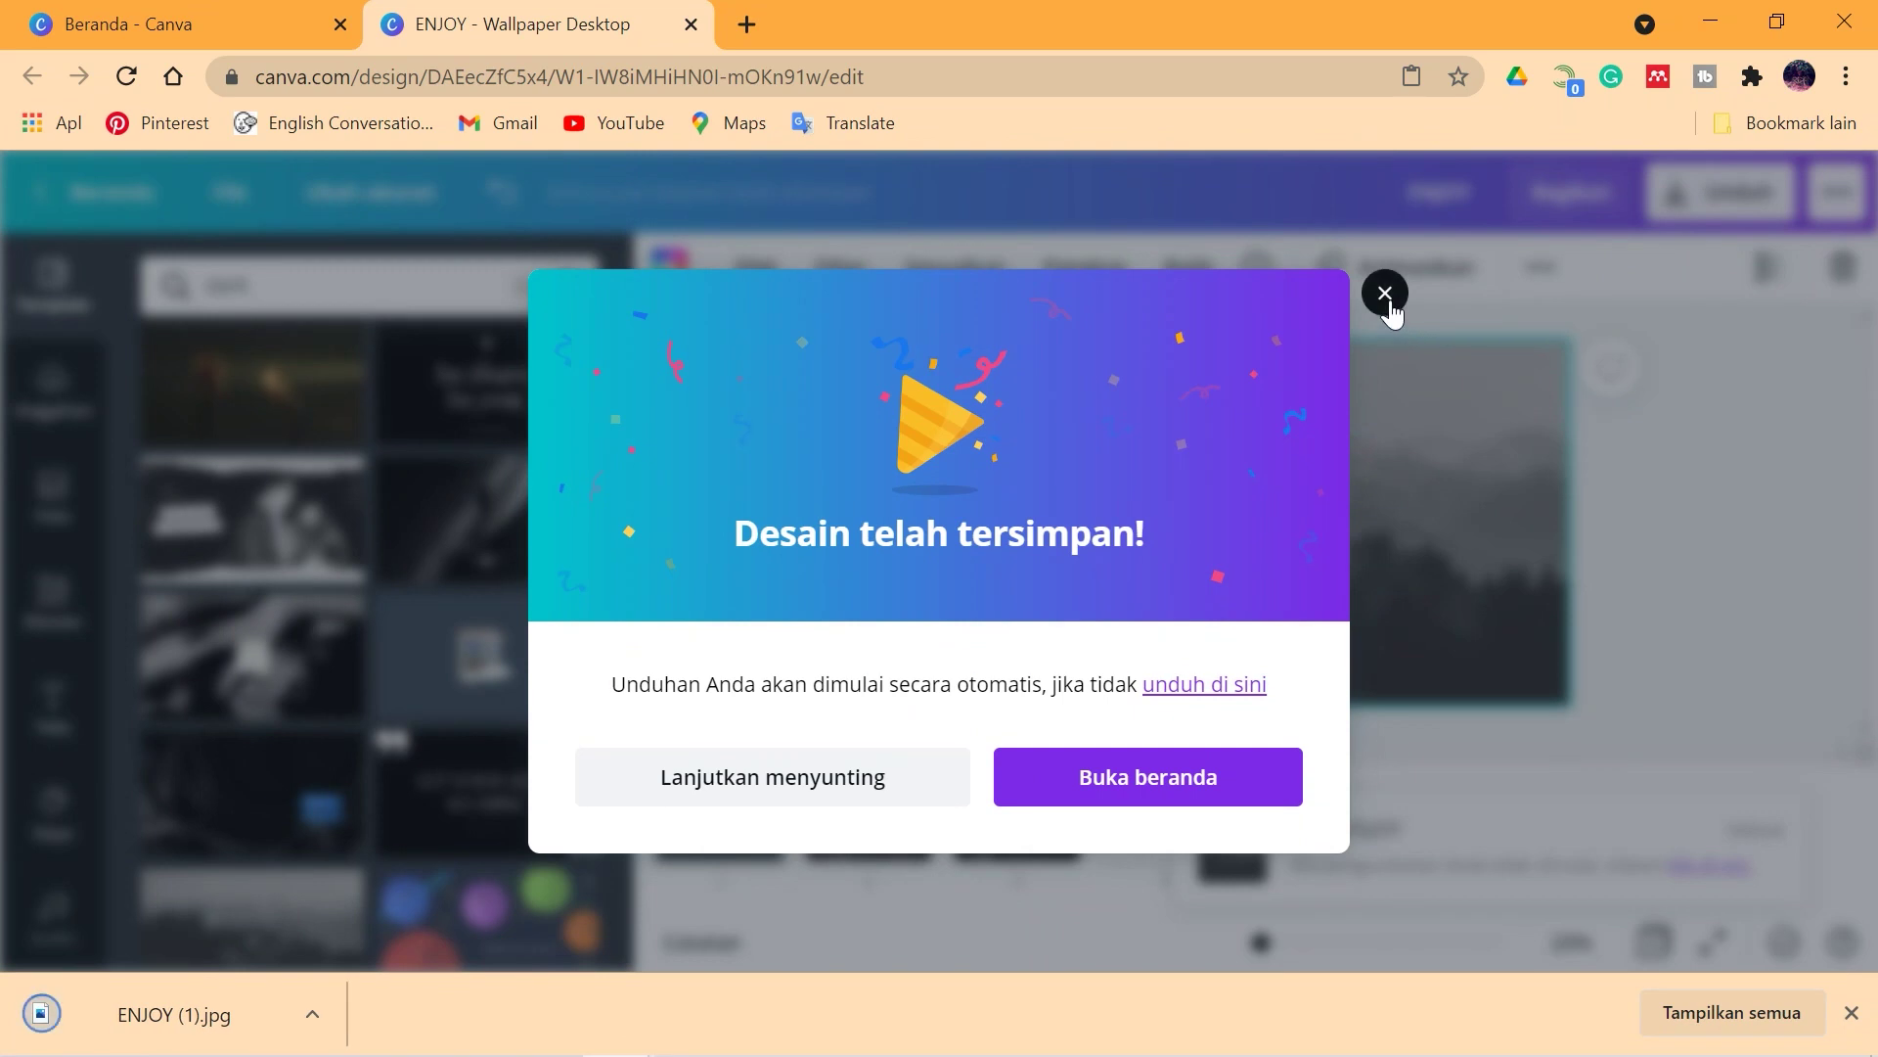
click(1386, 296)
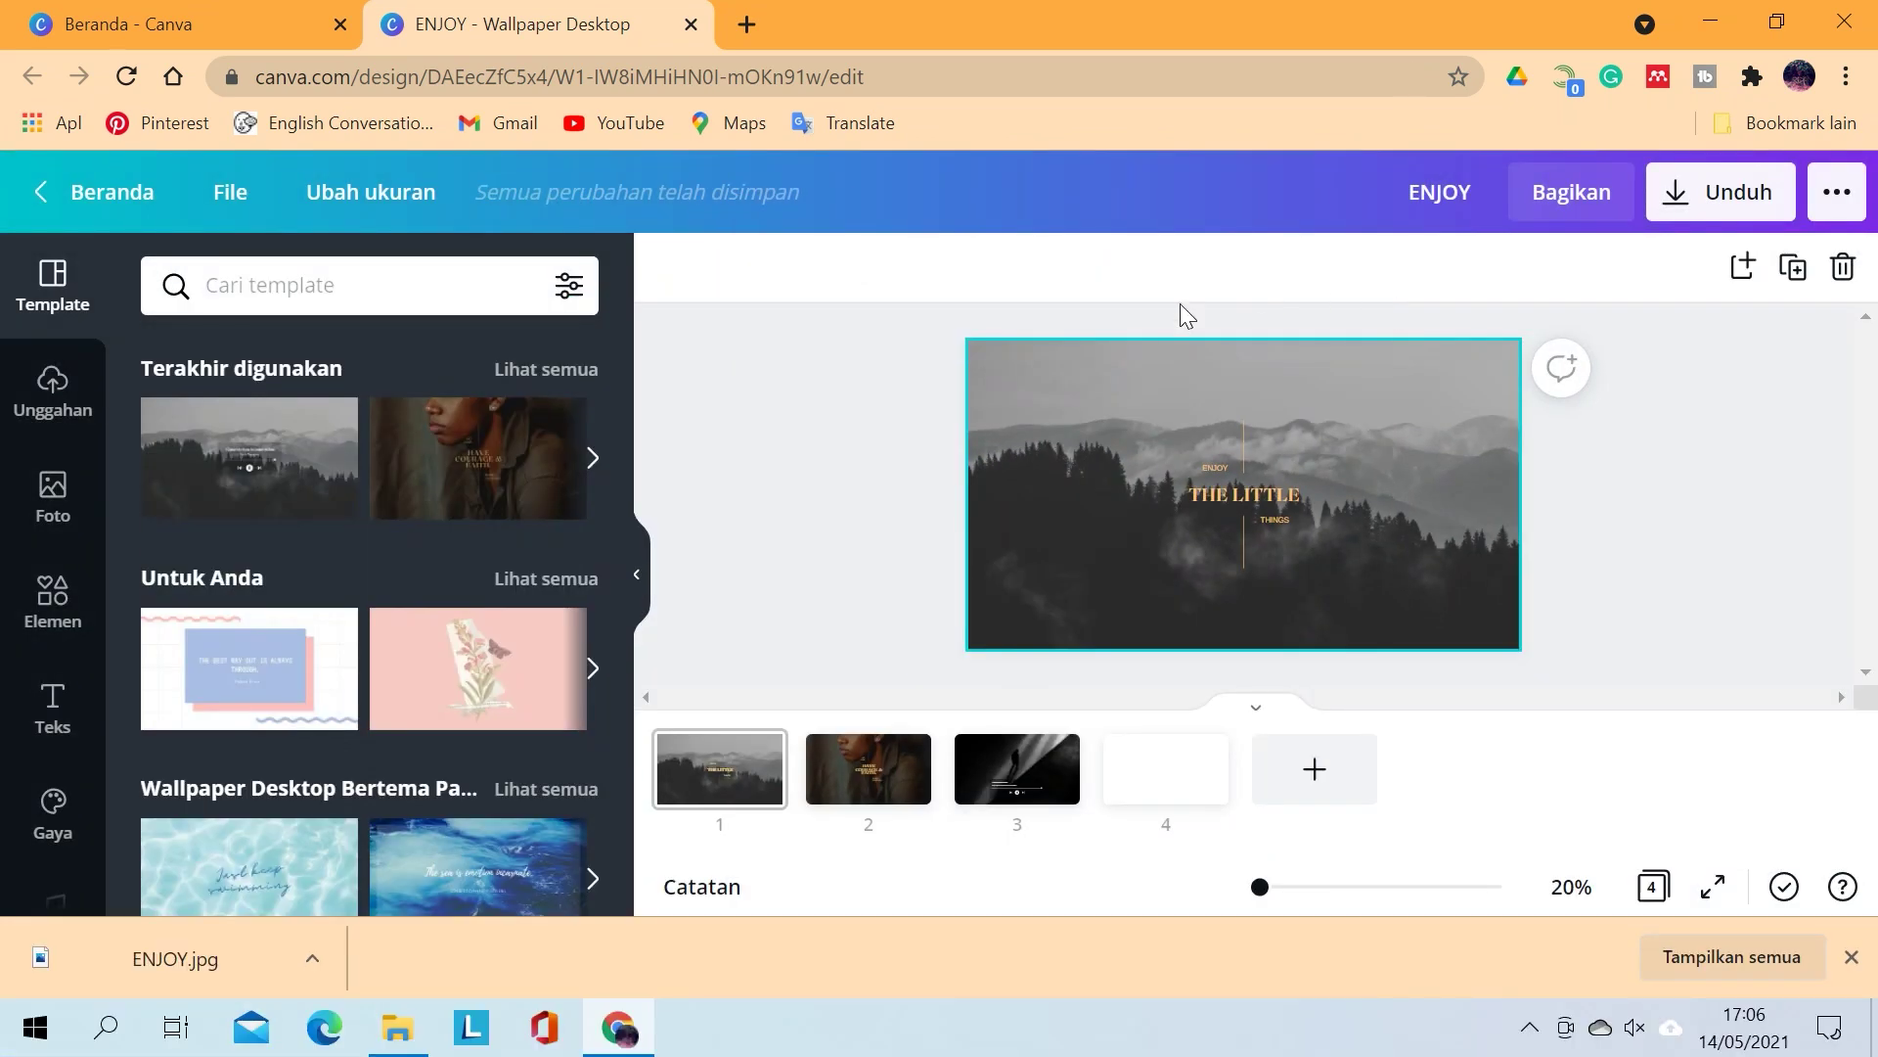
Step: Set the downloaded ENJOY image as the desktop background from its folder, and minimise the open windows to show the desktop
click(312, 957)
click(340, 857)
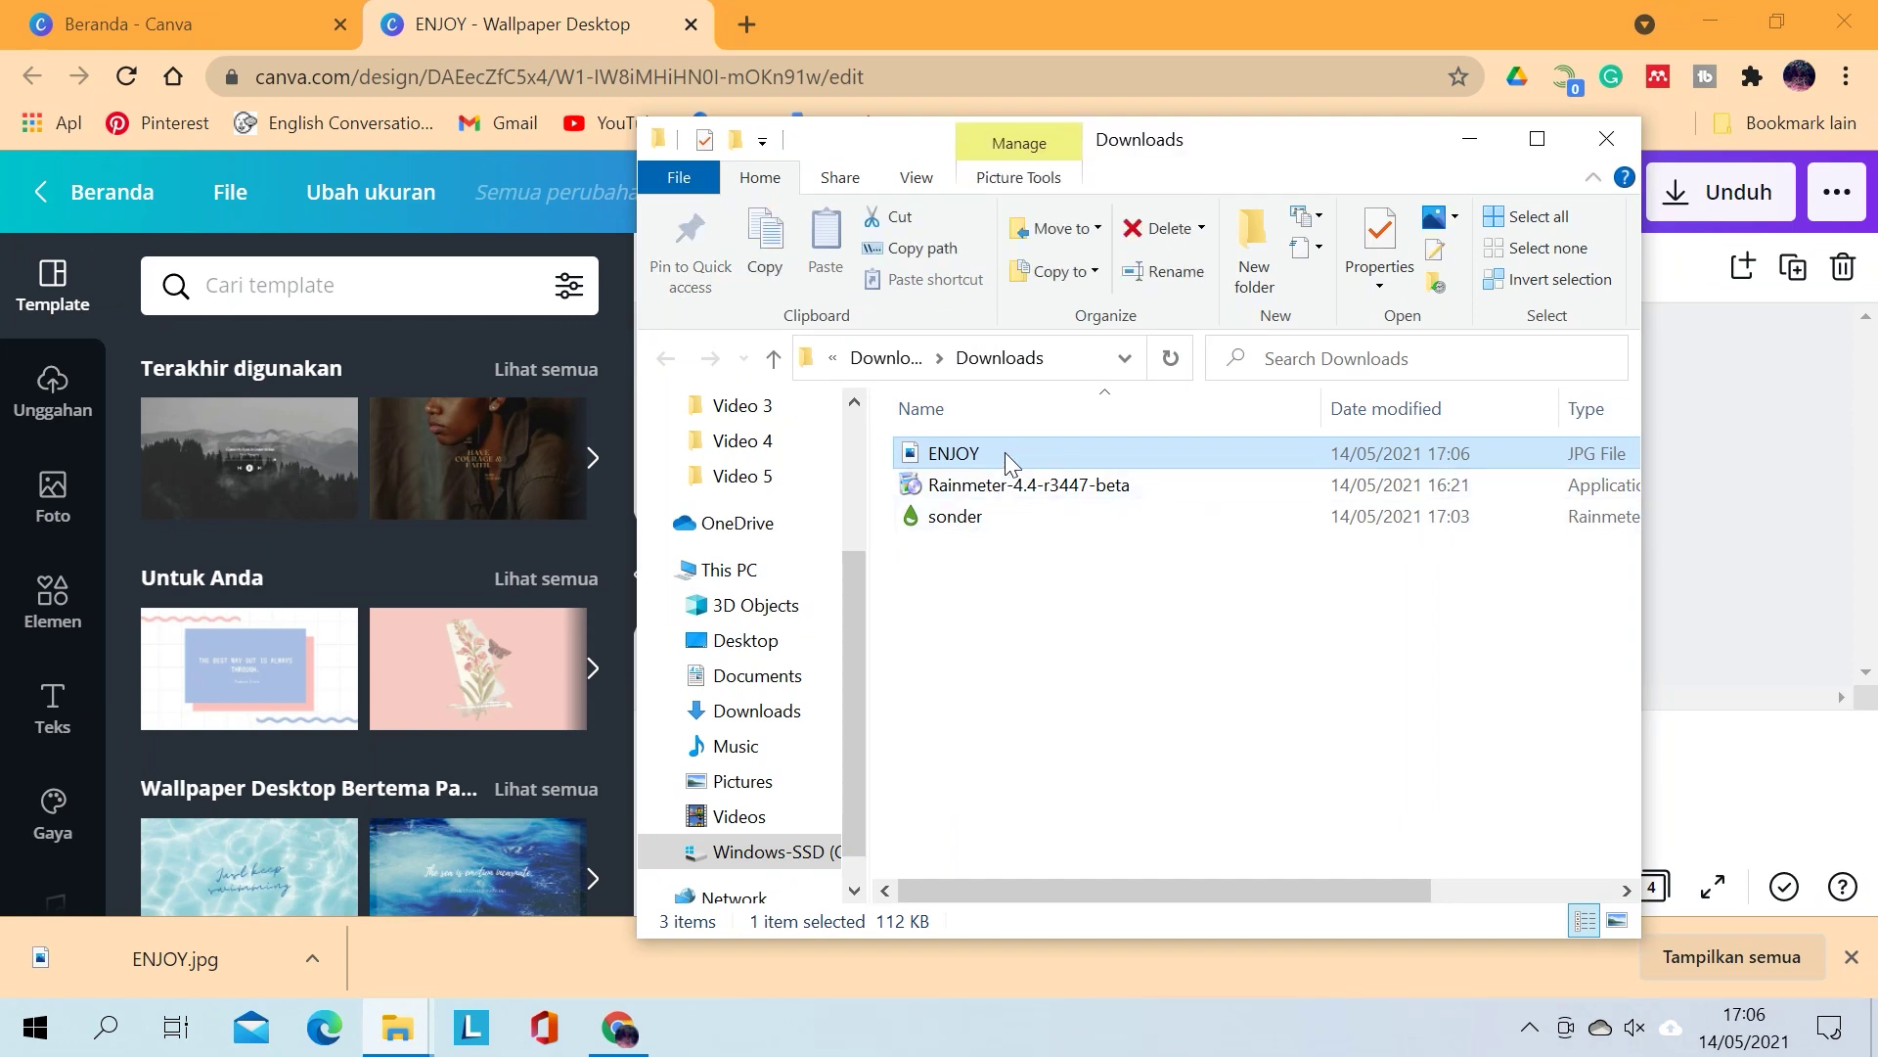
right_click(1006, 452)
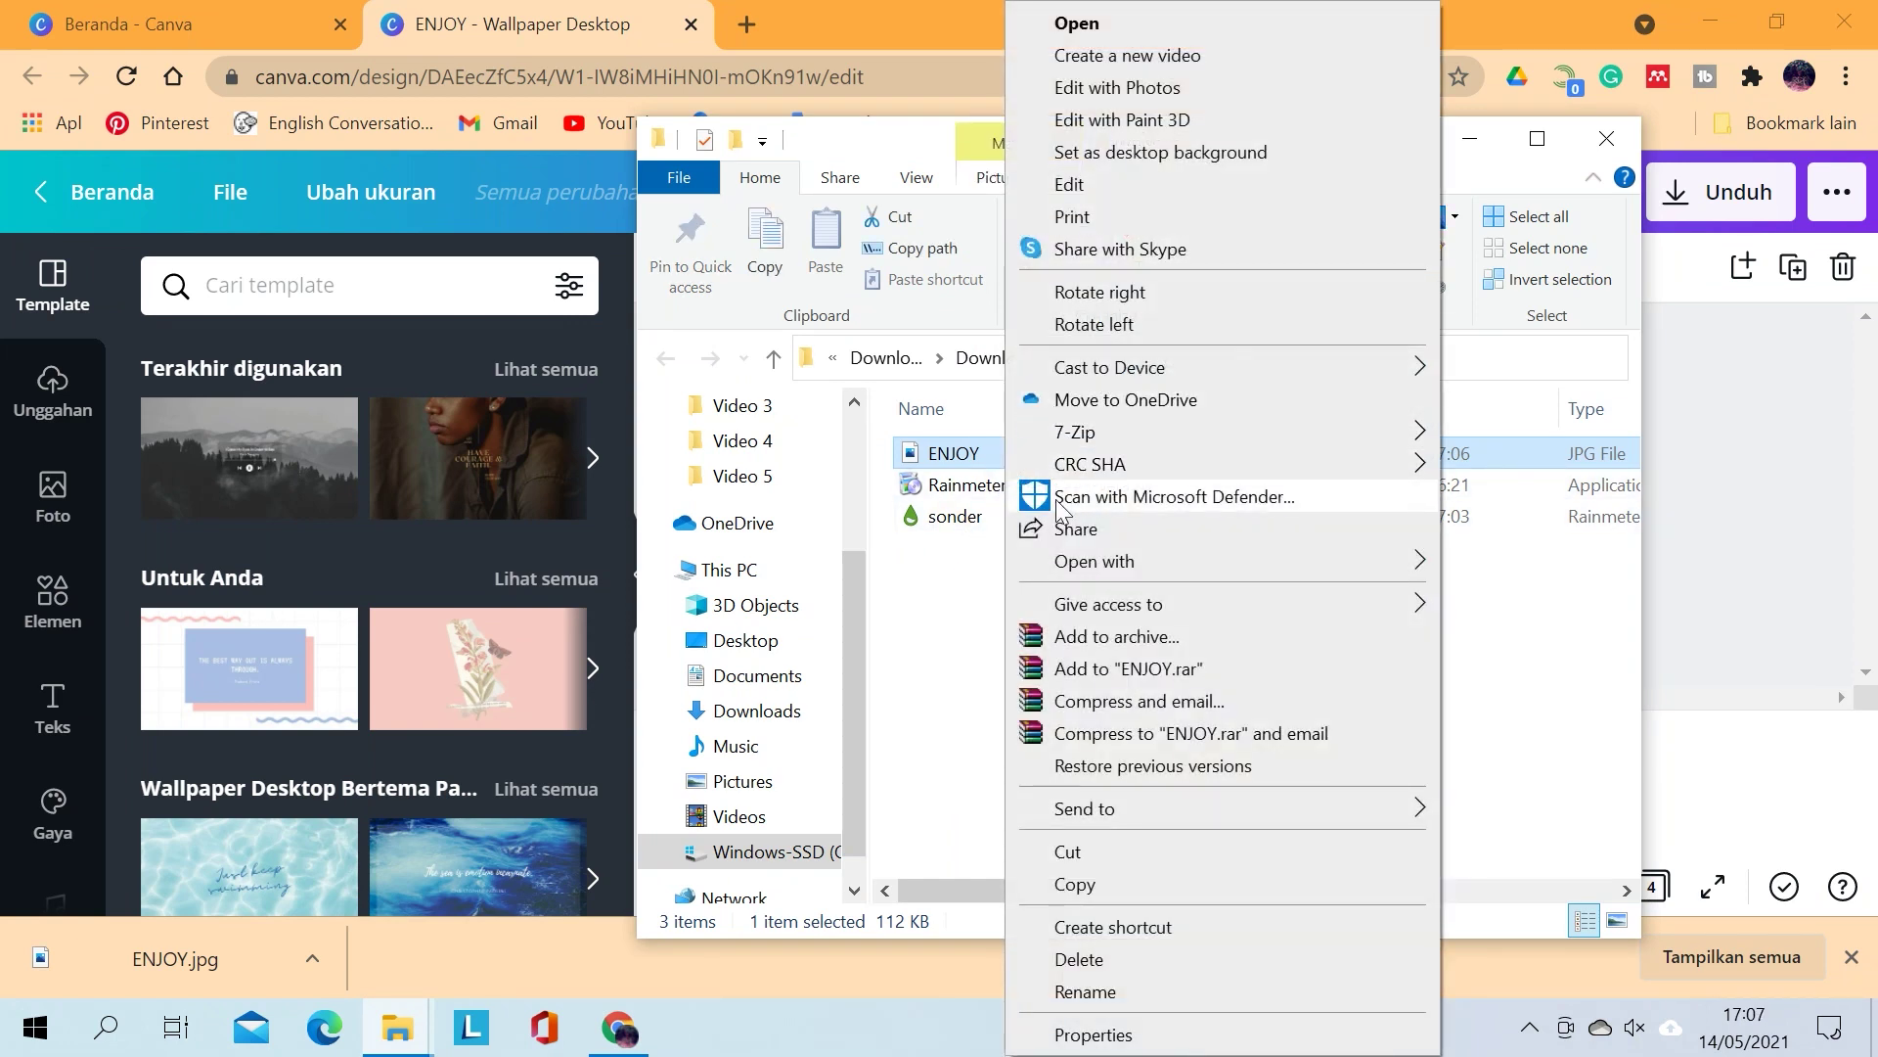
click(1133, 153)
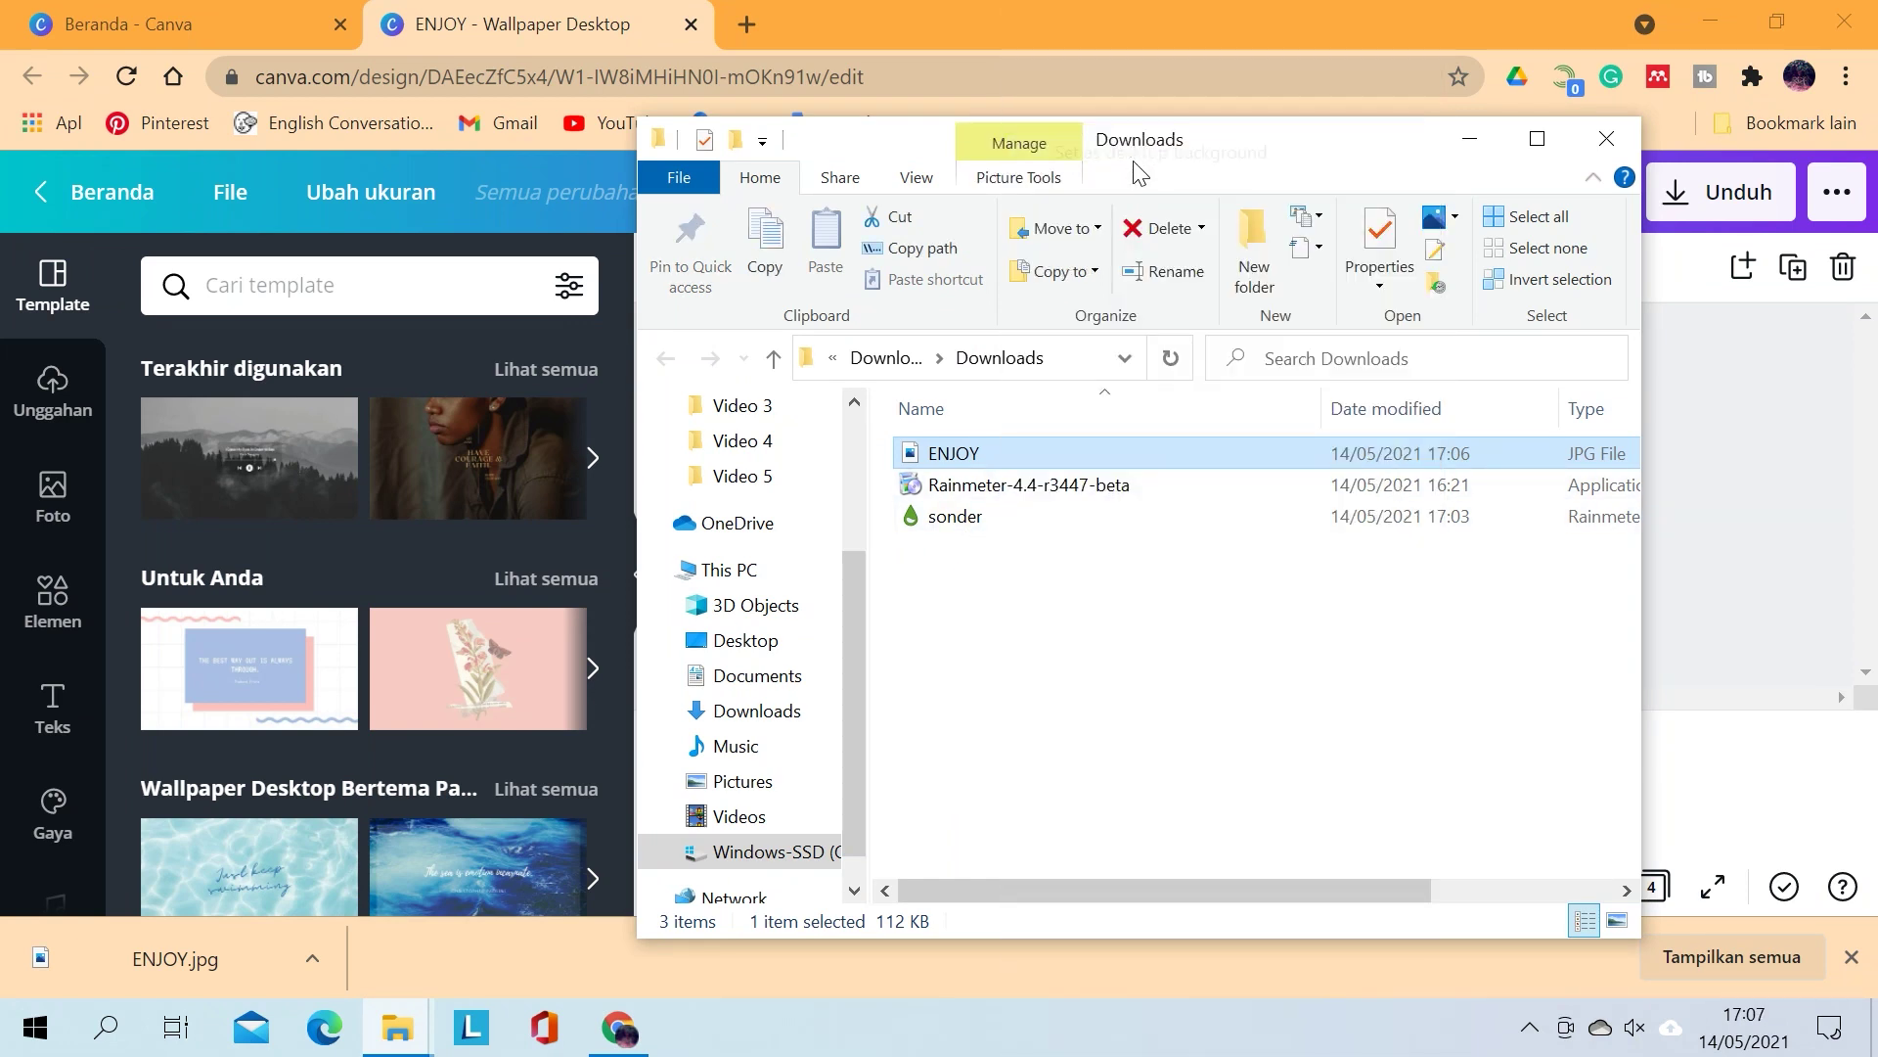
click(1467, 138)
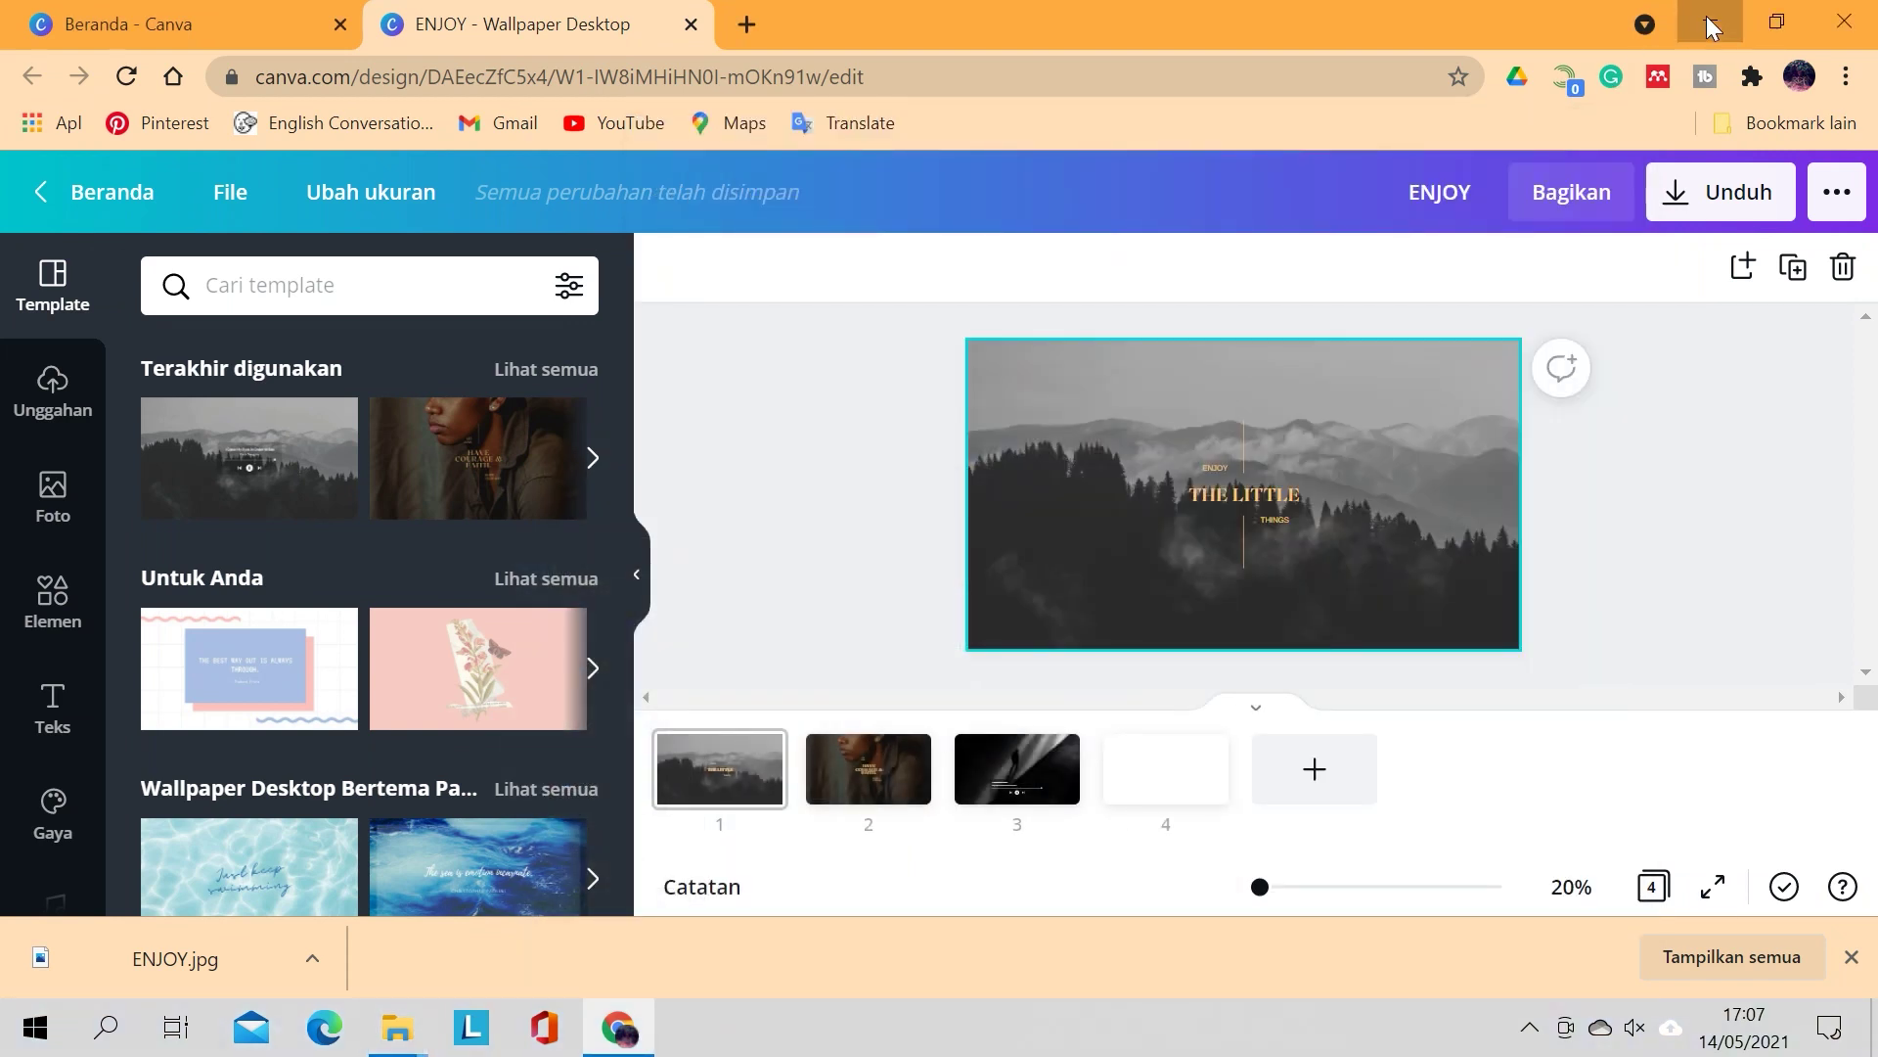
click(1709, 20)
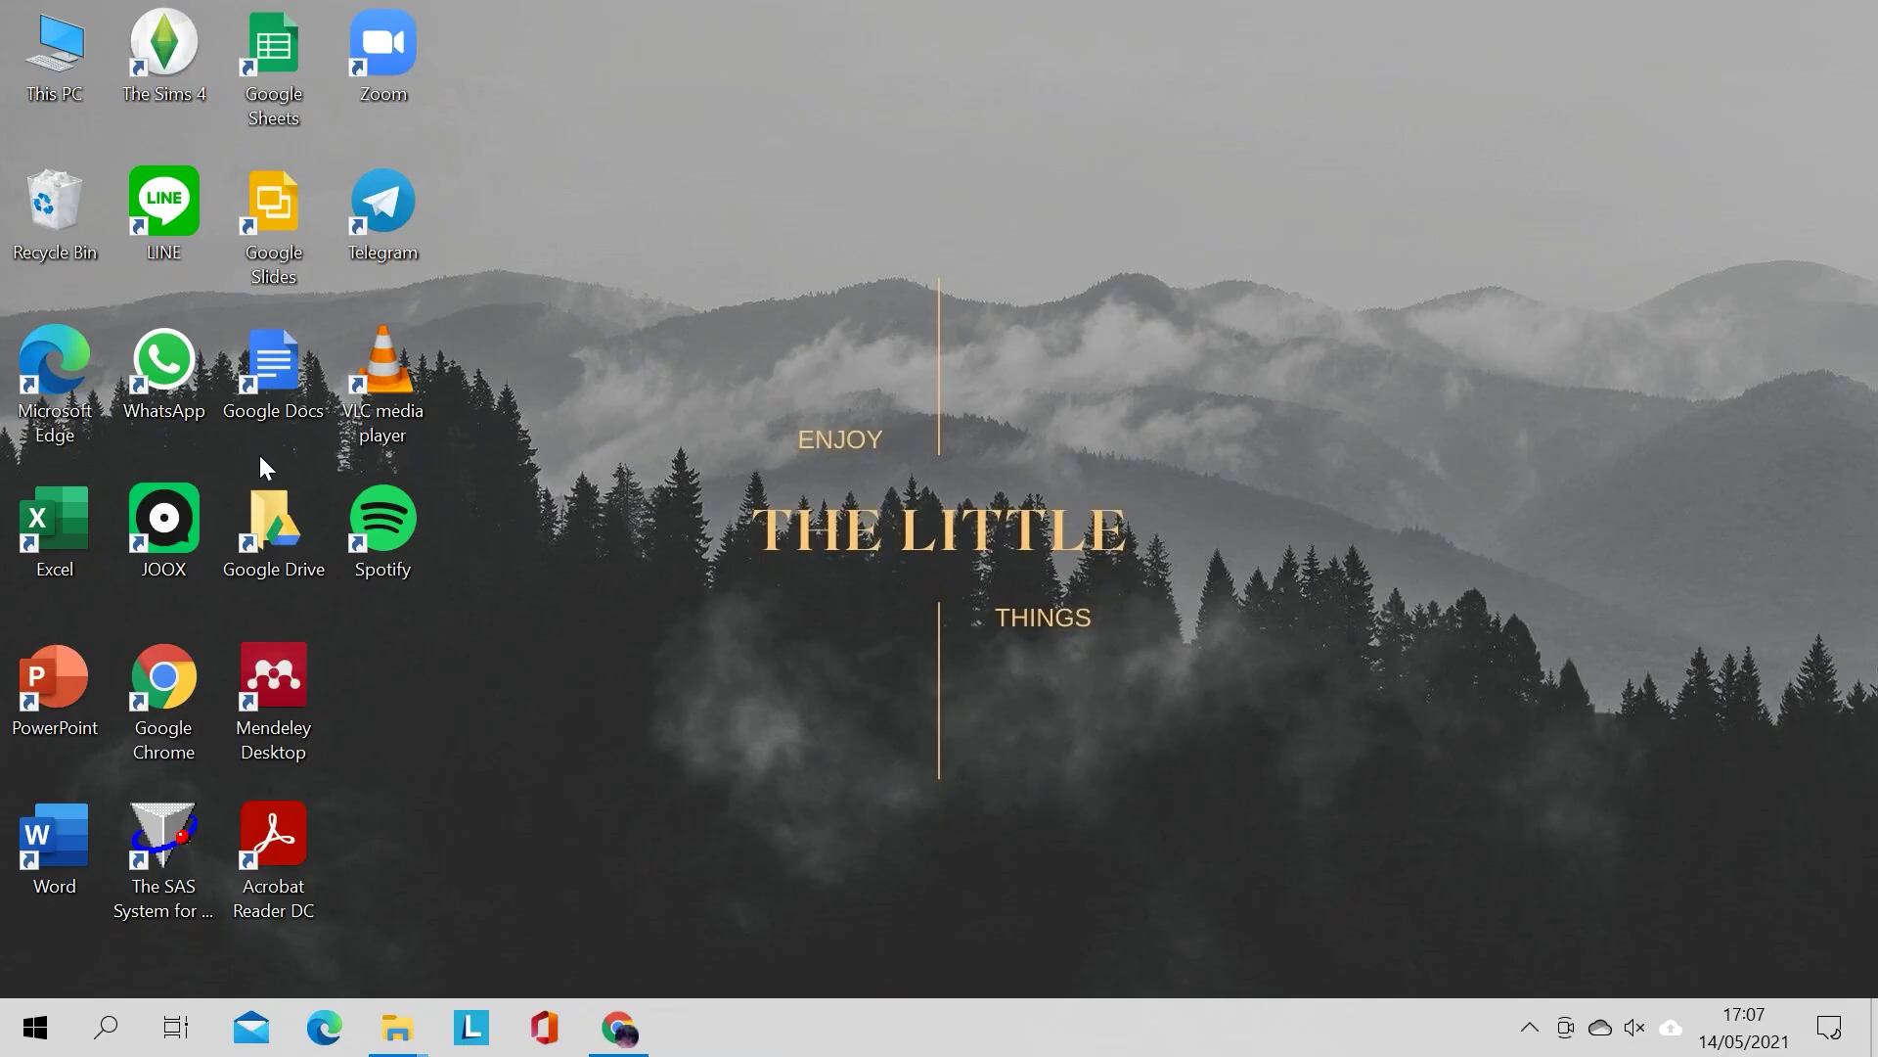
Step: Open the Rainmeter manager, list the Sonder skin's Date variants, and move the window aside to expose the wallpaper
click(1530, 1027)
click(1440, 983)
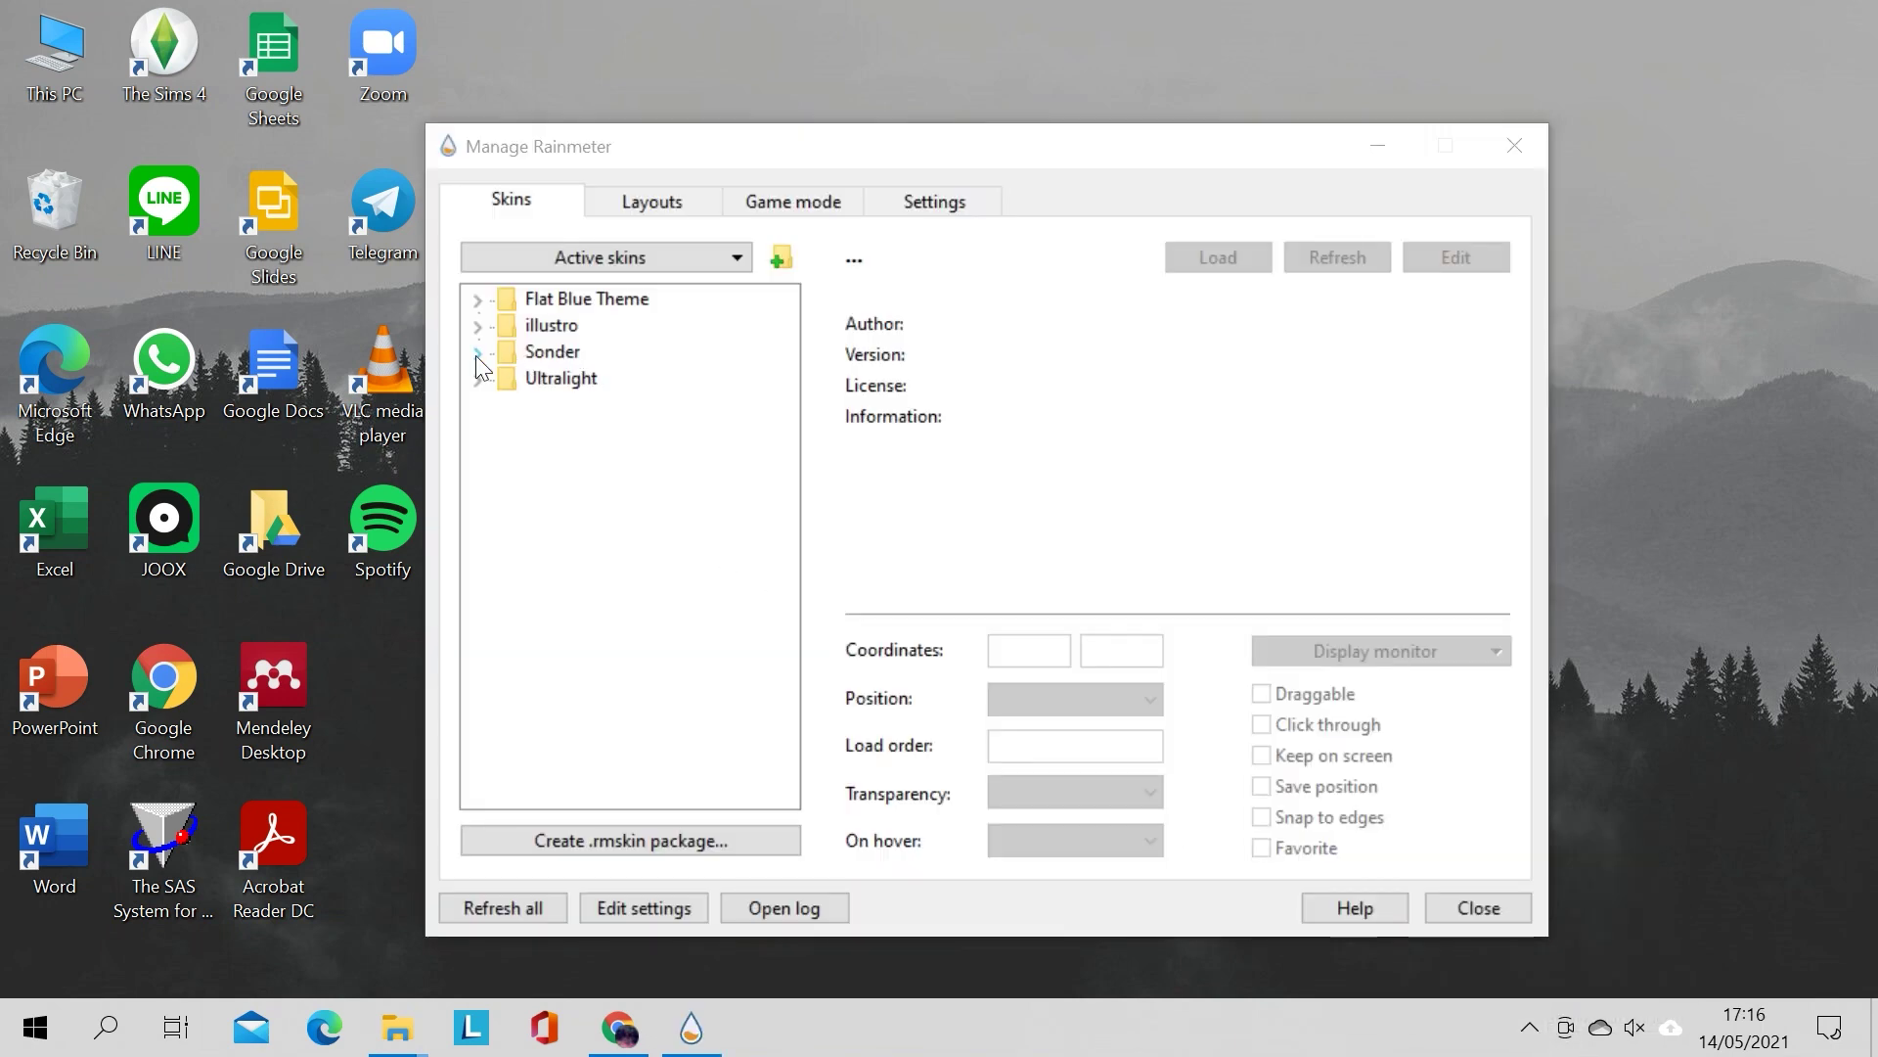
click(477, 354)
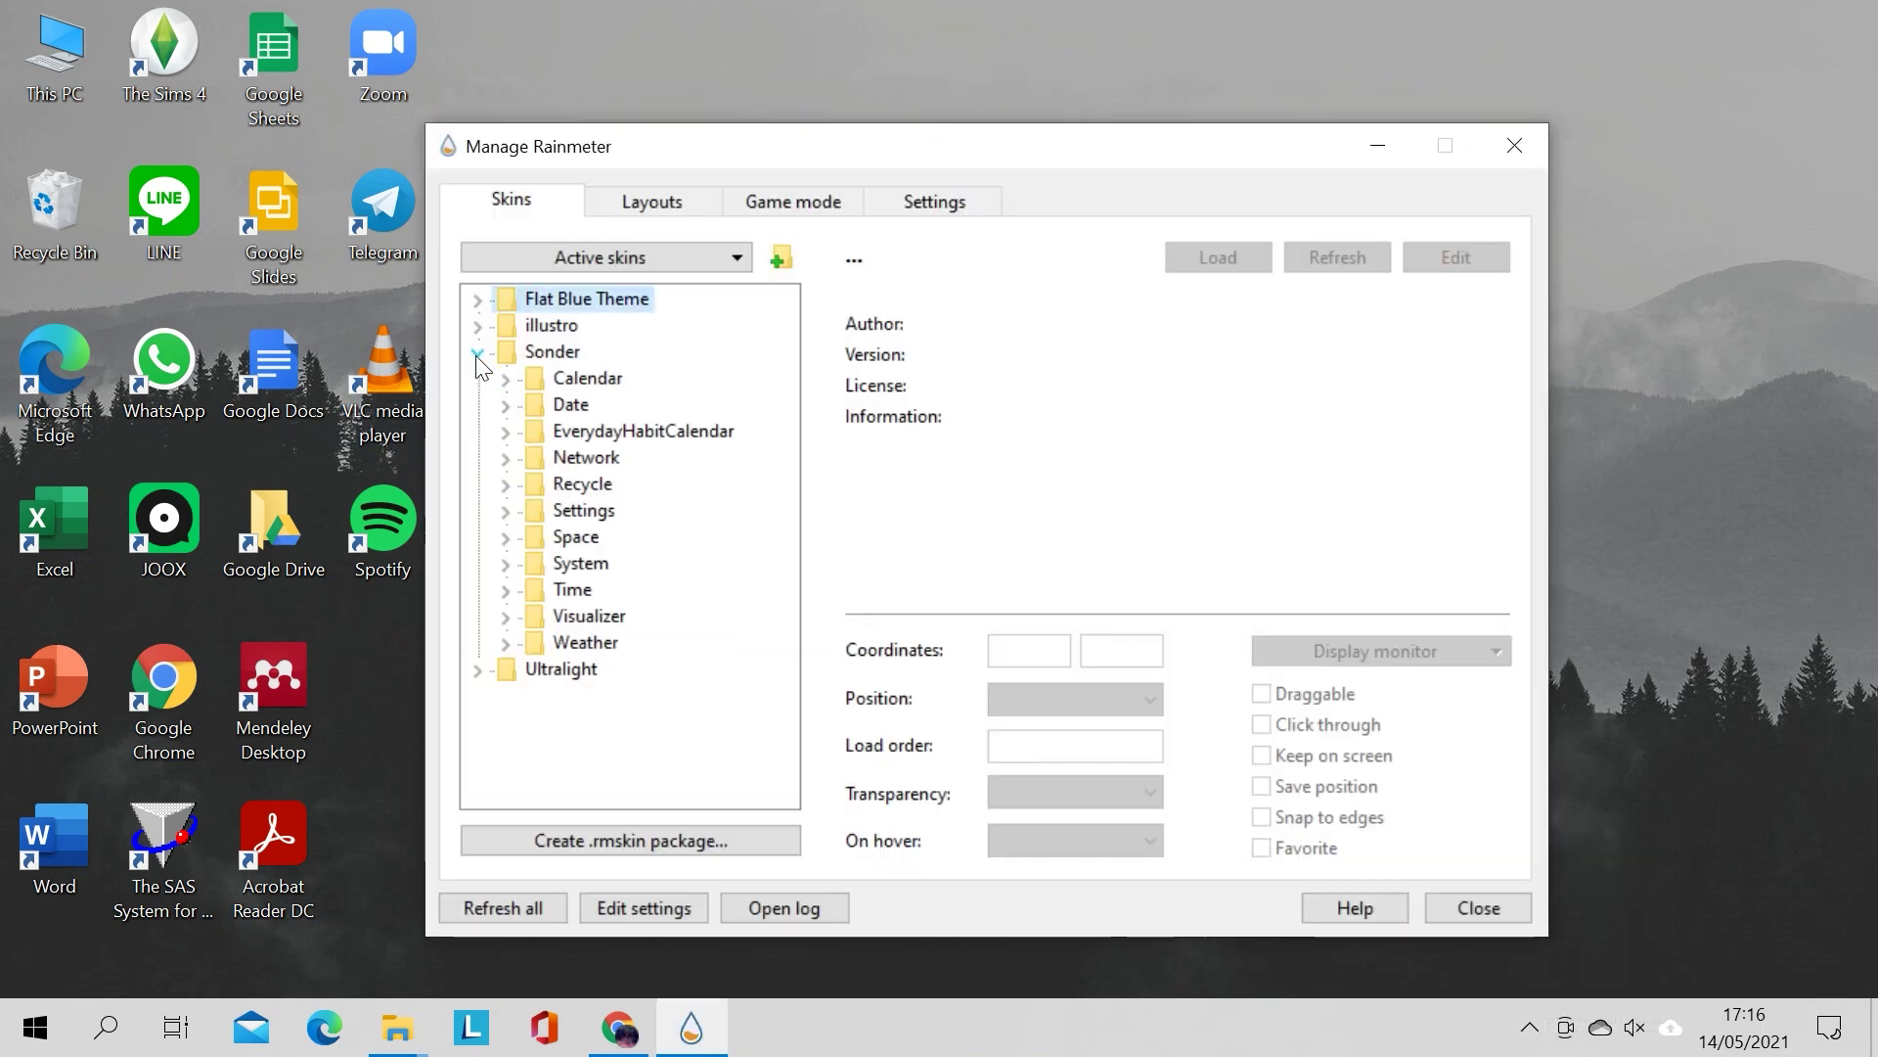
click(536, 354)
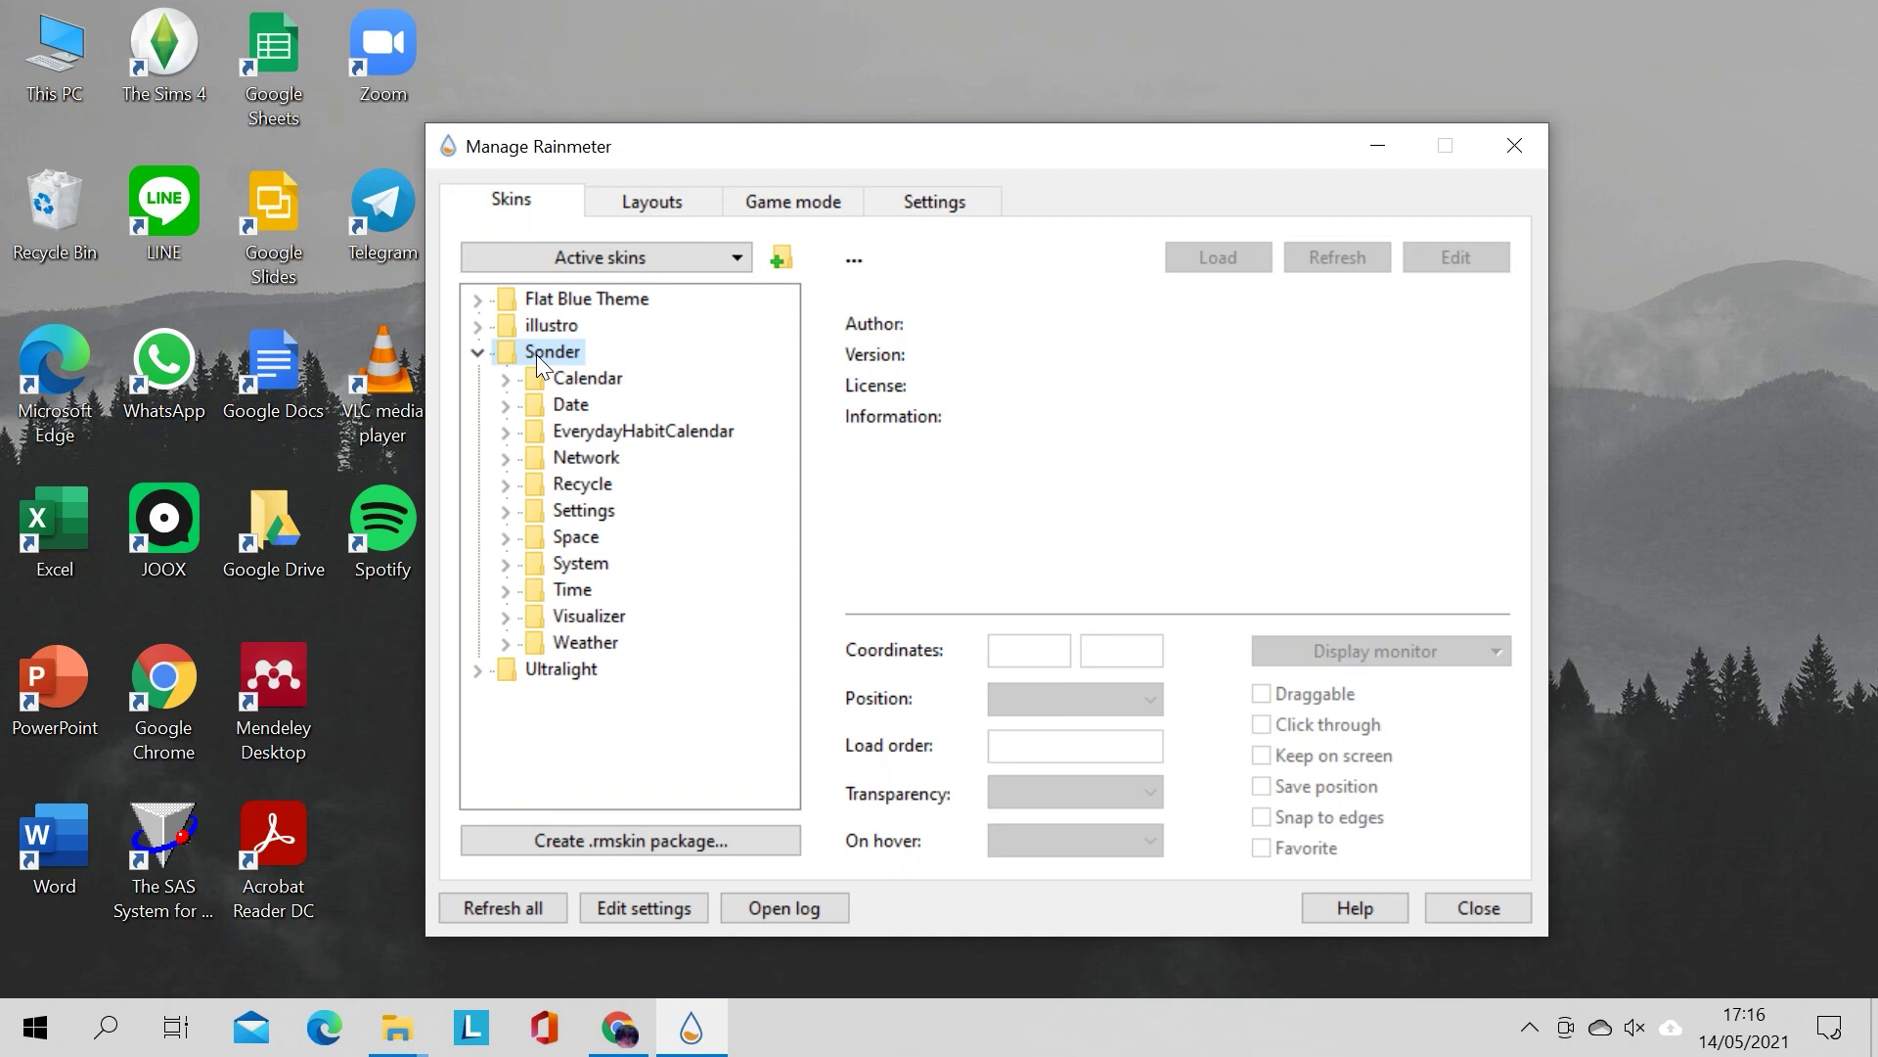
click(571, 409)
click(505, 406)
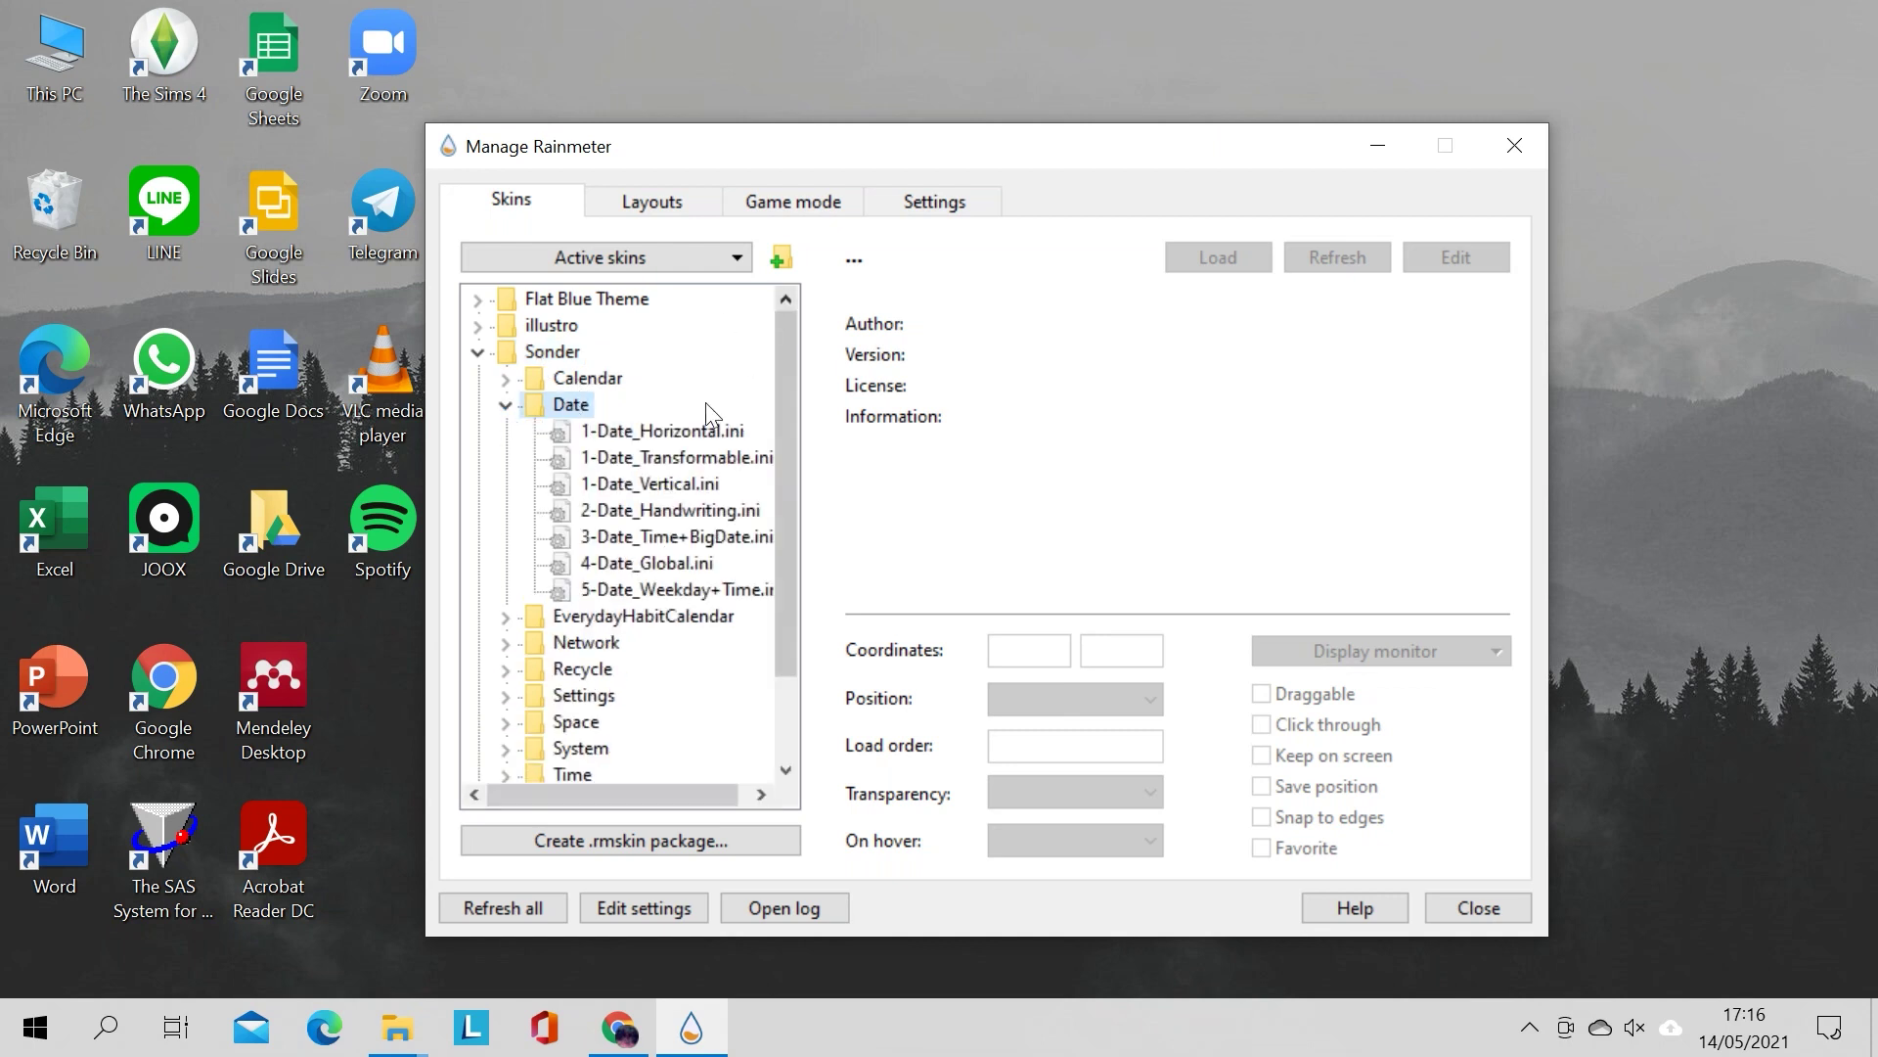
drag(886, 159, 516, 151)
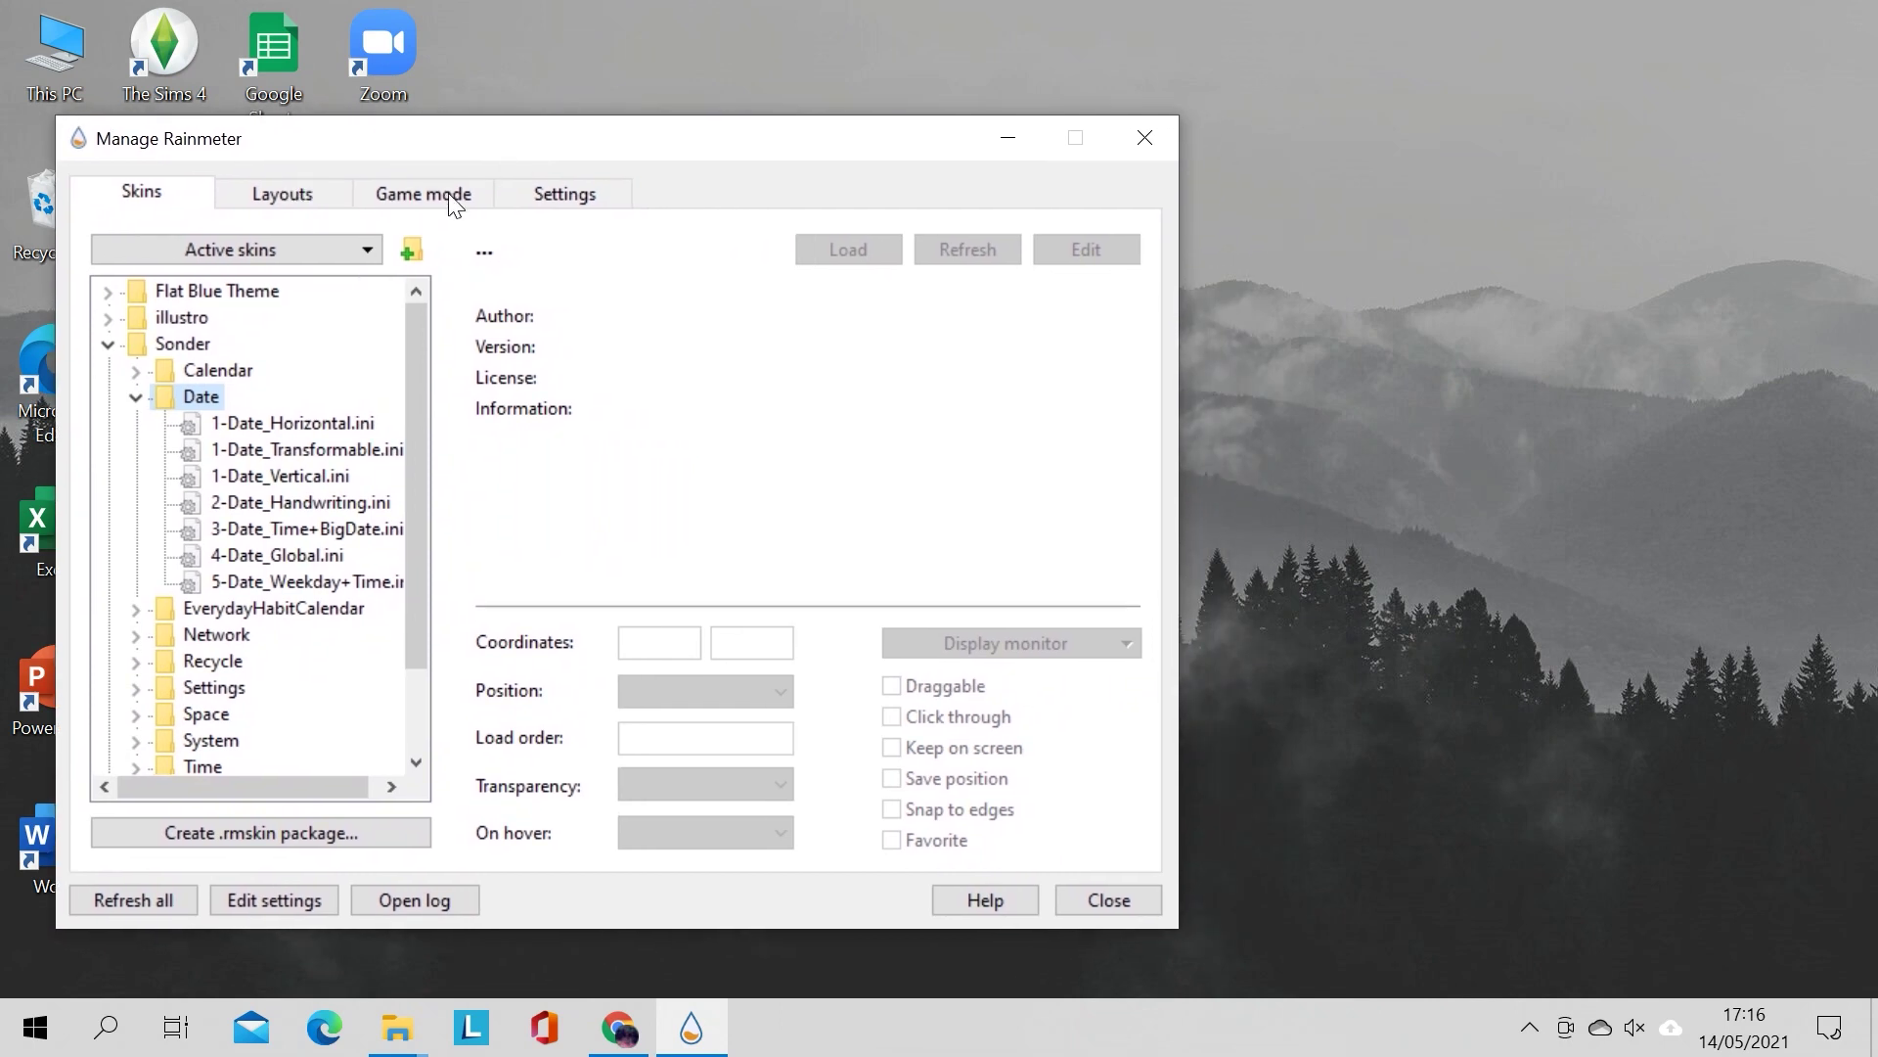
Step: Try the 1-Date_Horizontal and 1-Date_Transformable skins, placing each over the mountains beside the manager window
double_click(293, 423)
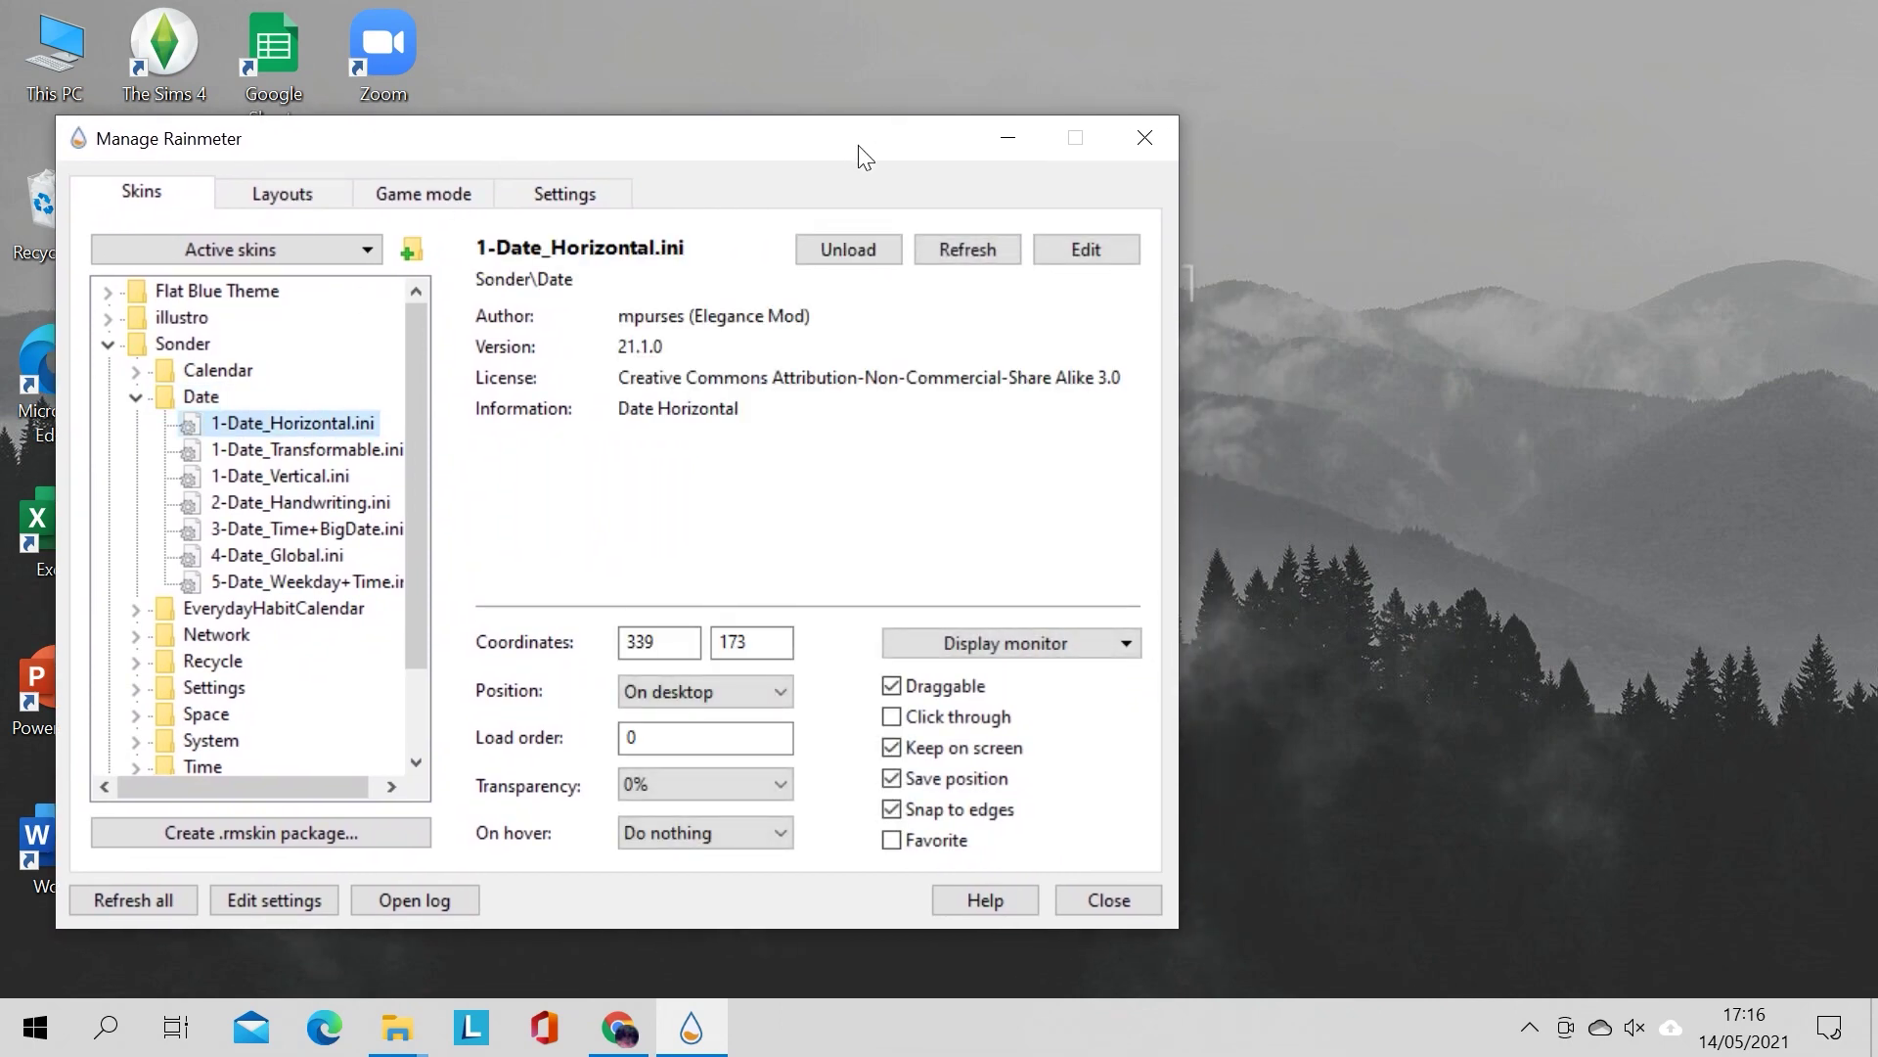
drag(865, 157, 770, 158)
drag(1125, 290, 1567, 334)
double_click(281, 453)
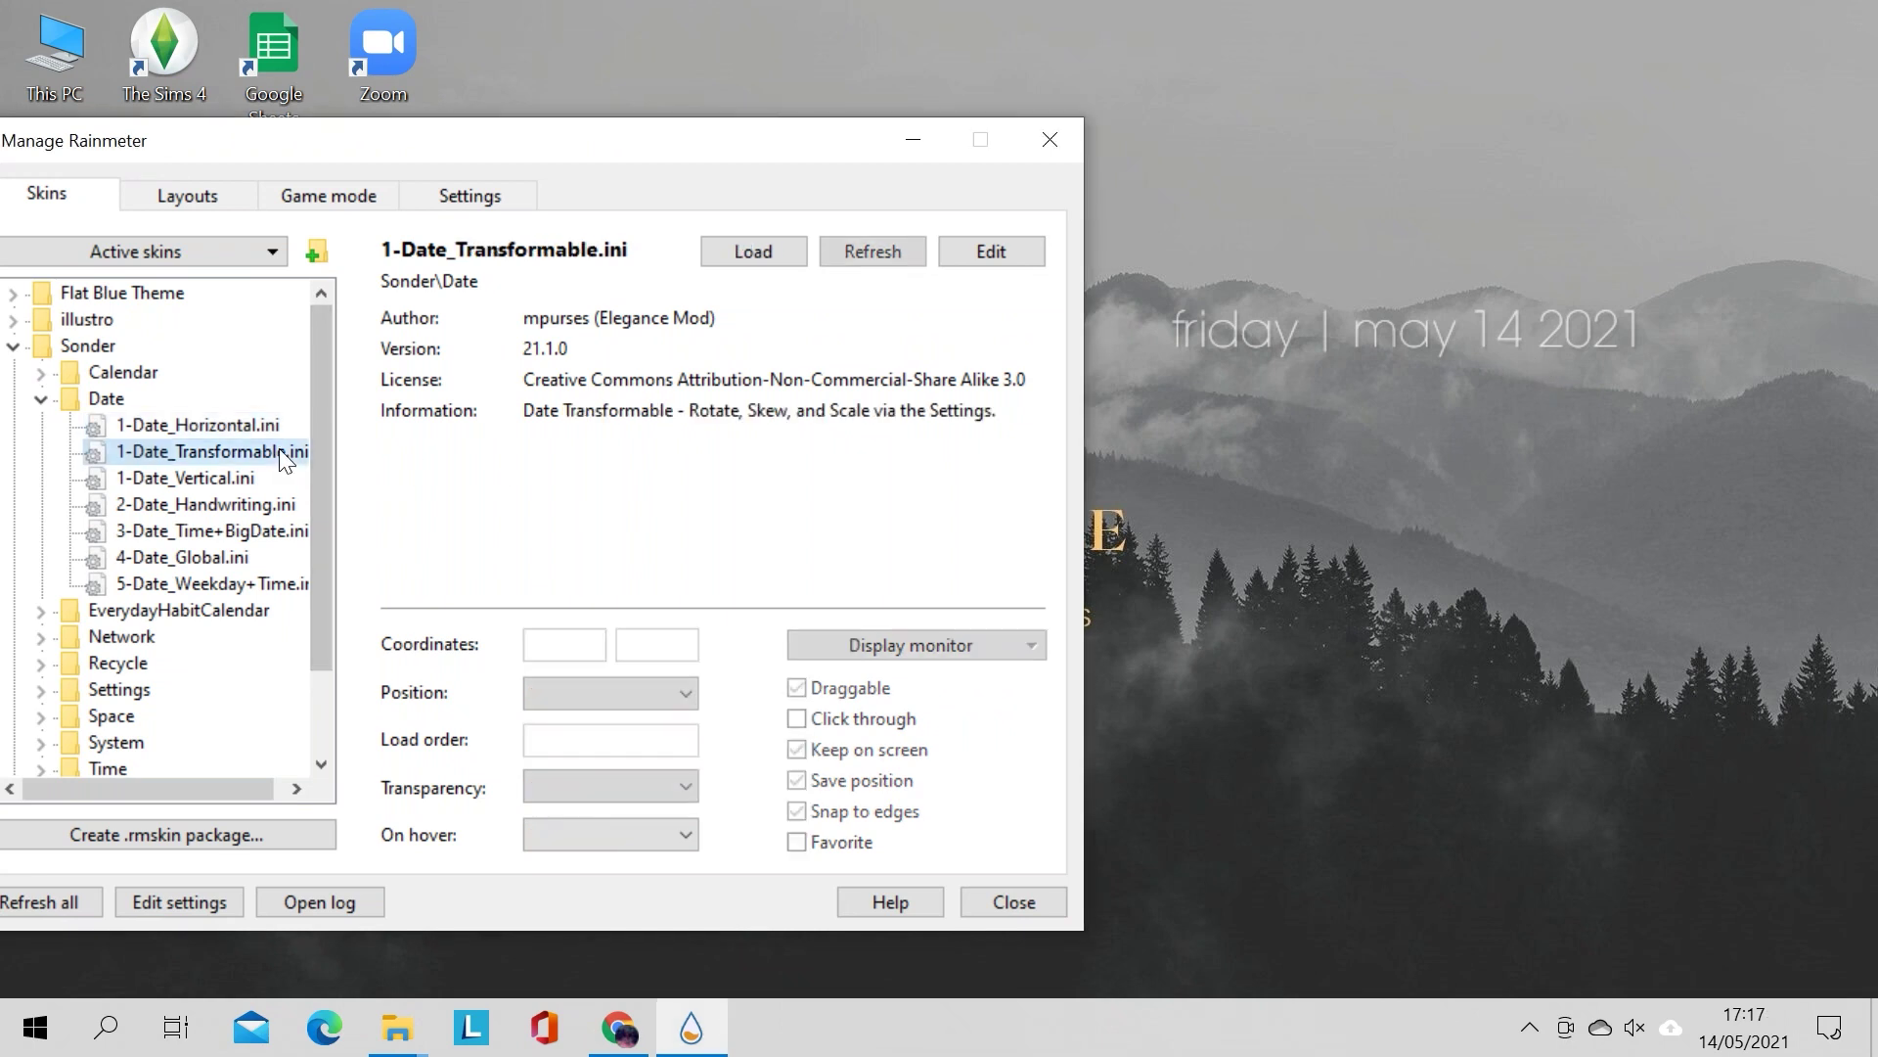
drag(1393, 567, 1409, 350)
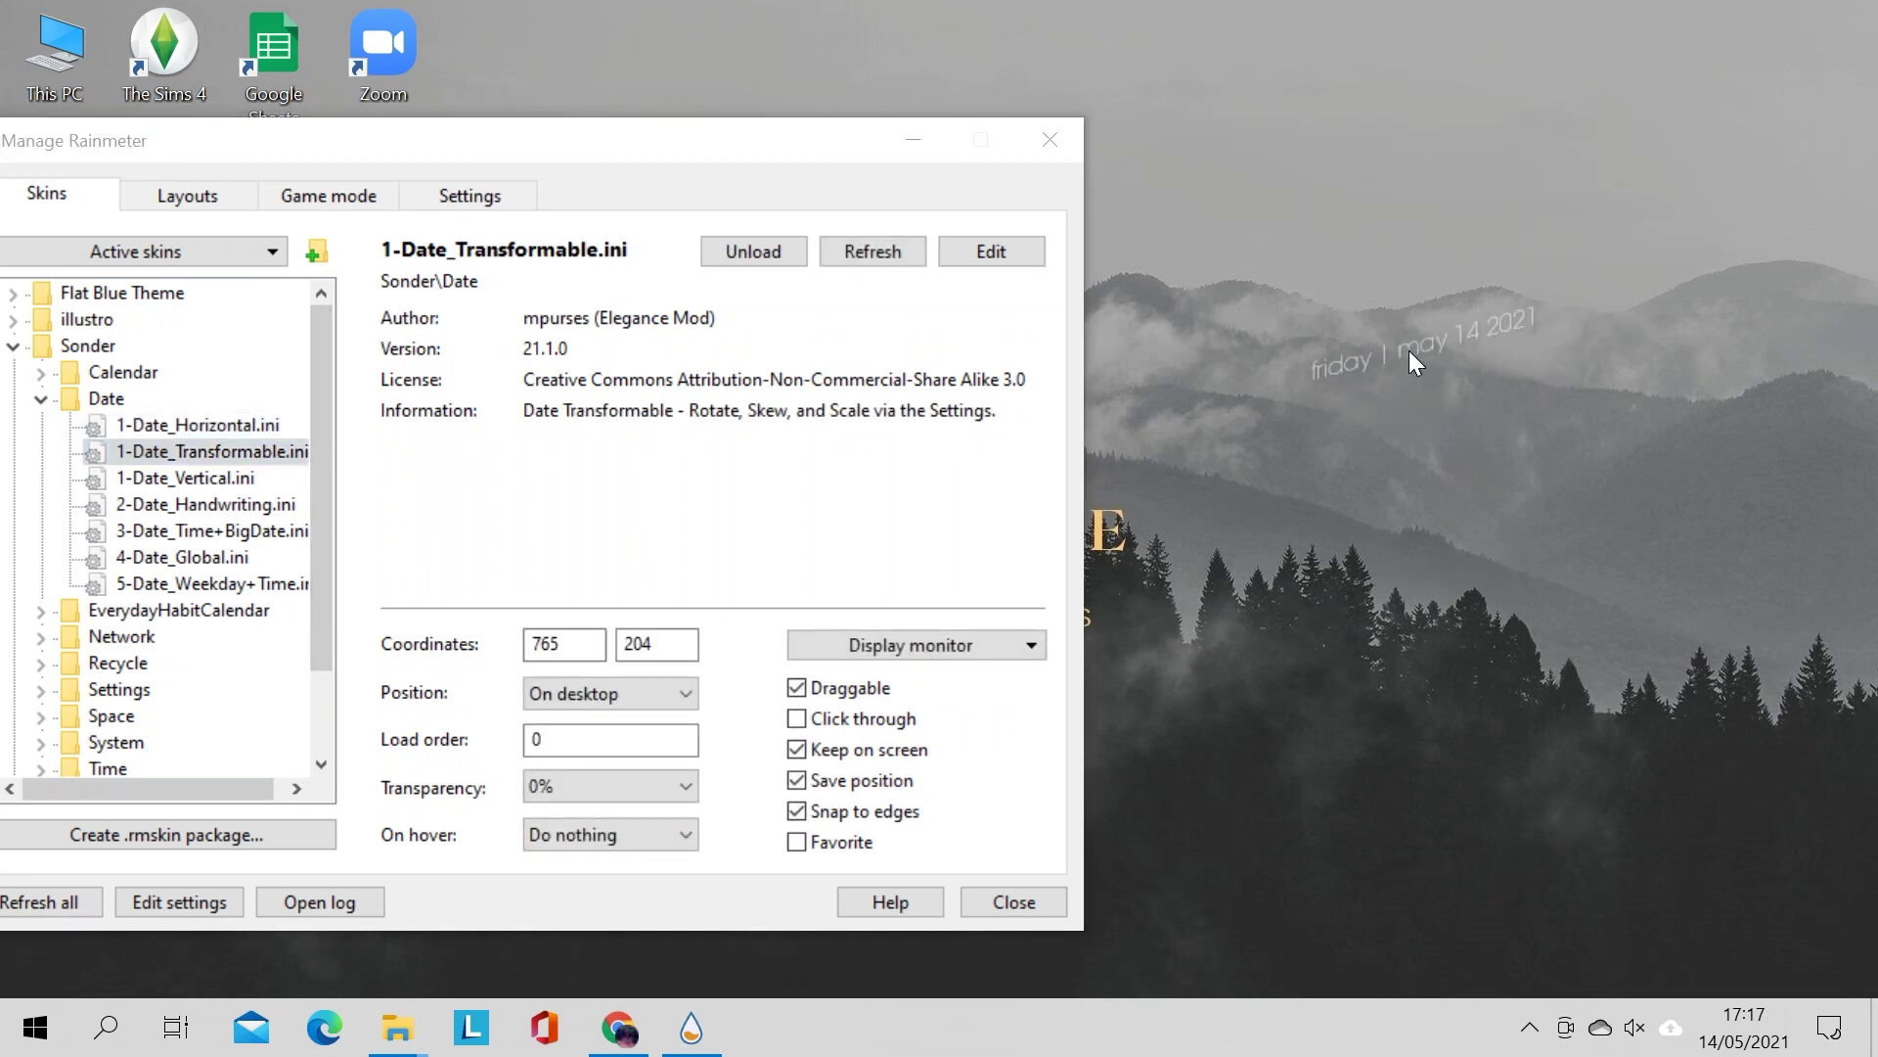
Step: Load the date skins 1-Date_Vertical, 2-Date_Handwriting, 3-Date_Time+BigDate and 4-Date_Global in turn, ending with 5-Date_Weekday+Time
double_click(233, 483)
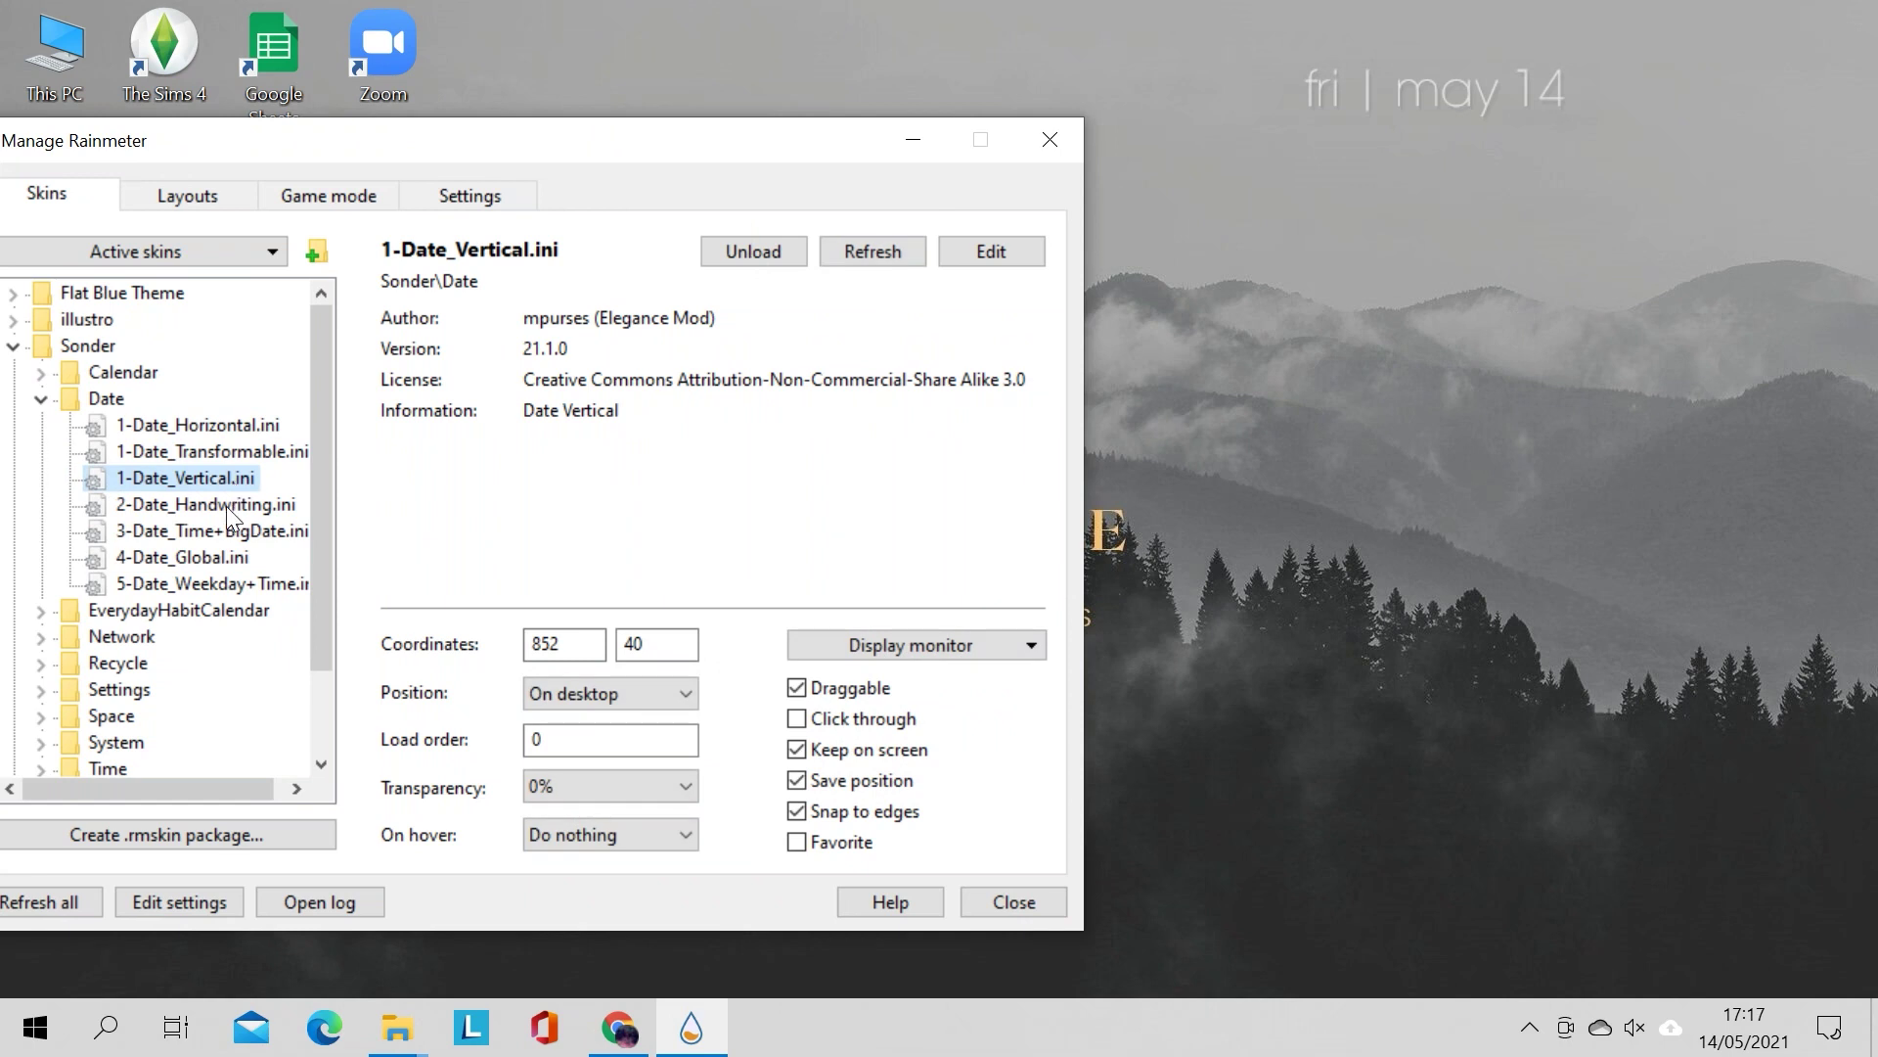
double_click(226, 505)
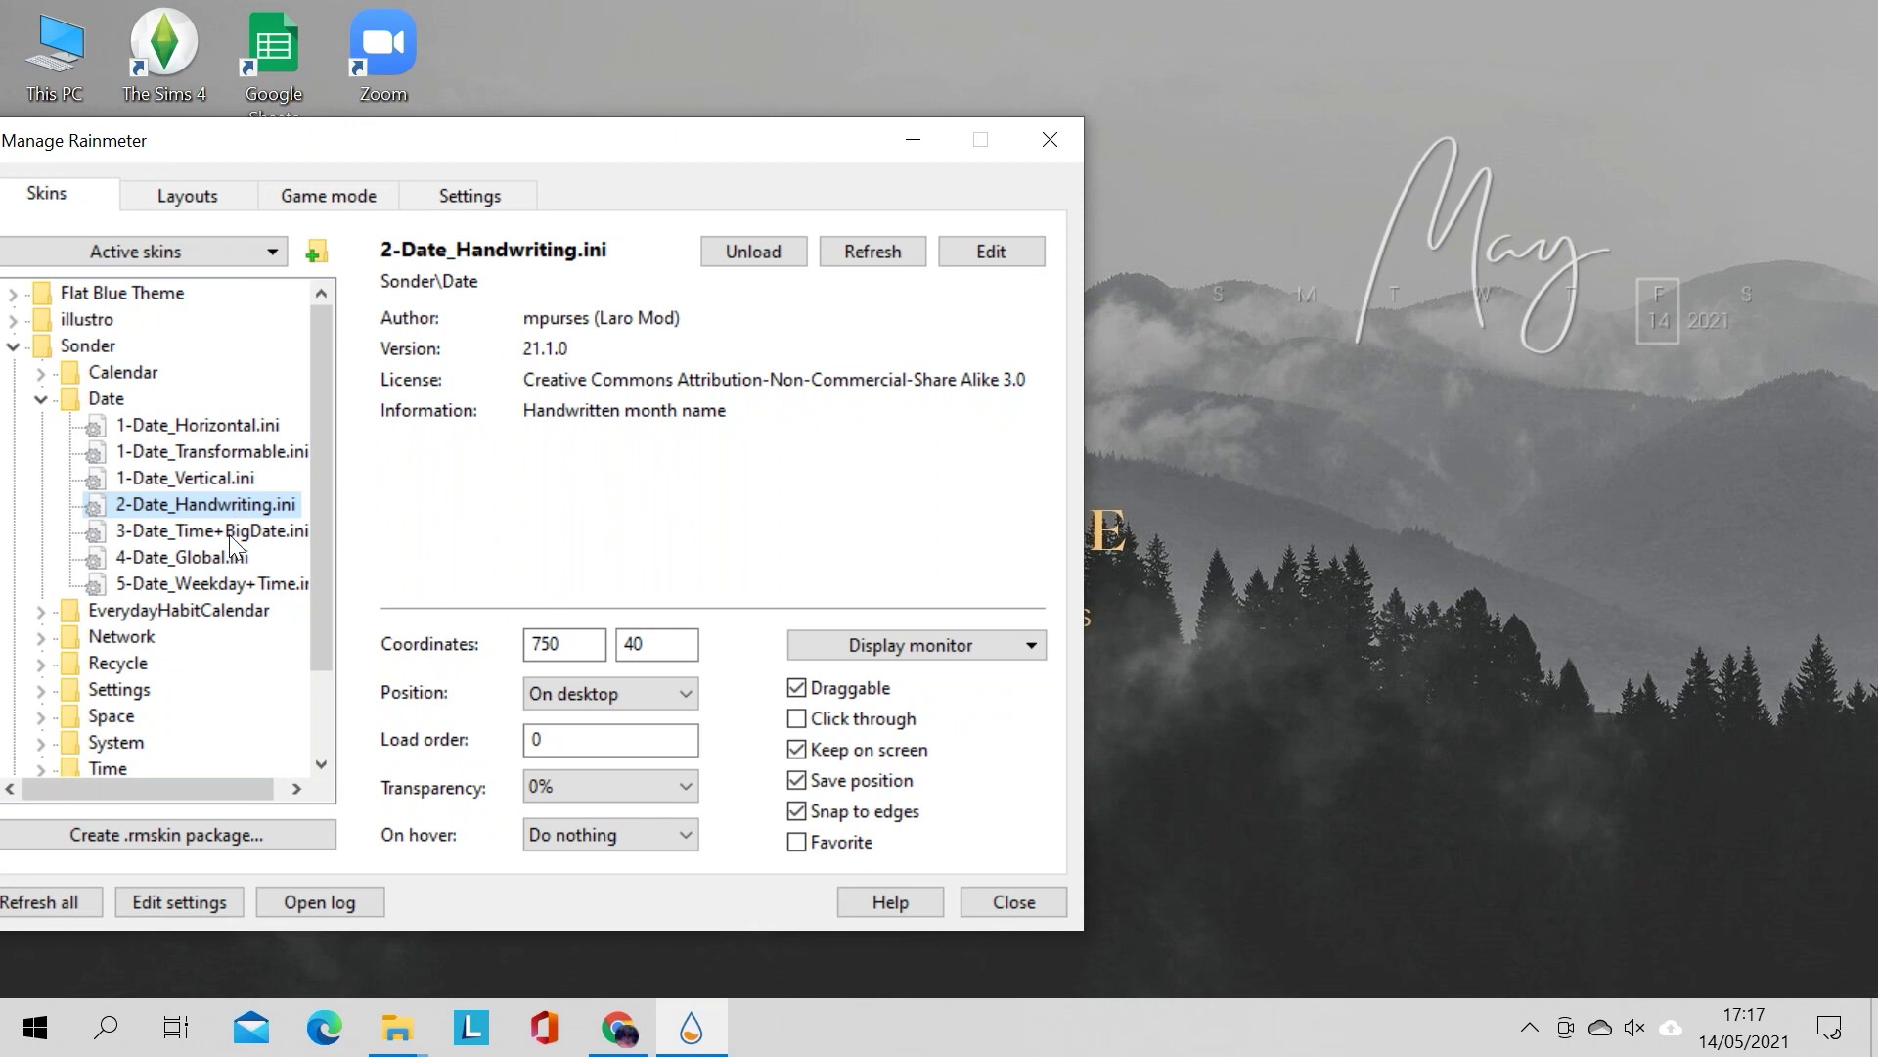
double_click(229, 534)
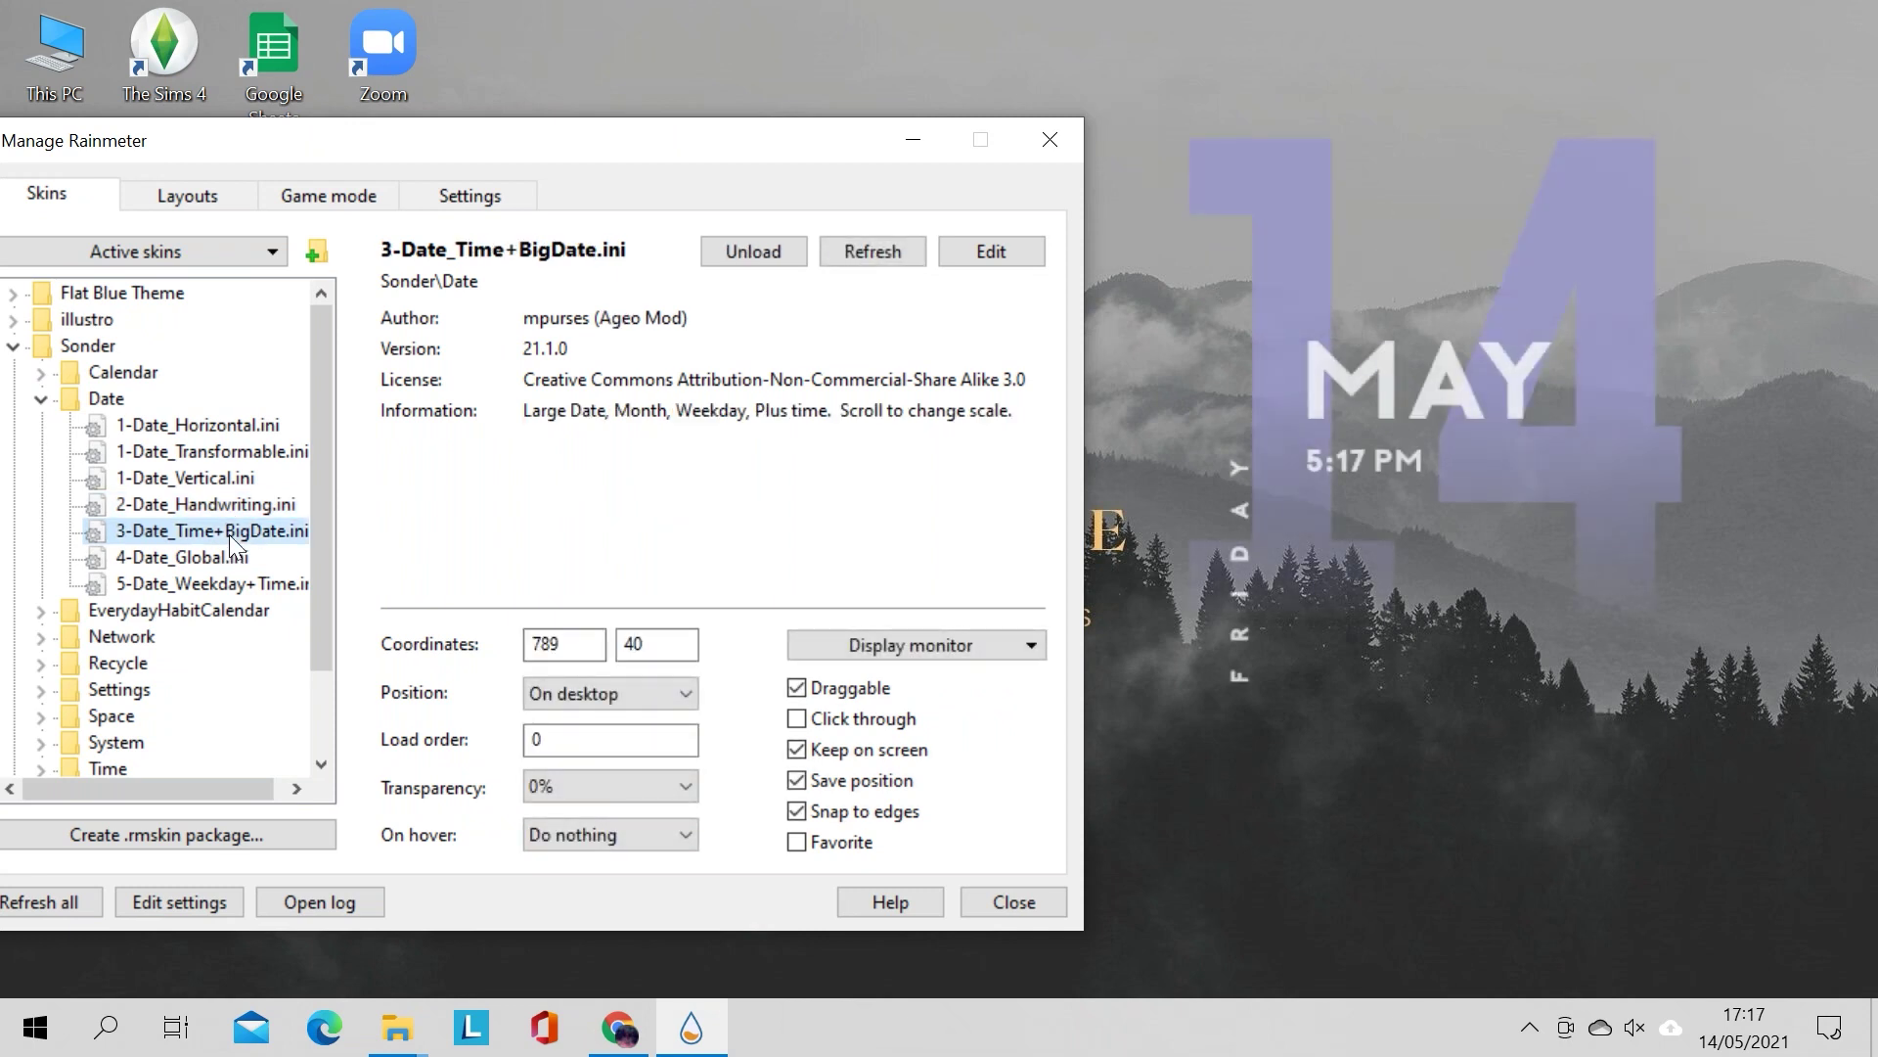
double_click(225, 556)
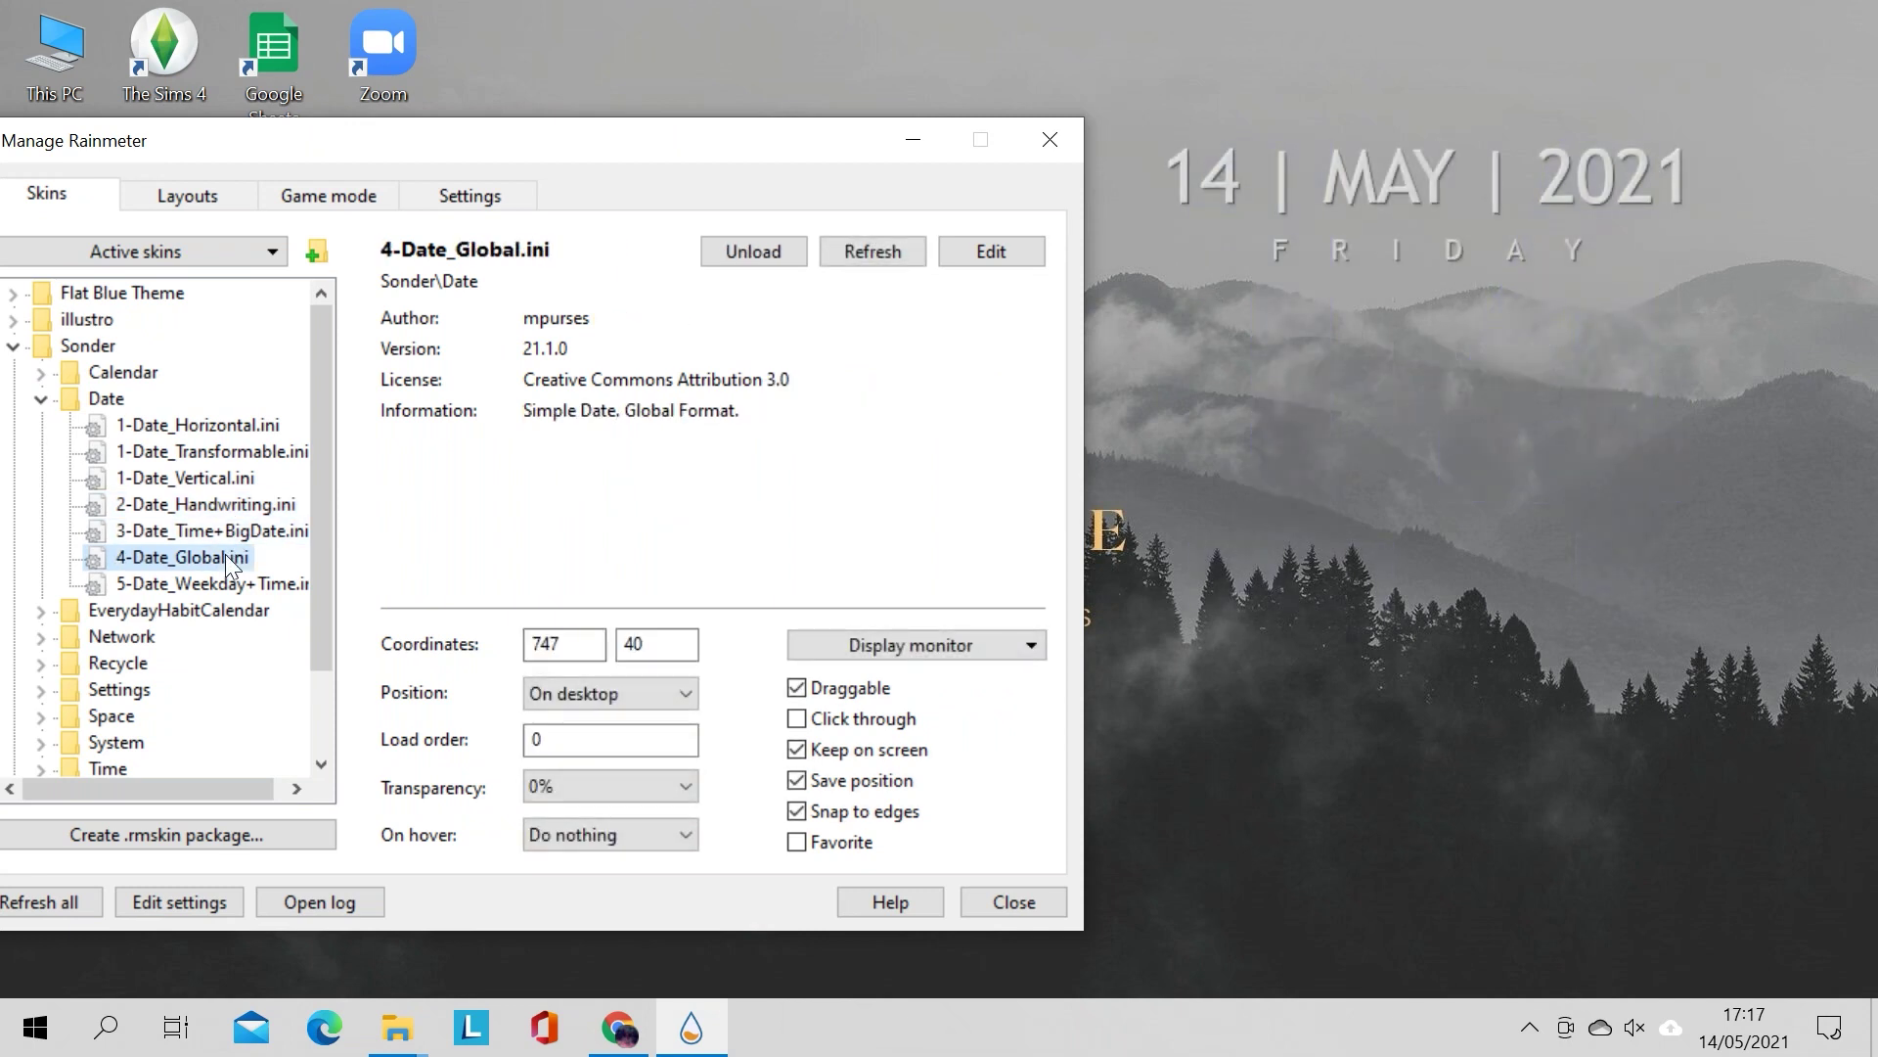
double_click(213, 579)
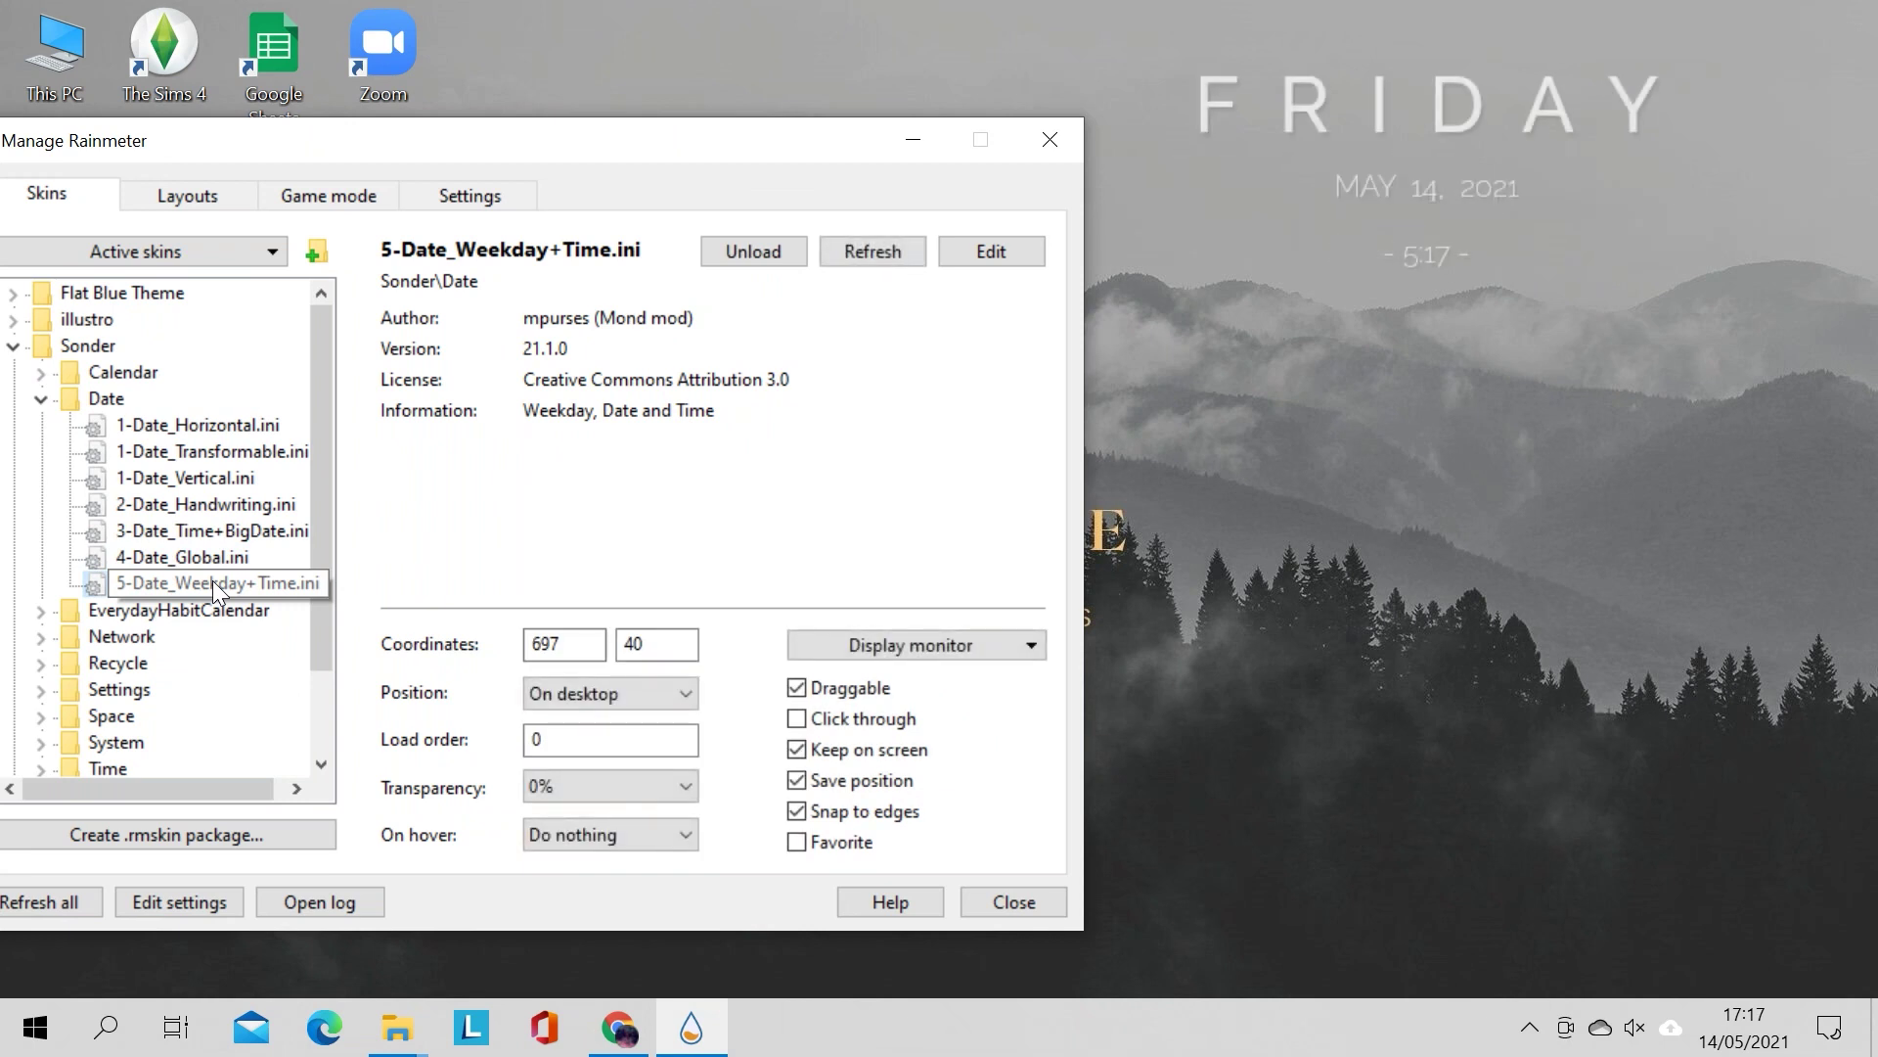
Step: Load the 1-Date_Horizontal skin as the date widget and move the manager window fully into view
double_click(208, 424)
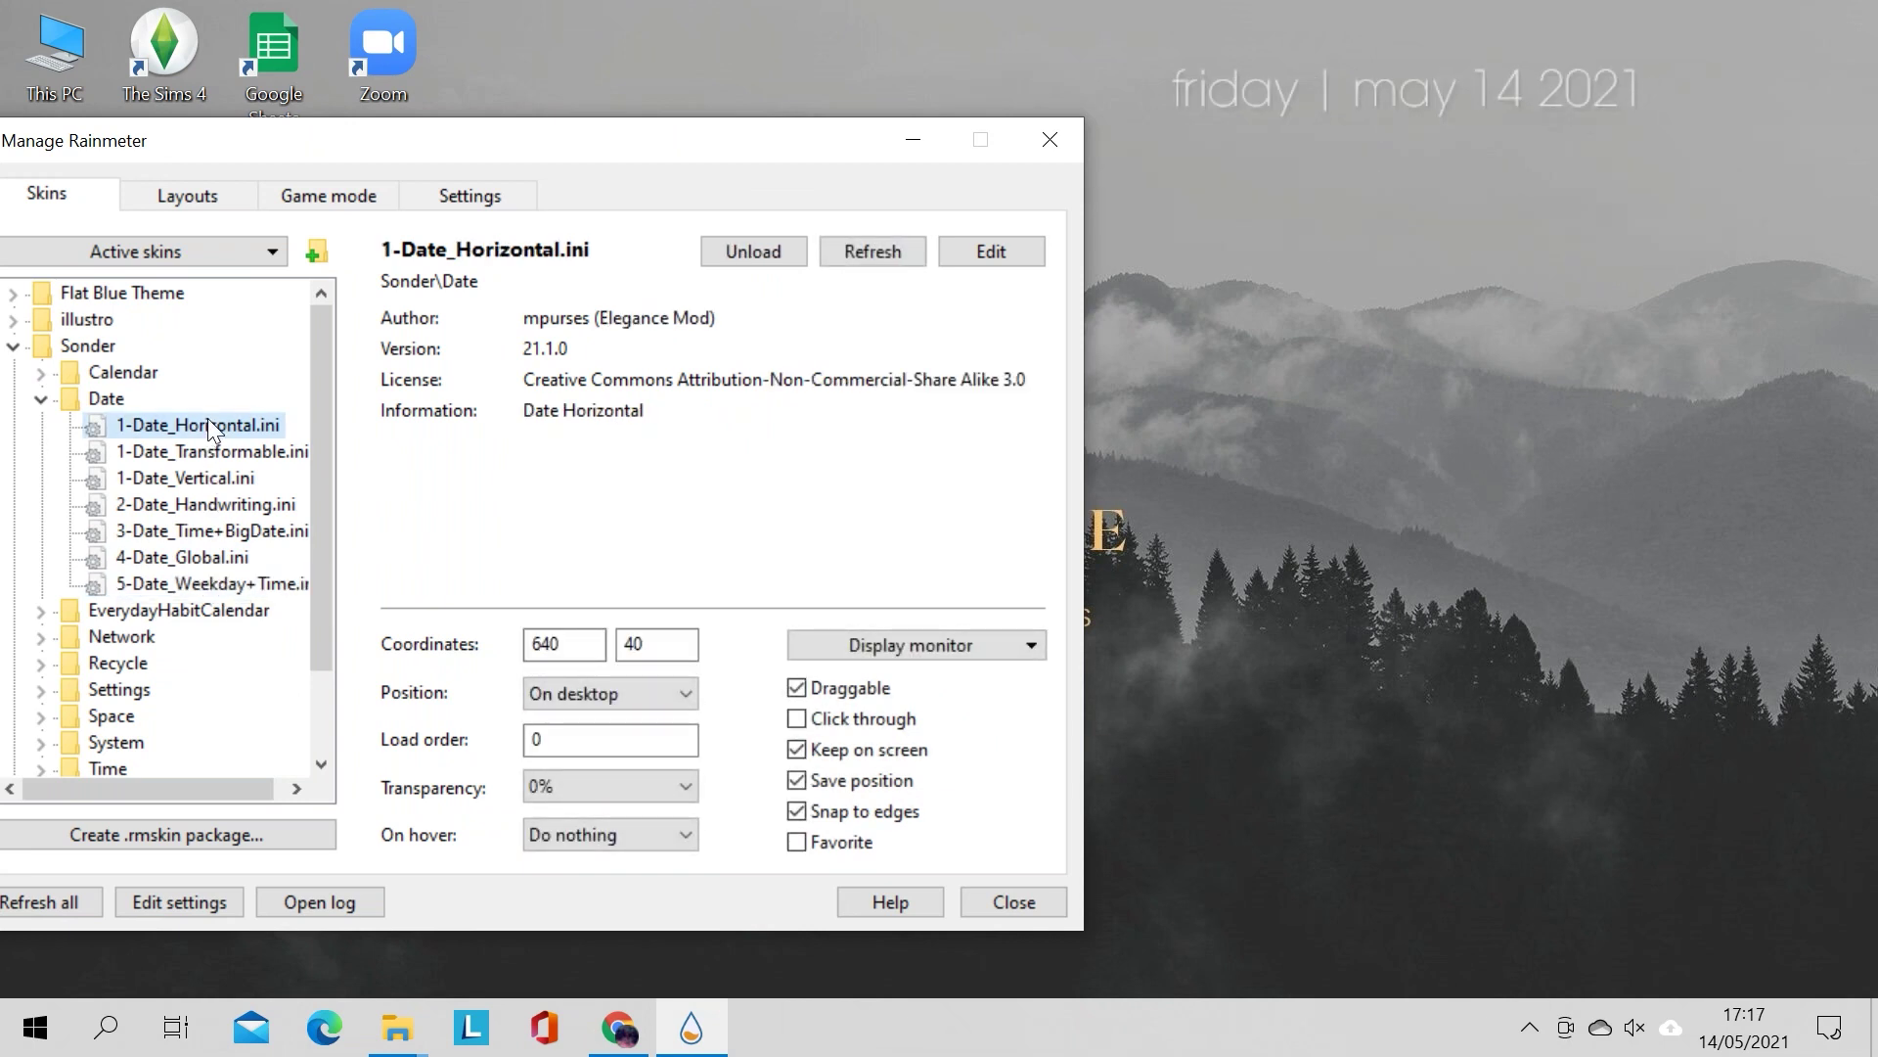
drag(678, 161, 733, 155)
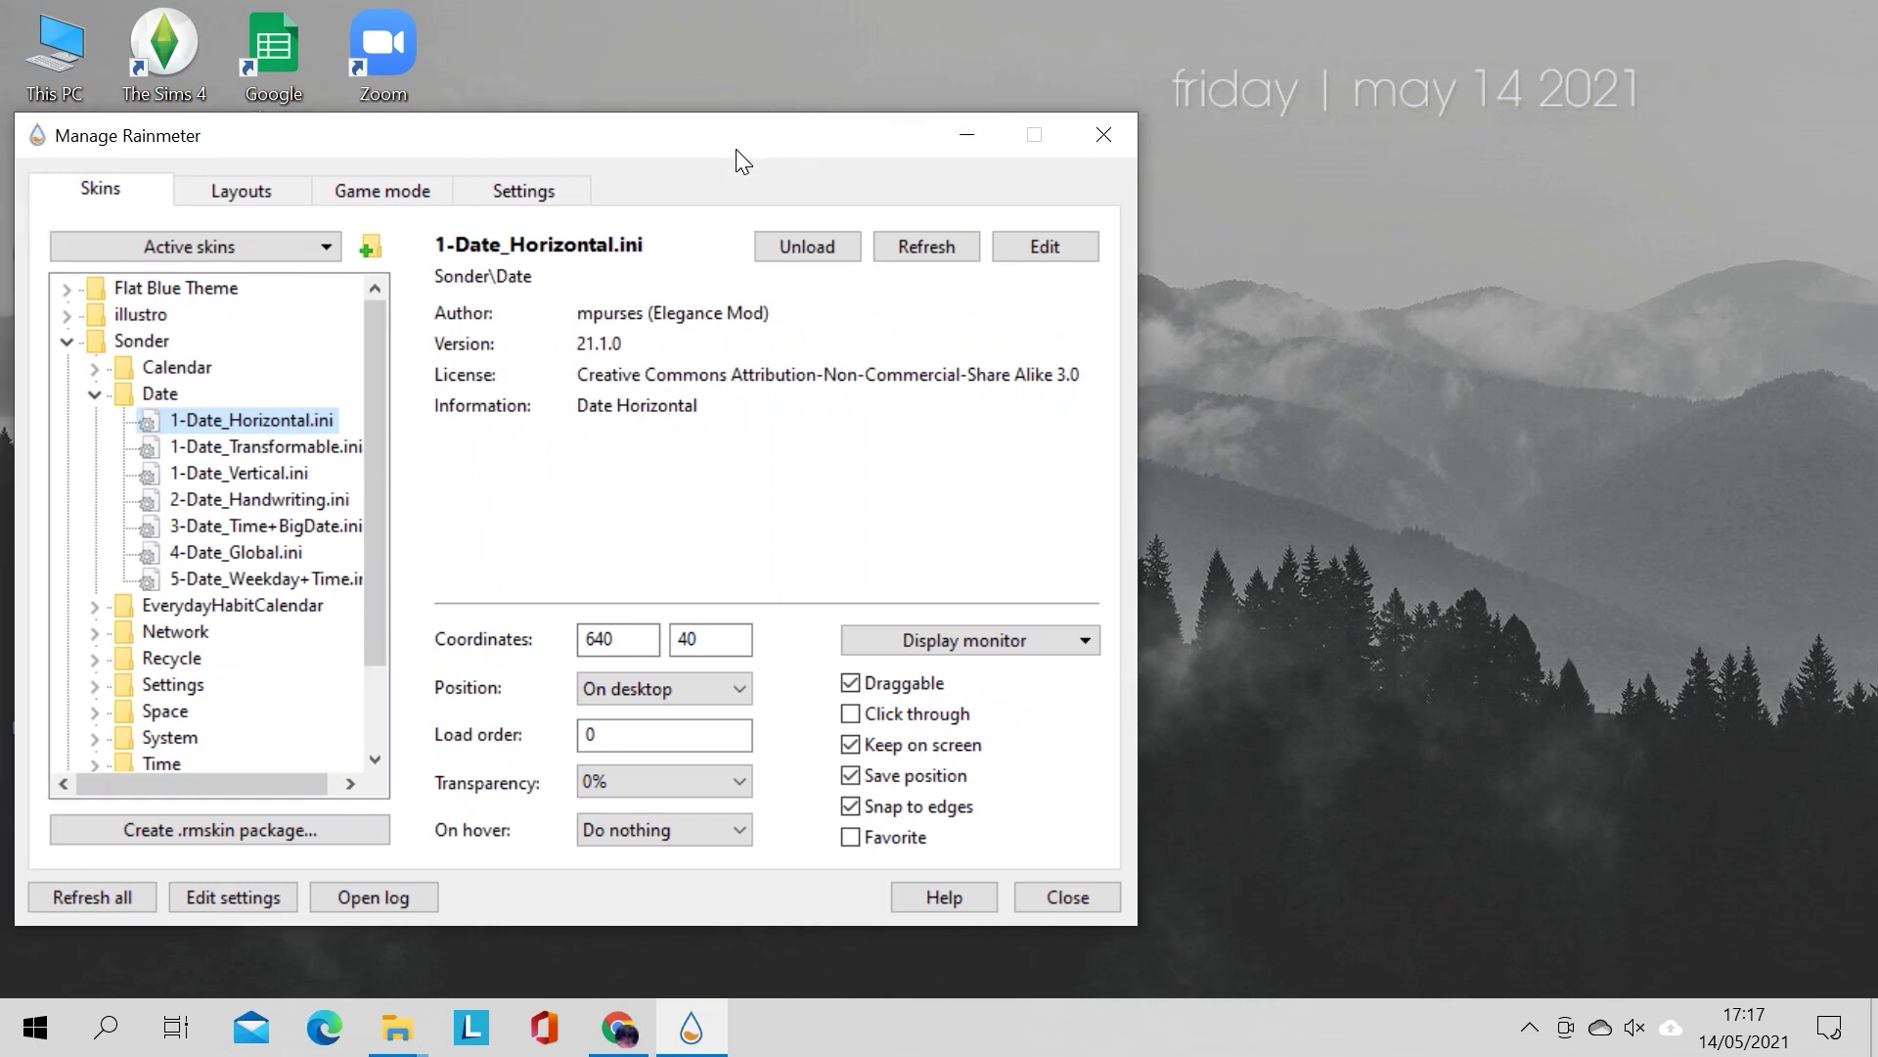
Step: Load the Time_Horizontal skin from Sonder's Time folder and place the clock over the mountains beside the manager window
scroll(200, 641, down, 2)
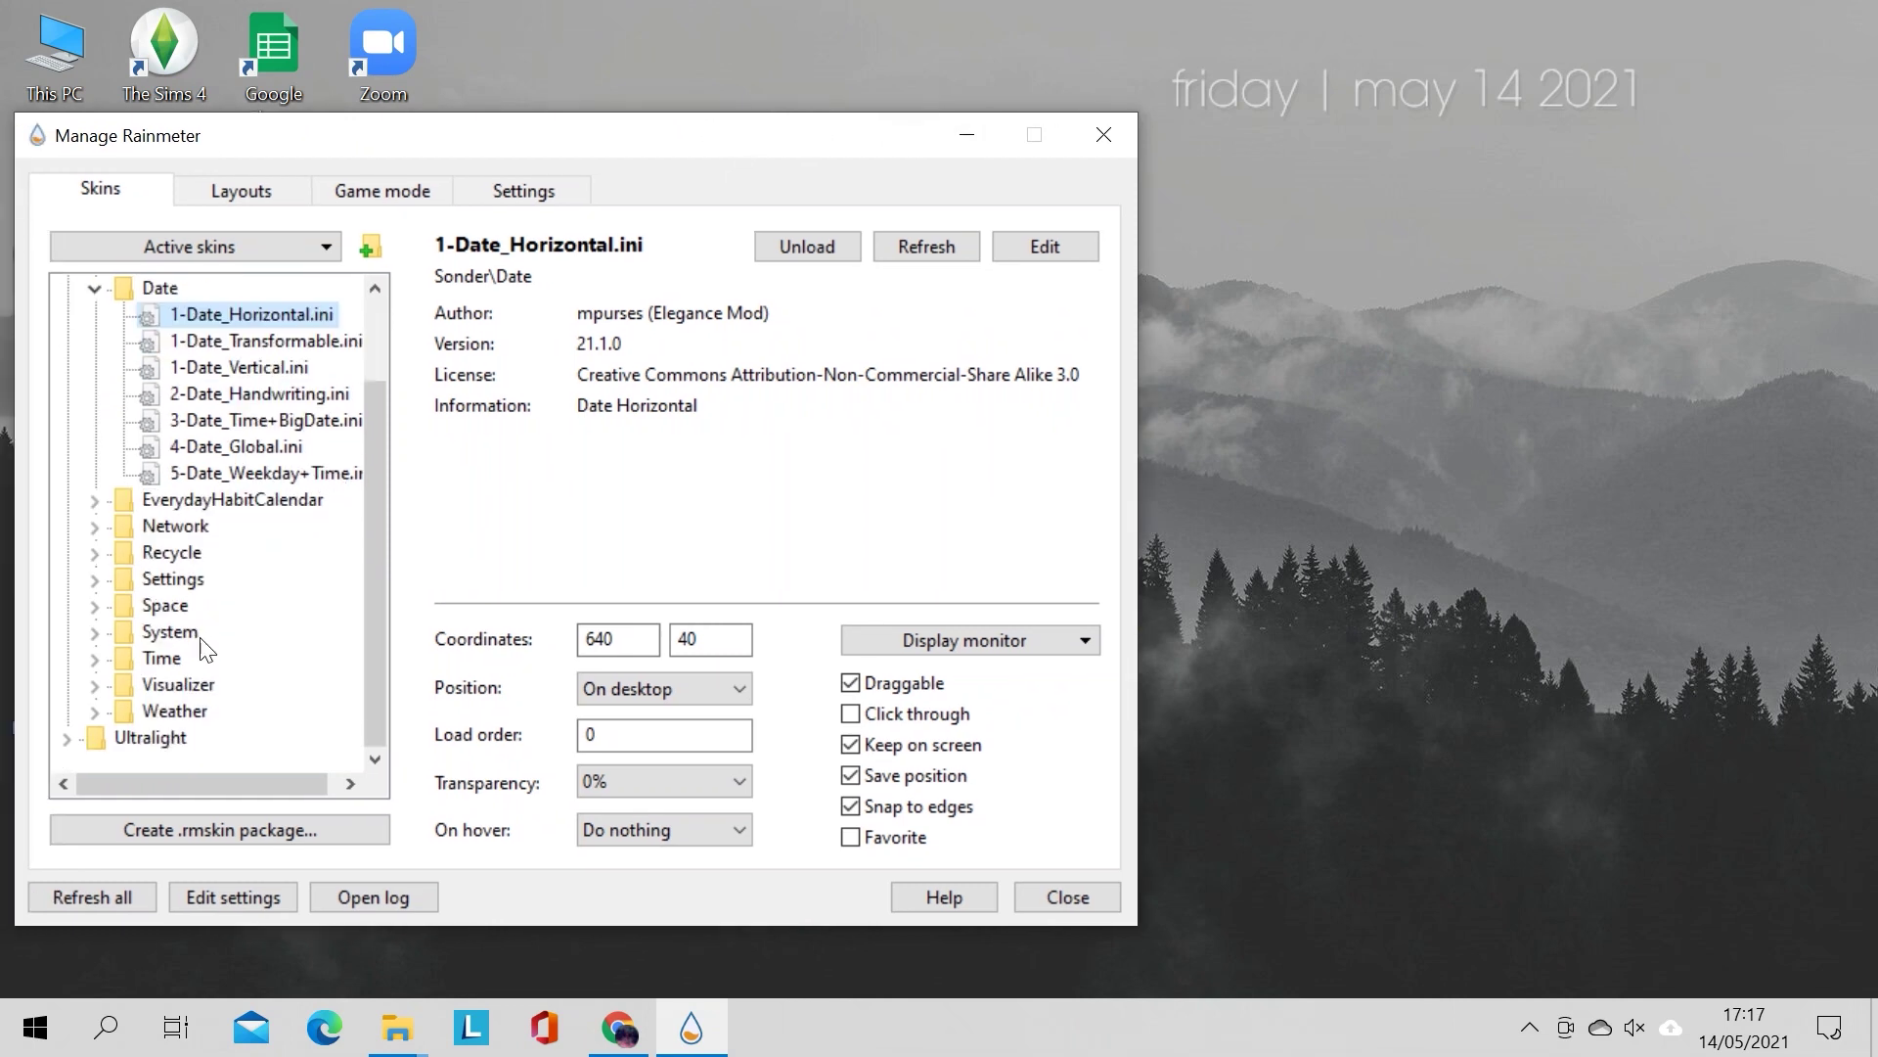
click(96, 659)
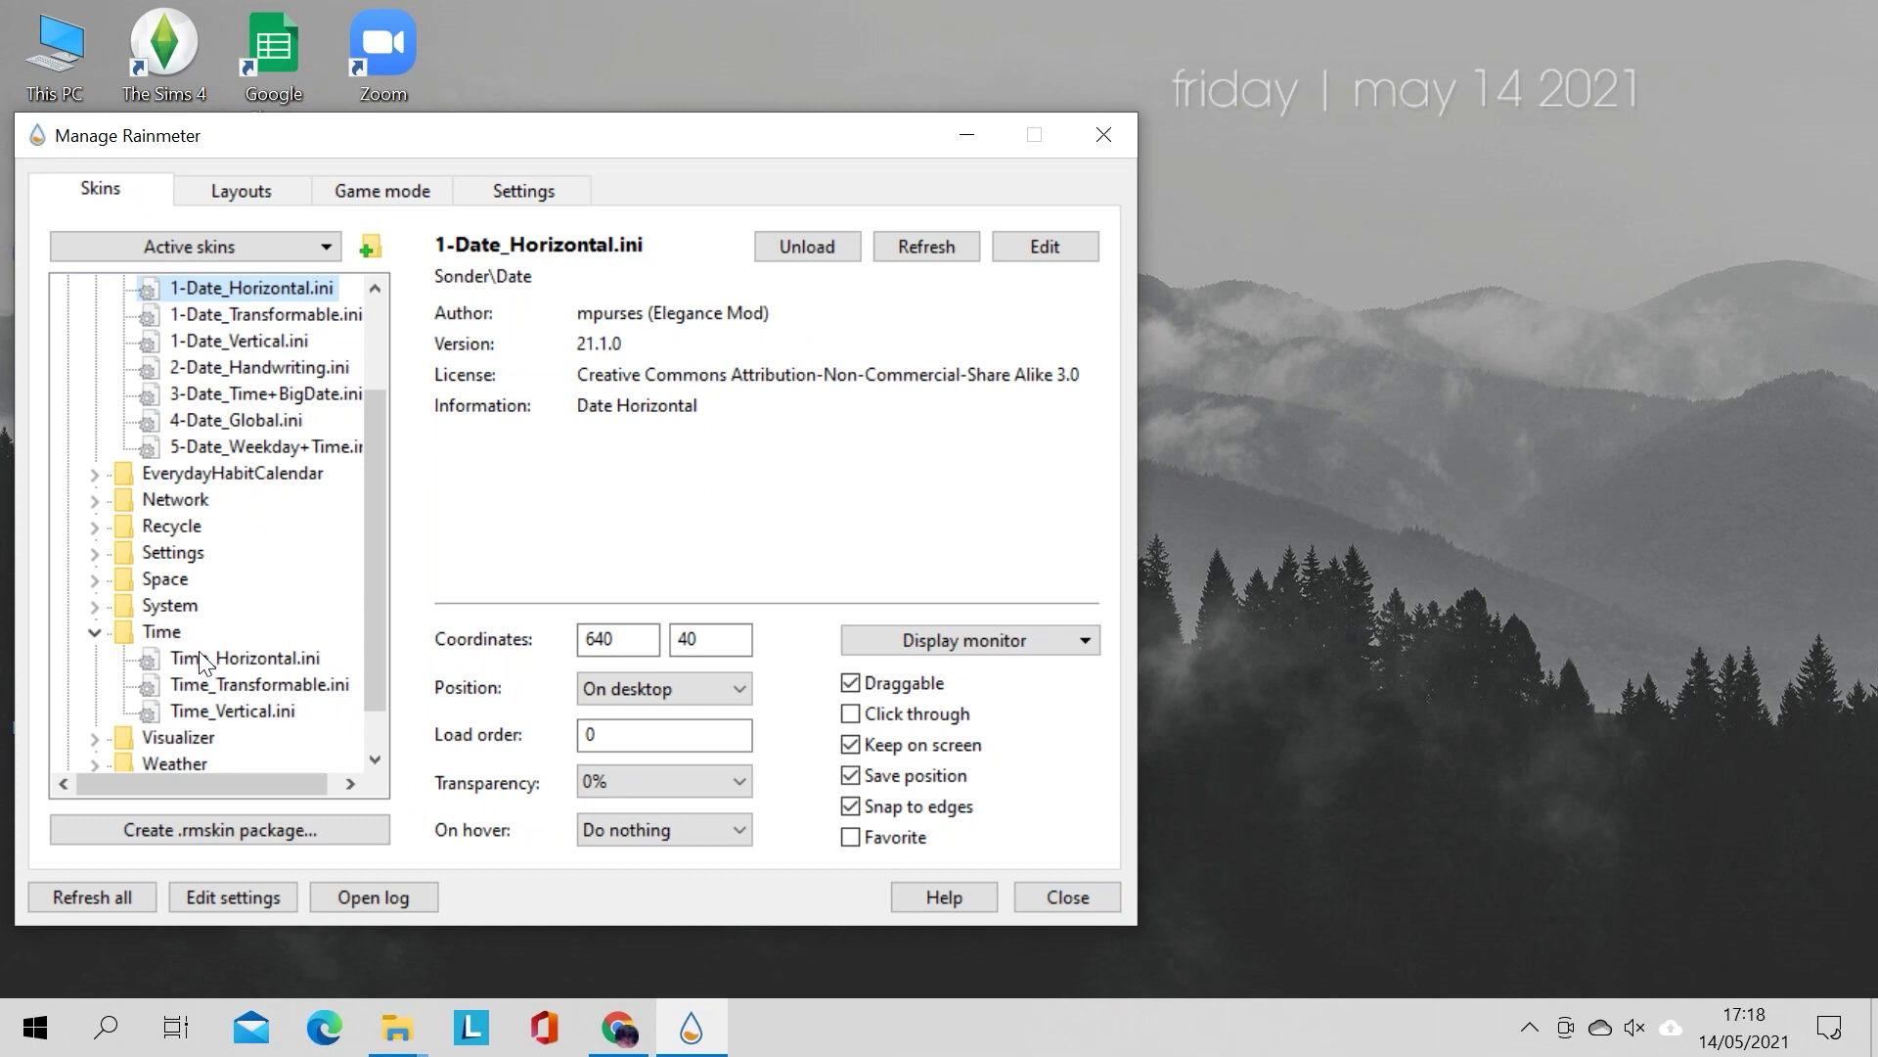
double_click(201, 659)
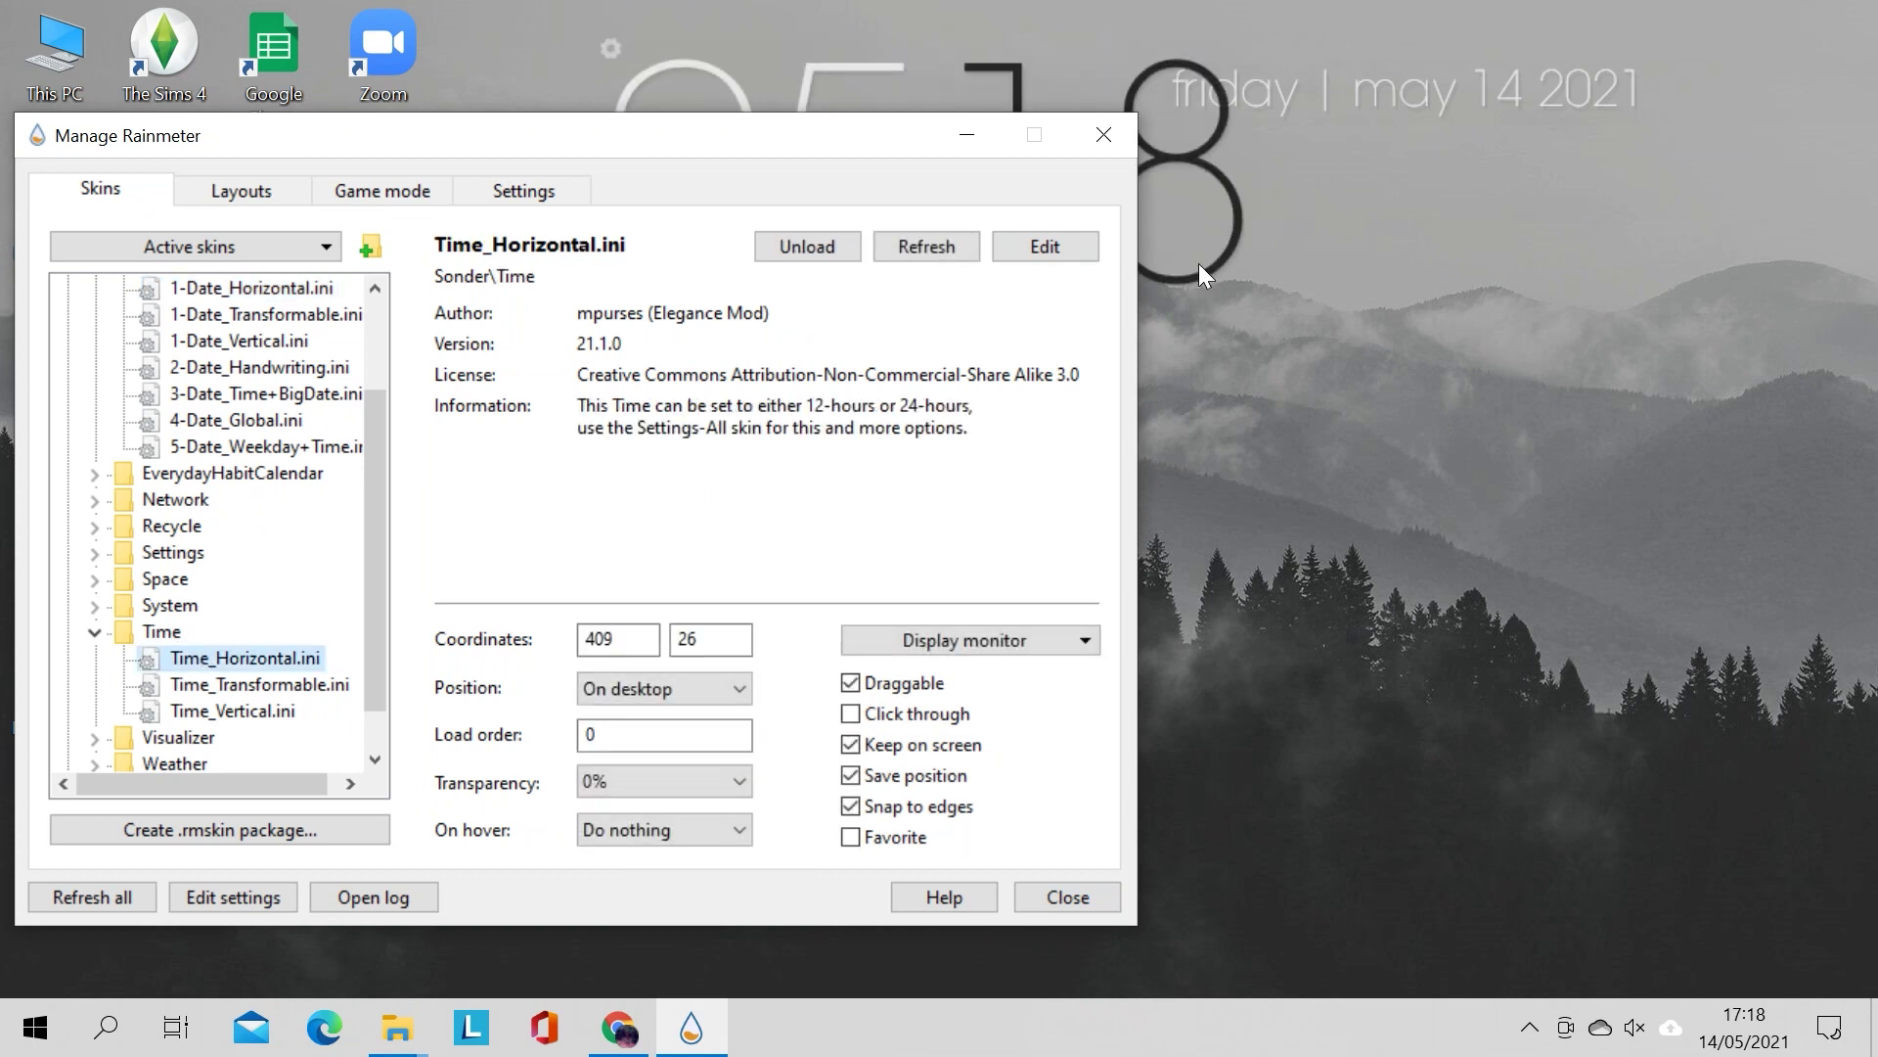
drag(1200, 274, 1808, 567)
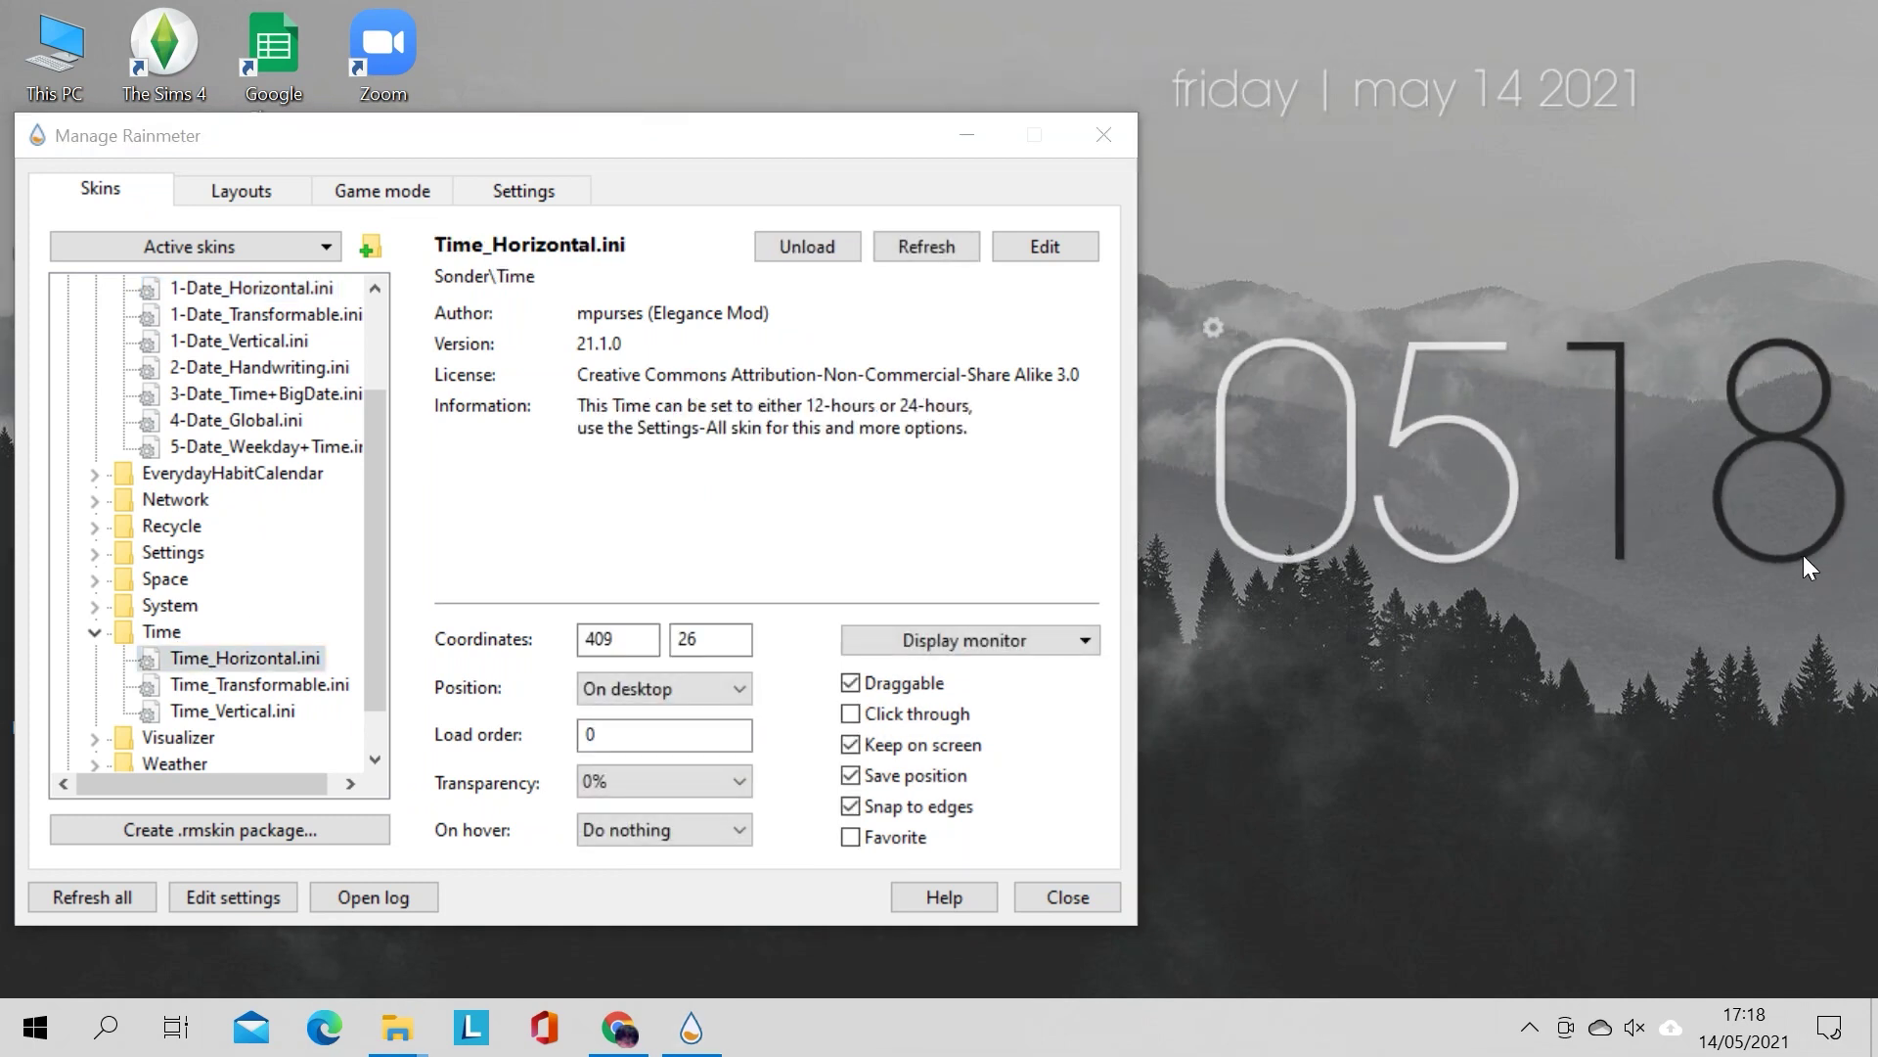
Step: Try the Time_Transformable and Time_Vertical skins in turn, ending with Time_Horizontal loaded again
double_click(284, 686)
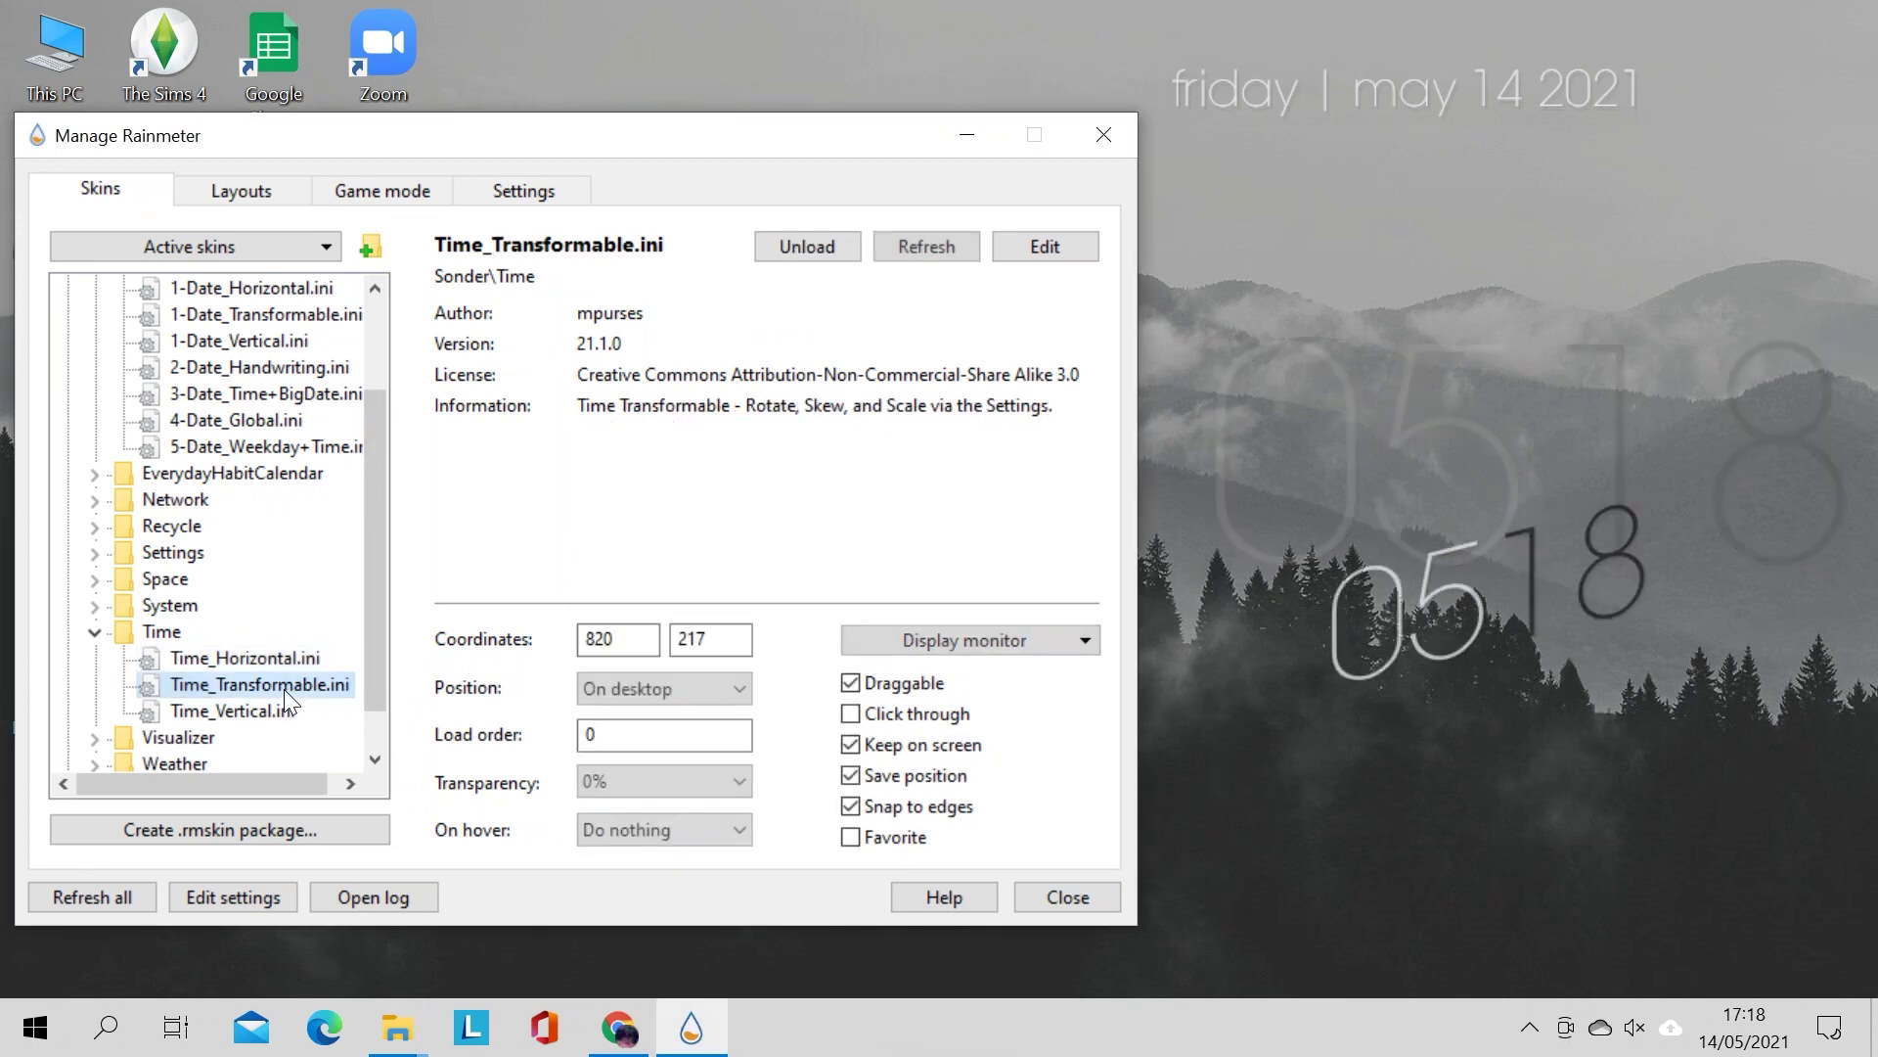
double_click(264, 720)
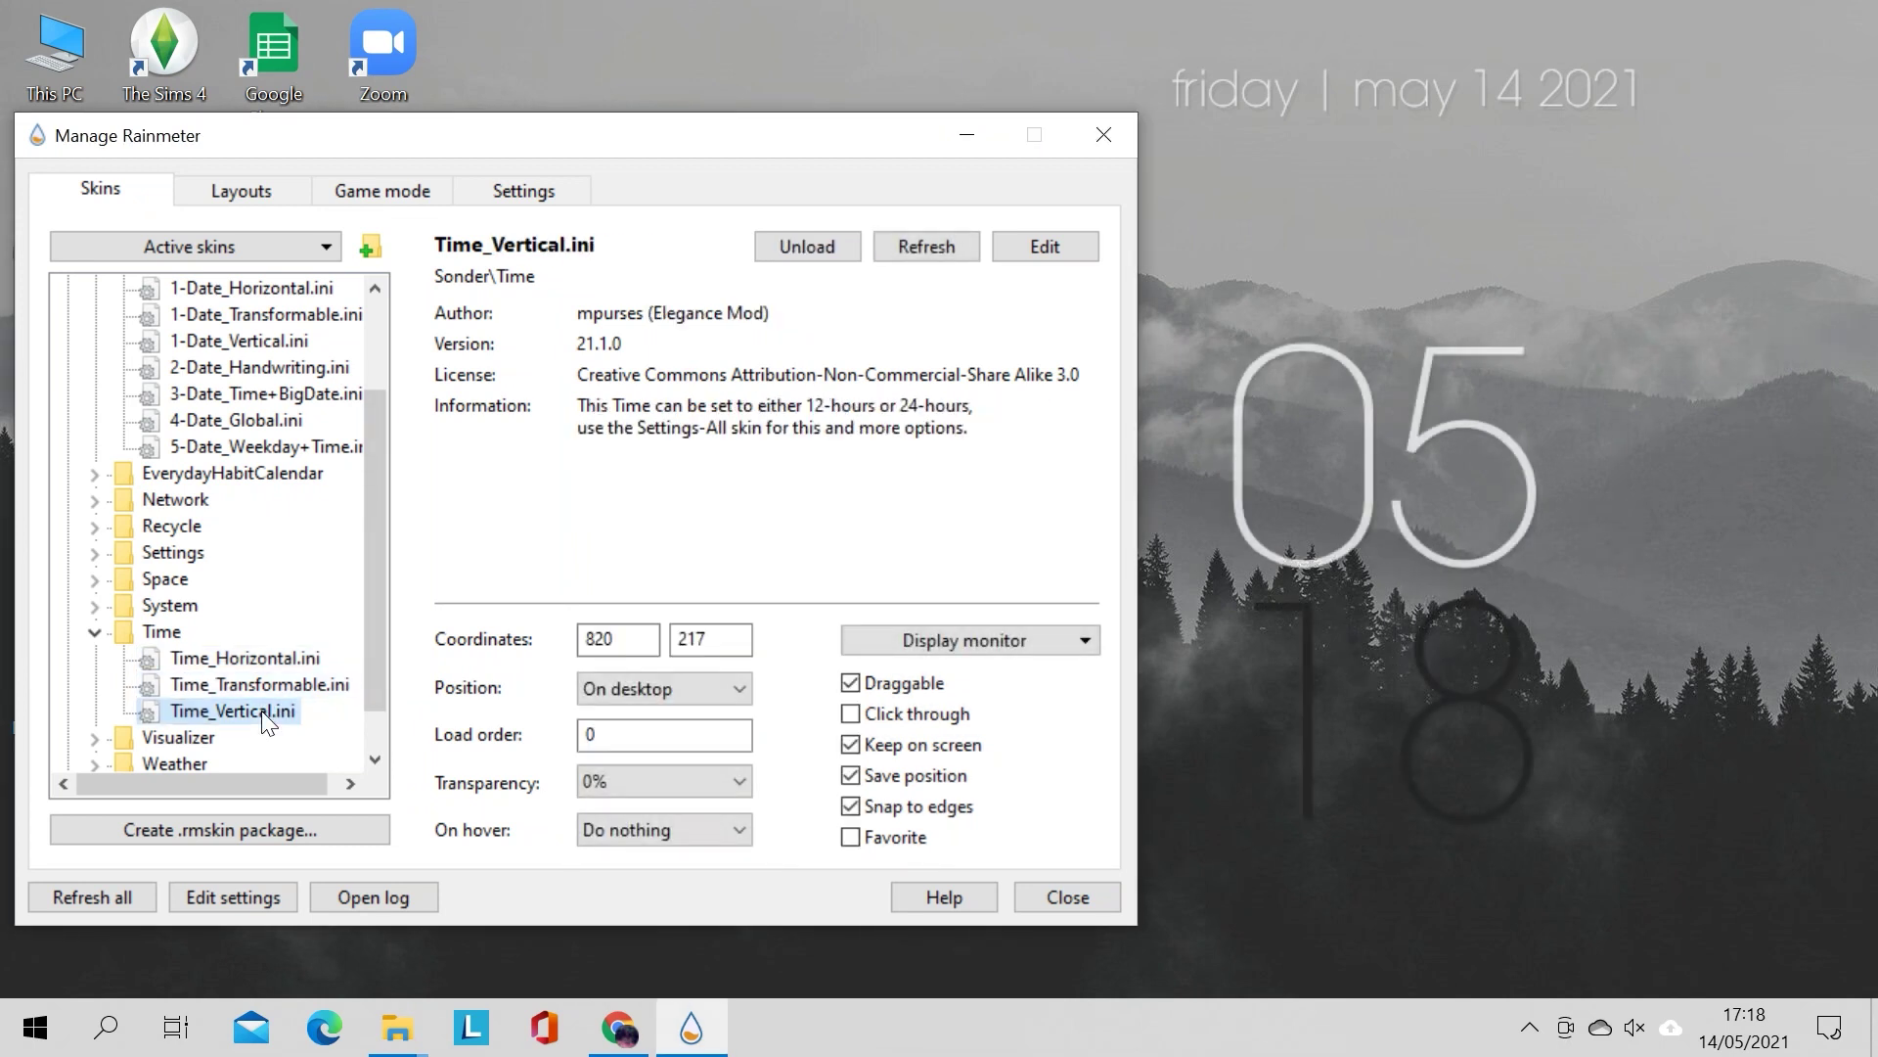
double_click(278, 659)
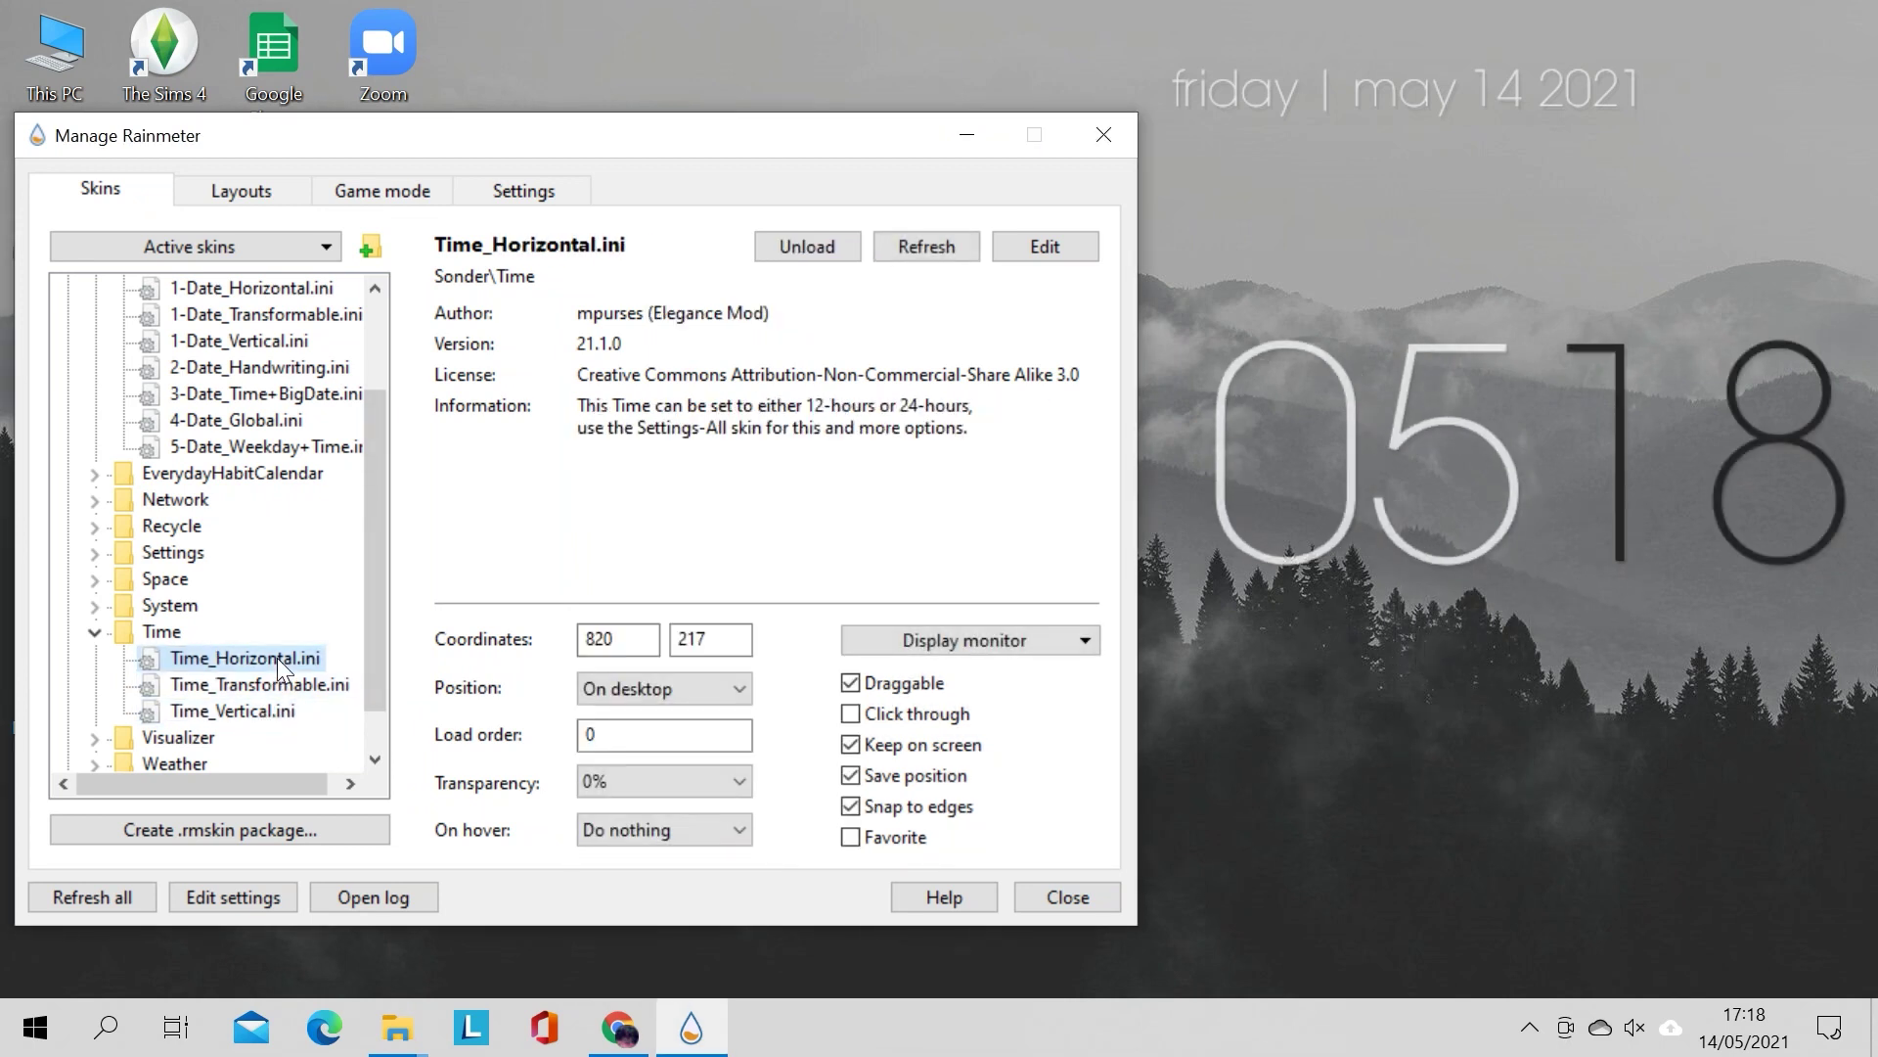
Step: Close the manager, place the date beside the upper vertical line and the clock in the dark area below ENJOY THE LITTLE
click(1104, 137)
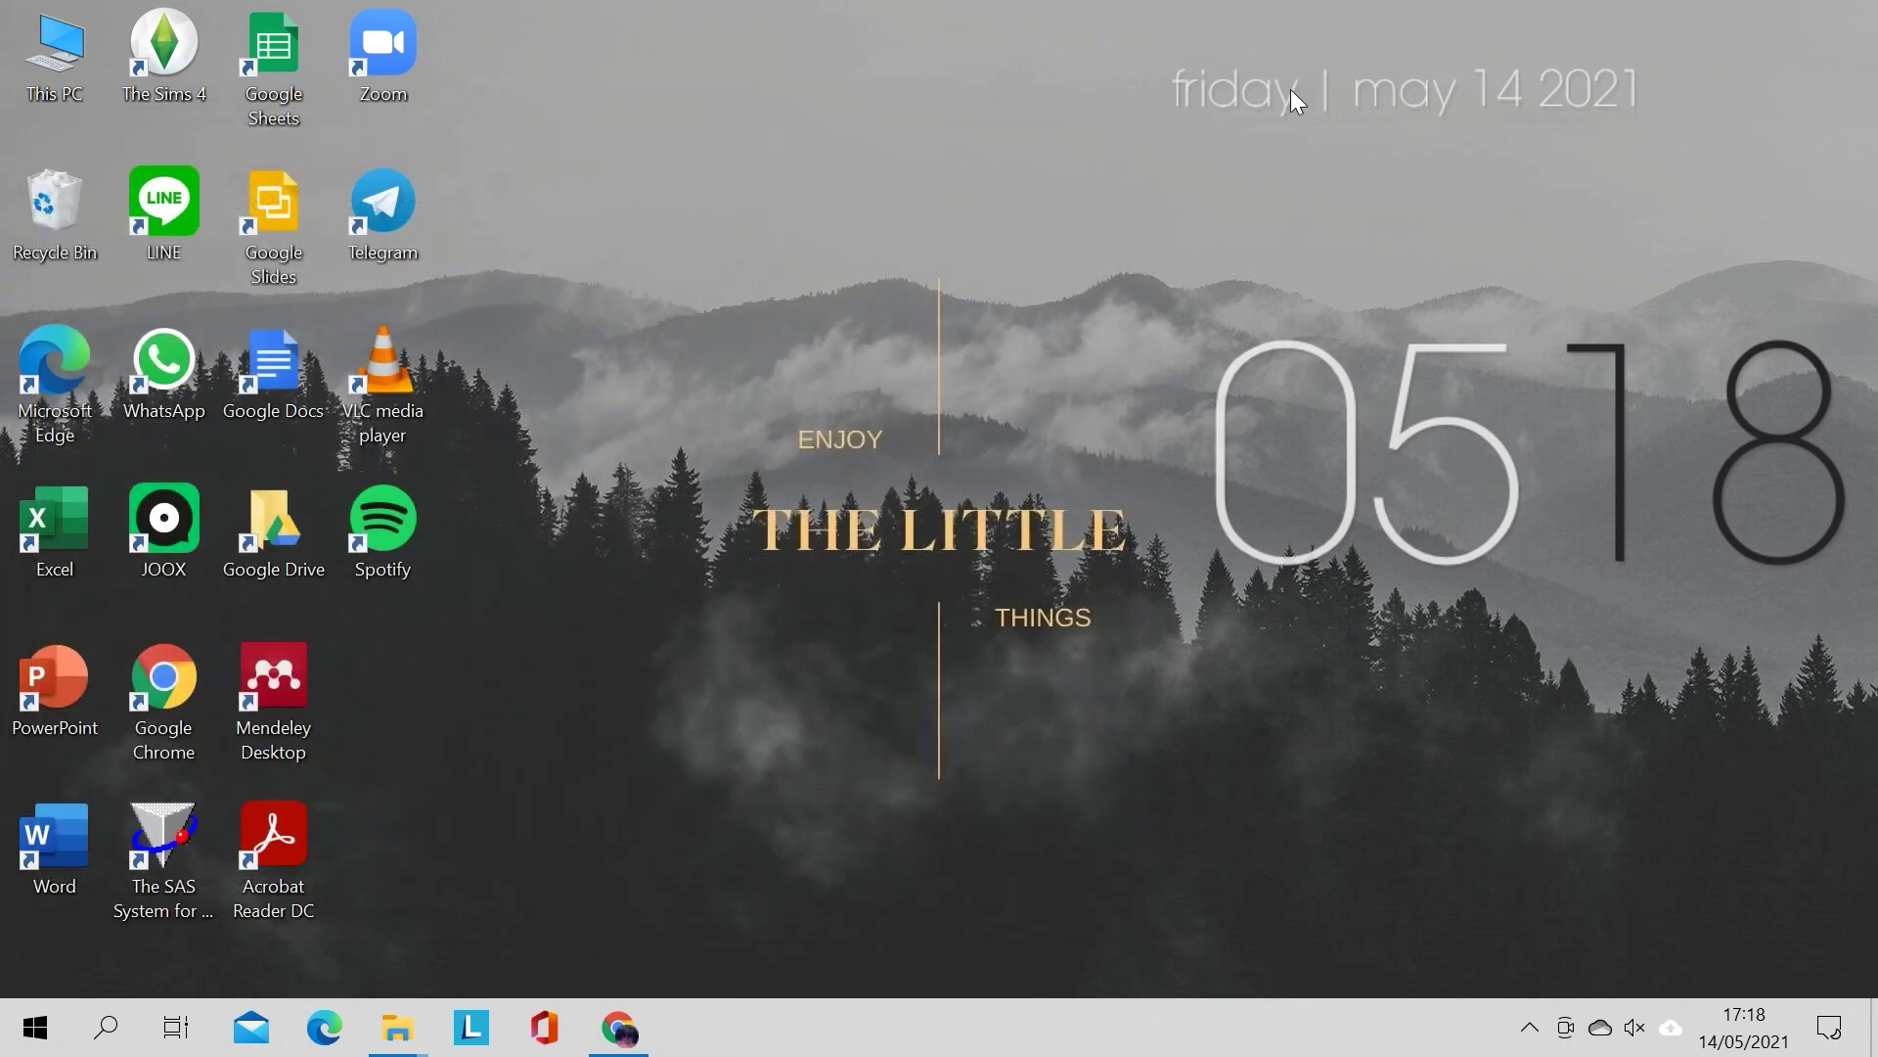
drag(1264, 101, 1046, 313)
drag(1317, 555, 388, 802)
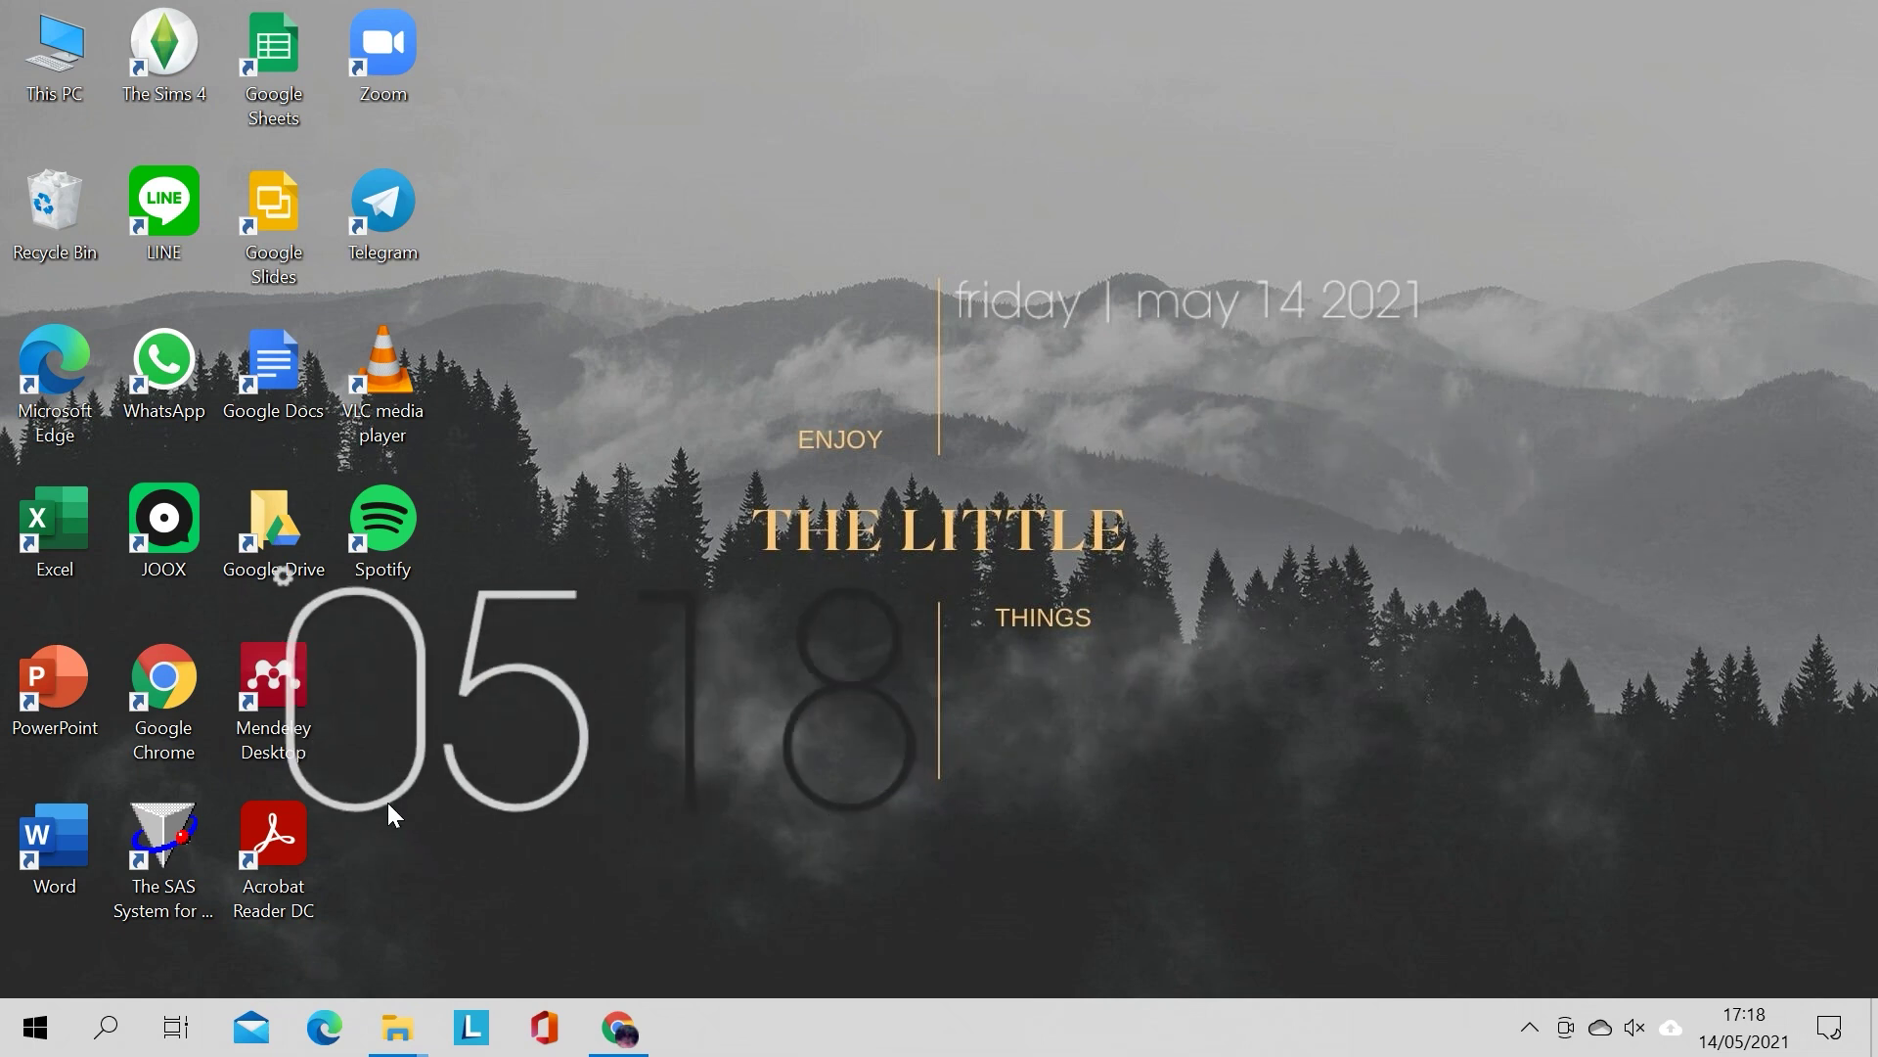
Step: Hide all the desktop icons so only the wallpaper and widgets show
right_click(641, 134)
mouse_move(742, 157)
click(1045, 333)
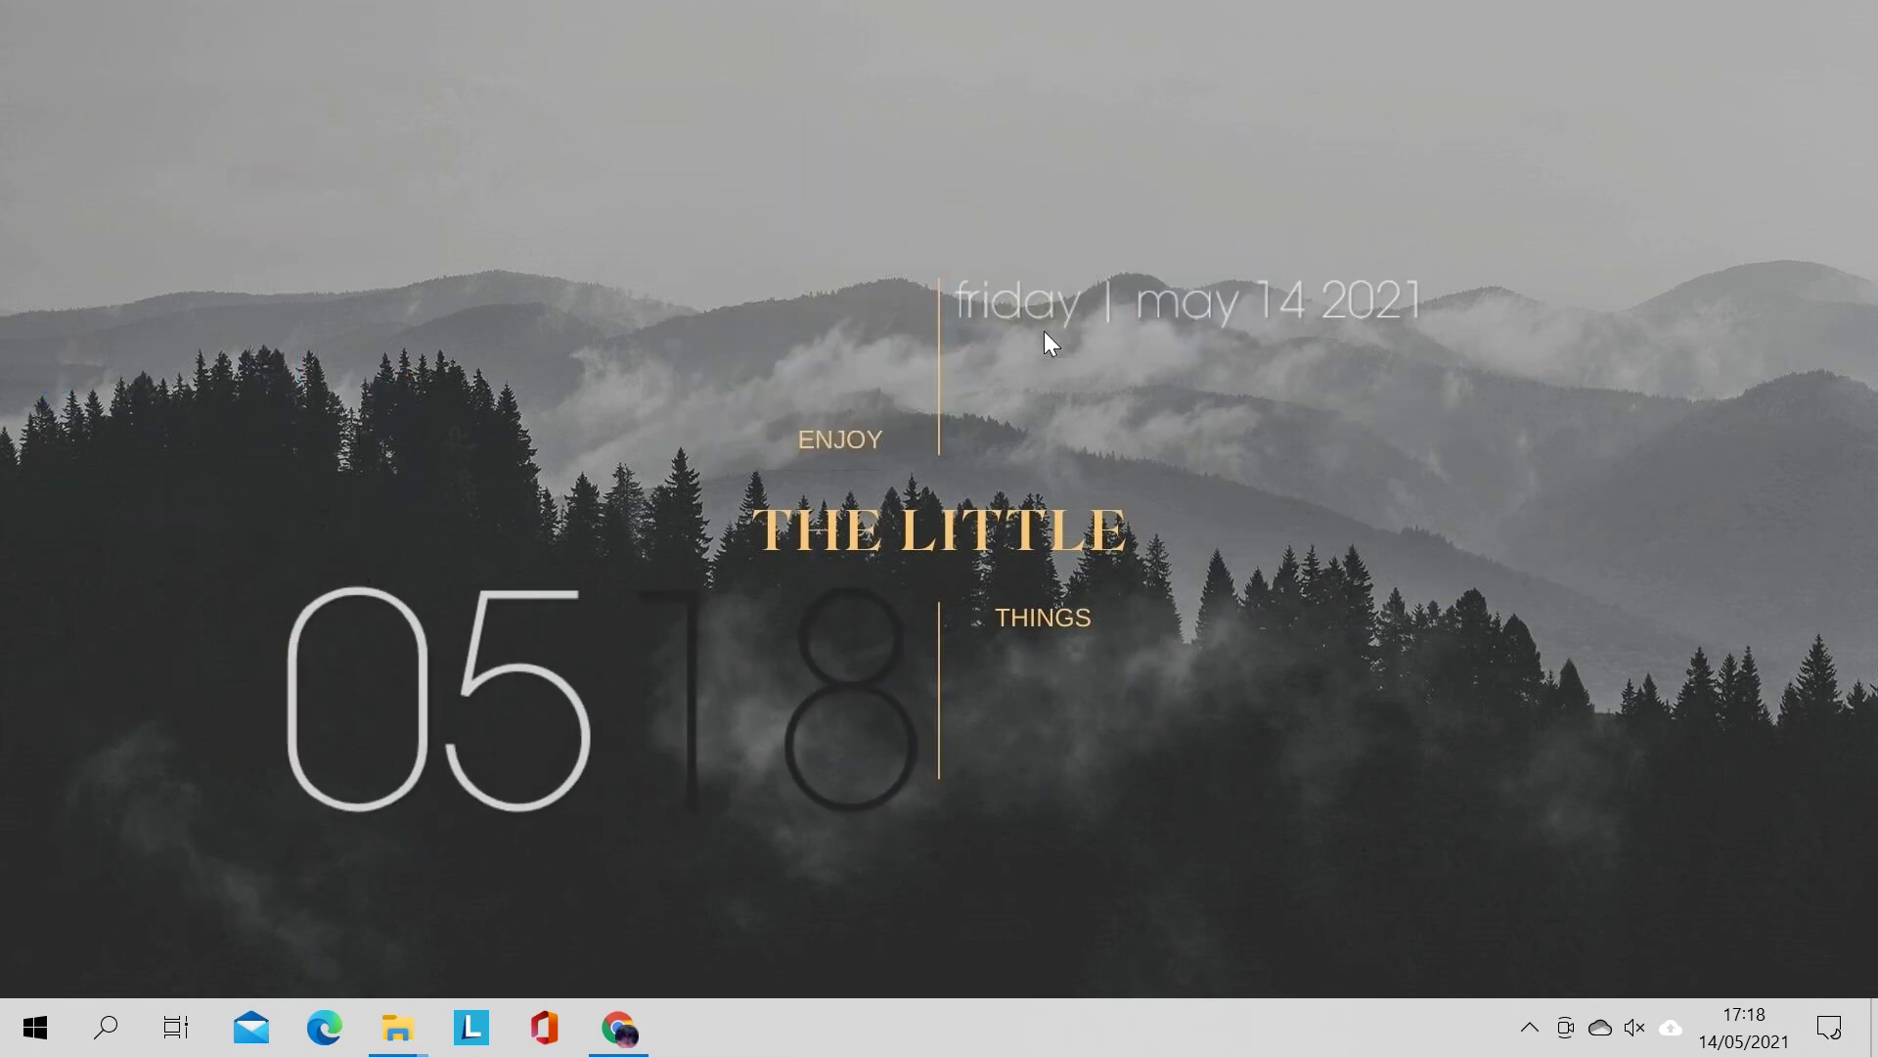
Step: Open the clock widget's Time settings, shift the settings panel off the clock and set the Time scale to 0.7
right_click(844, 684)
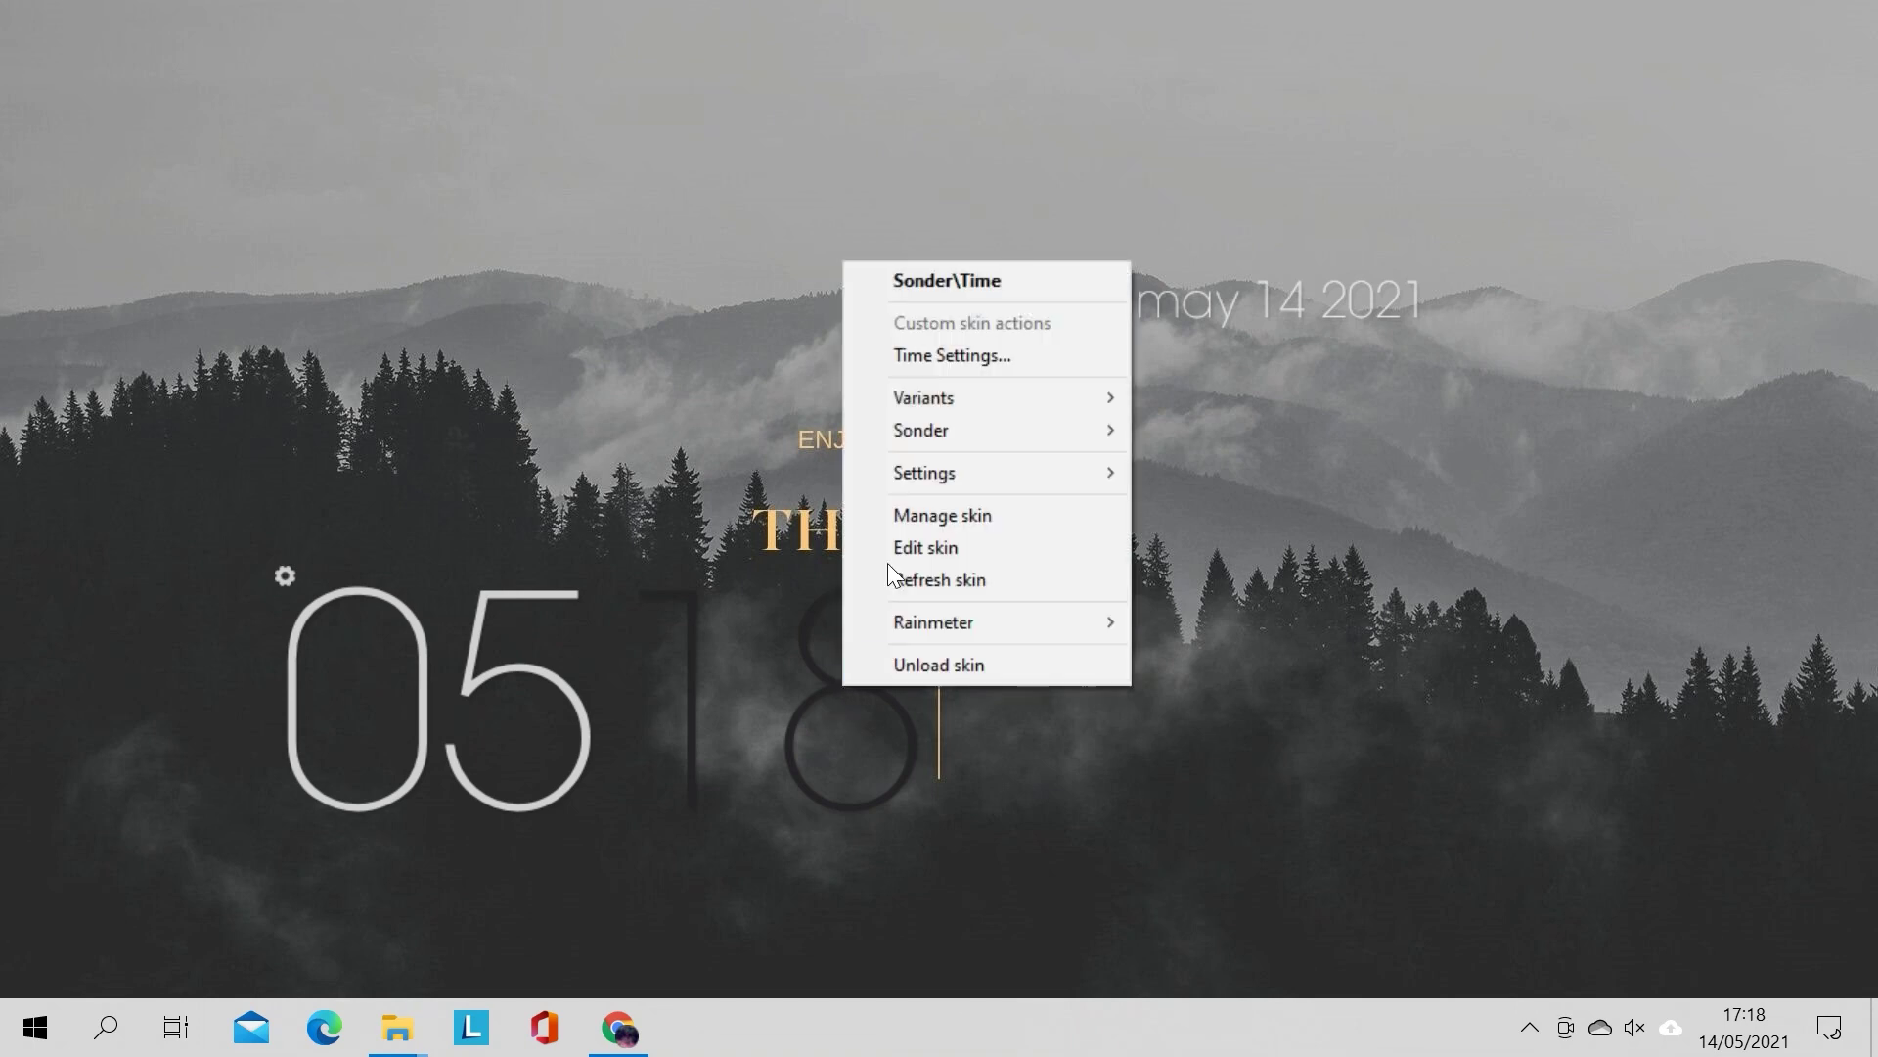
click(978, 359)
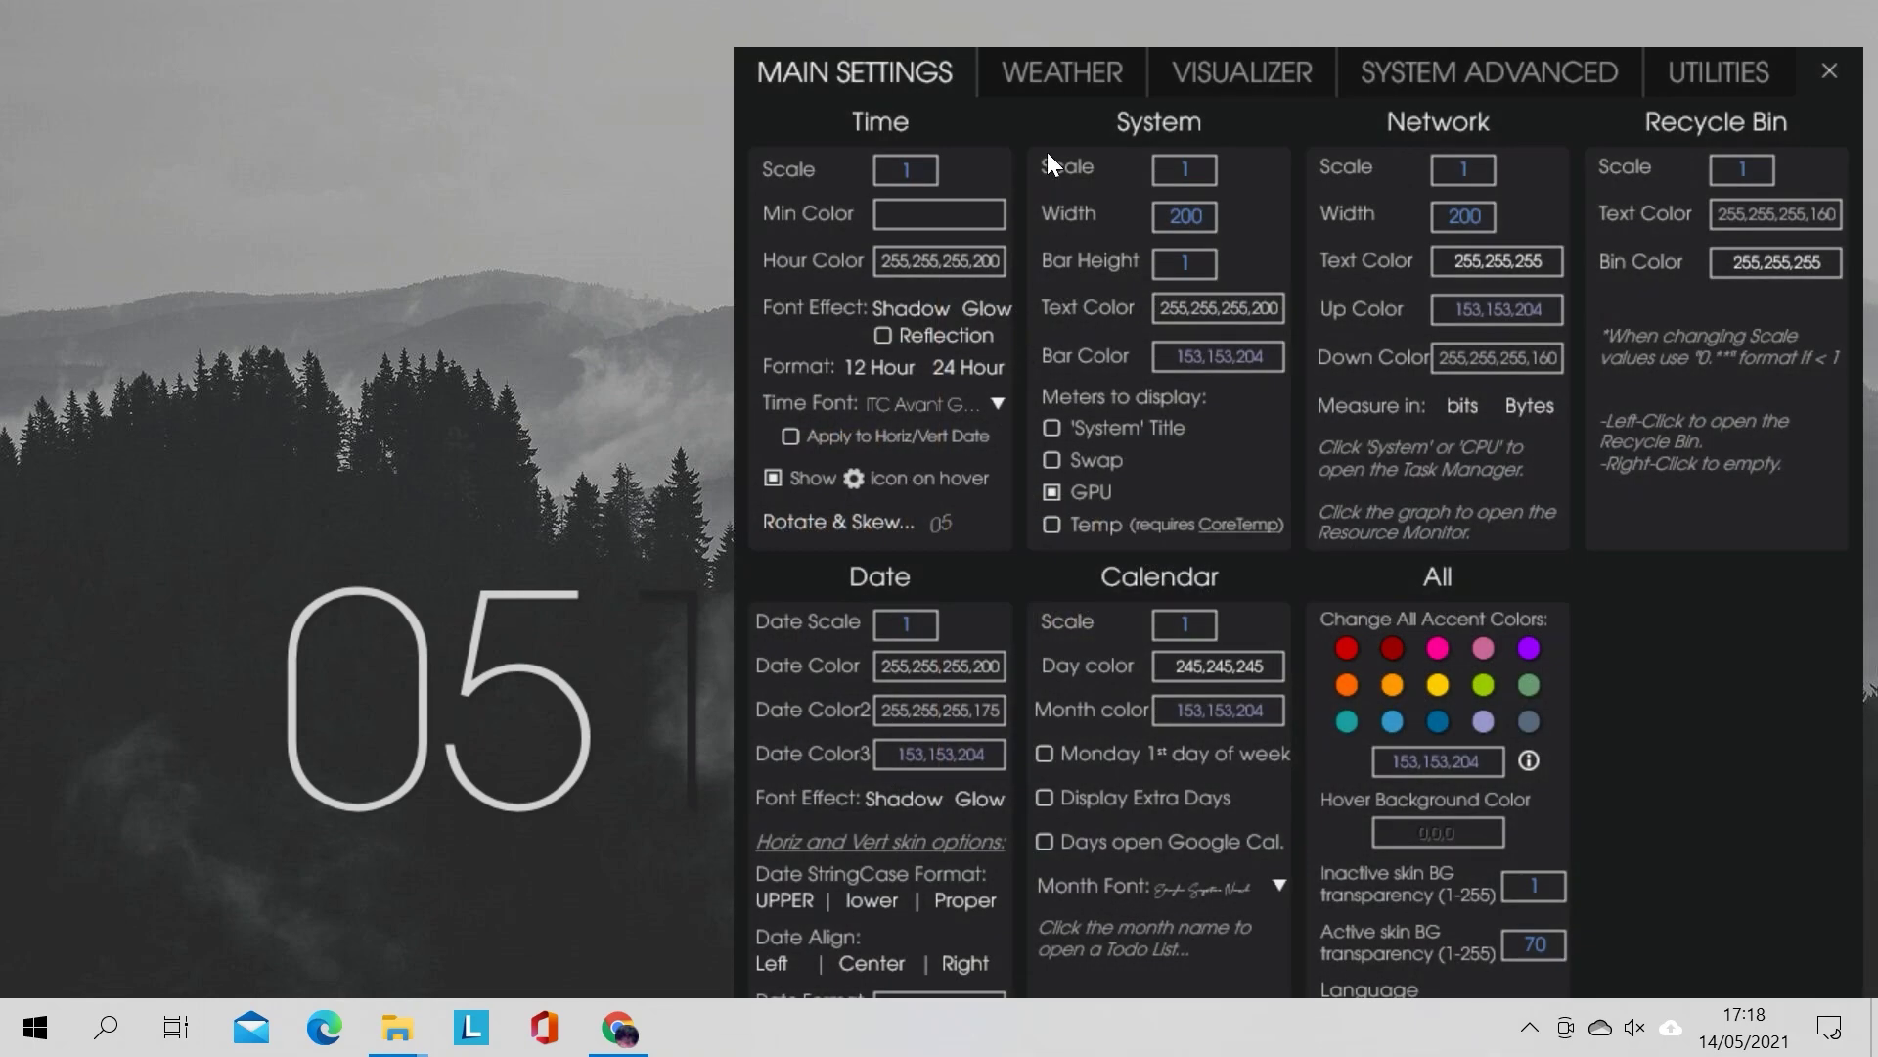
drag(1000, 120, 1133, 127)
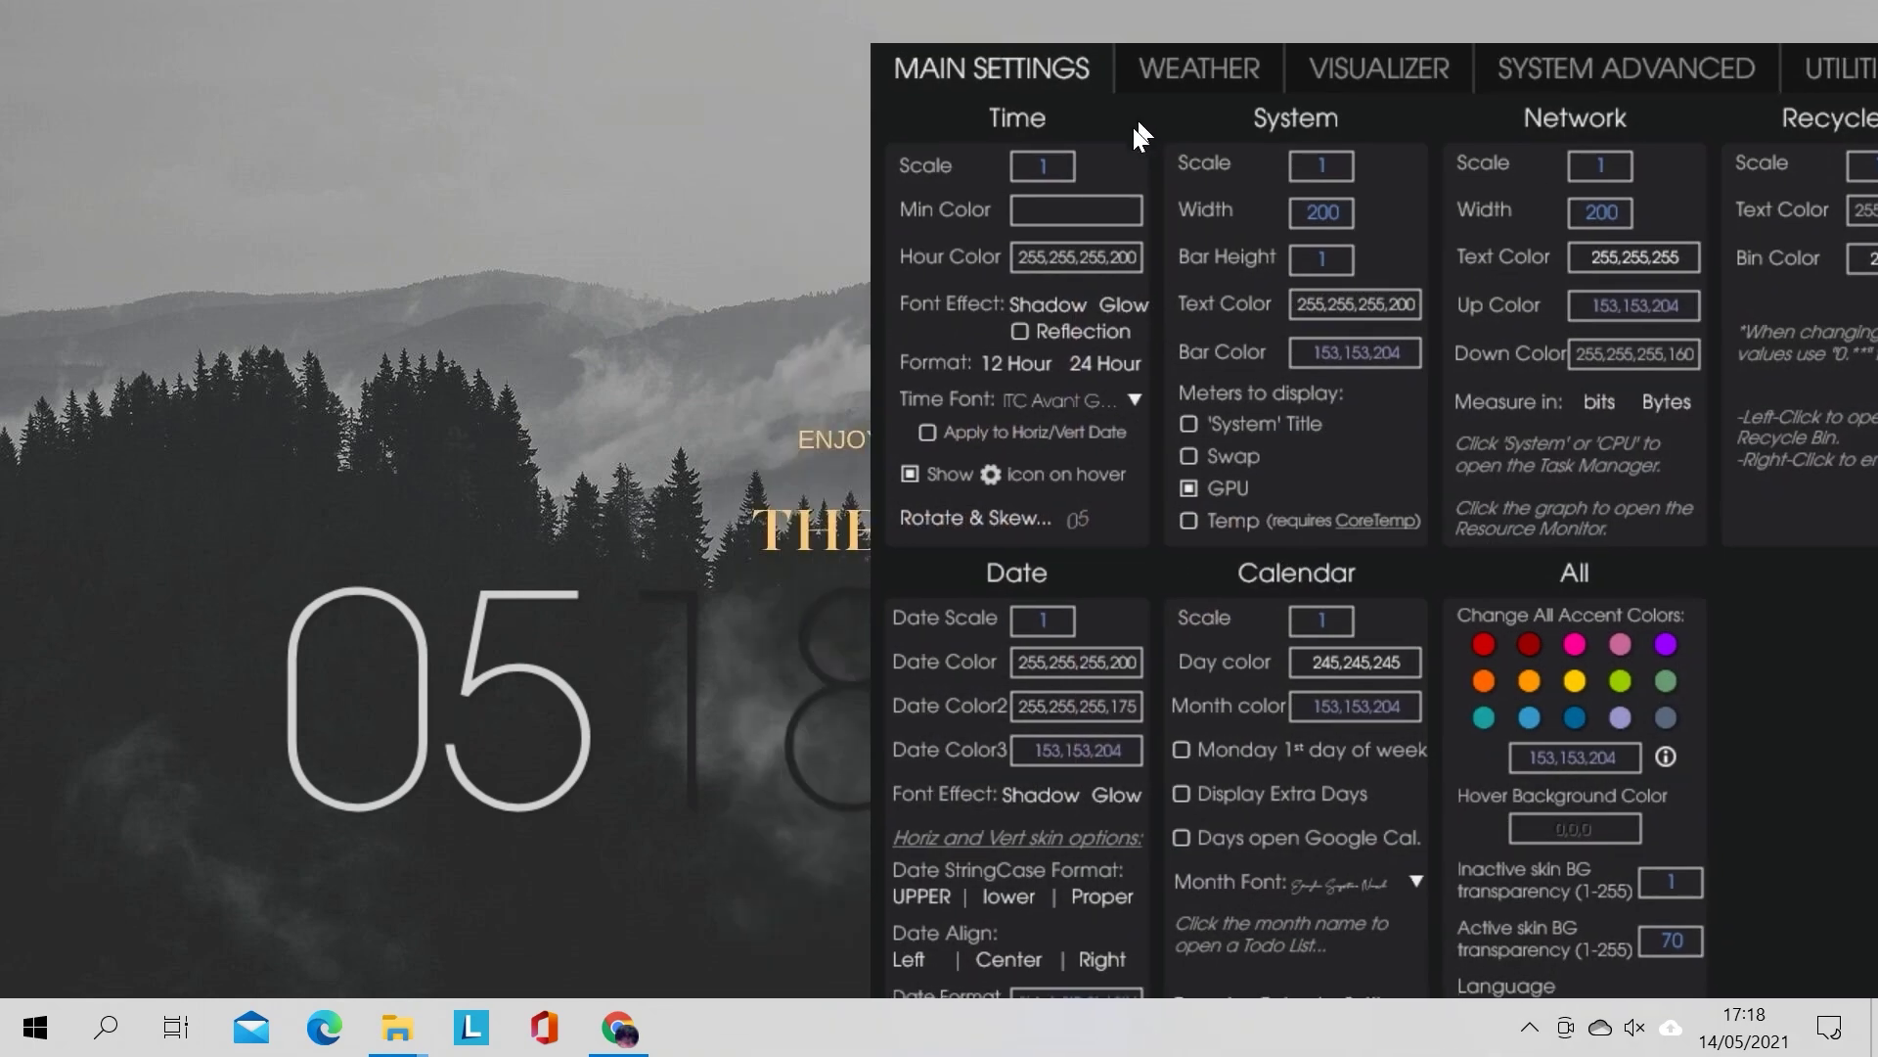
click(1060, 173)
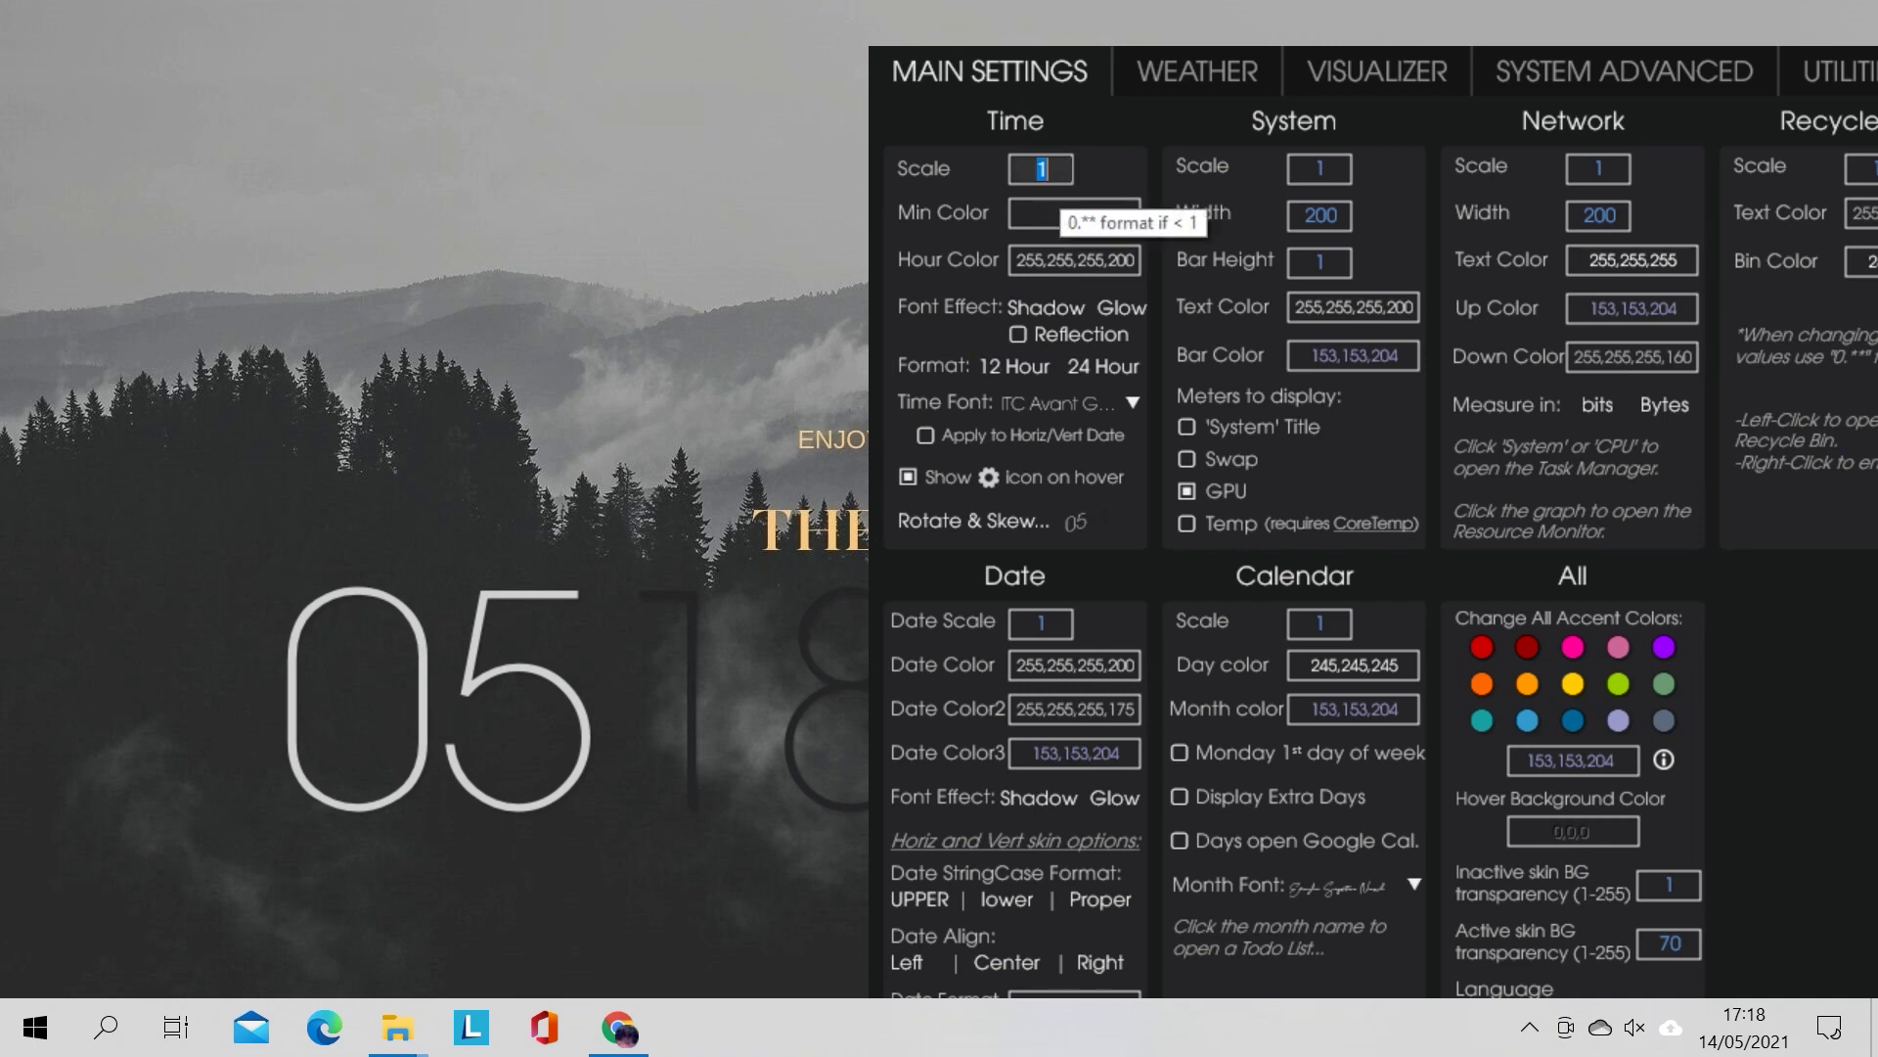
text(0.7)
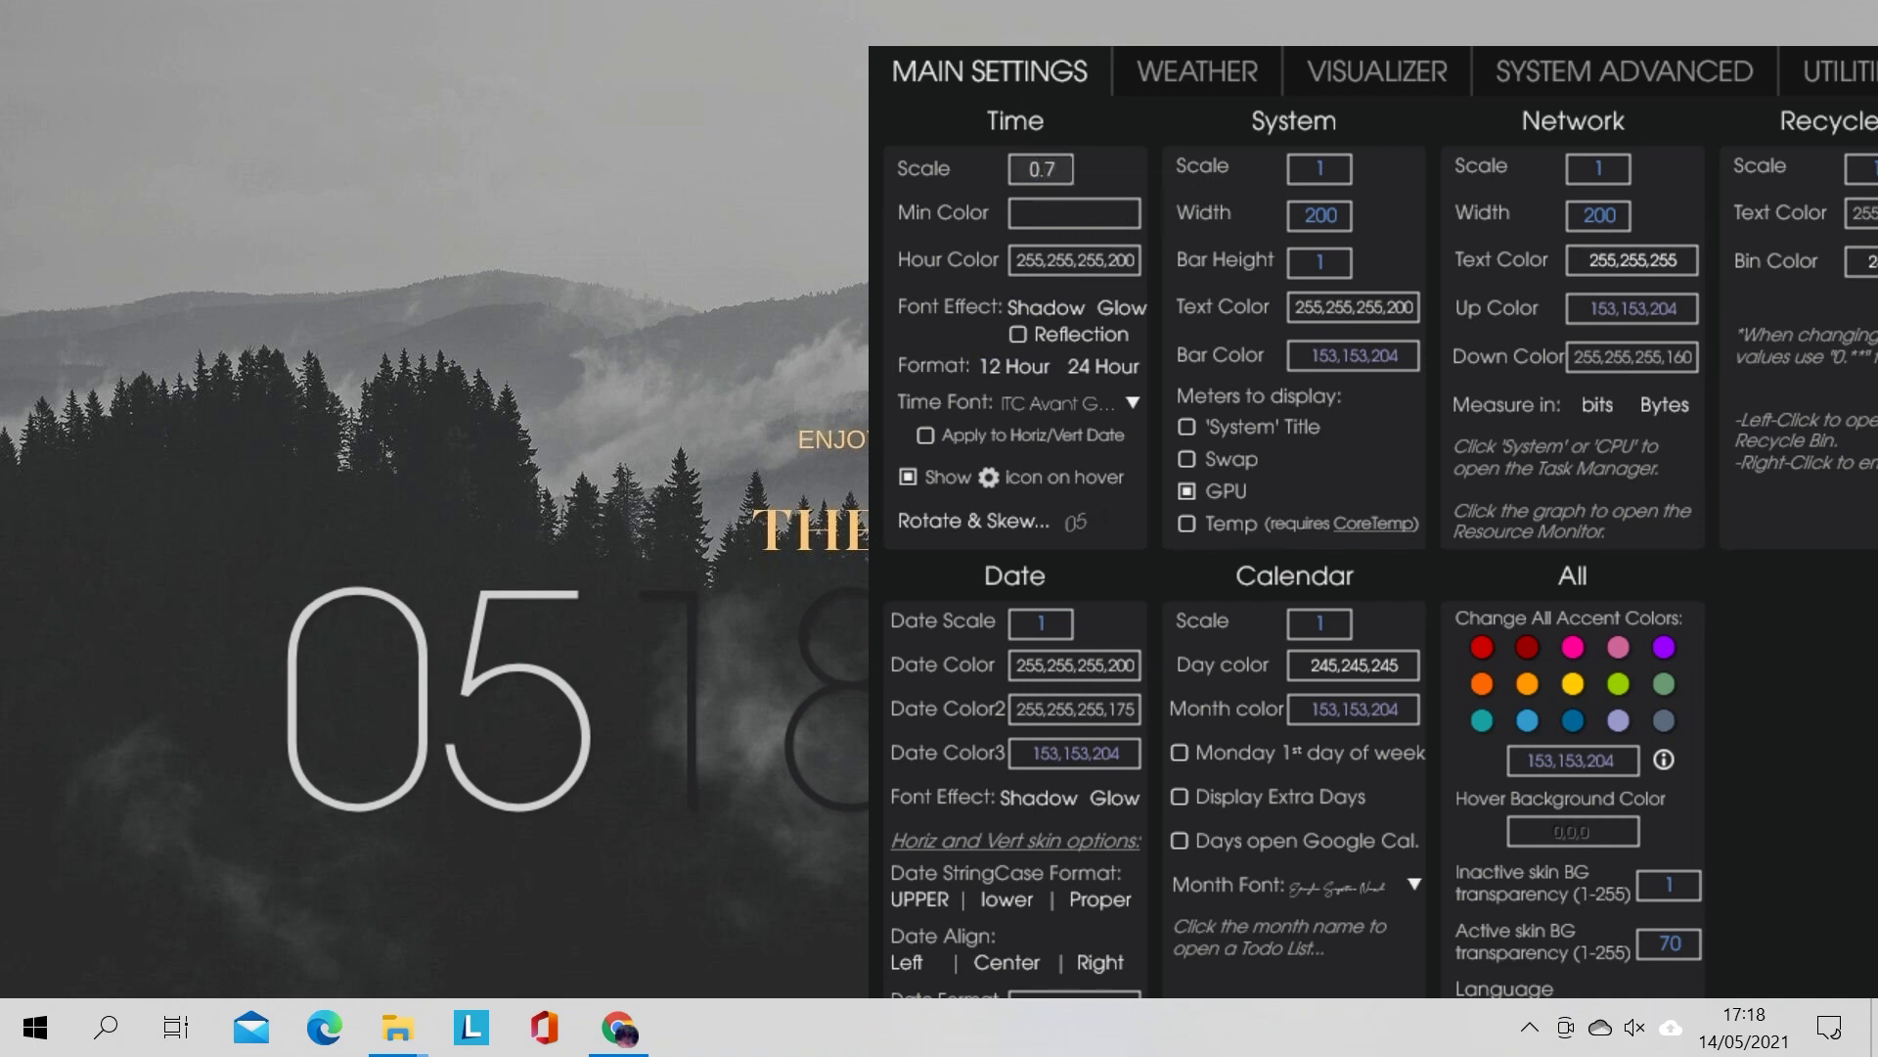
key(Return)
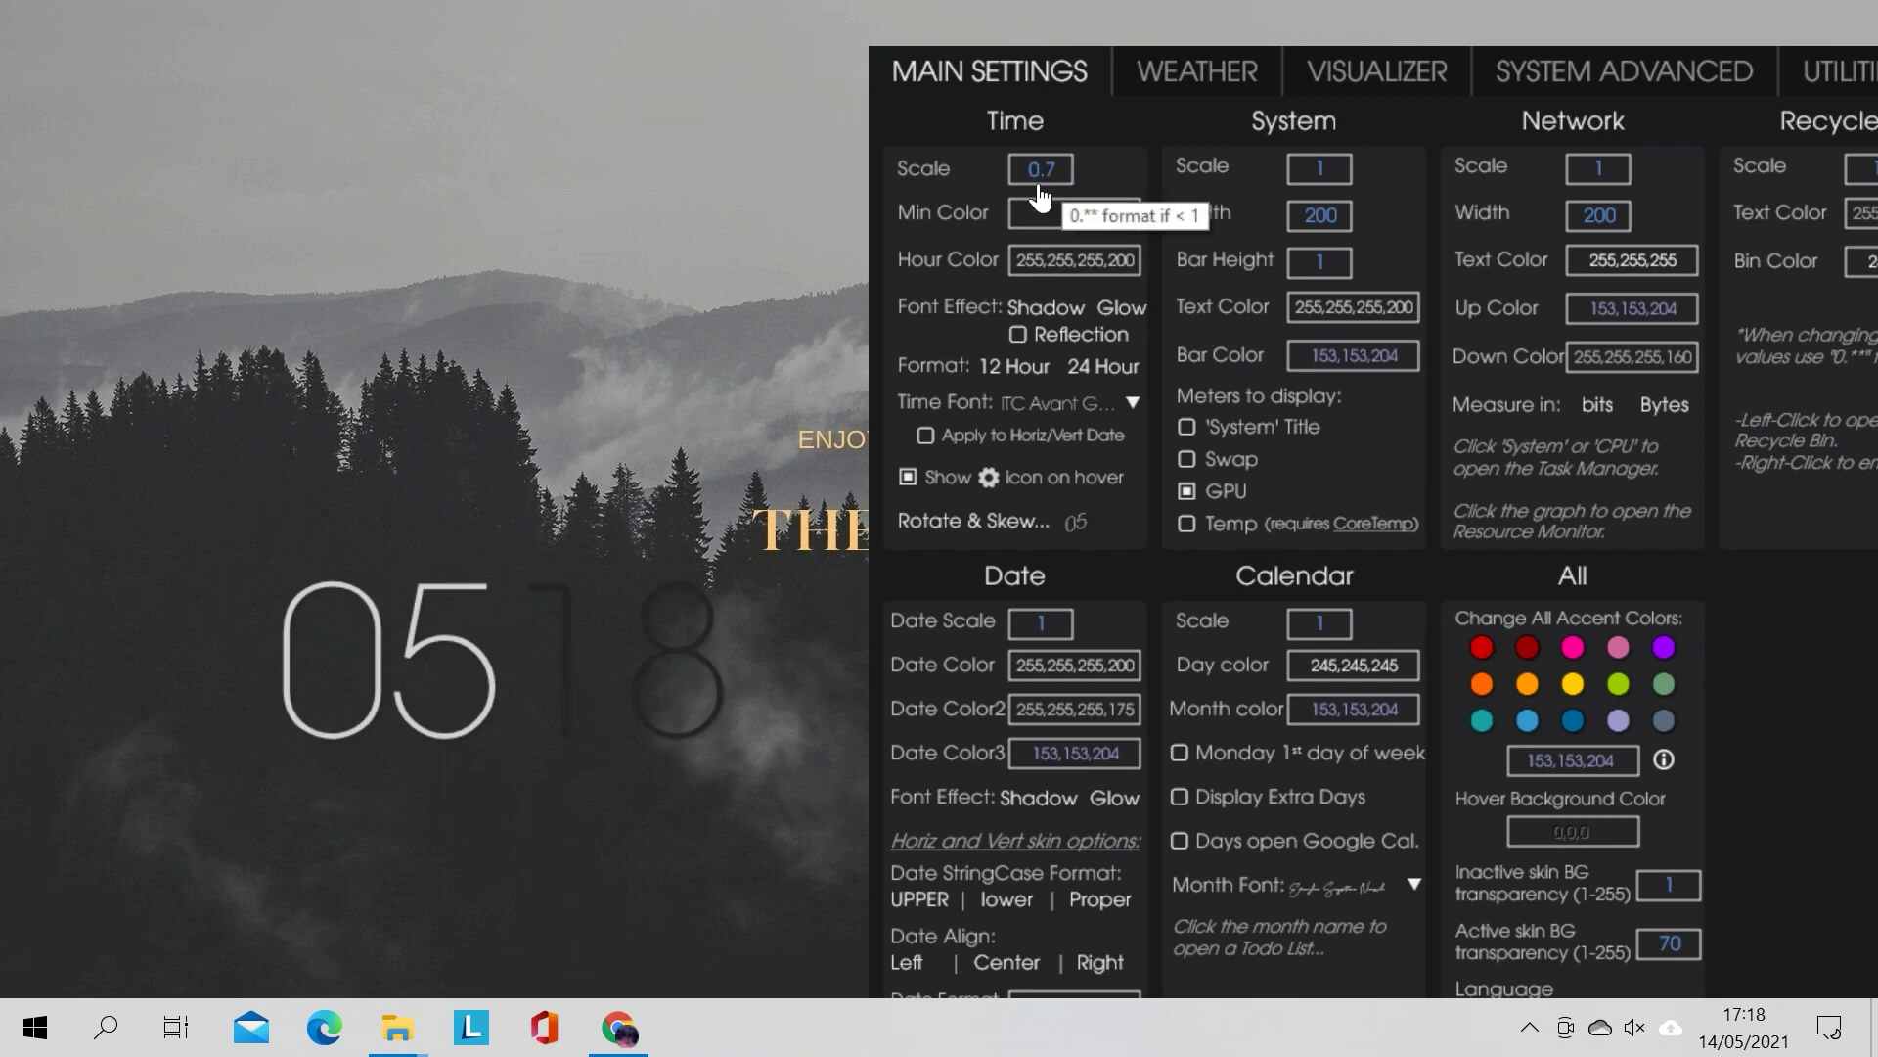
Step: Set the clock's minute colour to the grey 136,138,137 and save it
click(964, 223)
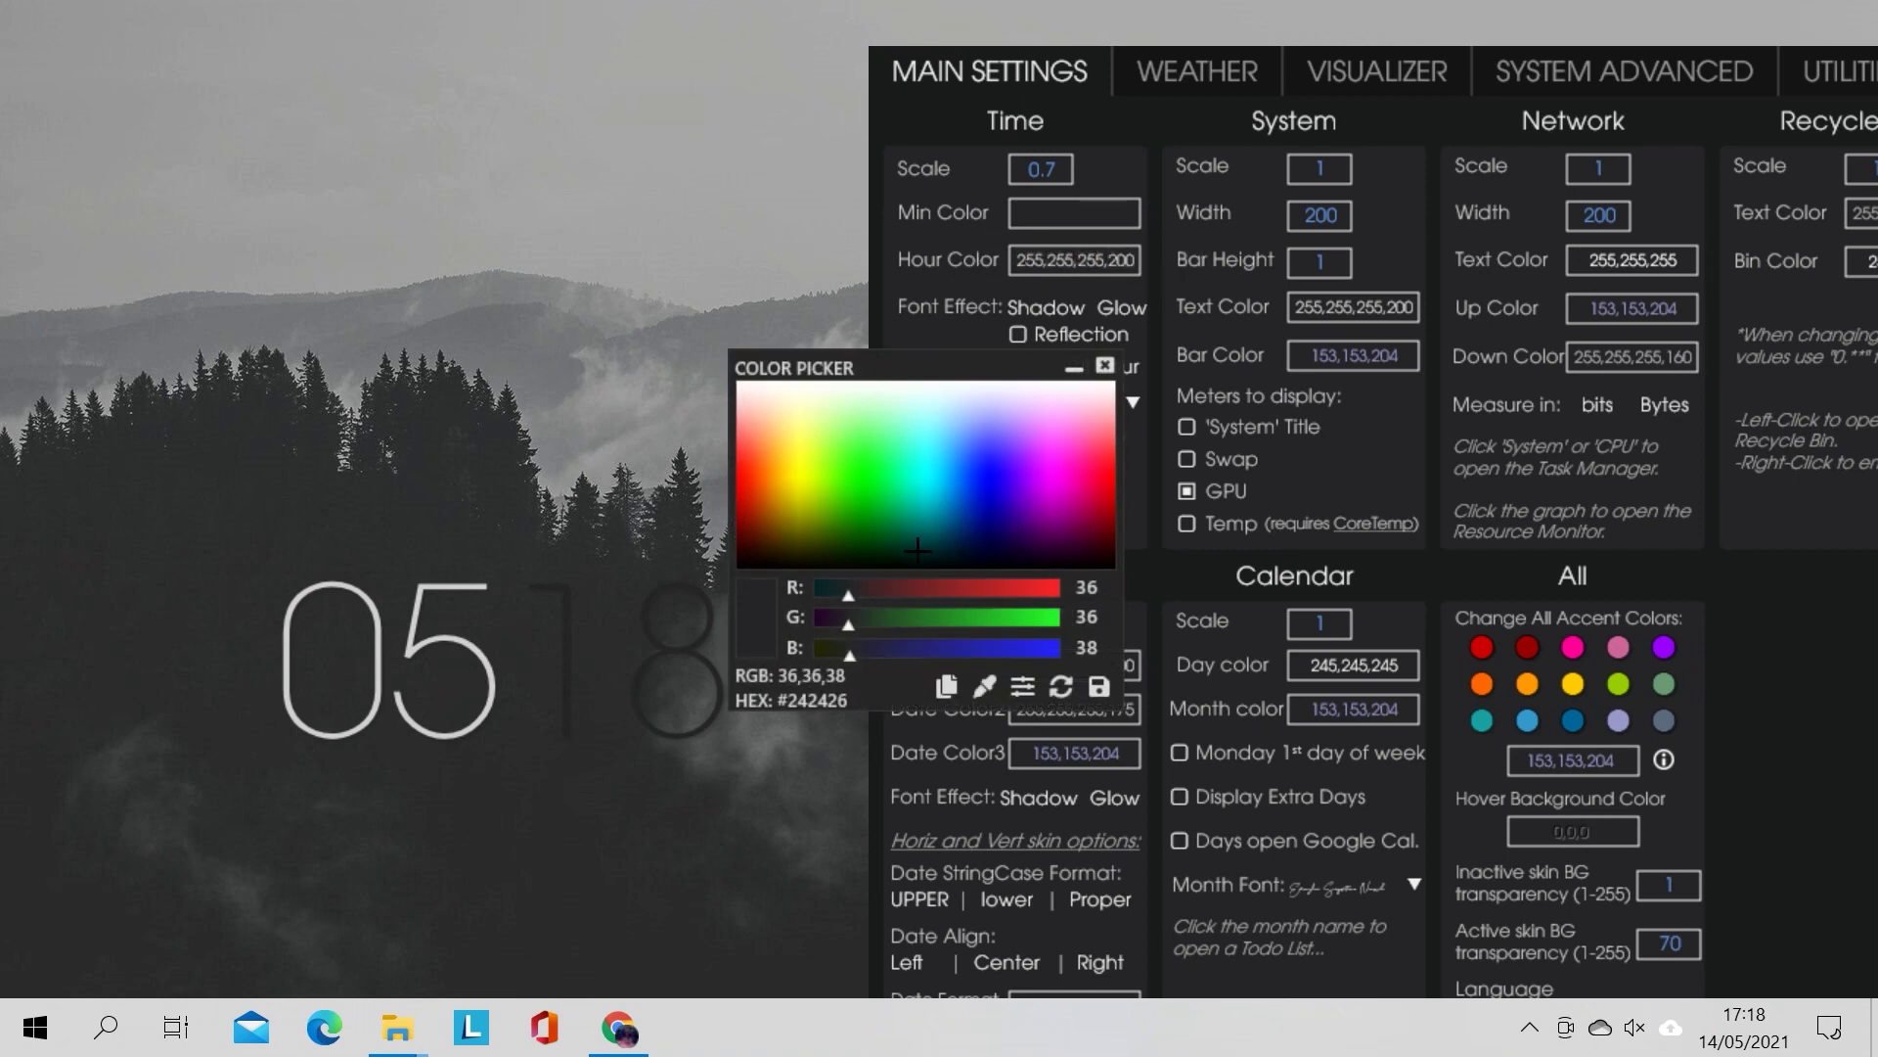
drag(916, 546, 850, 532)
click(905, 526)
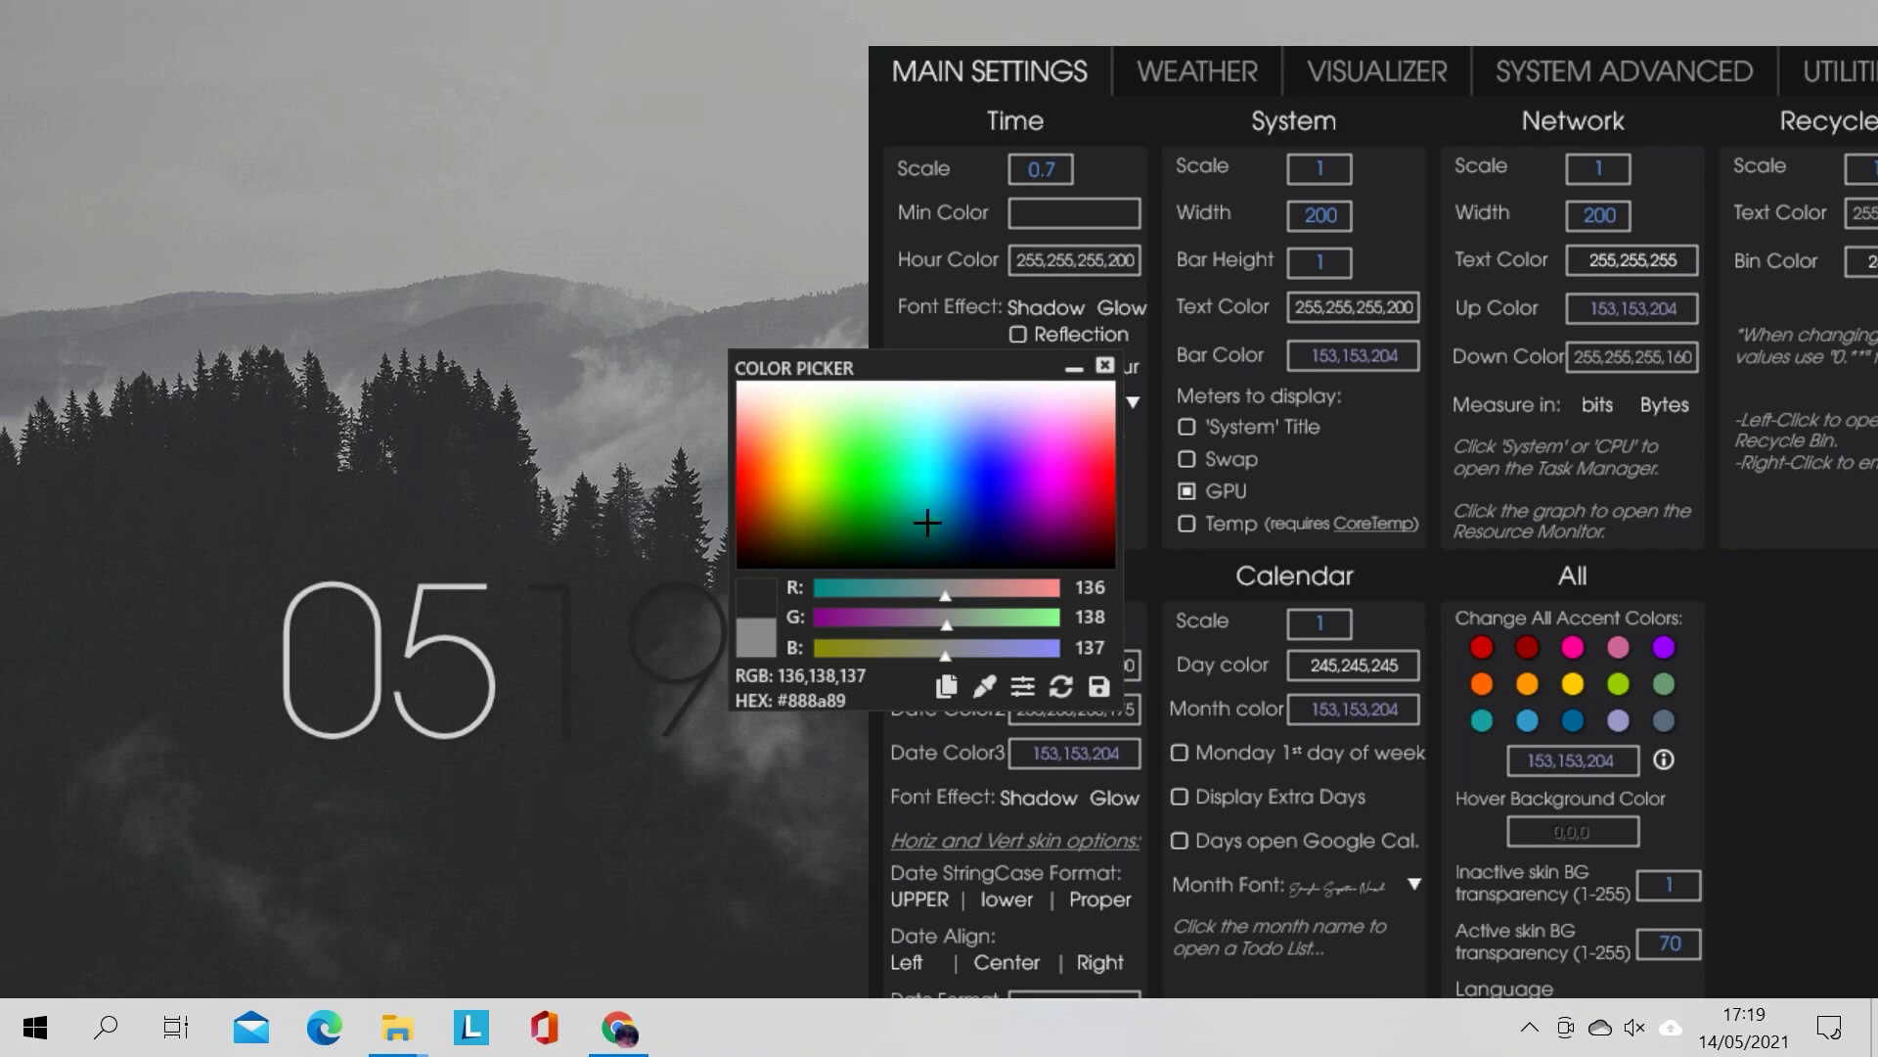
click(1101, 687)
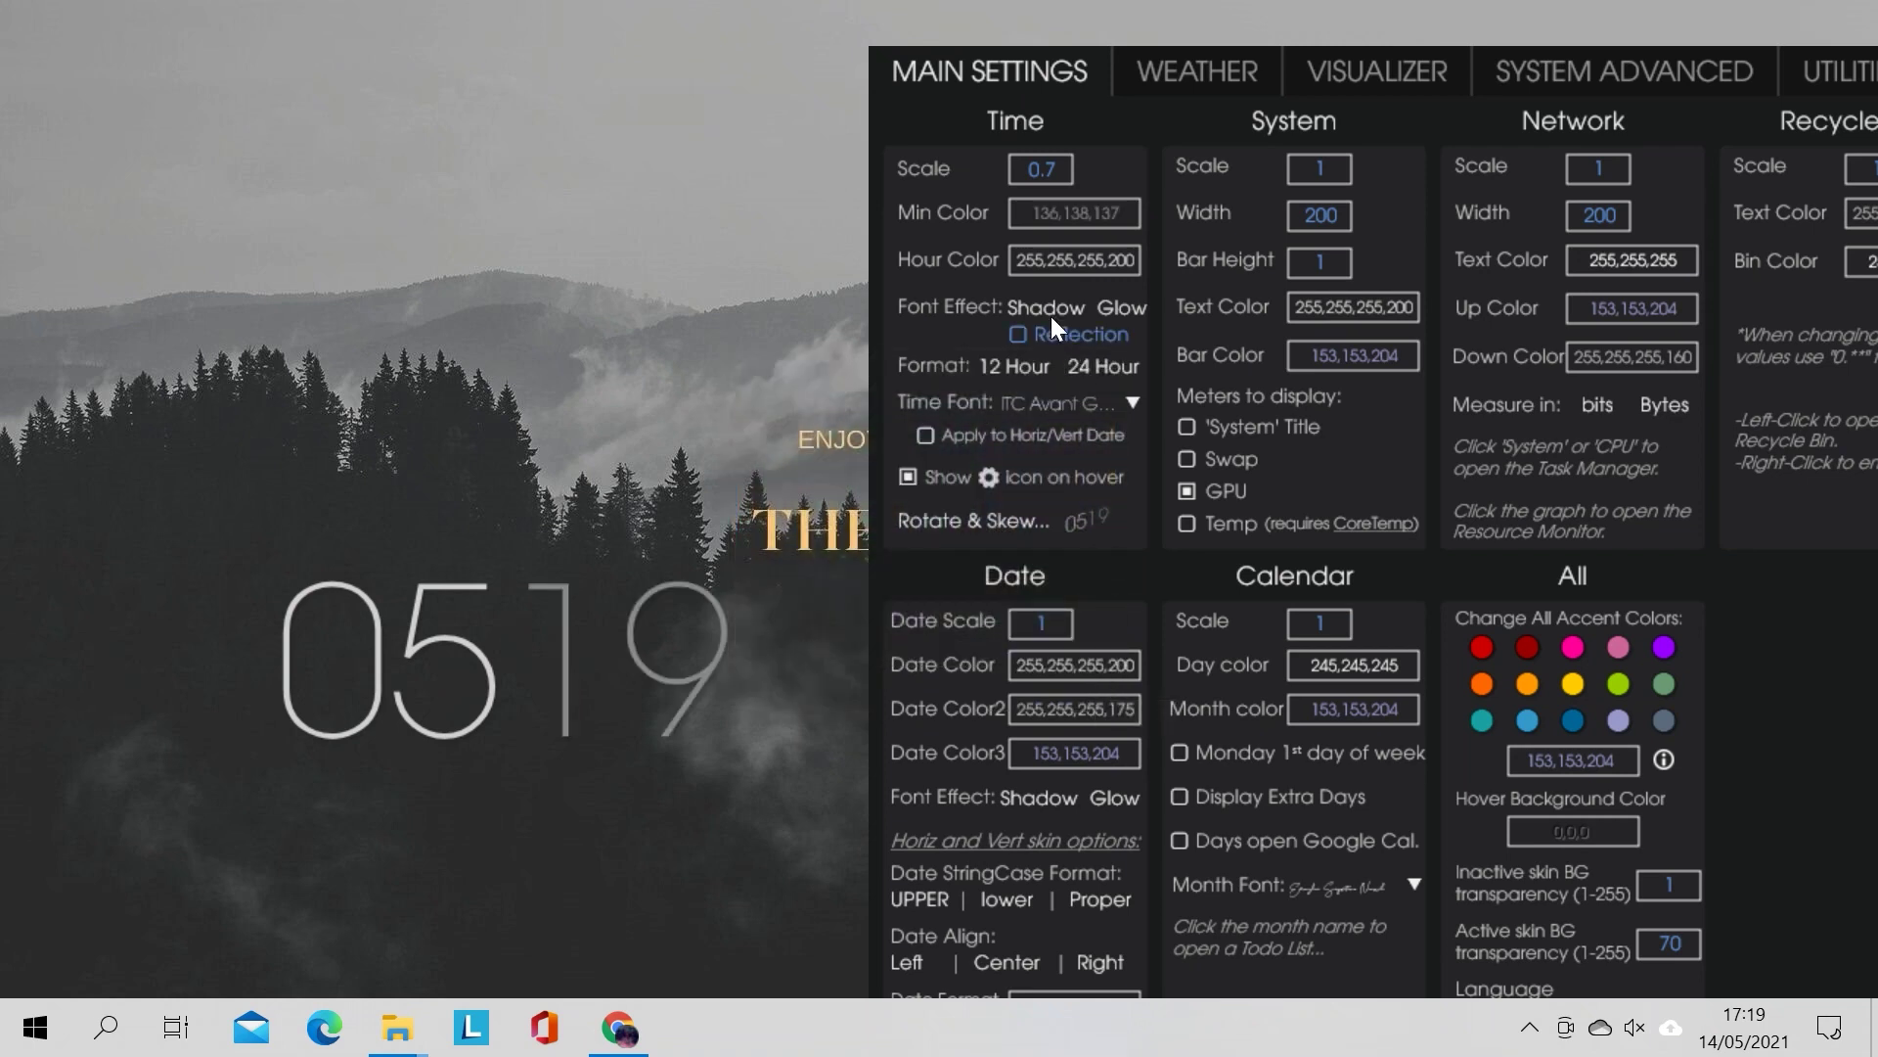
Step: Try the Glow font effect on the clock, return it to Shadow and enable Reflection
click(1115, 309)
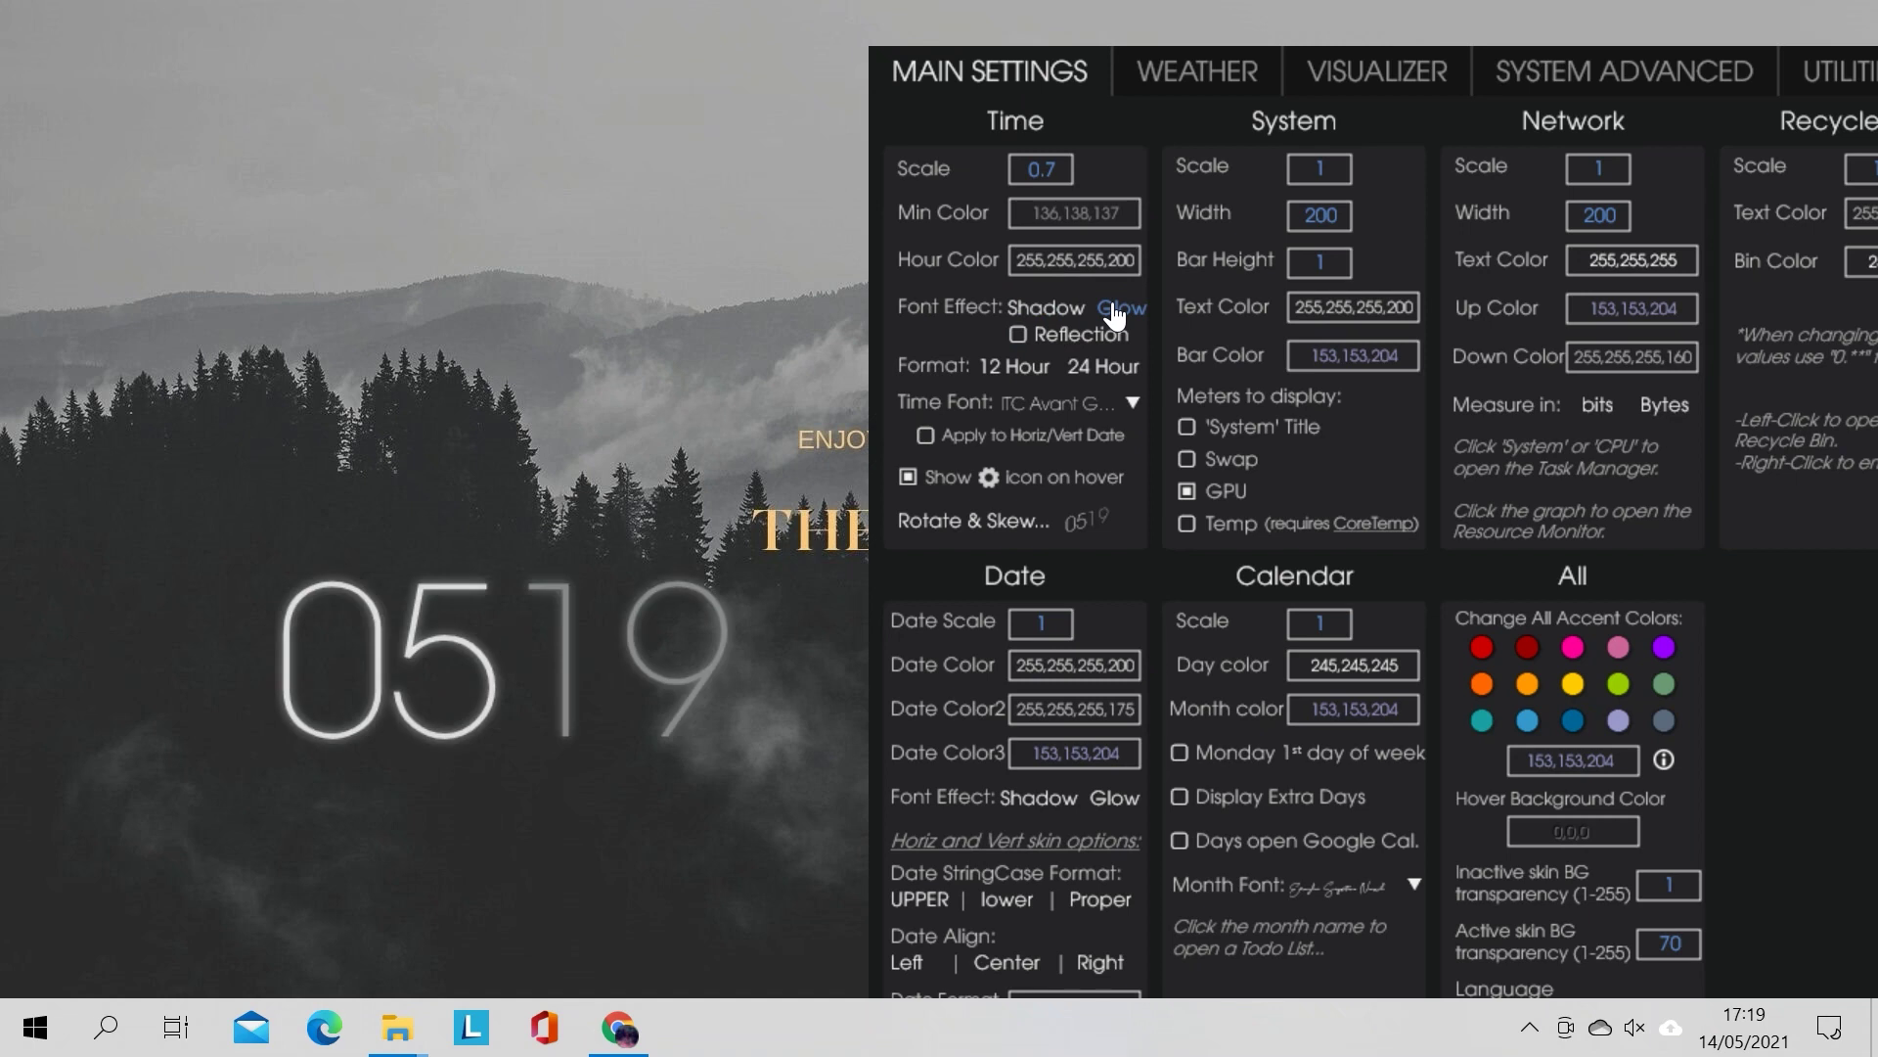
click(1064, 311)
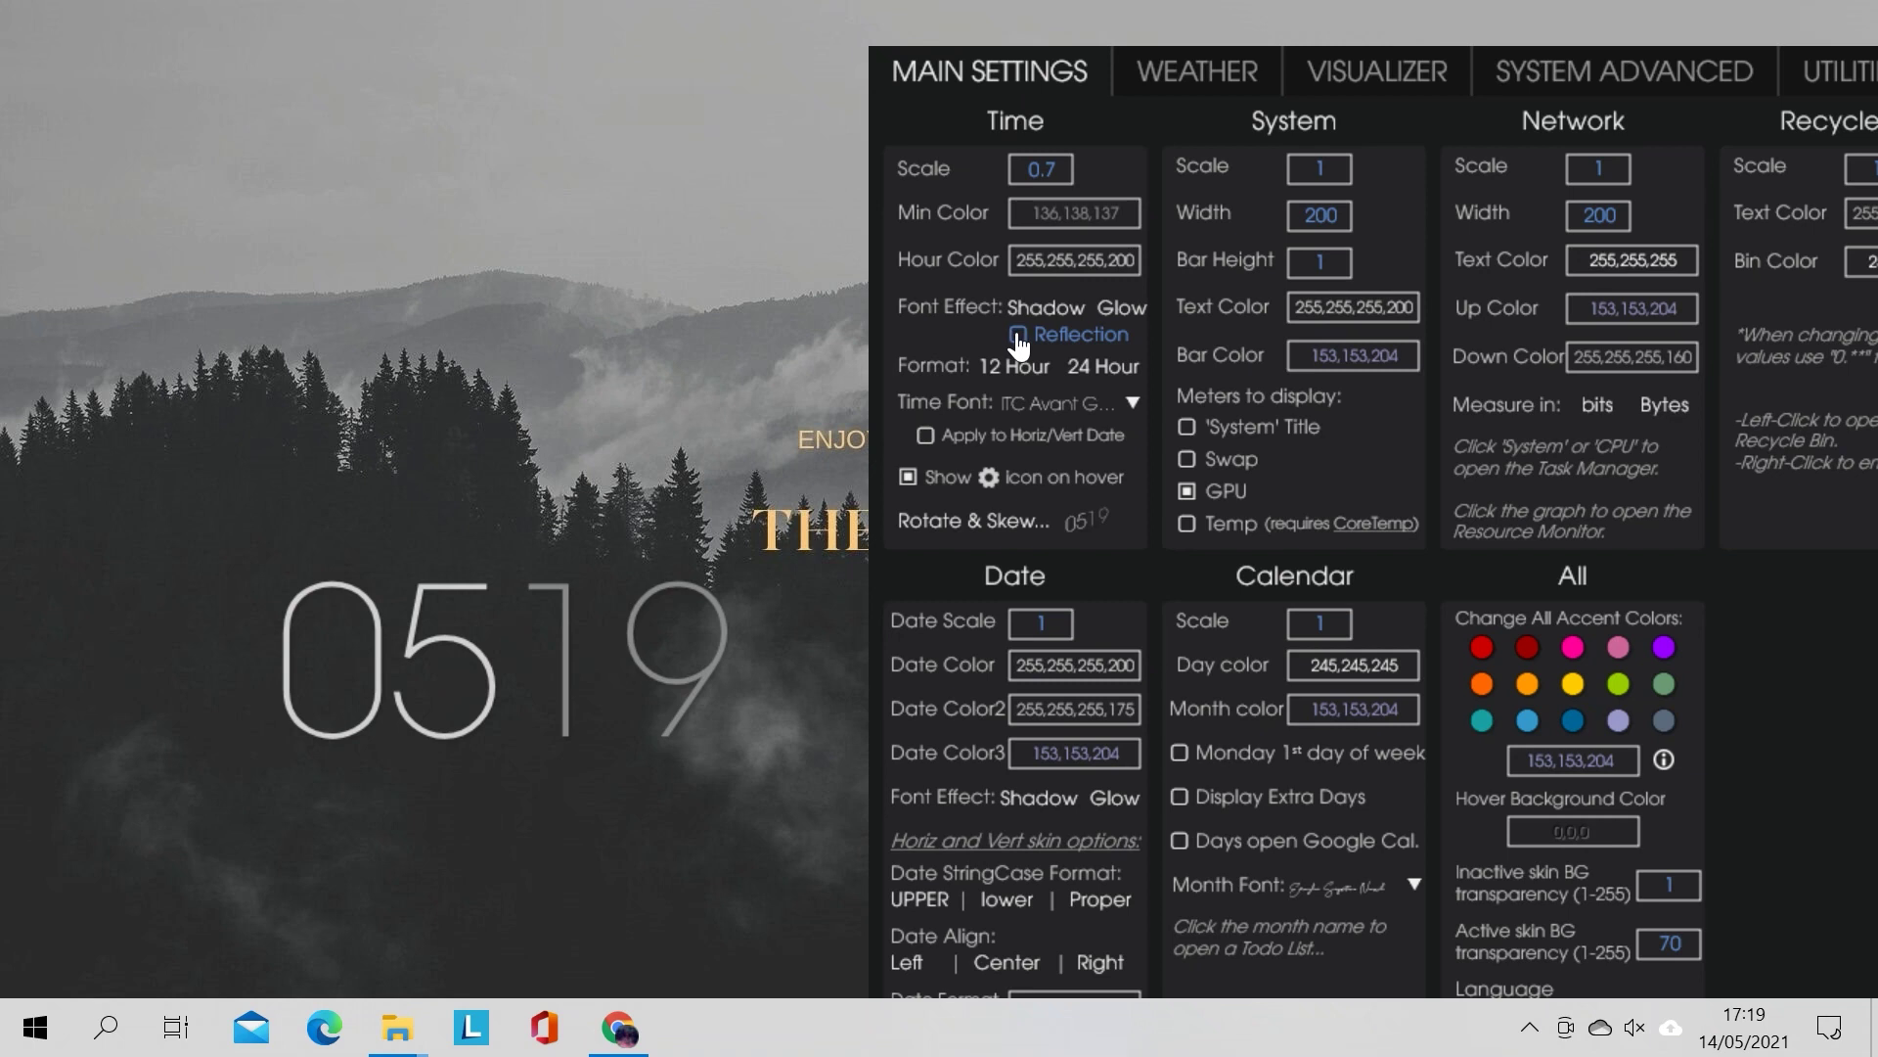
click(1019, 337)
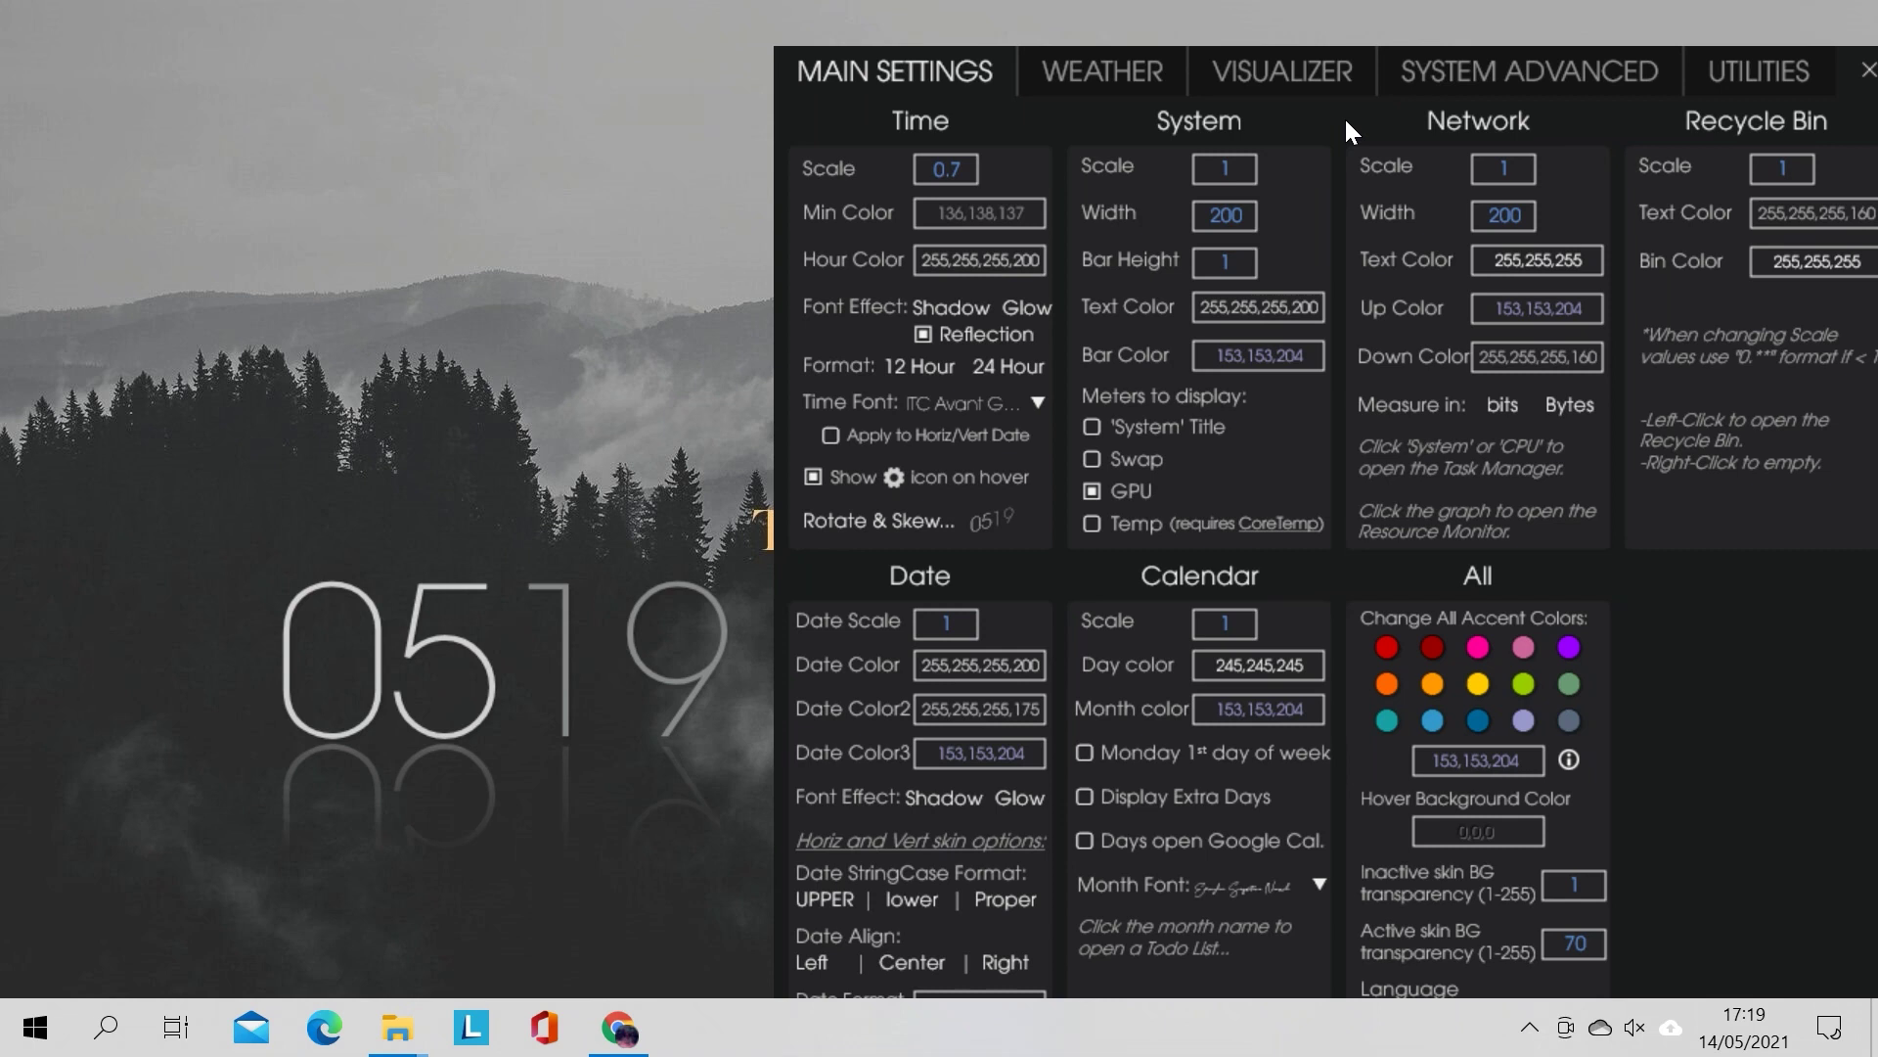
Step: Close the widget settings and place the clock directly against the lower vertical line, below THE LITTLE
click(1869, 70)
drag(699, 674, 861, 710)
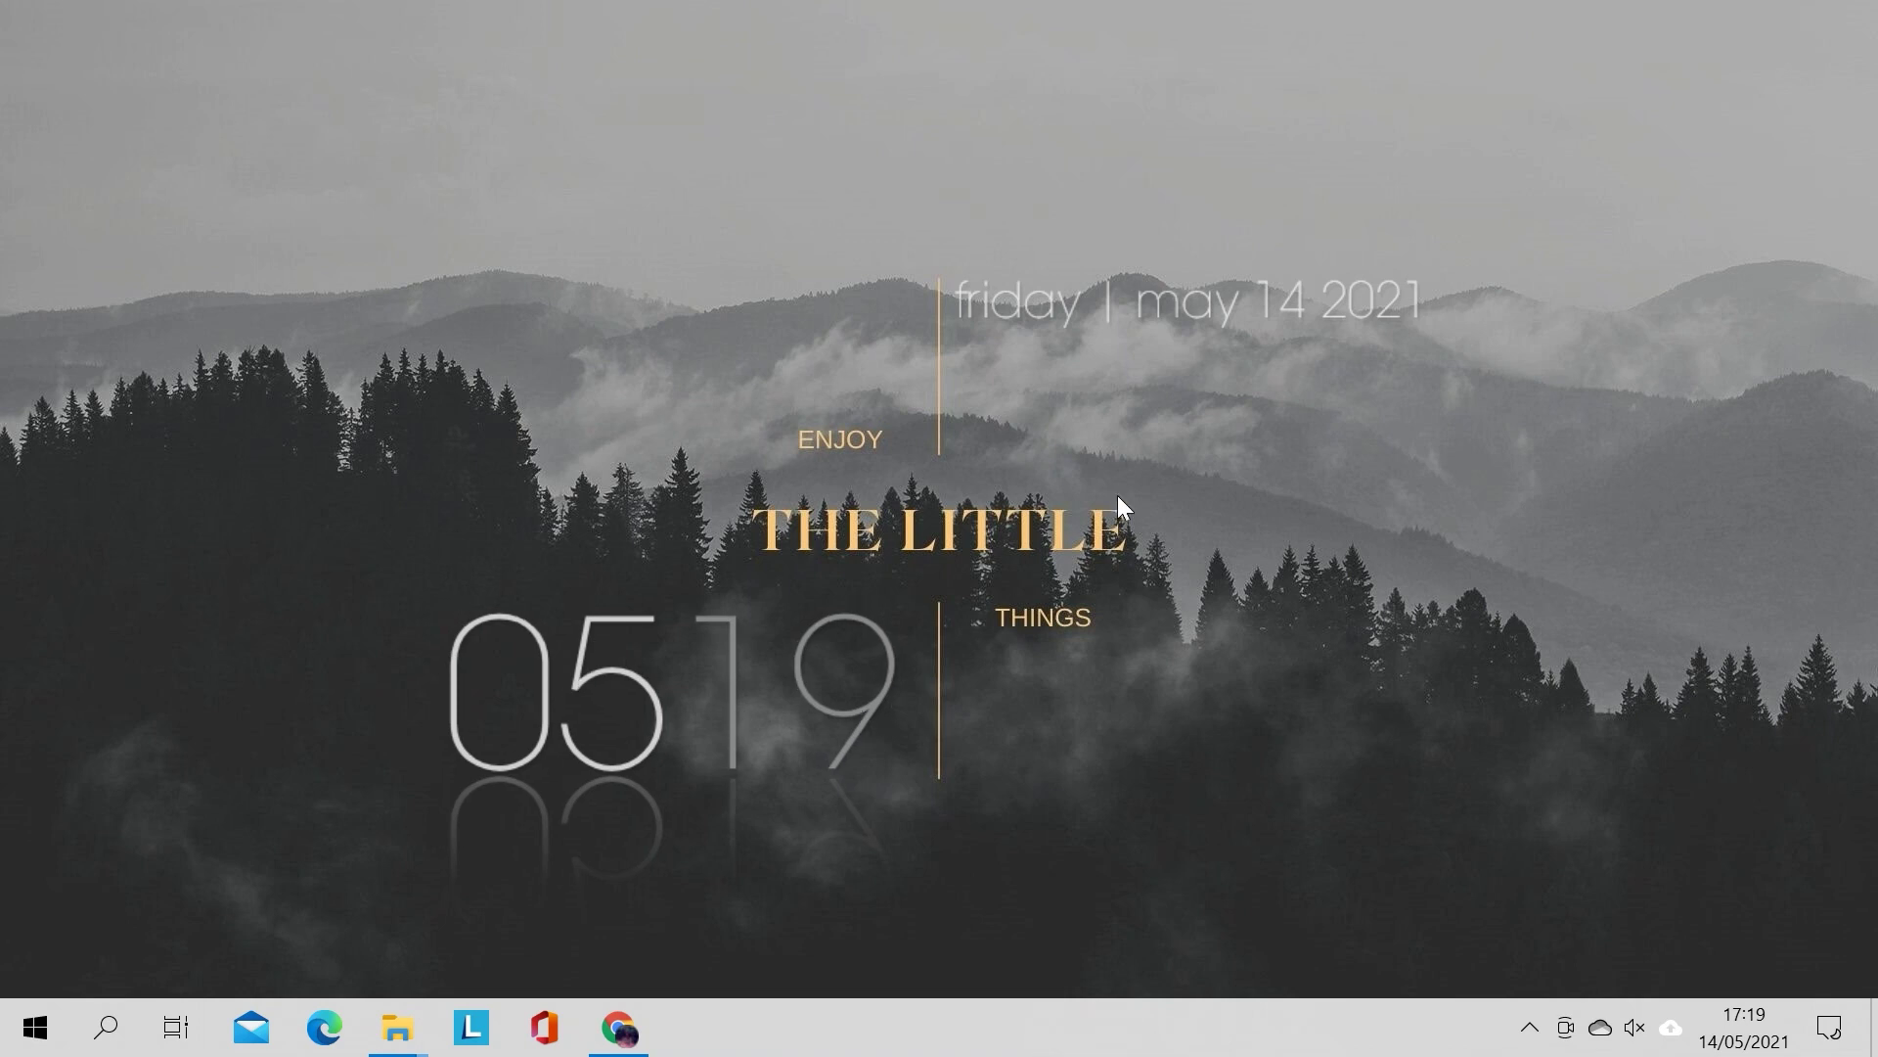
Step: Open the date widget's Date settings, look over its scale, colour and format options, and close them
right_click(1198, 314)
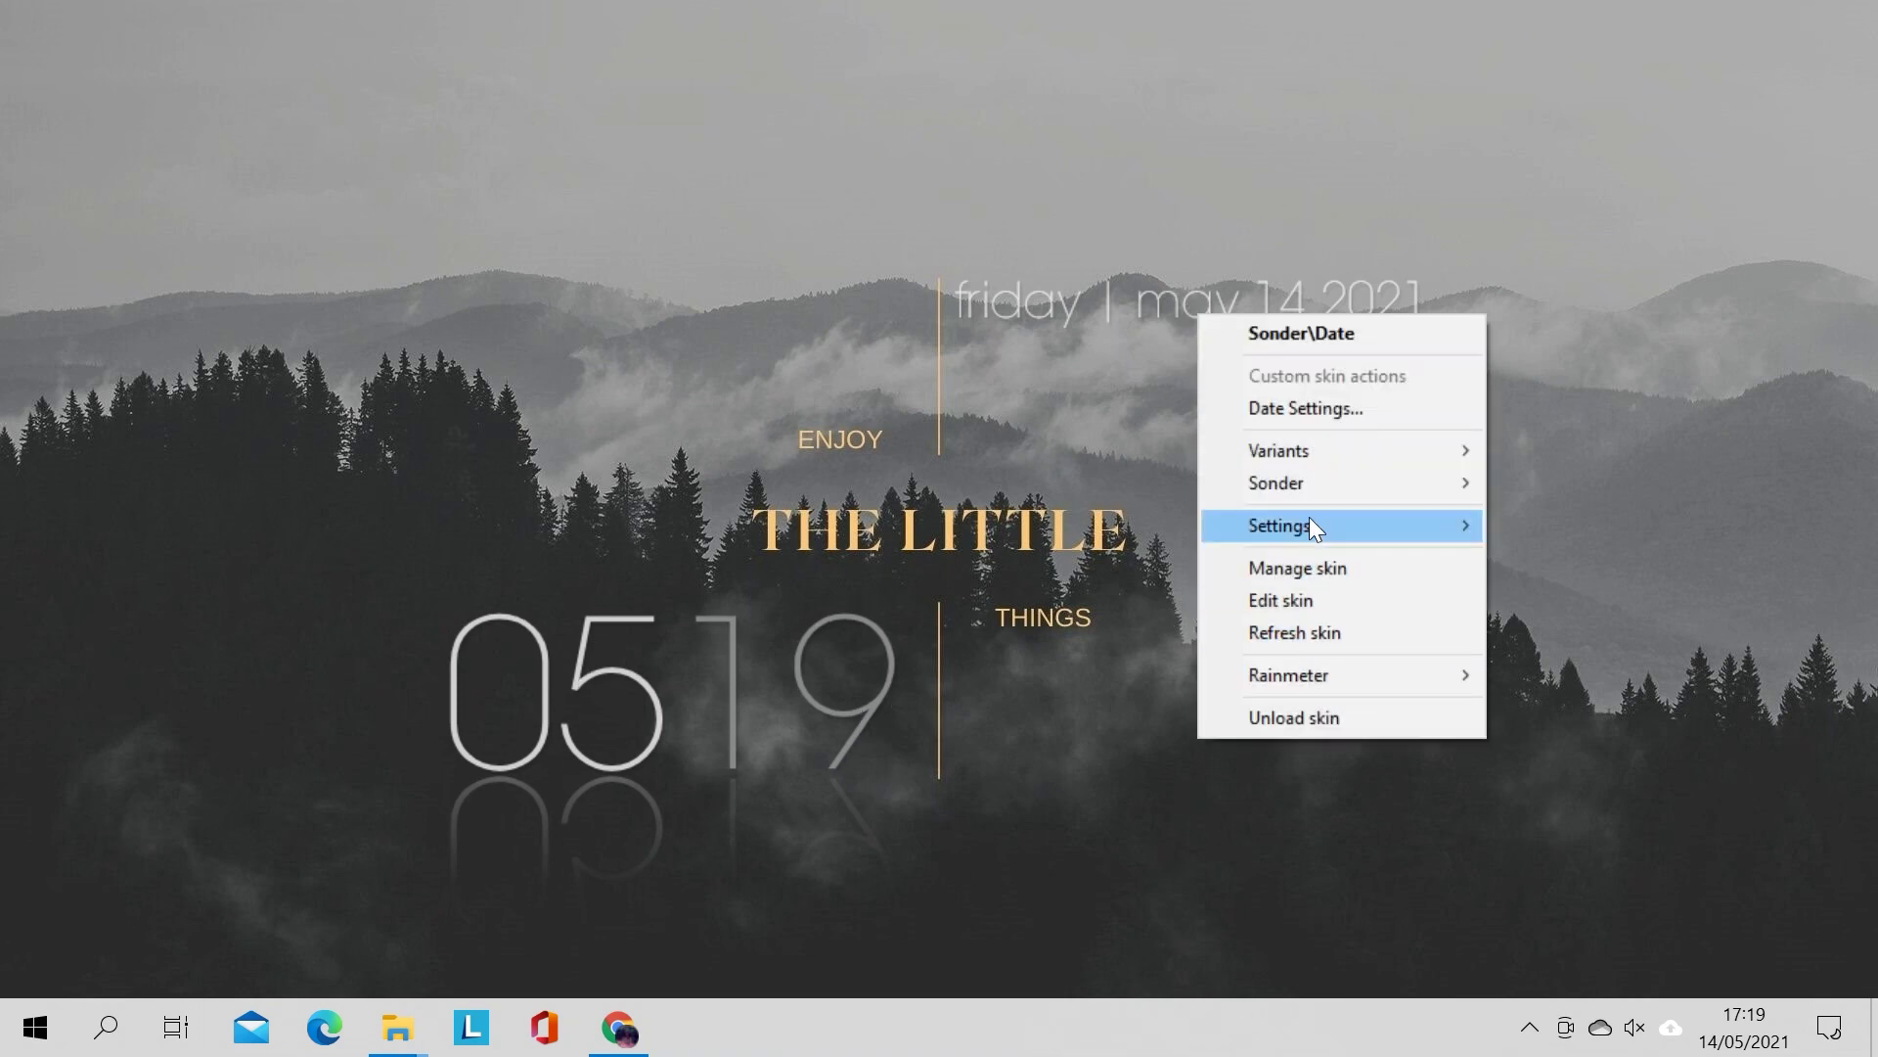
click(1338, 411)
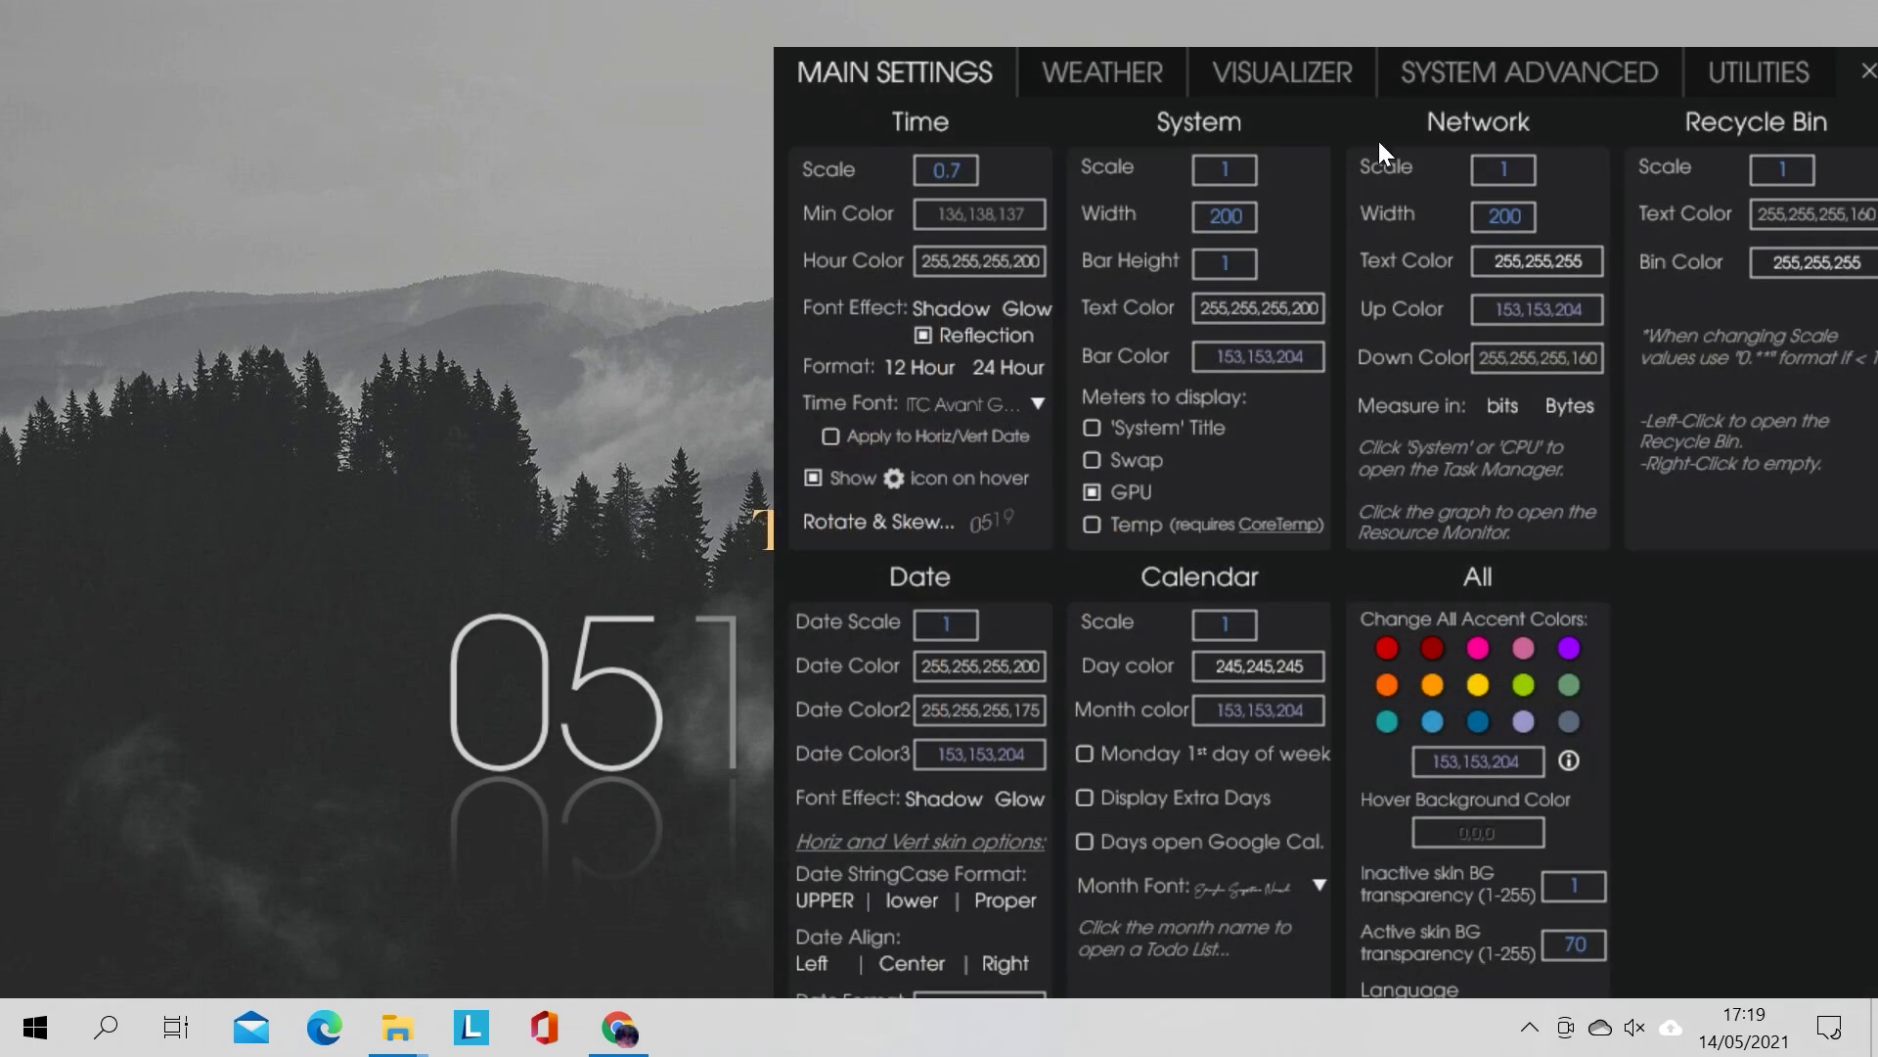
drag(1358, 113, 722, 96)
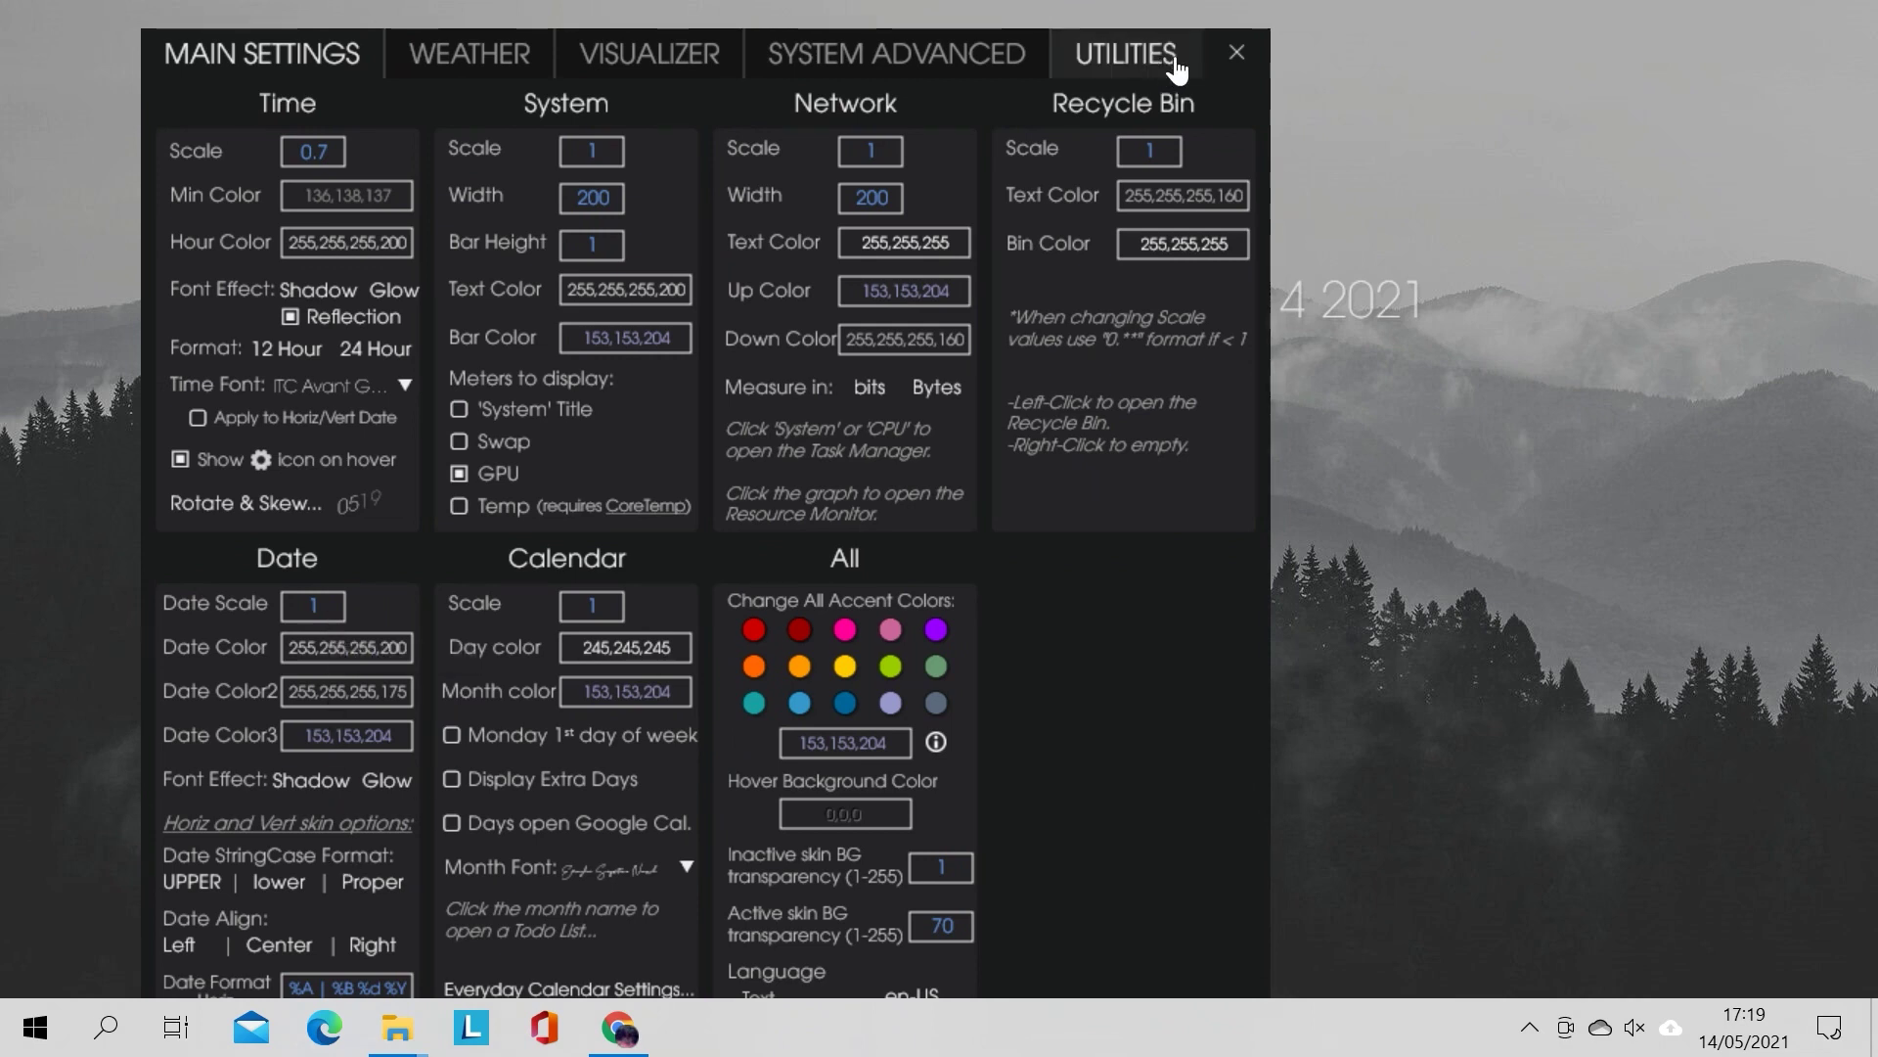
click(1236, 53)
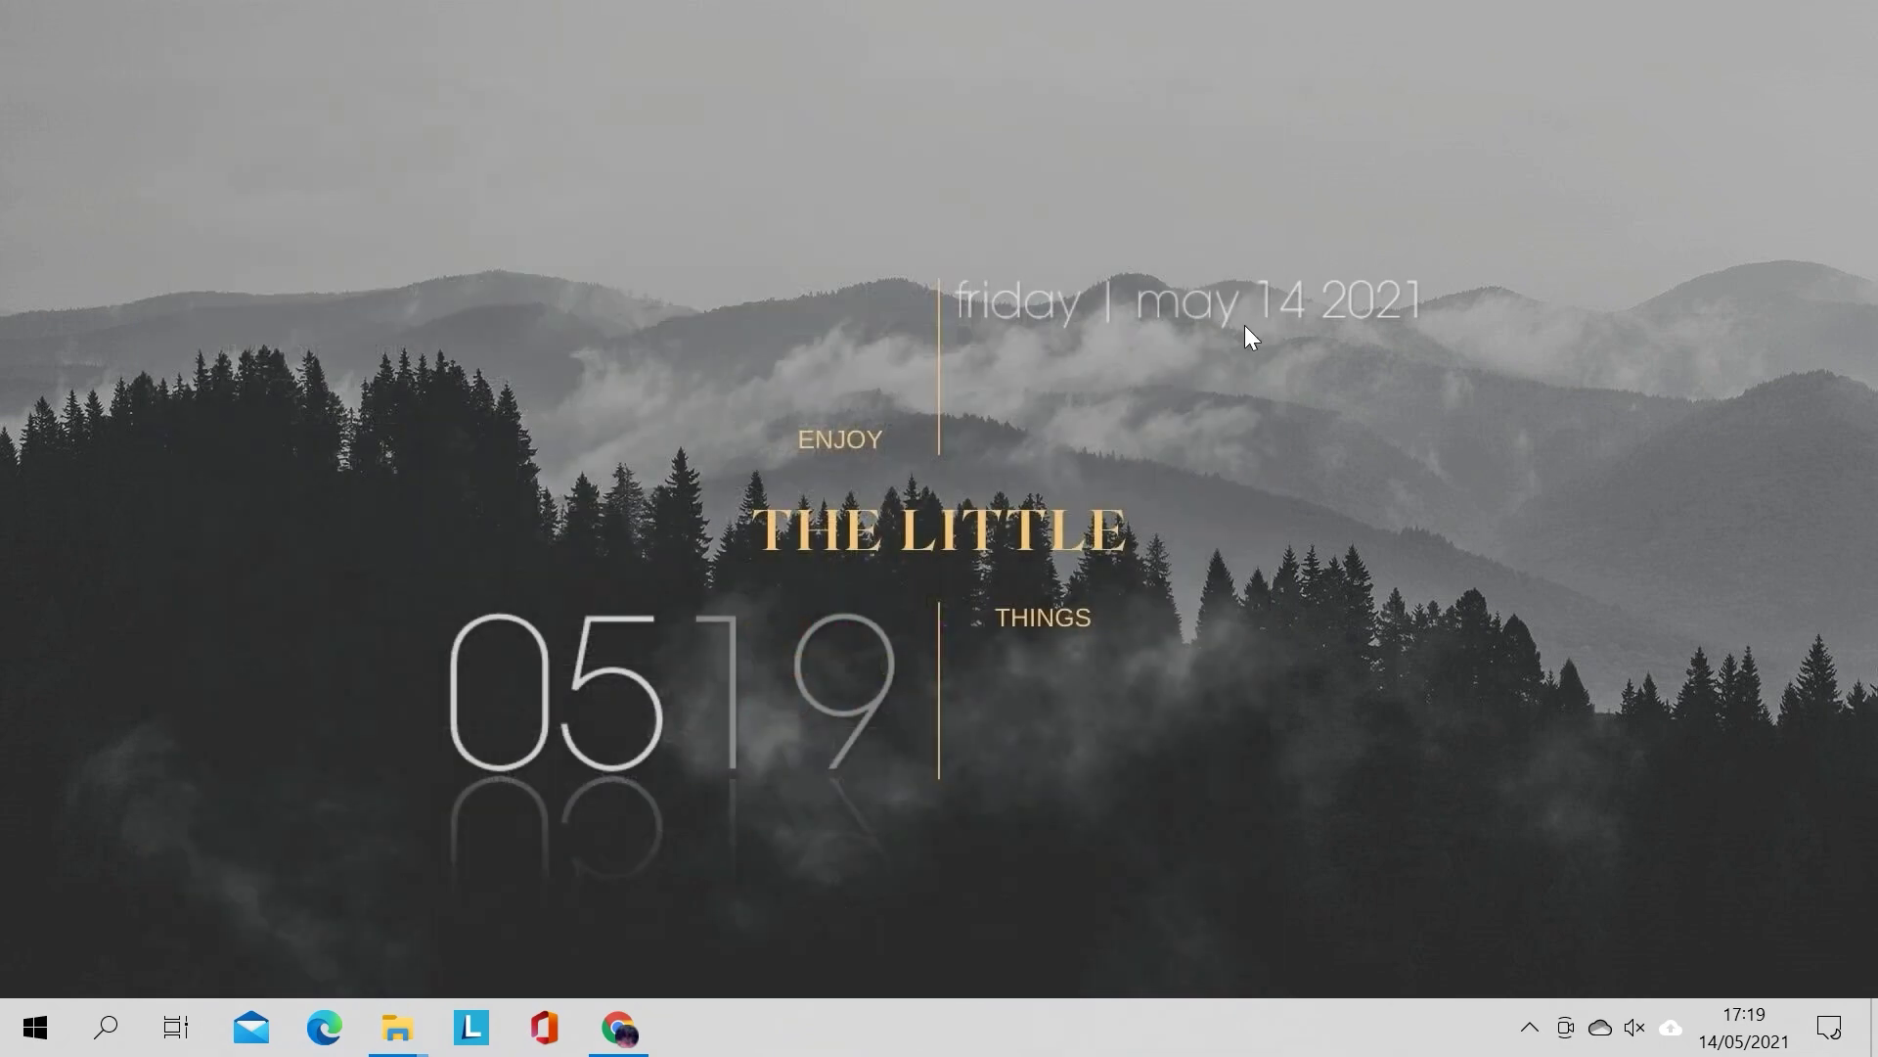
Step: Turn on automatic hiding of the taskbar in desktop mode and close the taskbar settings
right_click(1048, 1040)
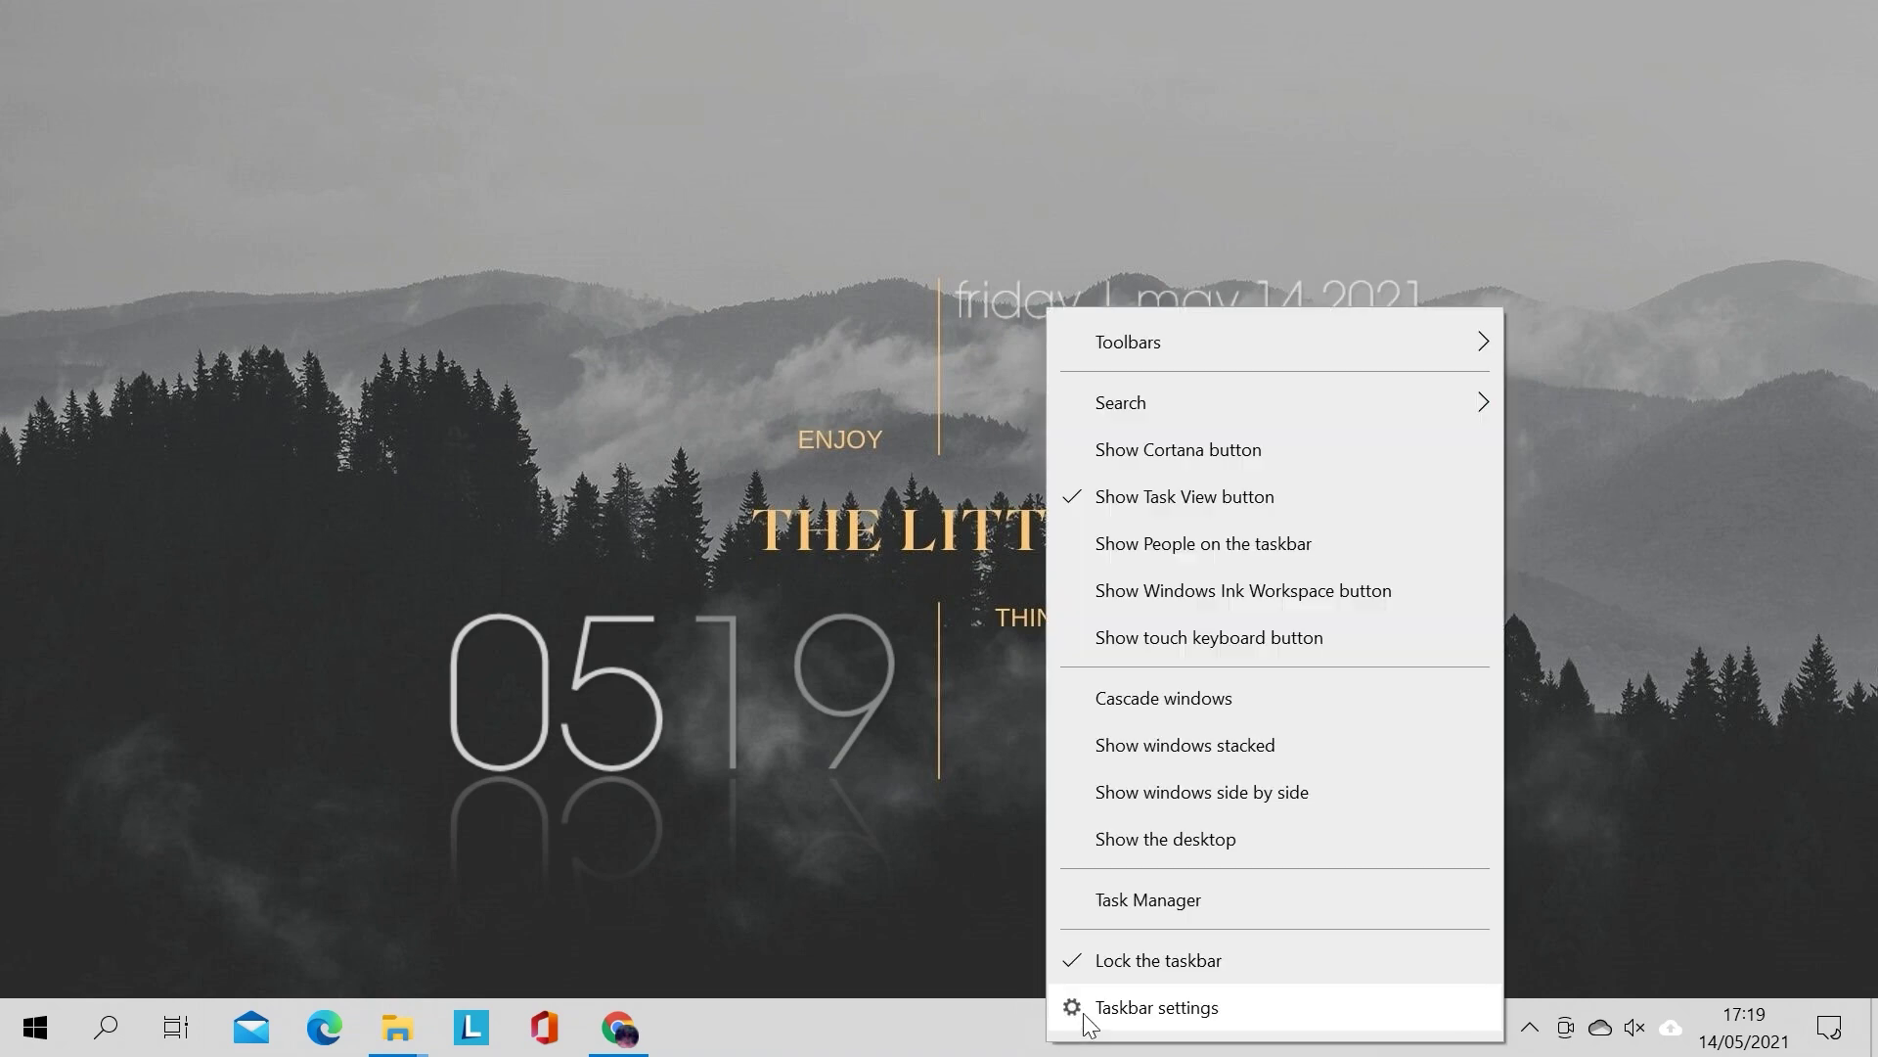
click(1083, 1013)
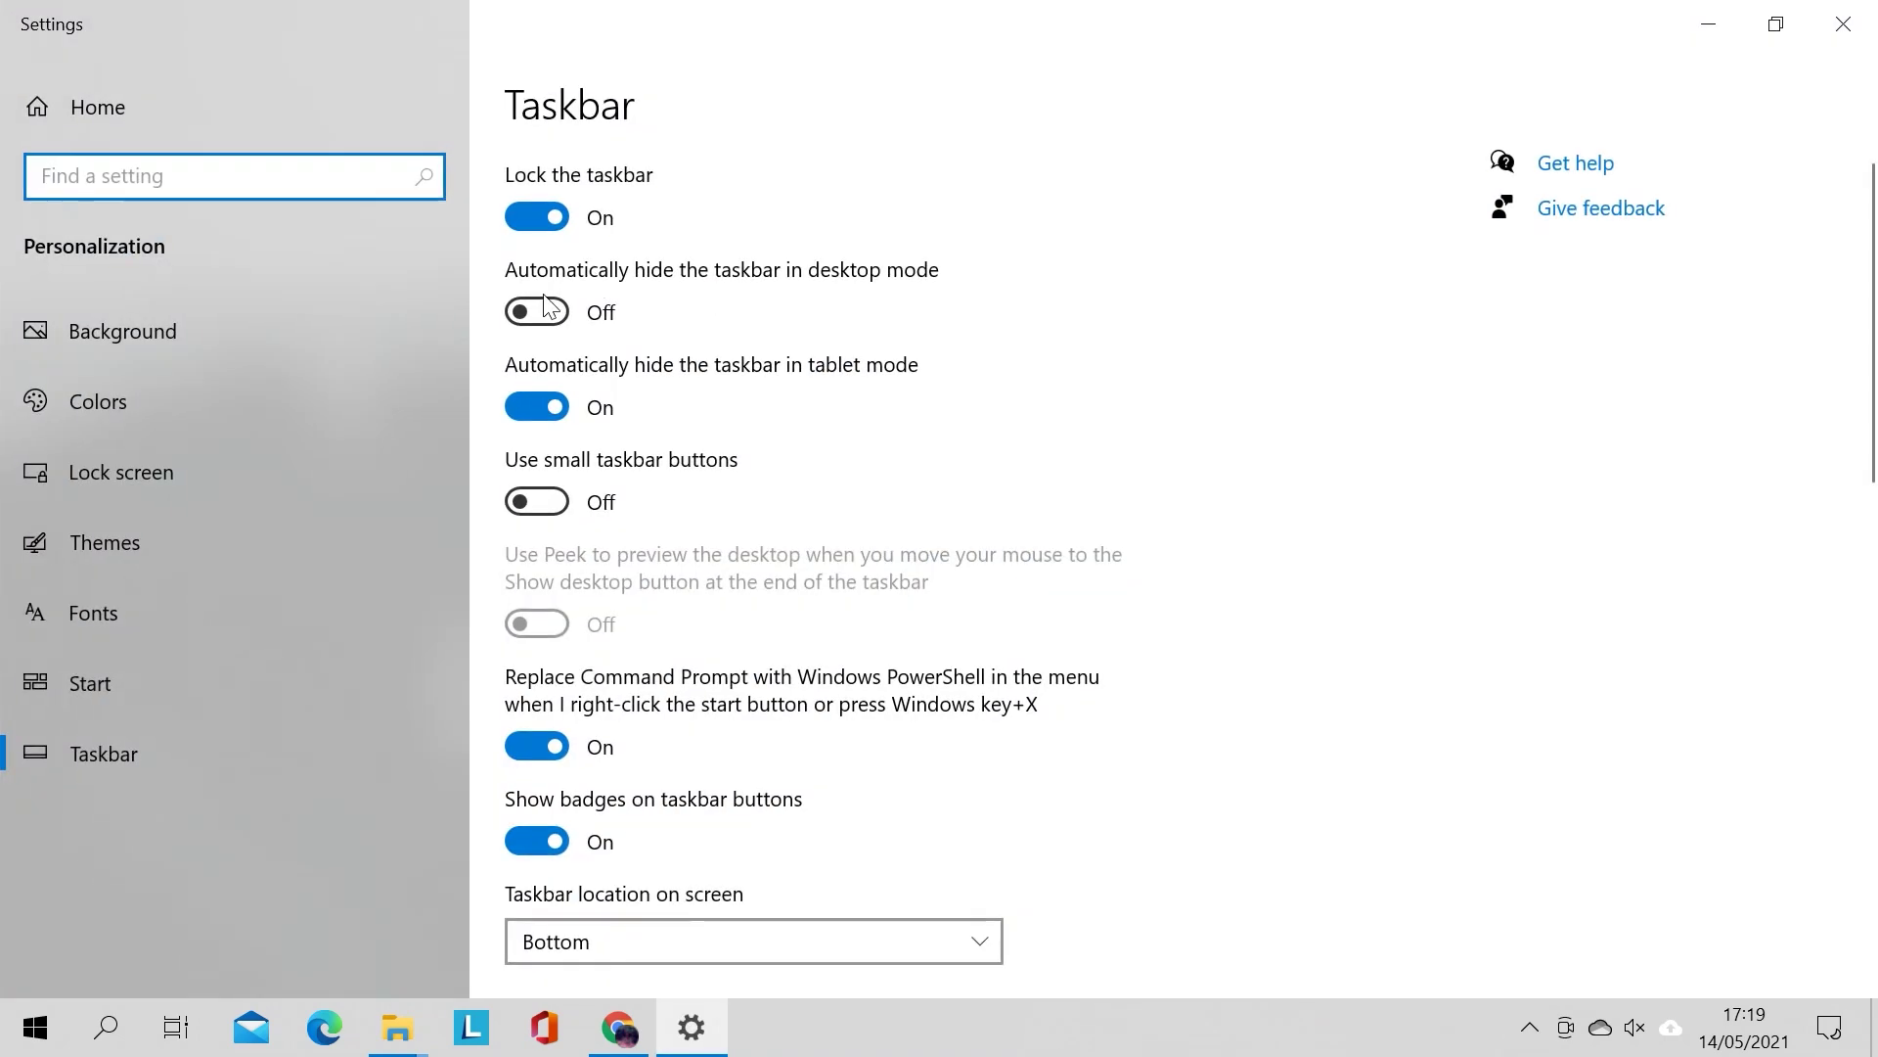
click(536, 311)
click(1837, 24)
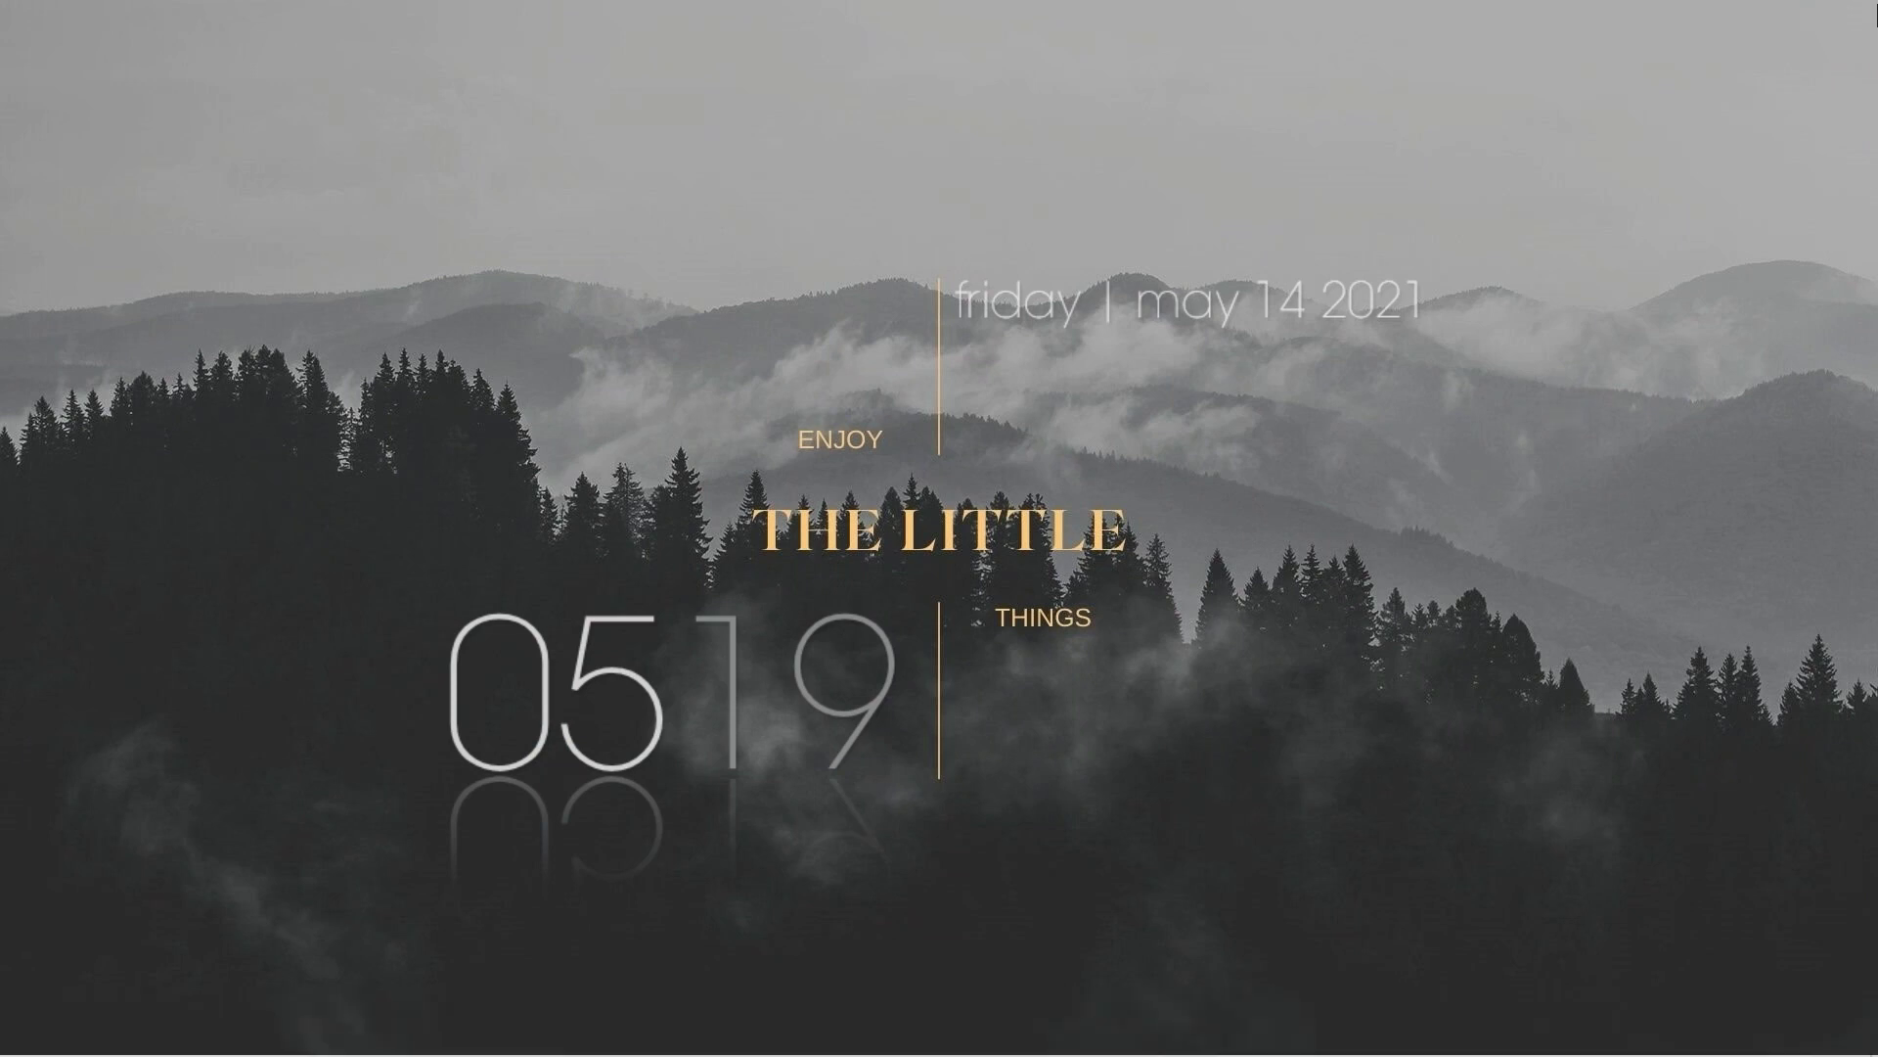
click(1529, 1027)
click(1529, 1025)
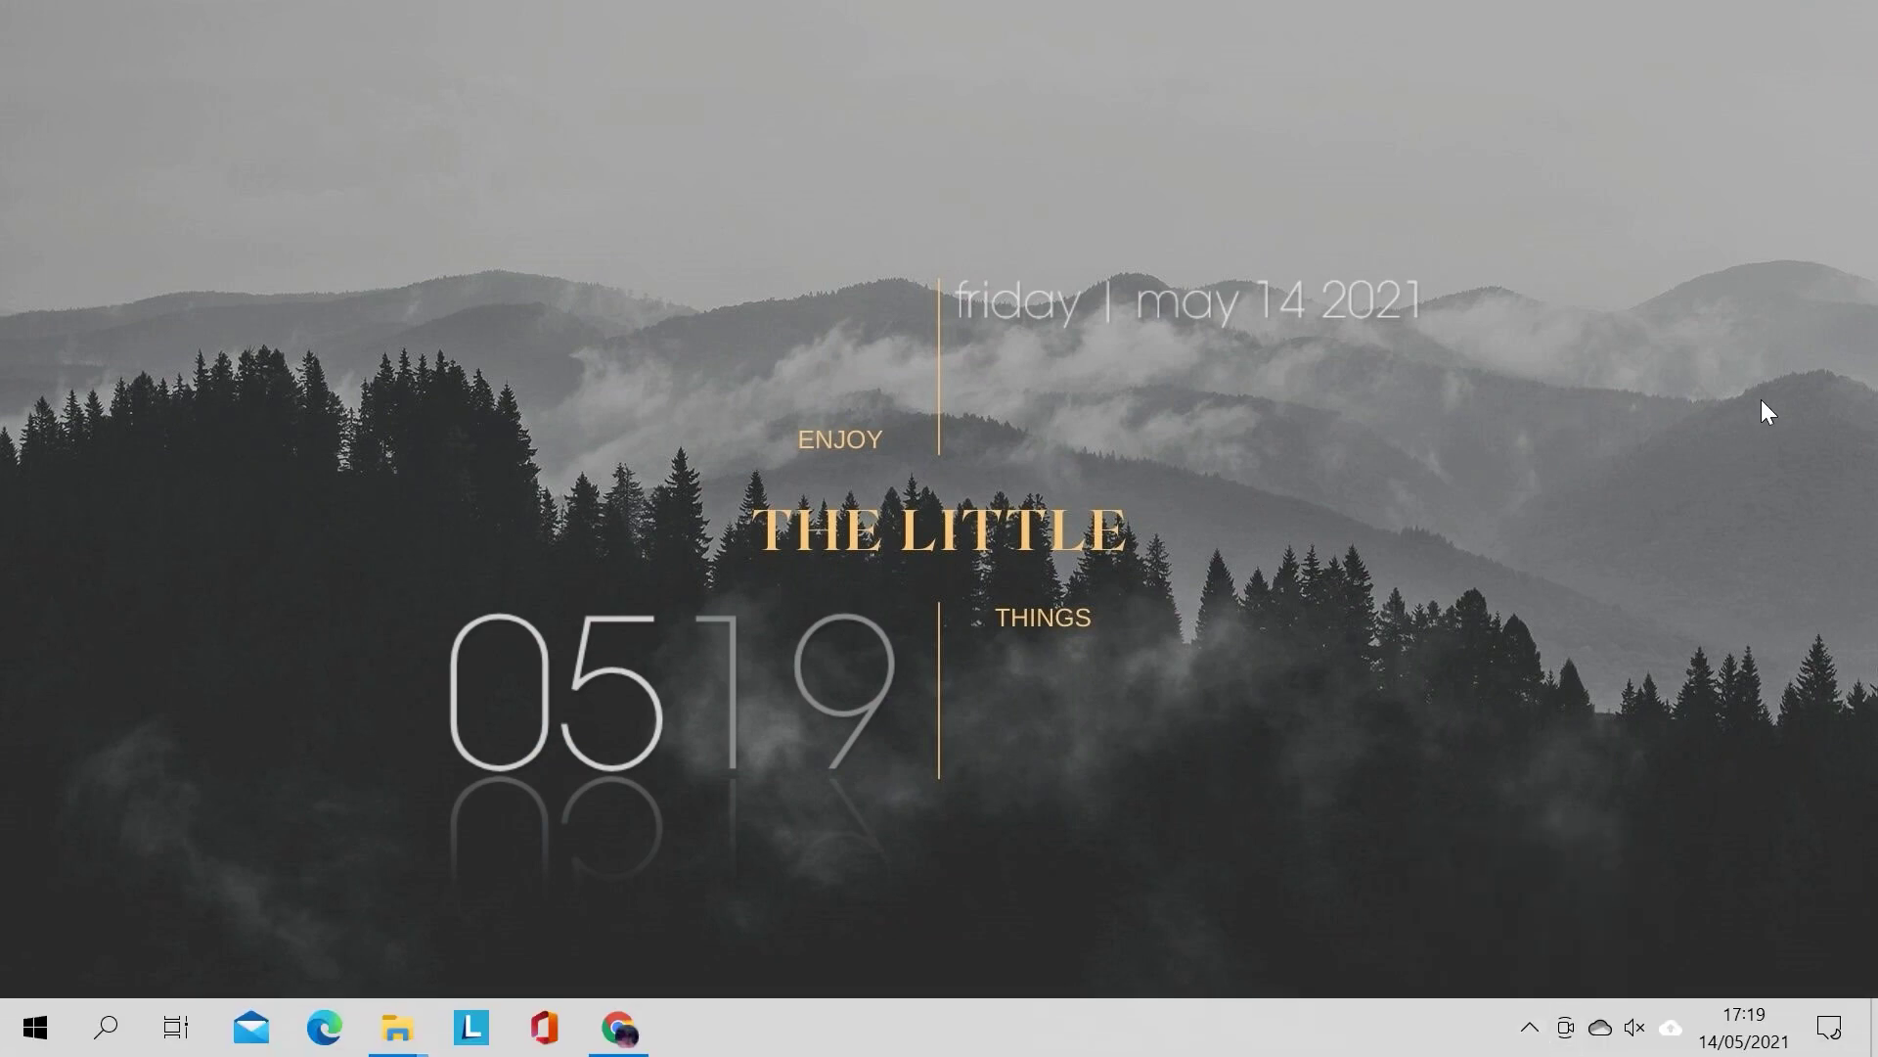
Step: Open the Rainmeter manager at the date widget's 1-Date_Horizontal skin
right_click(1247, 407)
right_click(1183, 312)
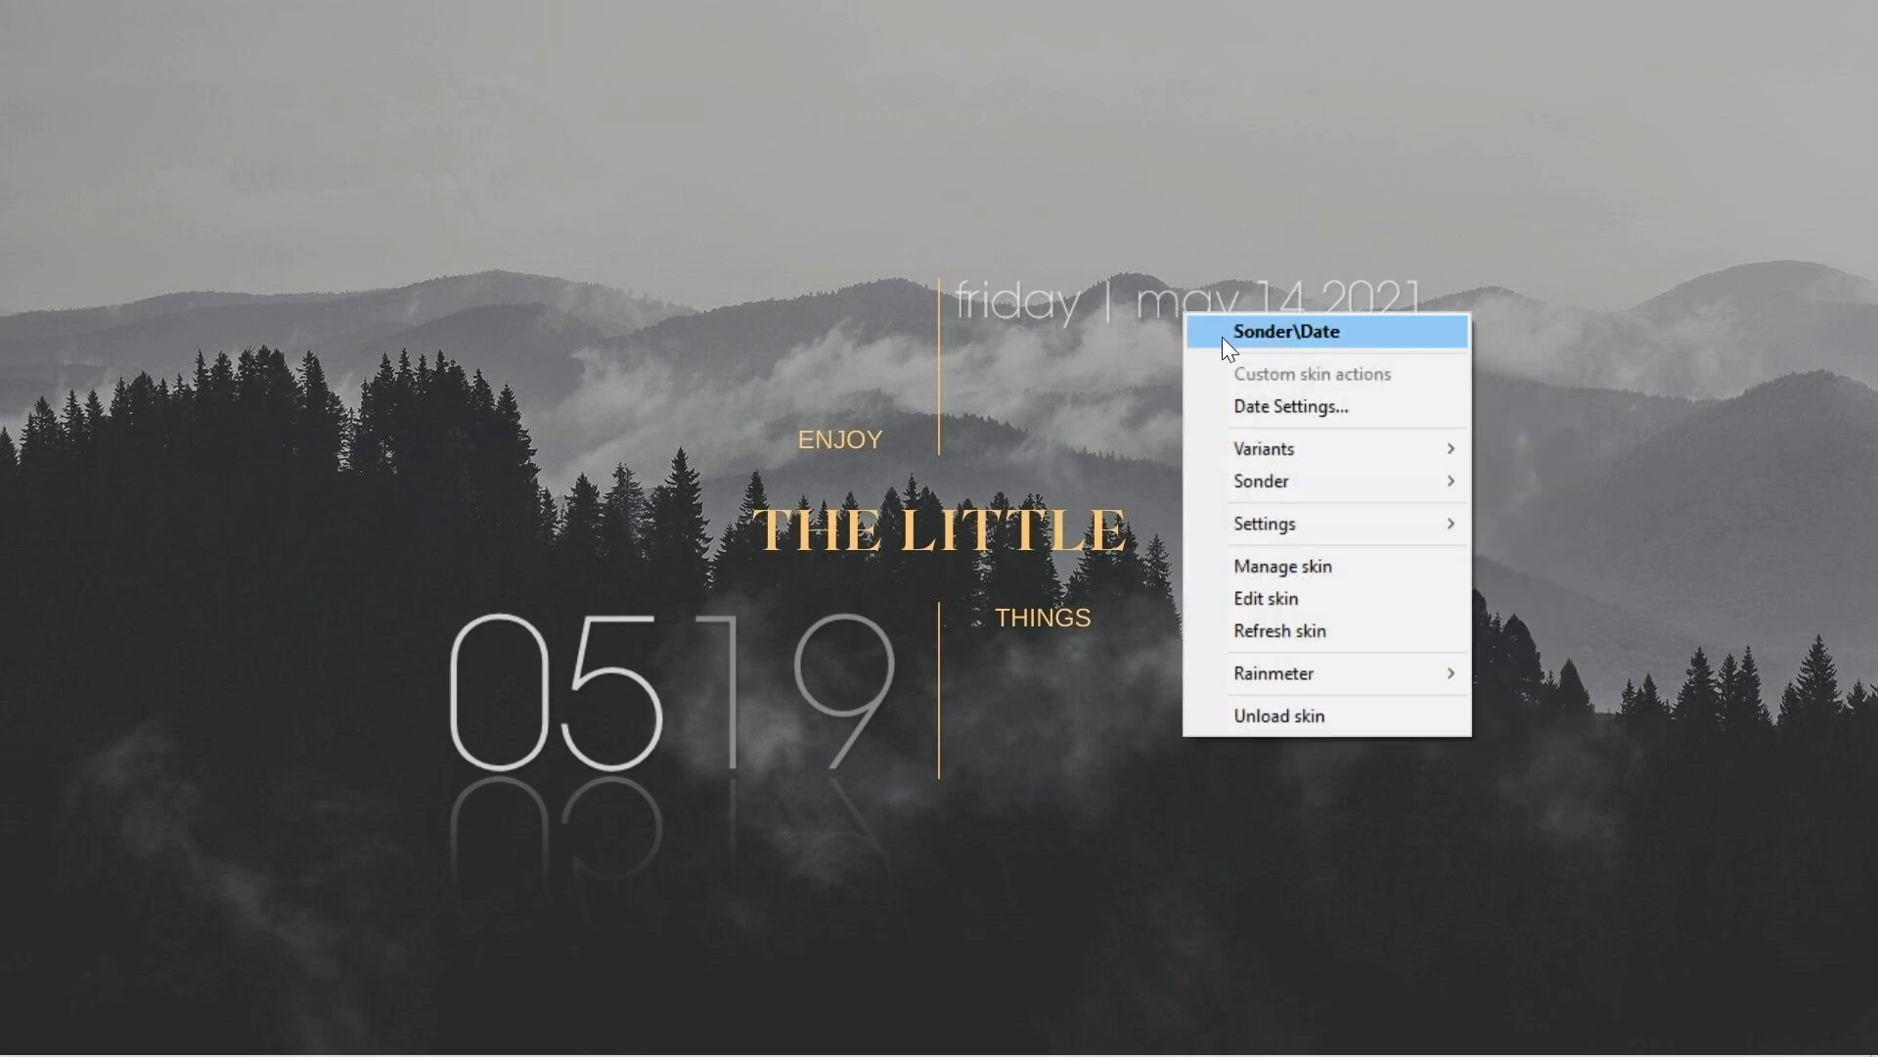
click(1284, 552)
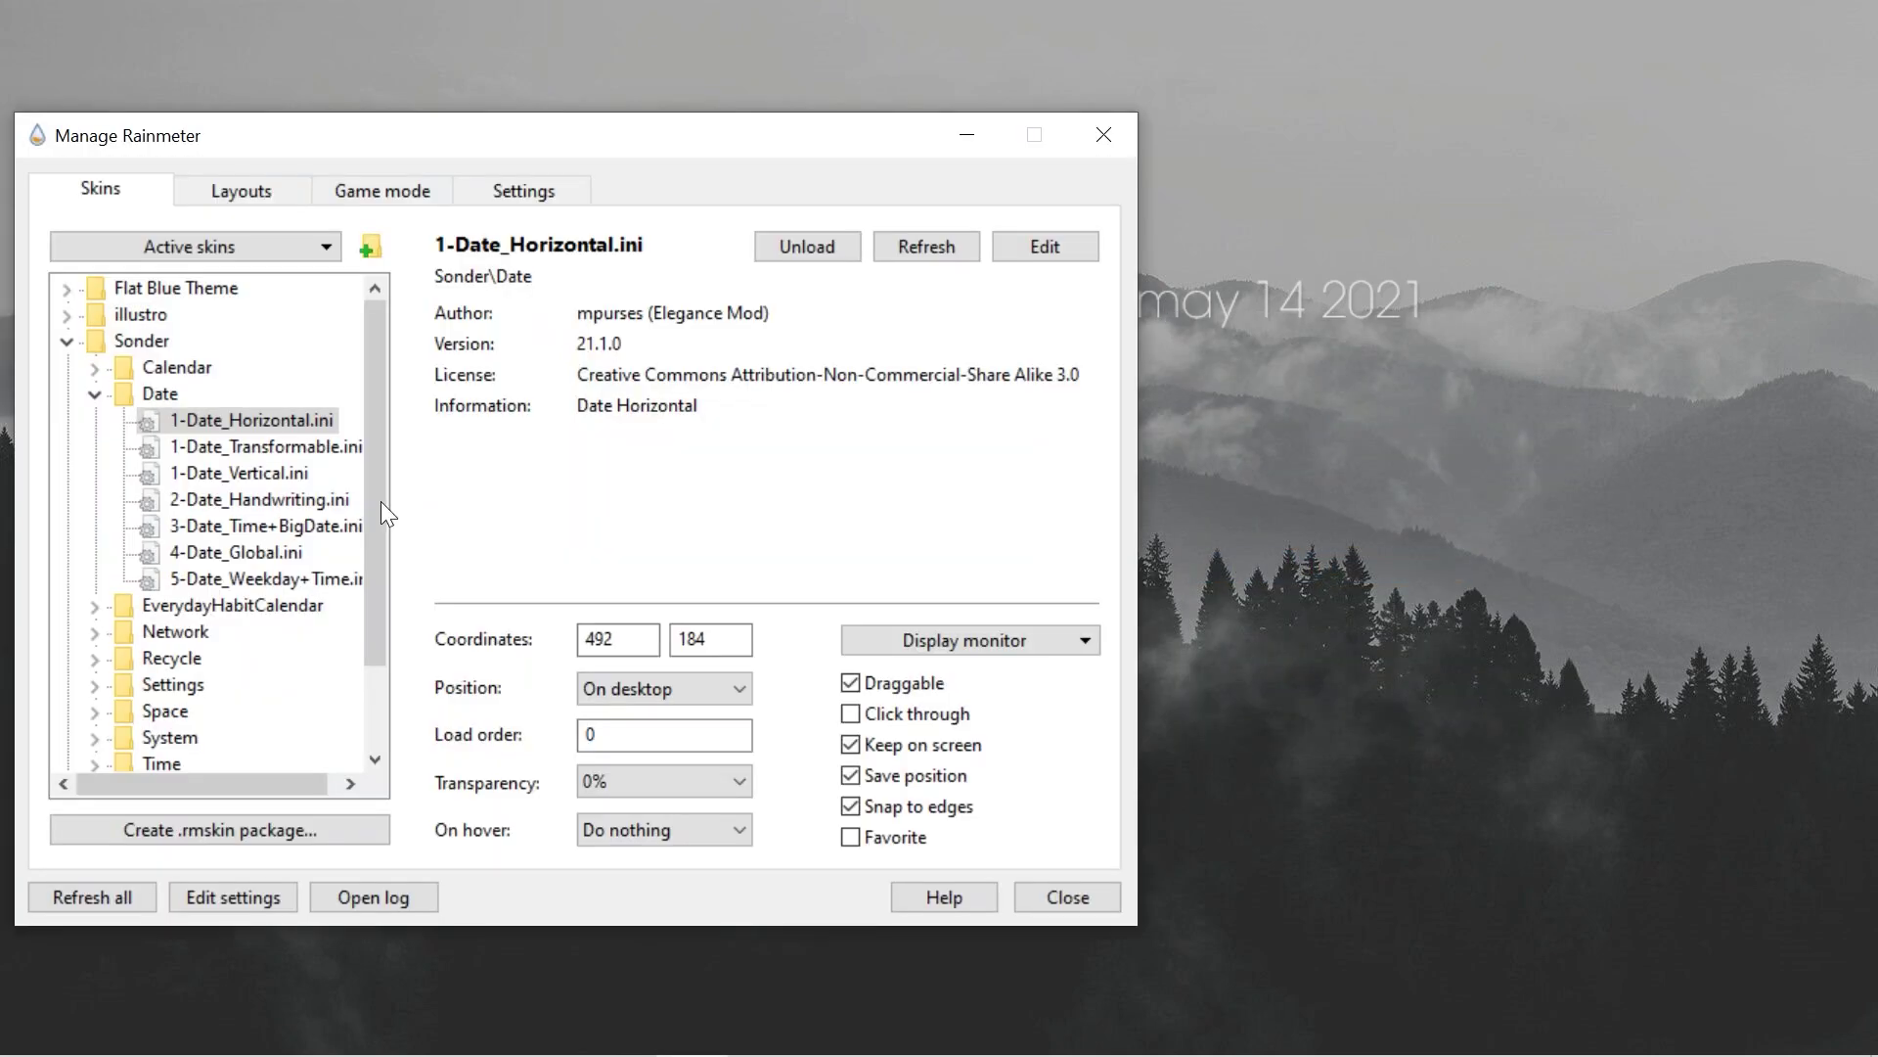
Step: Load the Bin_1.ini skin from Sonder's Recycle folder onto the desktop
click(95, 394)
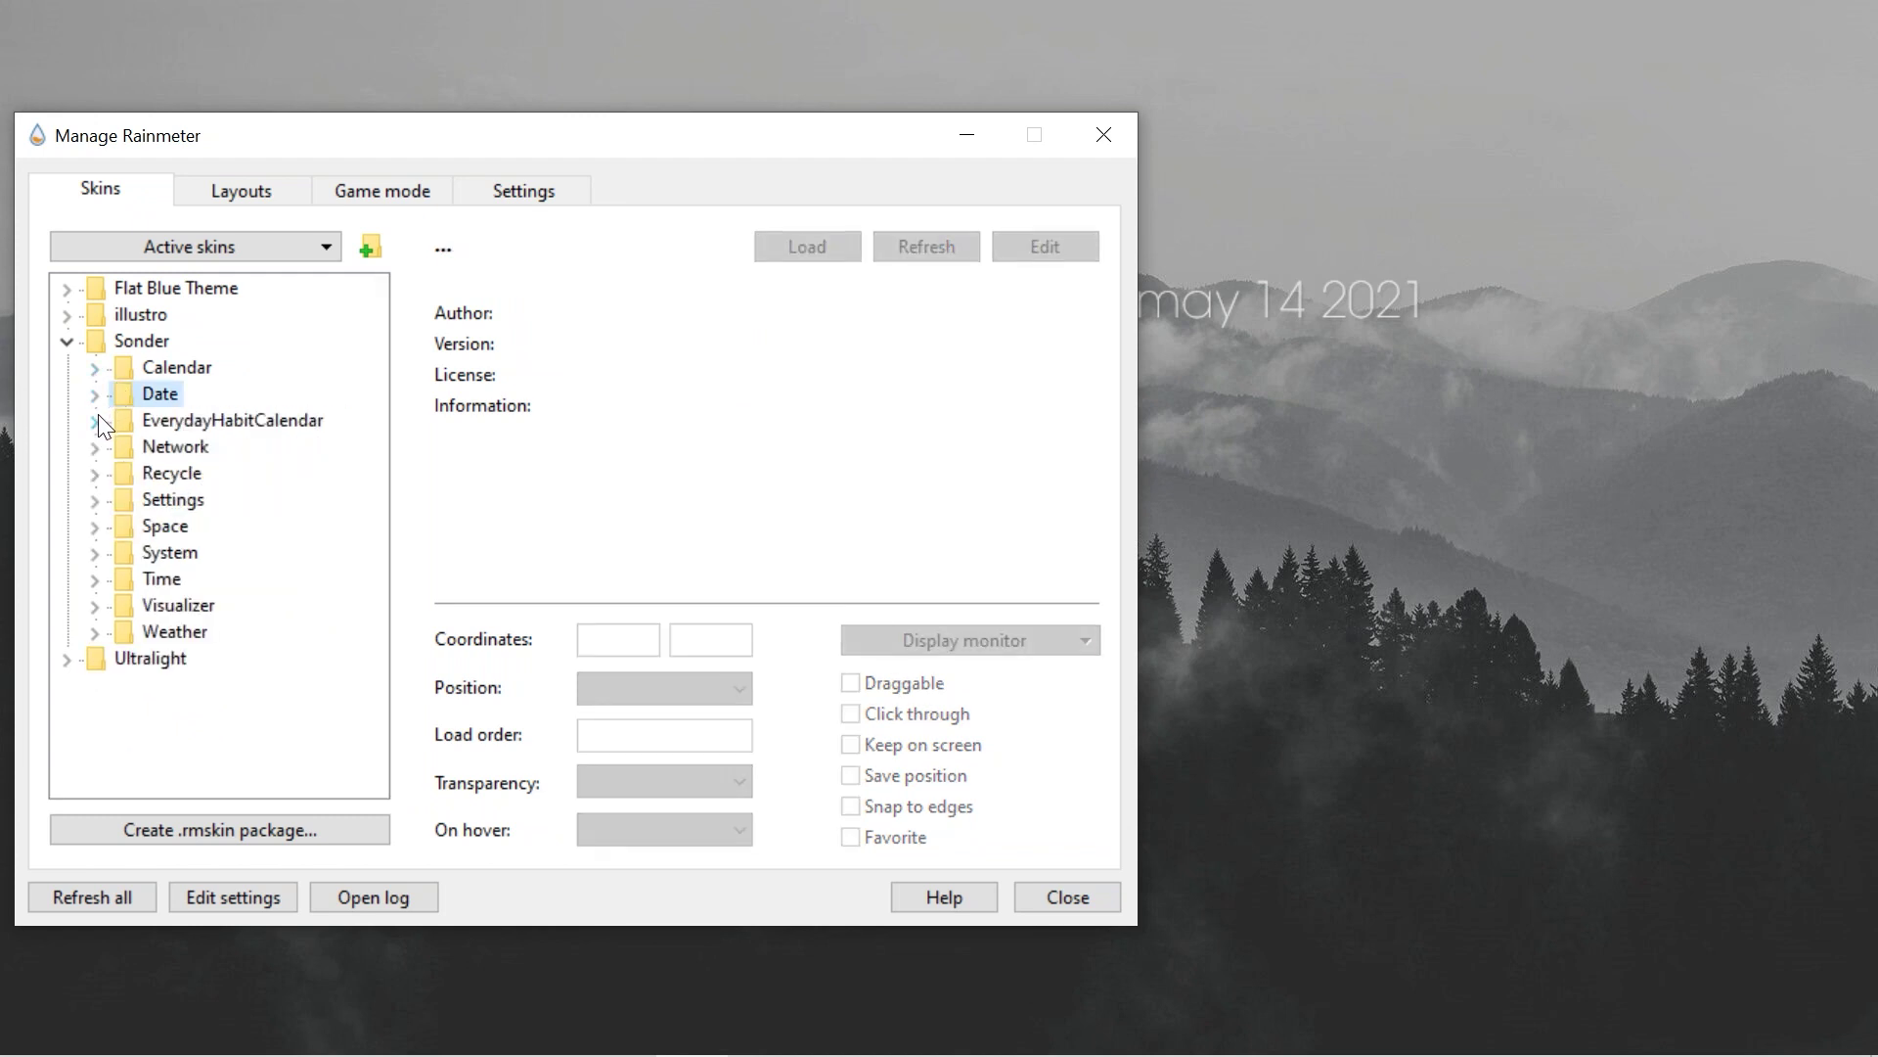
click(98, 416)
click(95, 420)
click(95, 446)
click(95, 447)
click(95, 474)
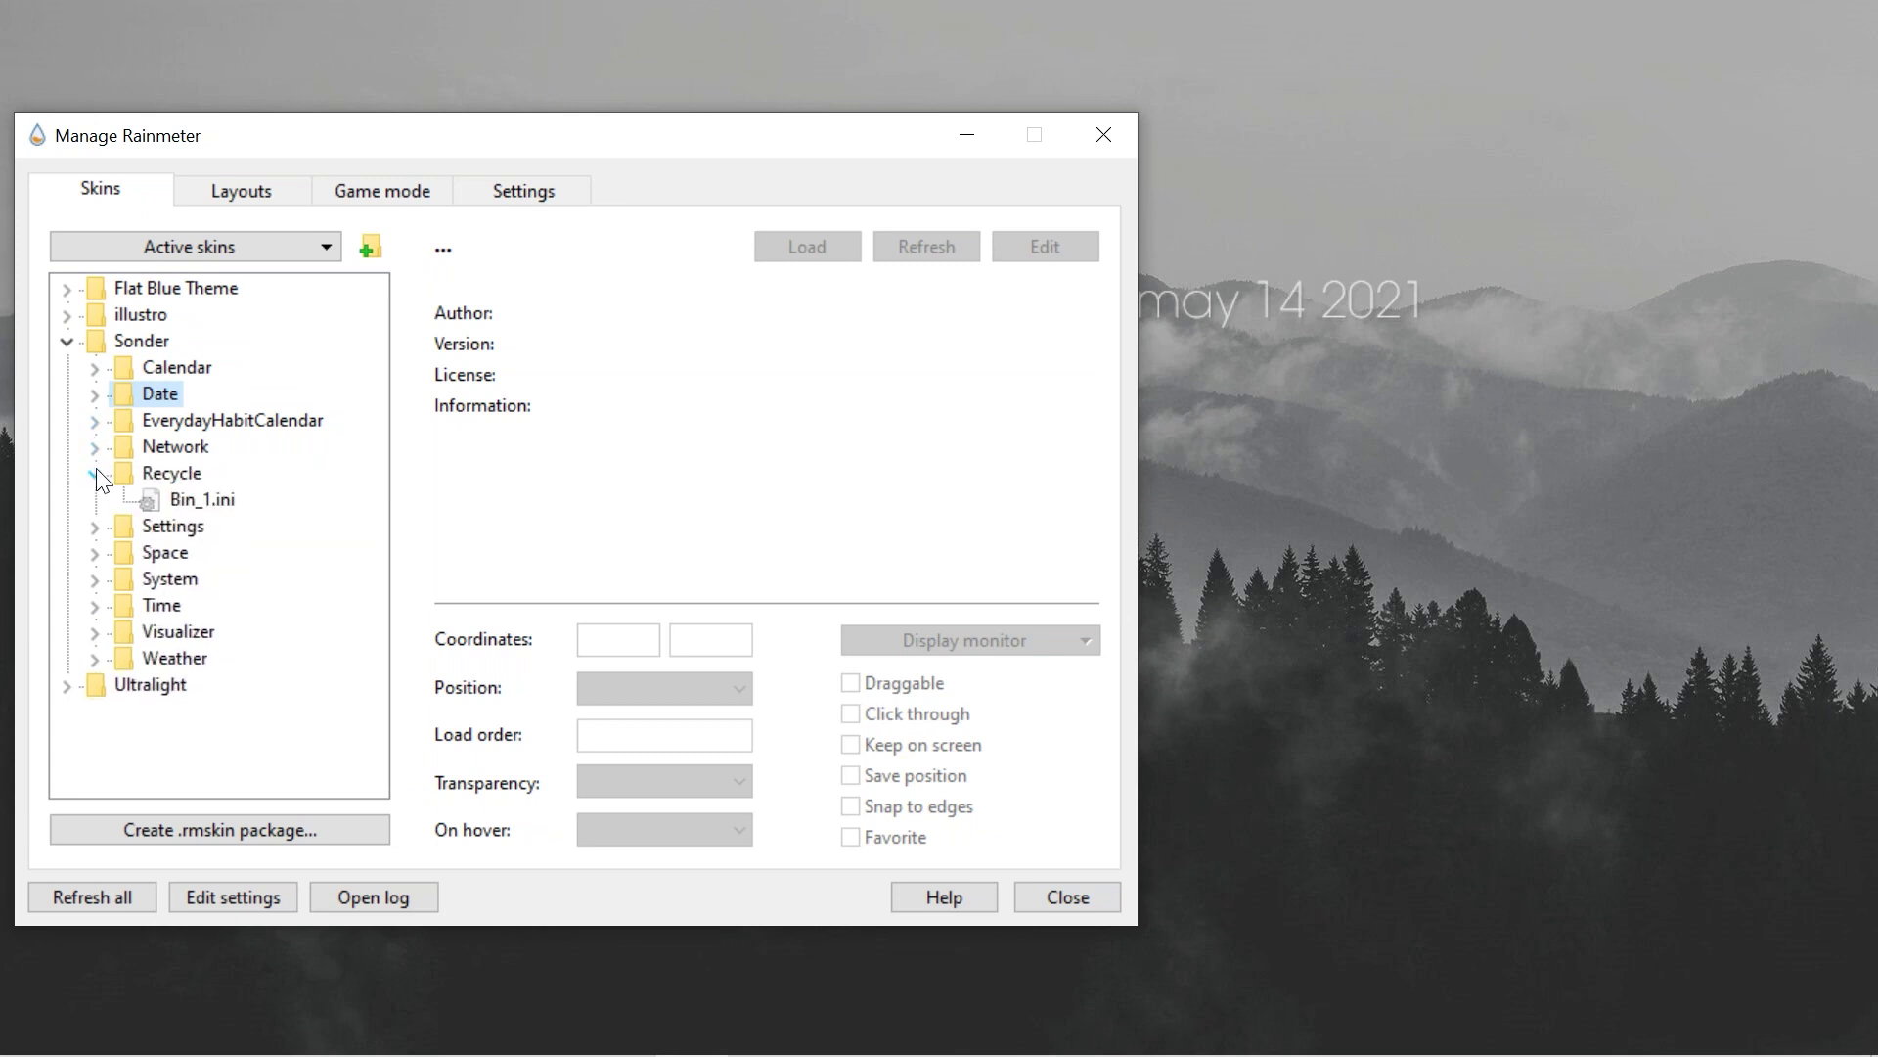
double_click(188, 496)
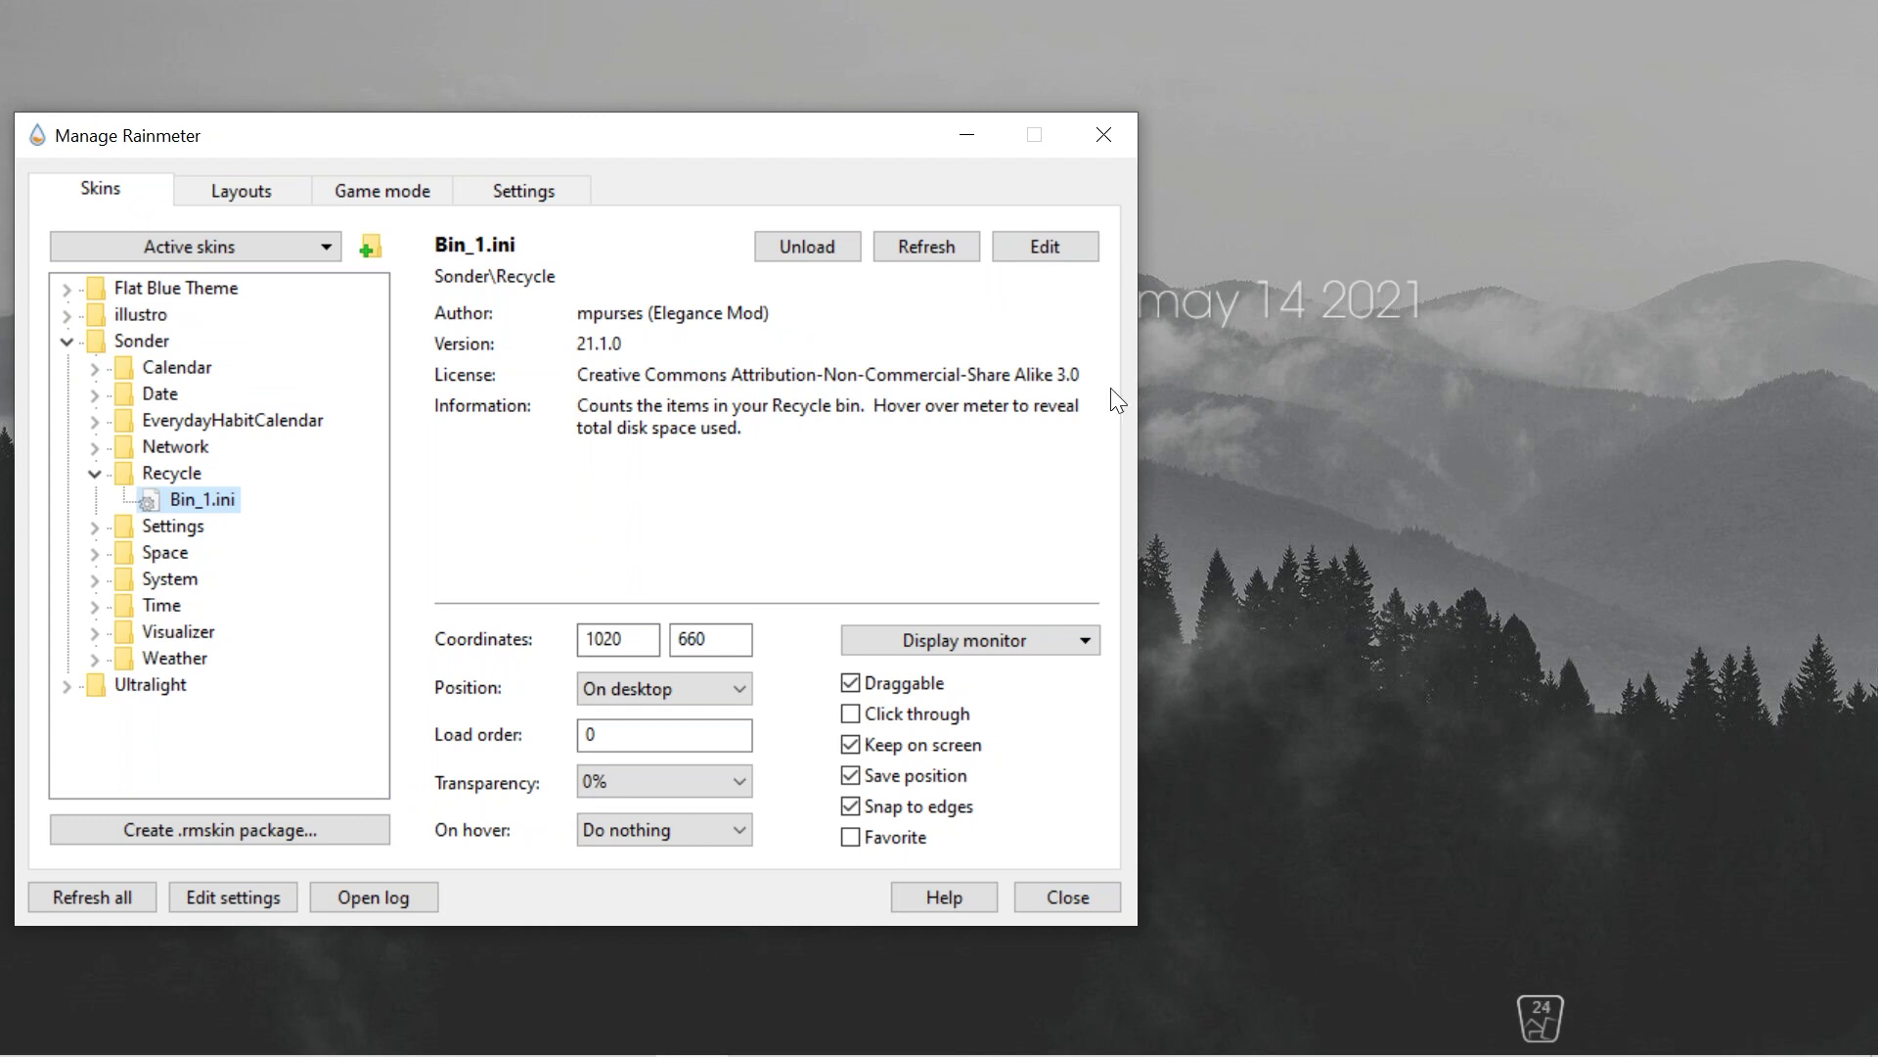
Step: Place the recycle bin widget near the desktop's lower-right corner, open the Recycle Bin through it and close that window
mouse_move(1561, 1029)
drag(1561, 1029, 1839, 966)
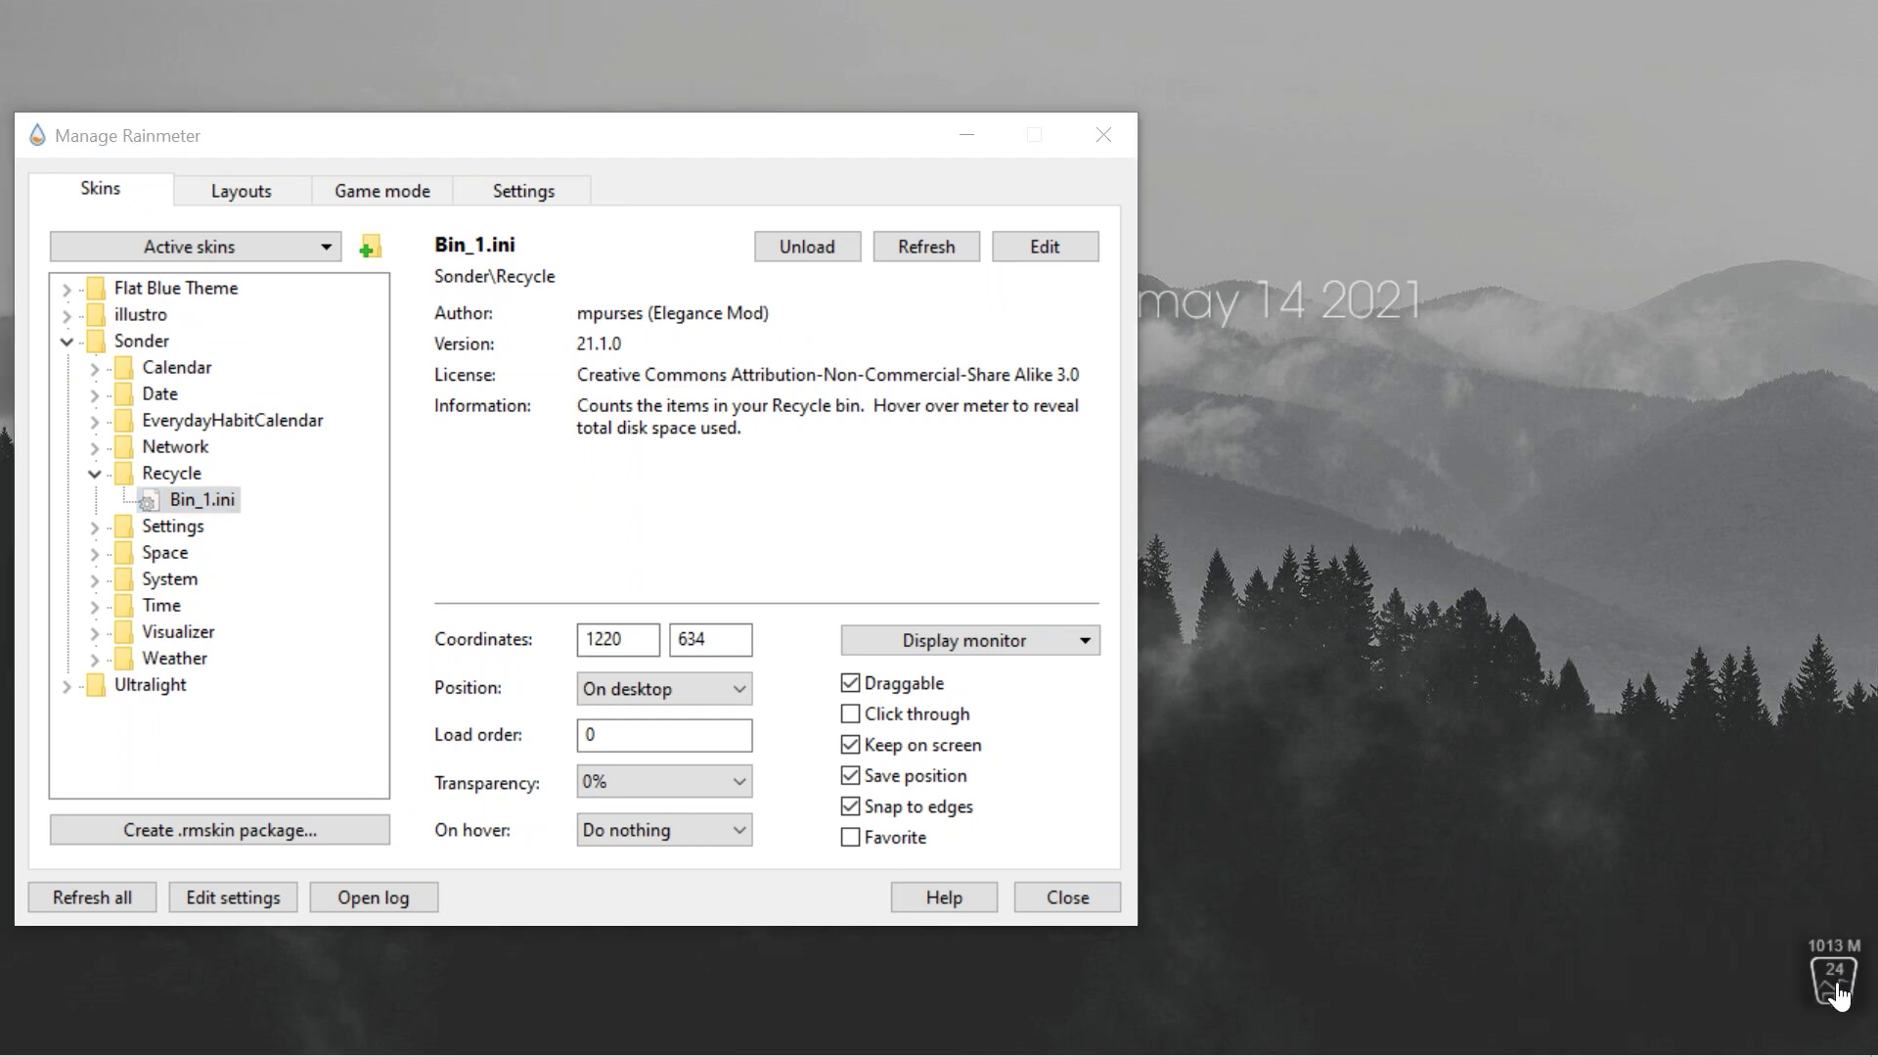
click(1837, 992)
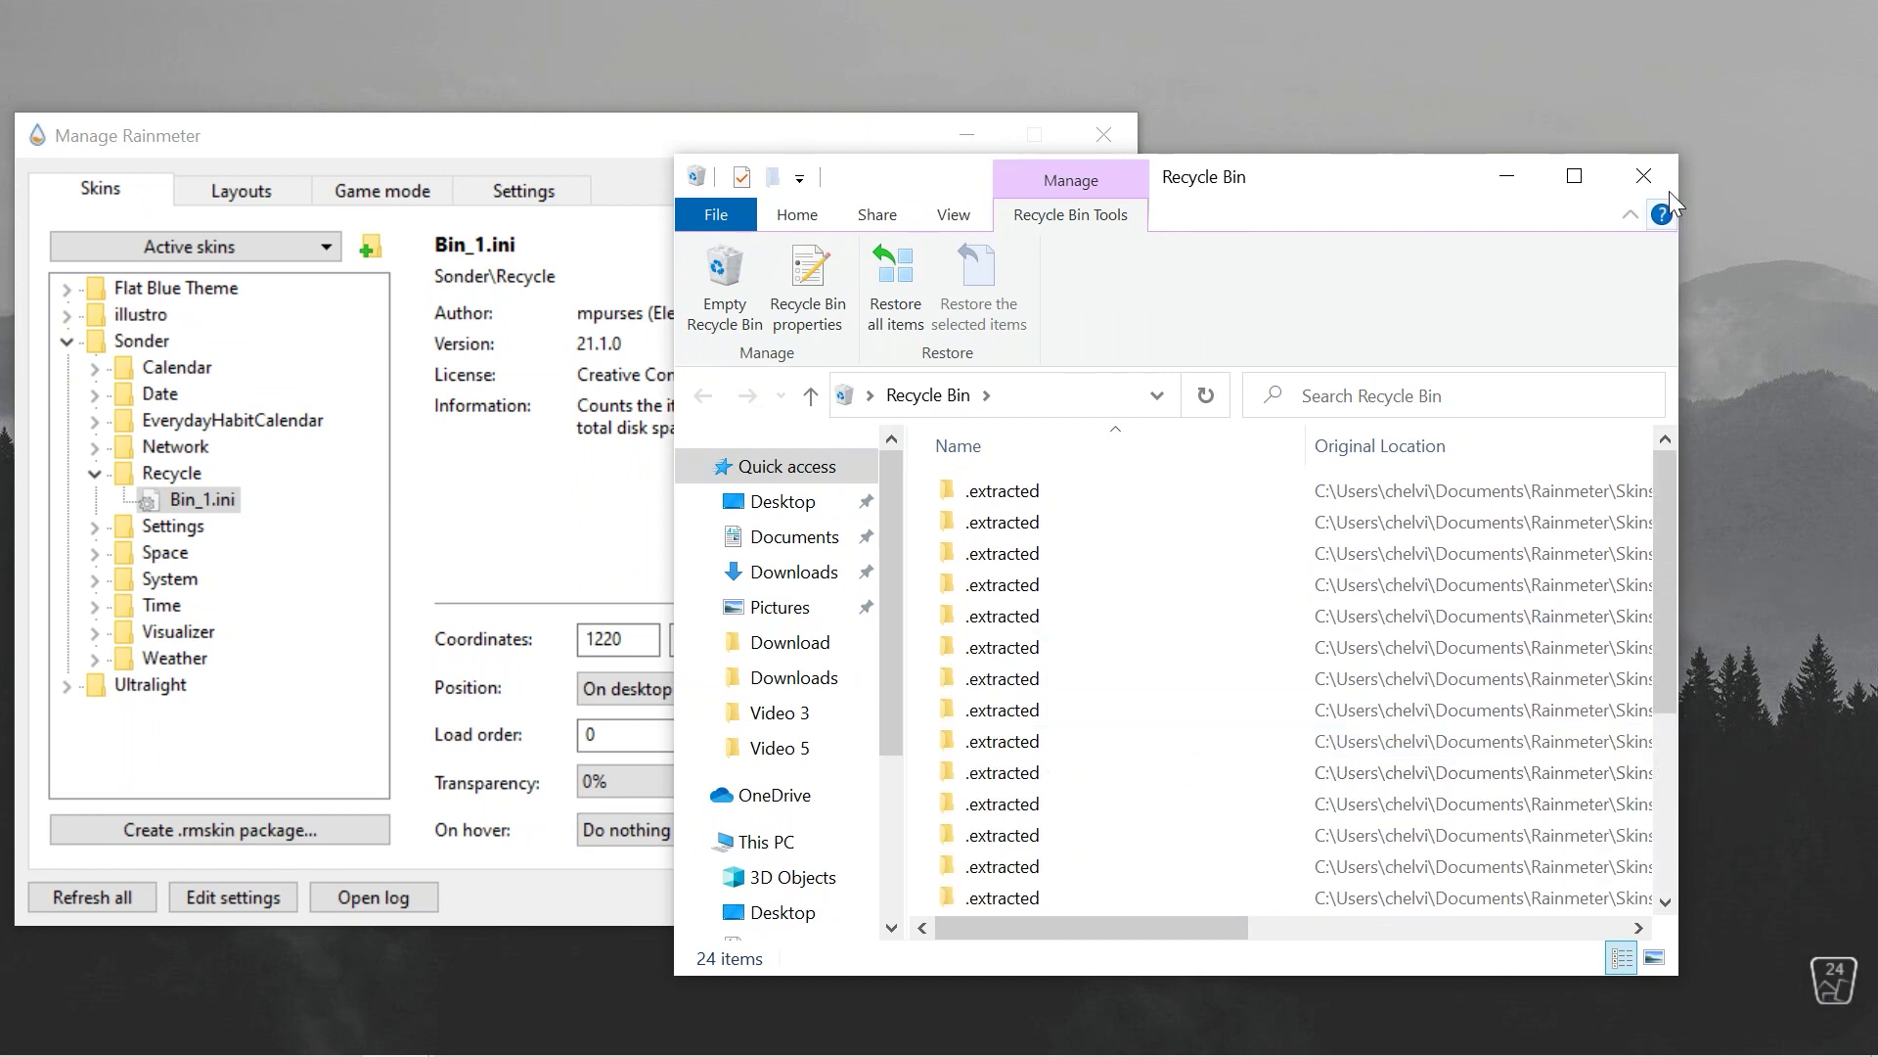
click(1643, 177)
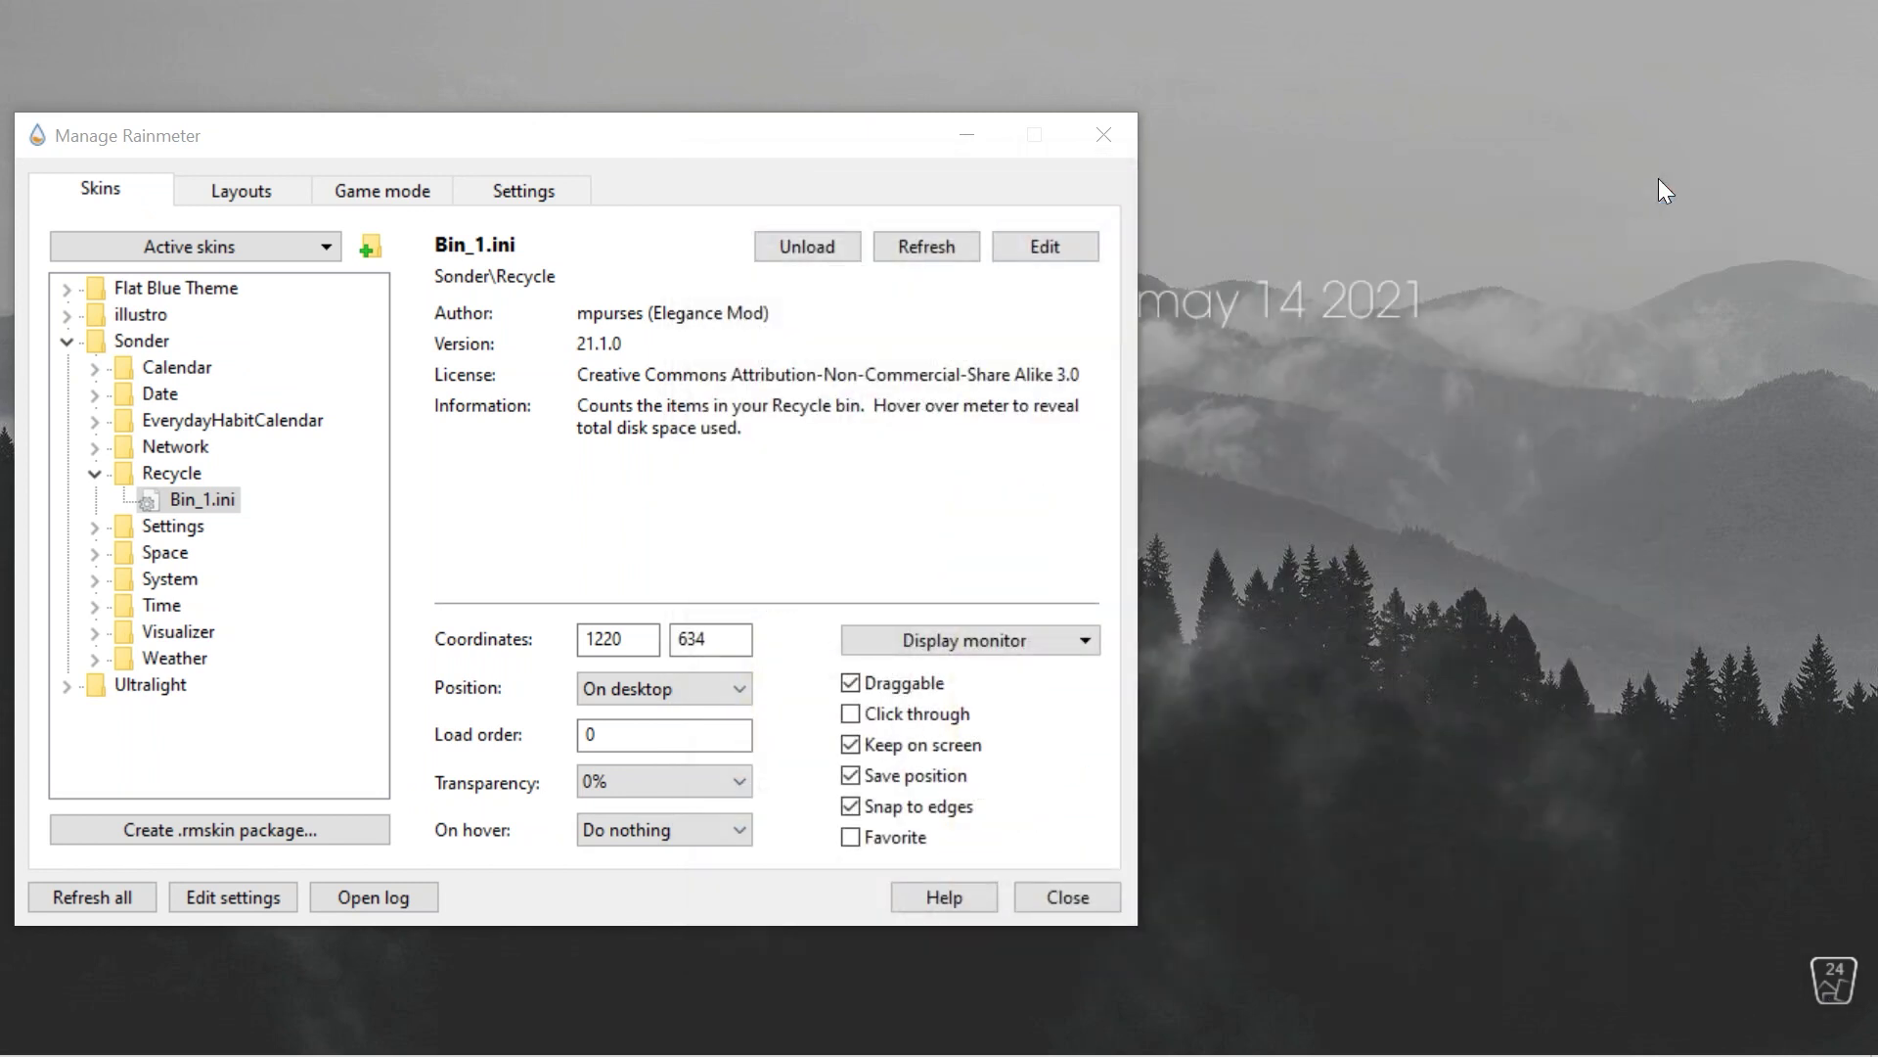
Step: Look through Sonder's Settings, Space and System skin folders and expand the Brightness folder under System
double_click(141, 524)
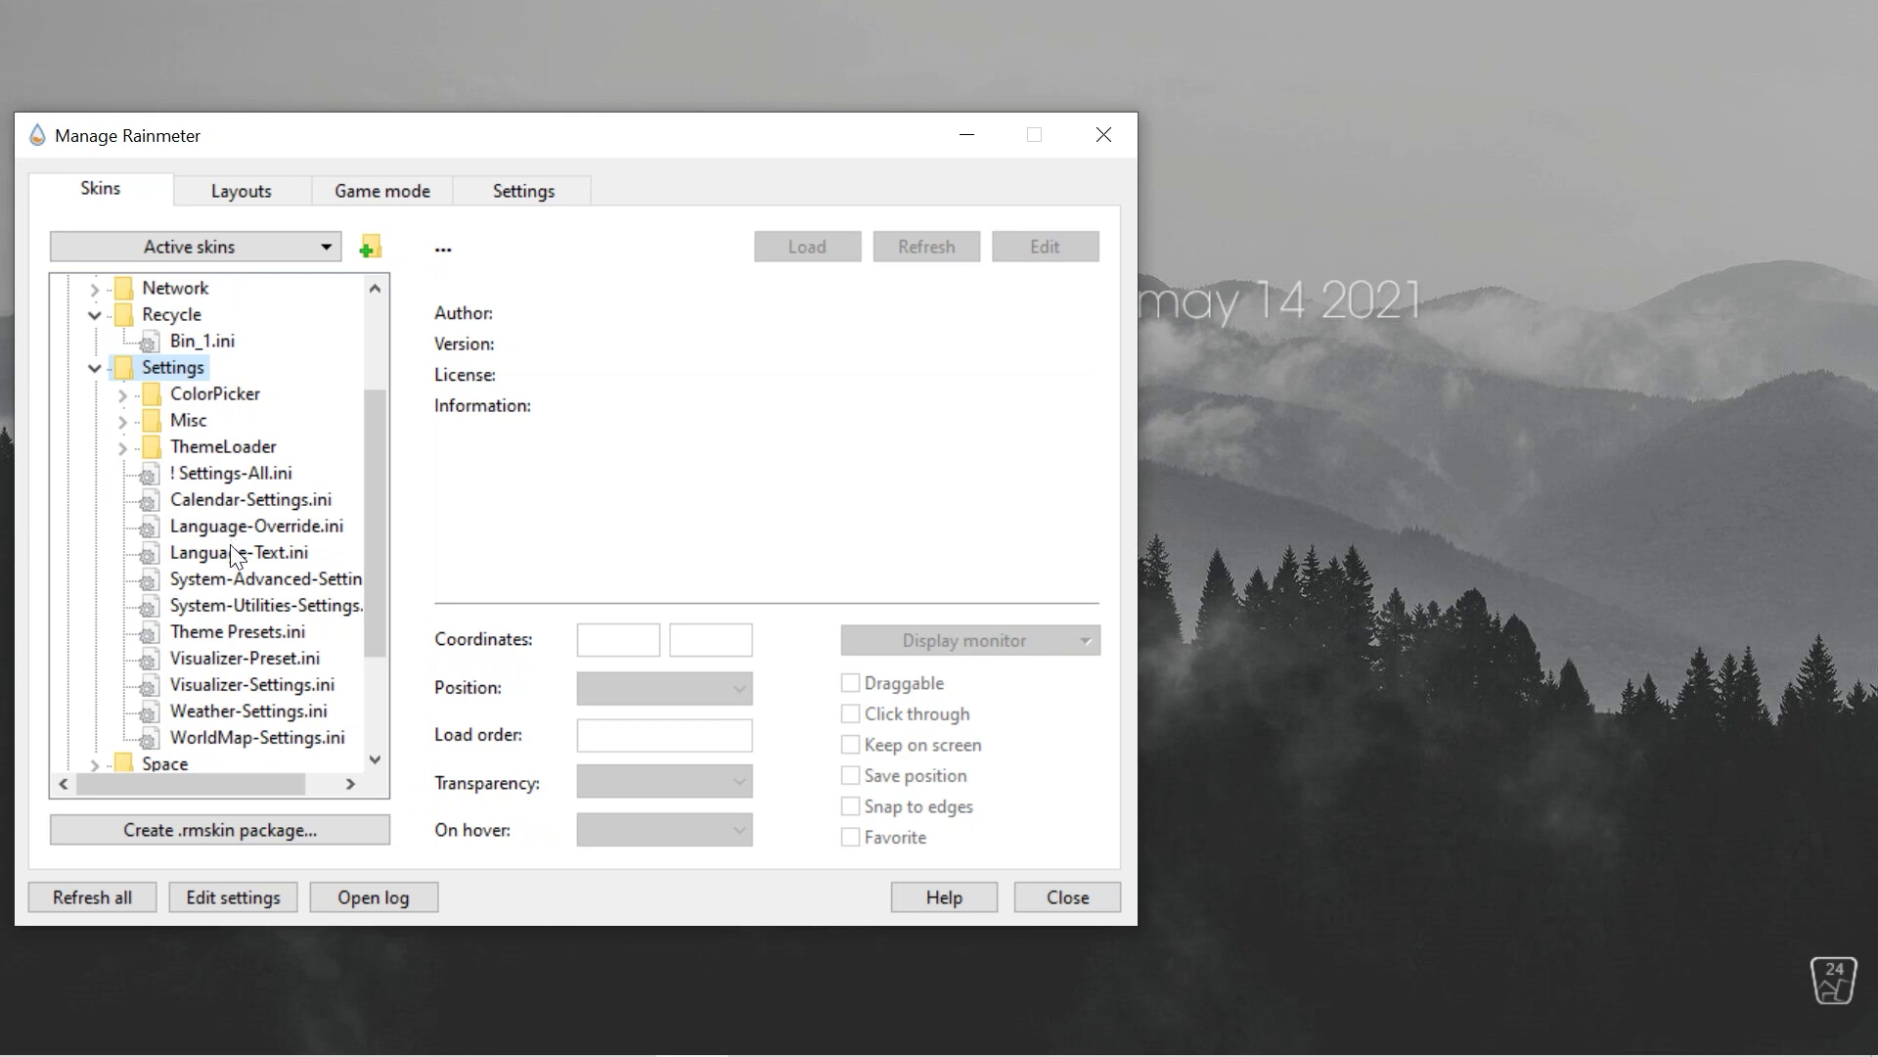
scroll(209, 477, down, 2)
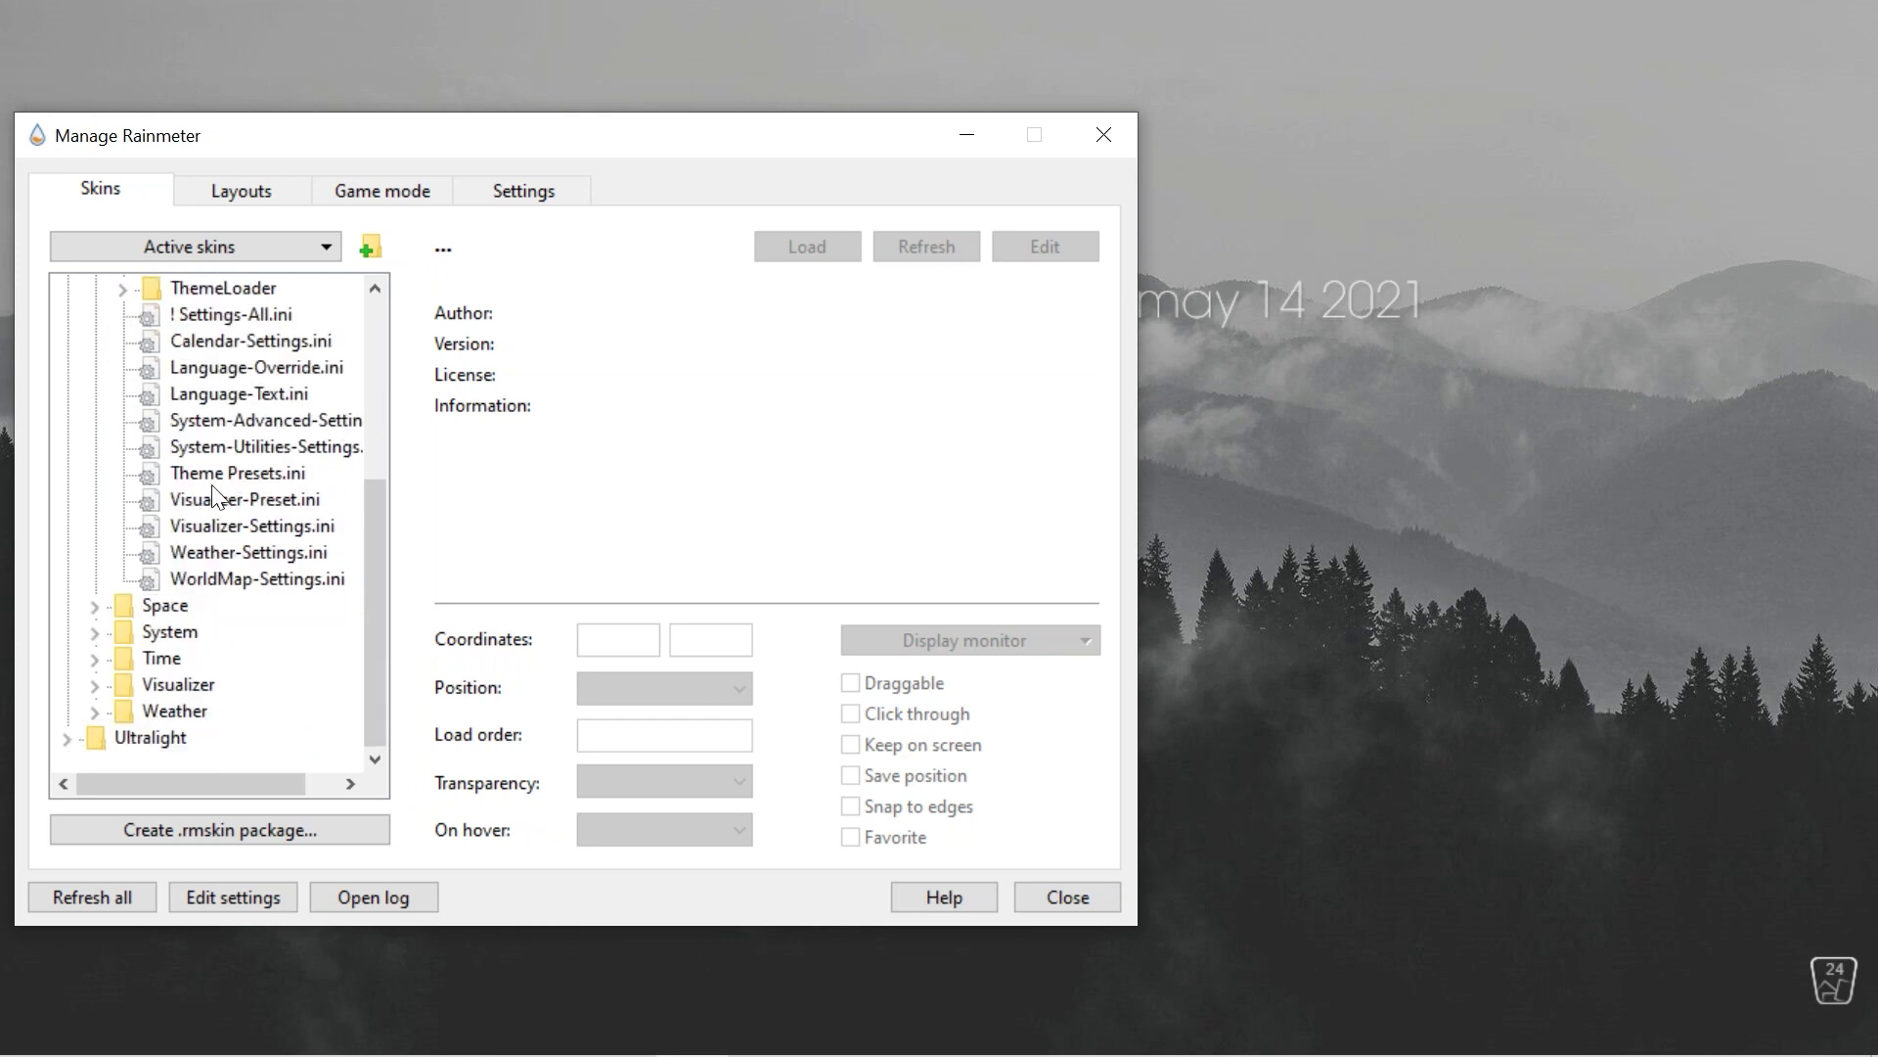
click(166, 605)
click(95, 606)
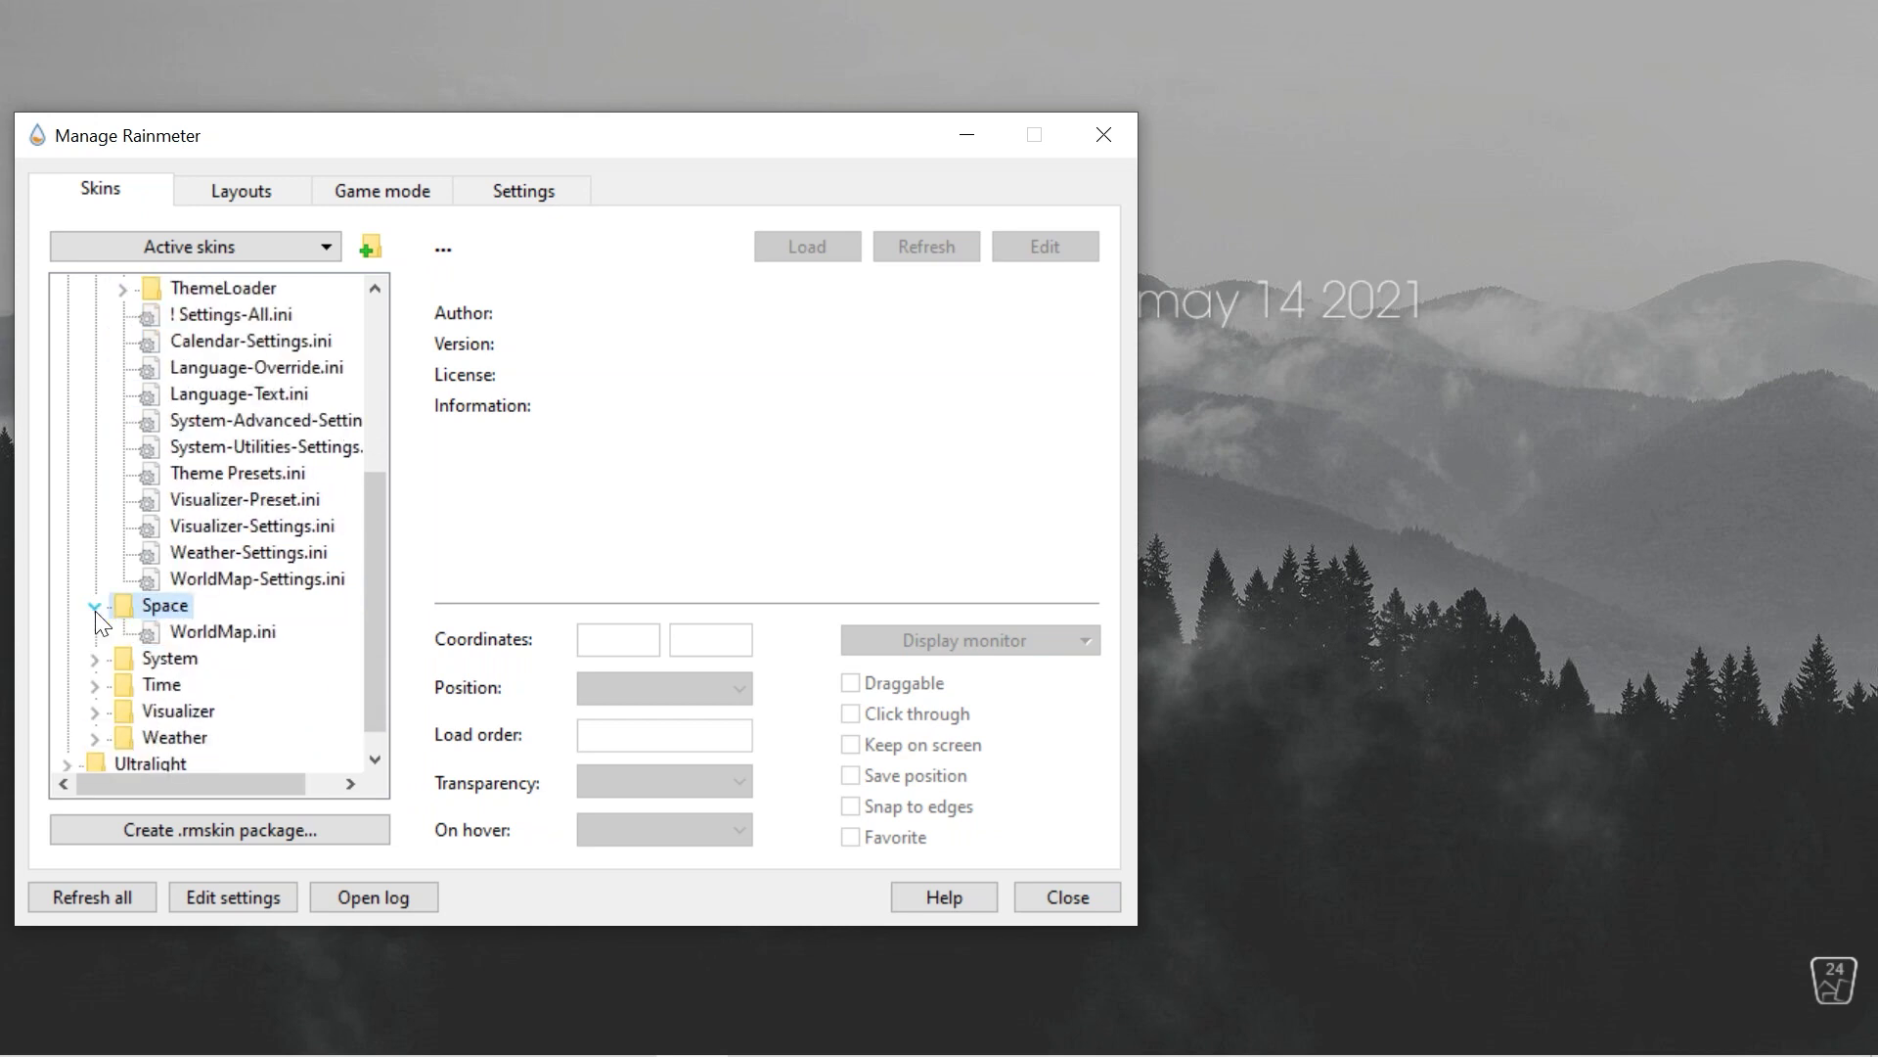
click(96, 655)
scroll(97, 654, down, 1)
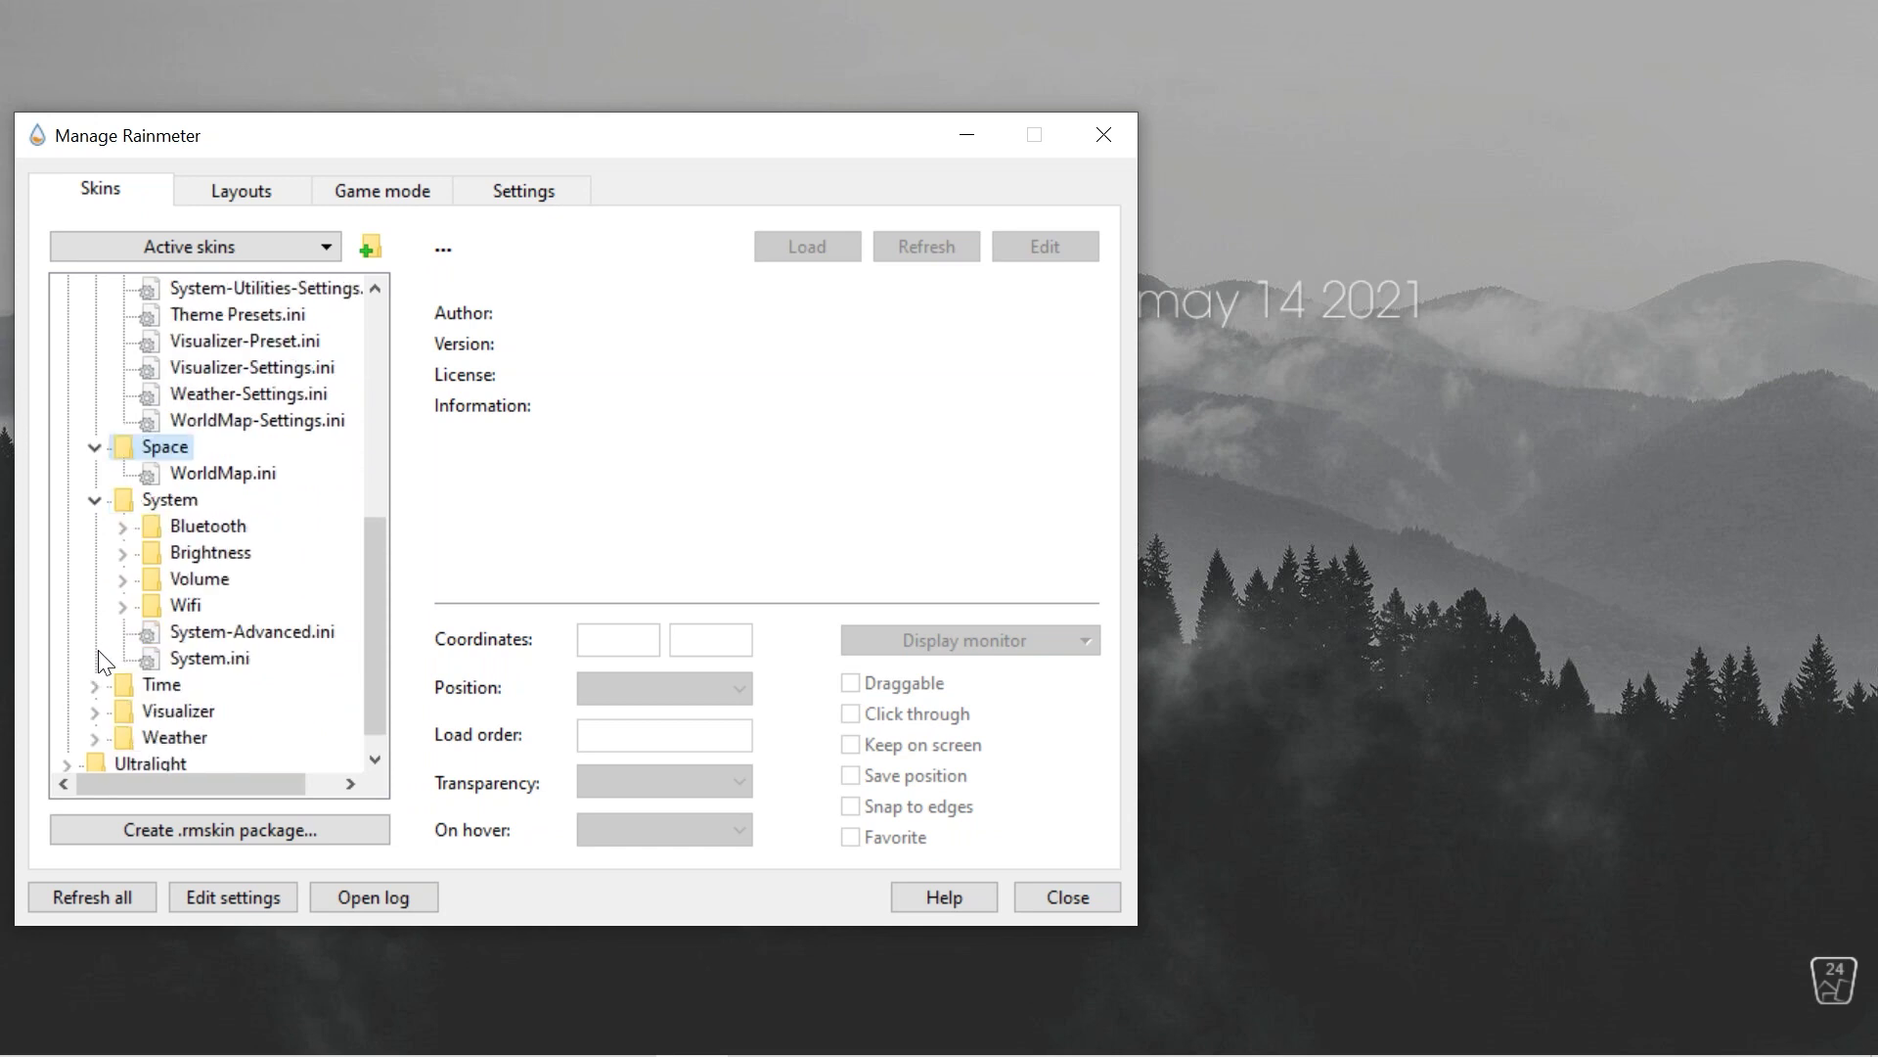
click(122, 554)
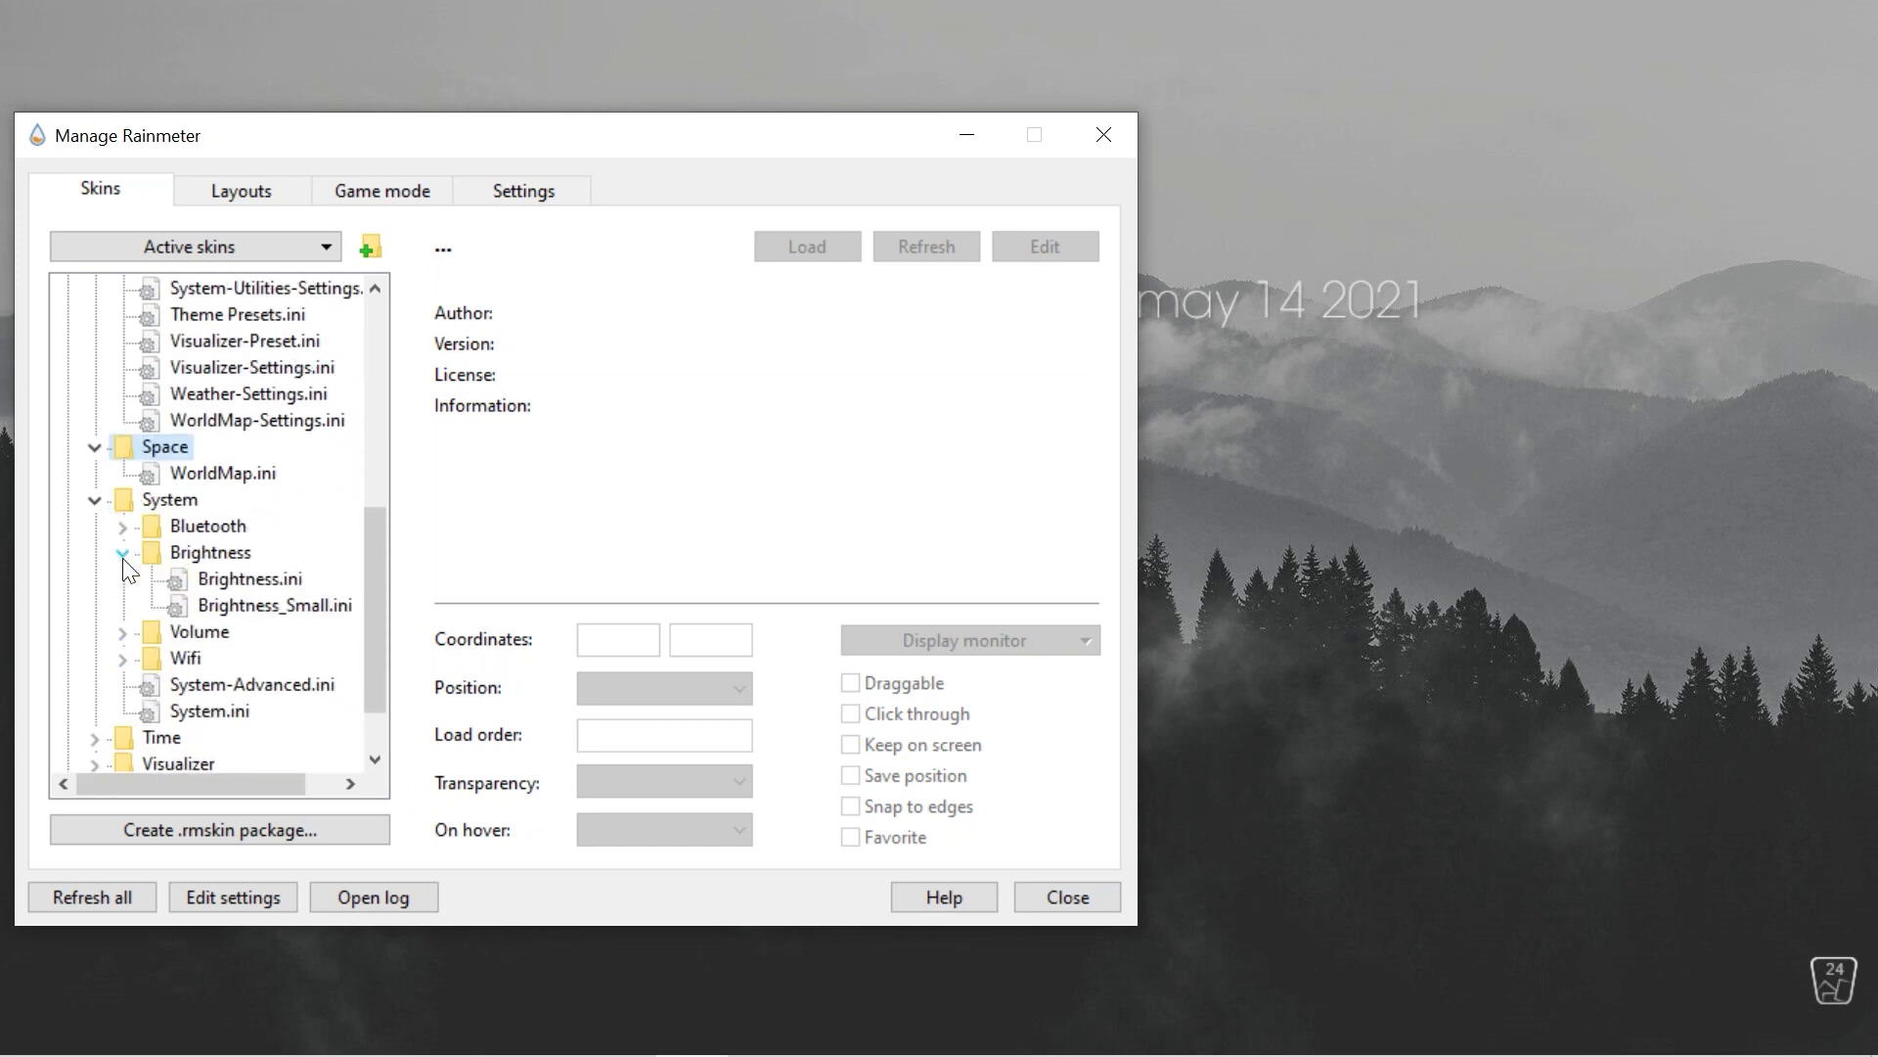
Step: Load the Brightness.ini skin and try its brightness slider
click(225, 583)
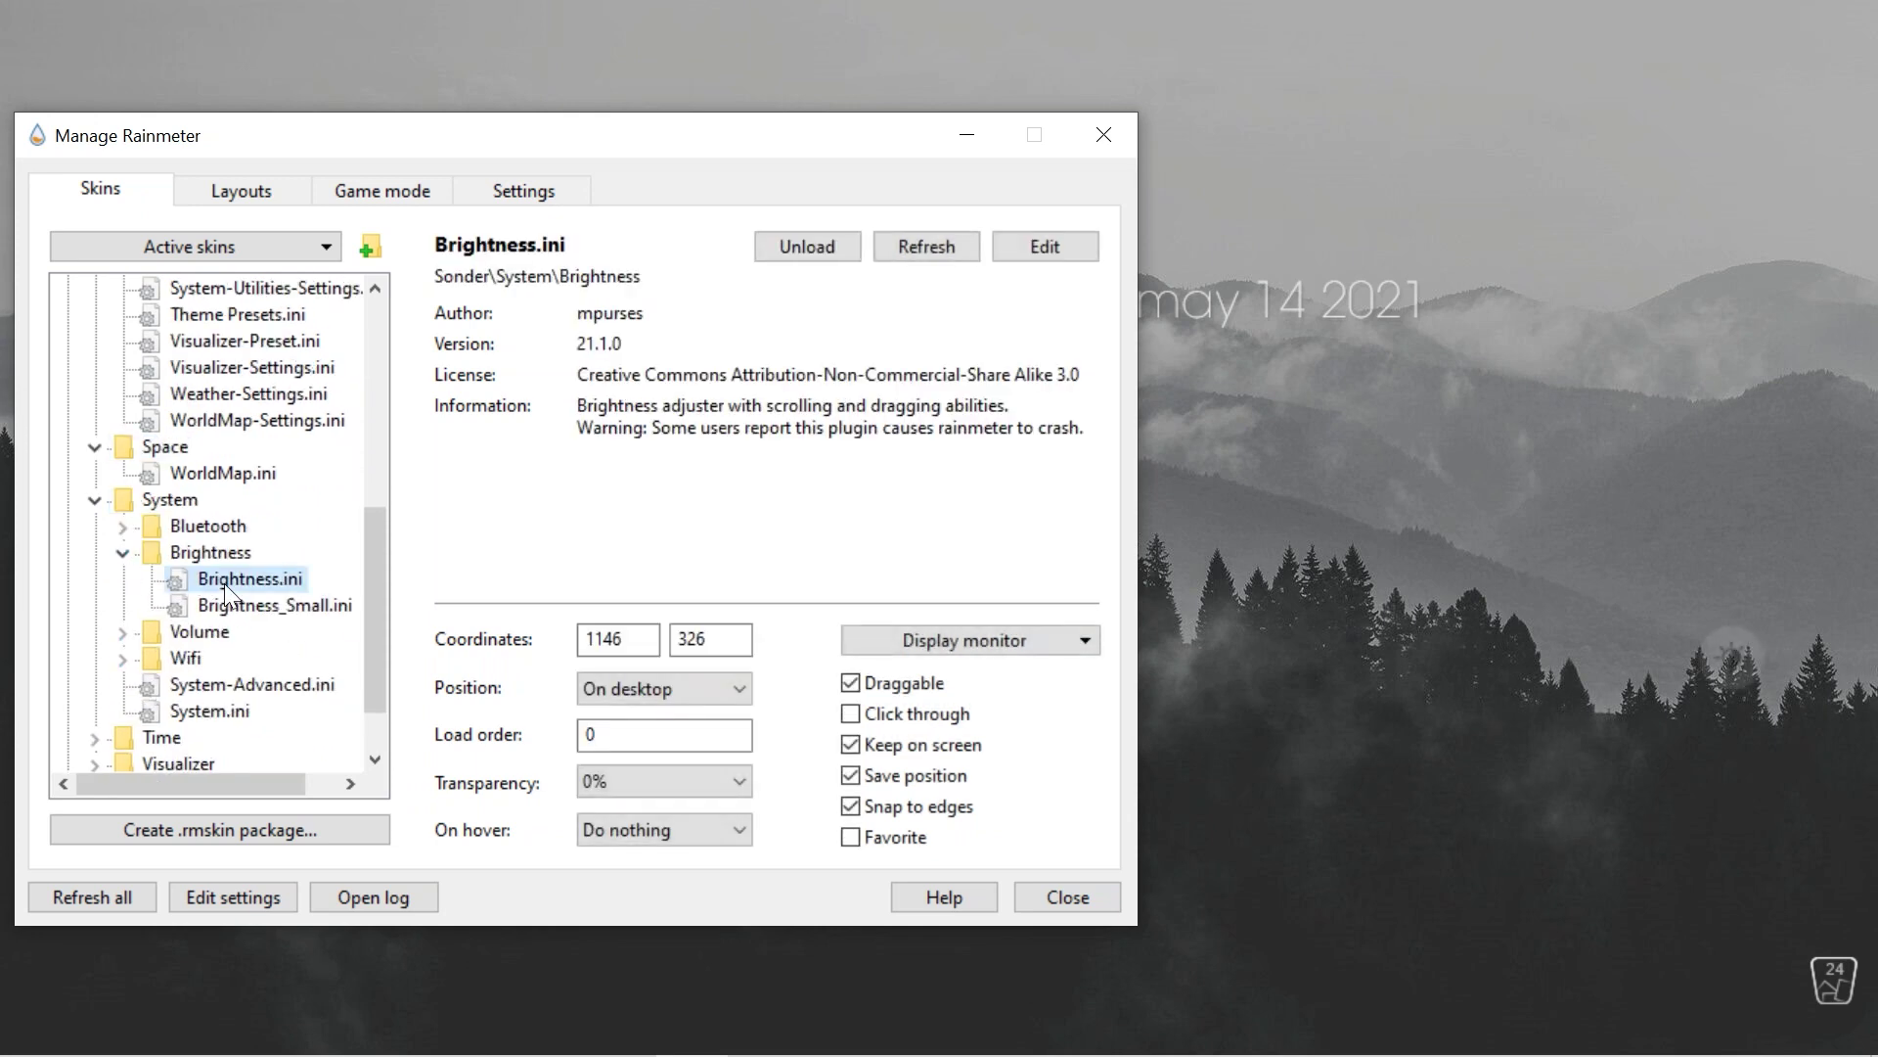
click(1756, 685)
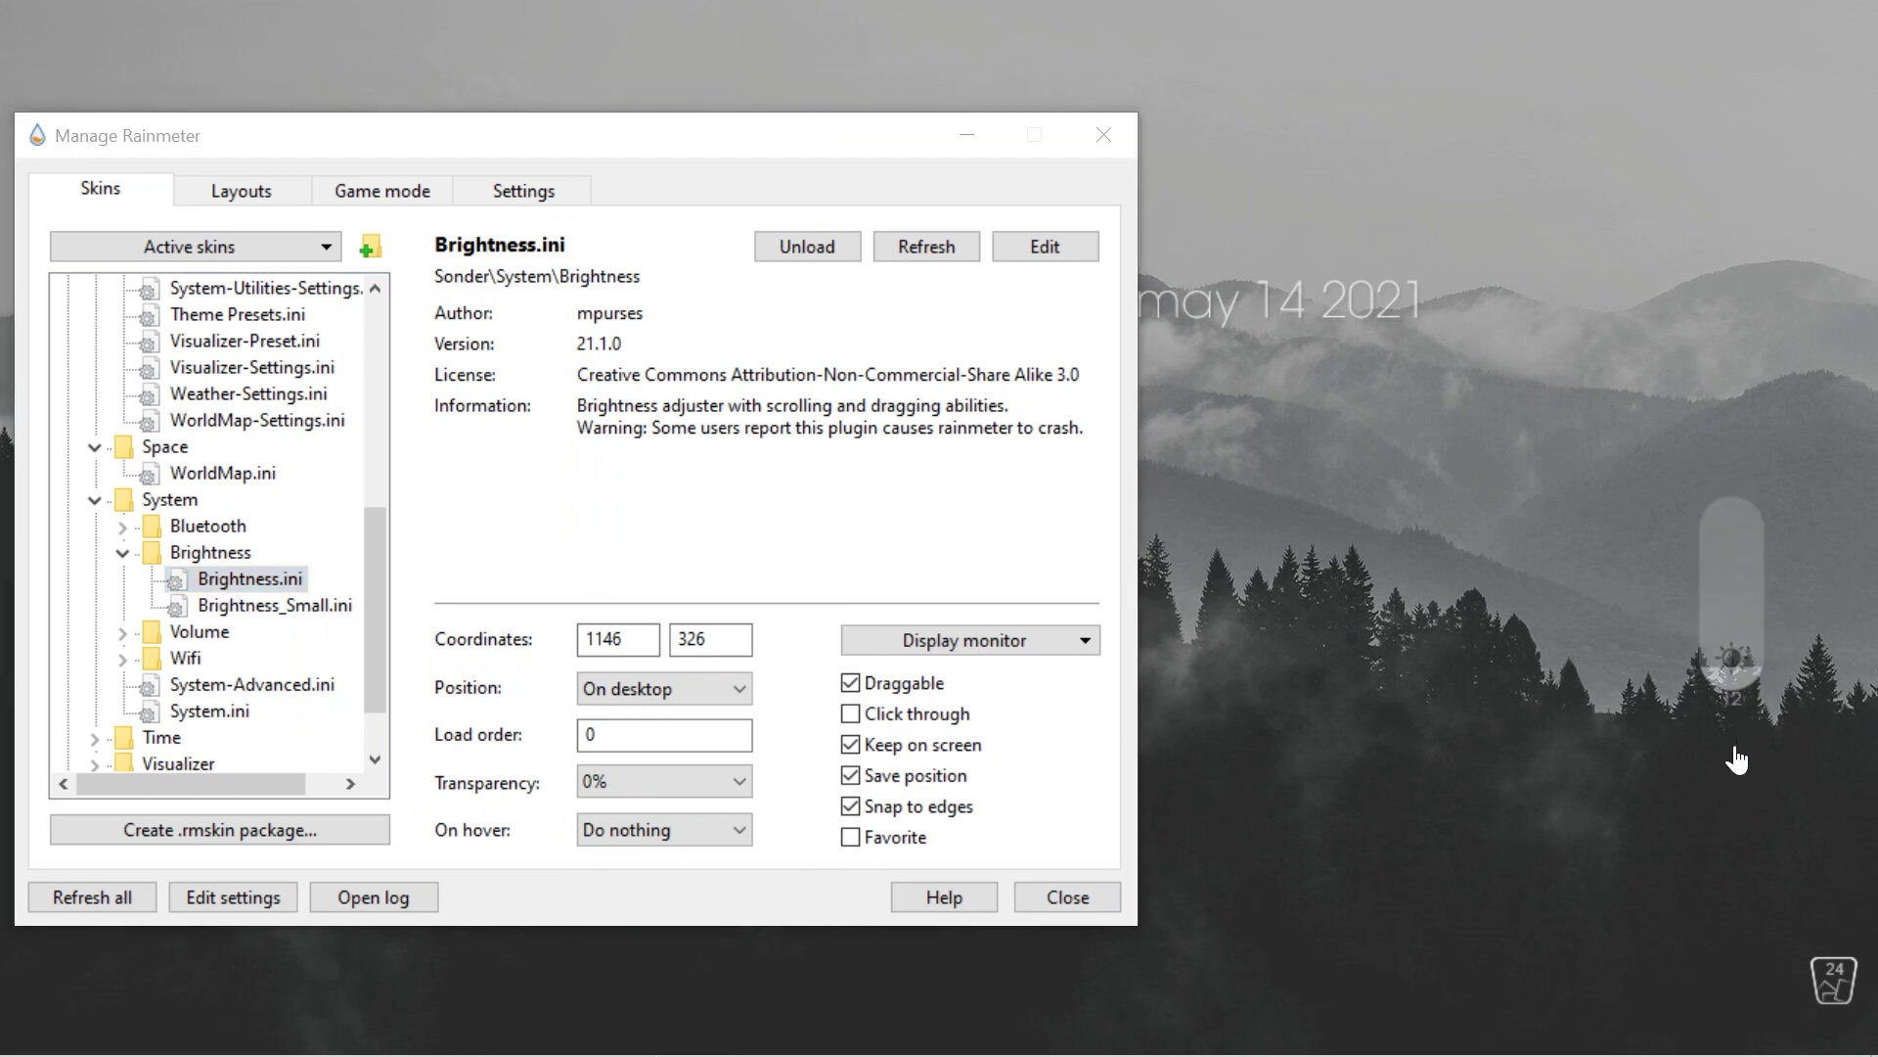
drag(1727, 650, 1736, 622)
Step: Load Brightness_Small.ini as the brightness widget and place it just left of the recycle bin widget
double_click(273, 604)
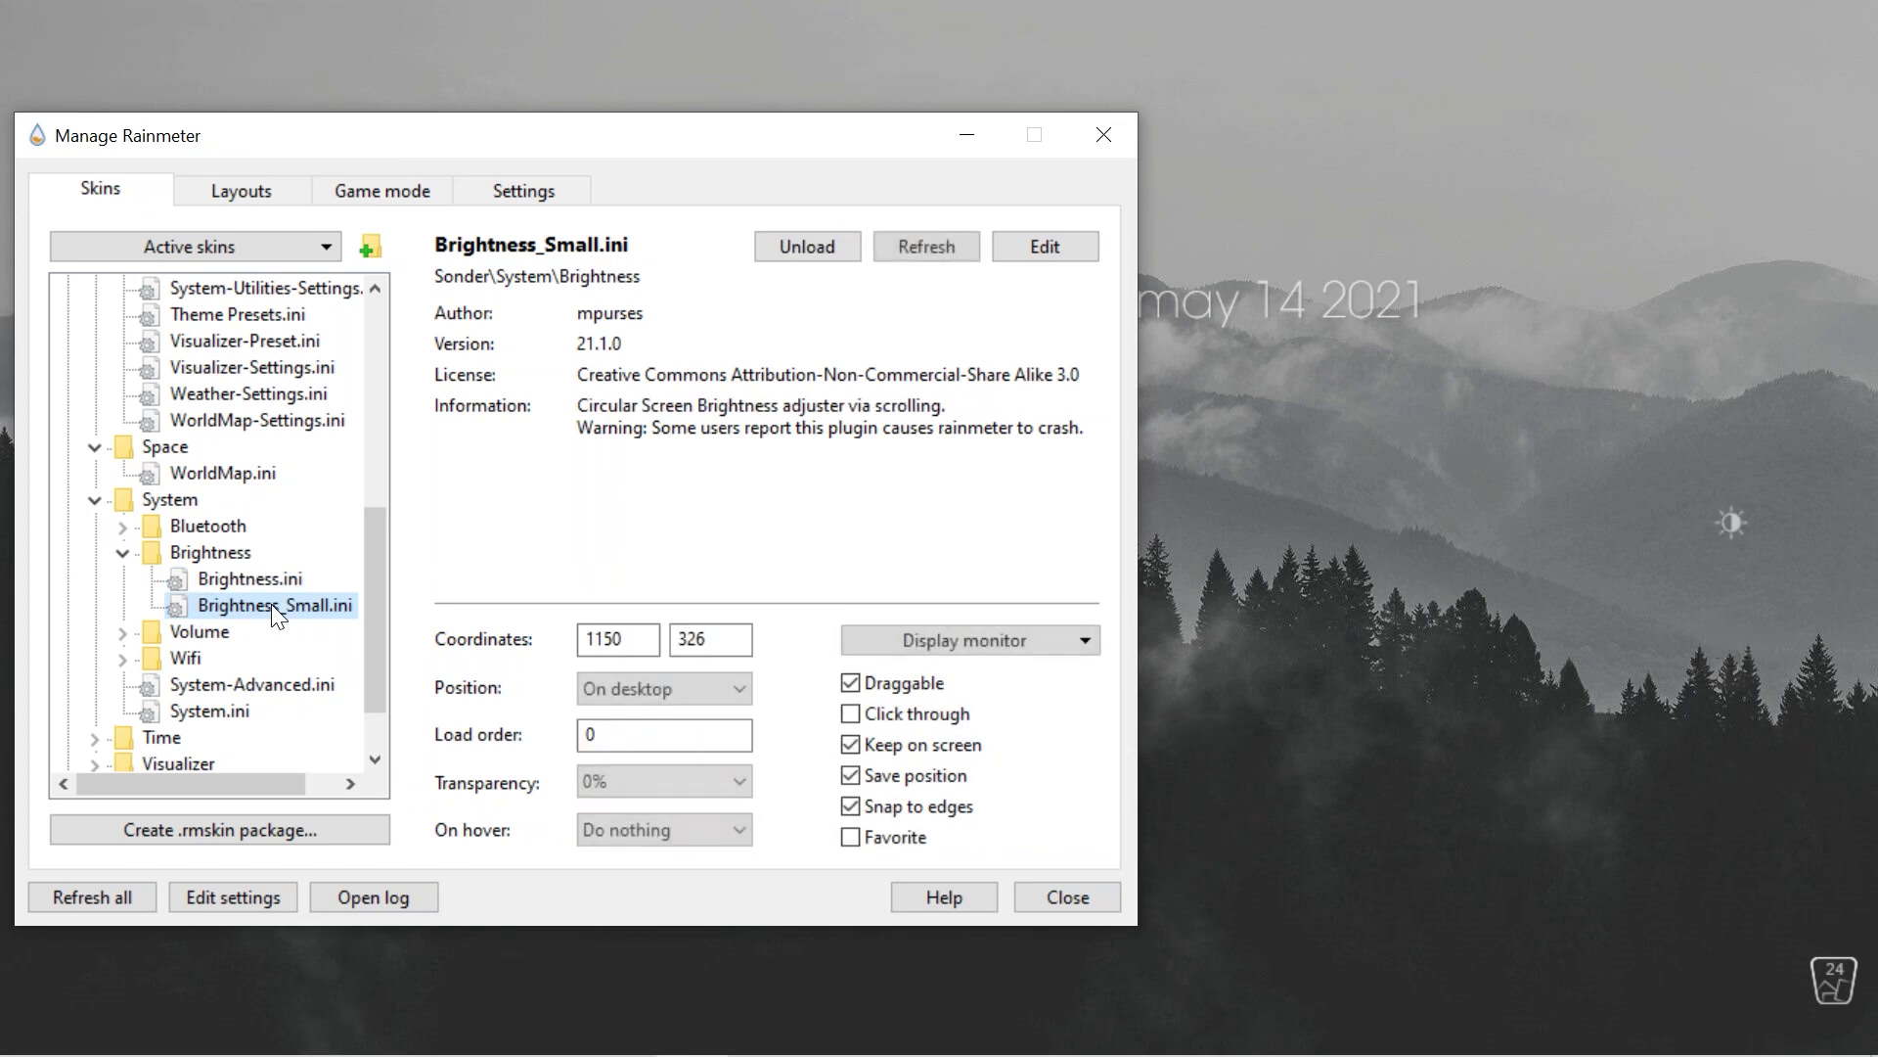
drag(1734, 536, 1735, 829)
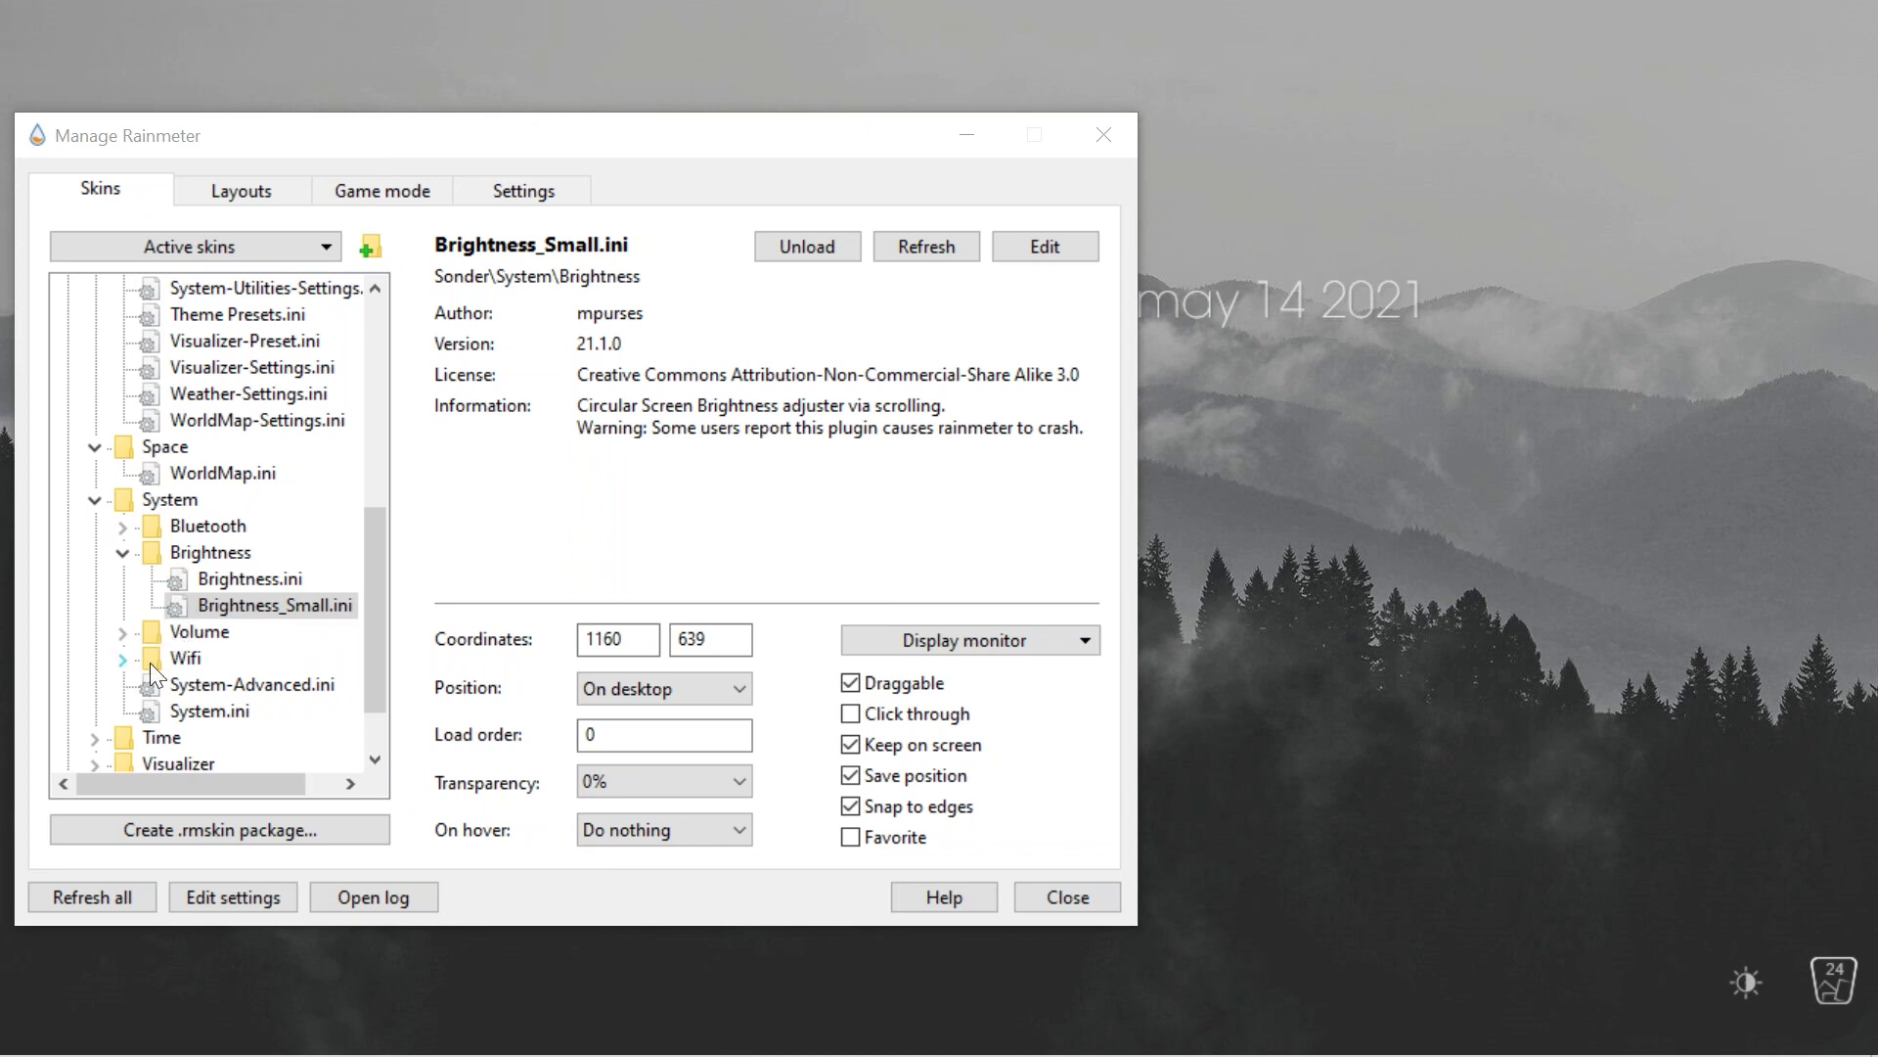
Step: Load the System-Advanced.ini skin to view its system statistics, and unload it from the desktop
click(192, 658)
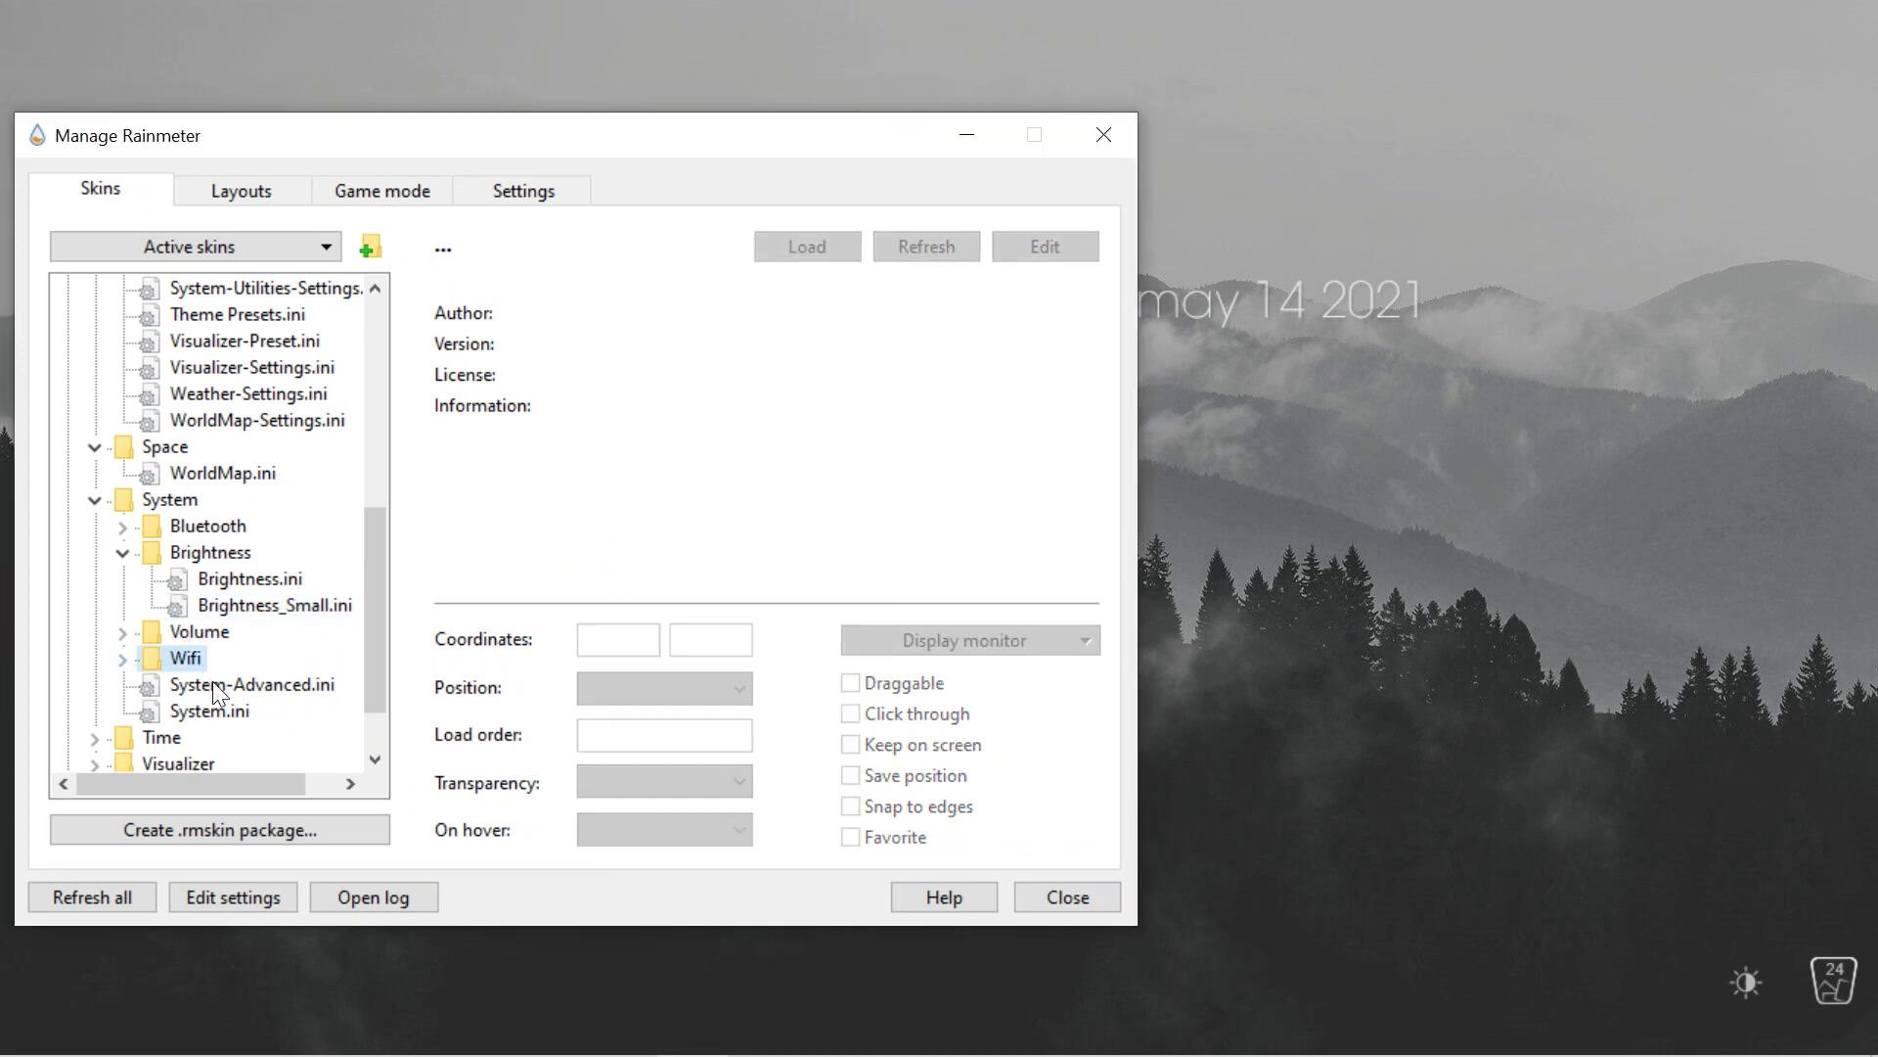
click(213, 684)
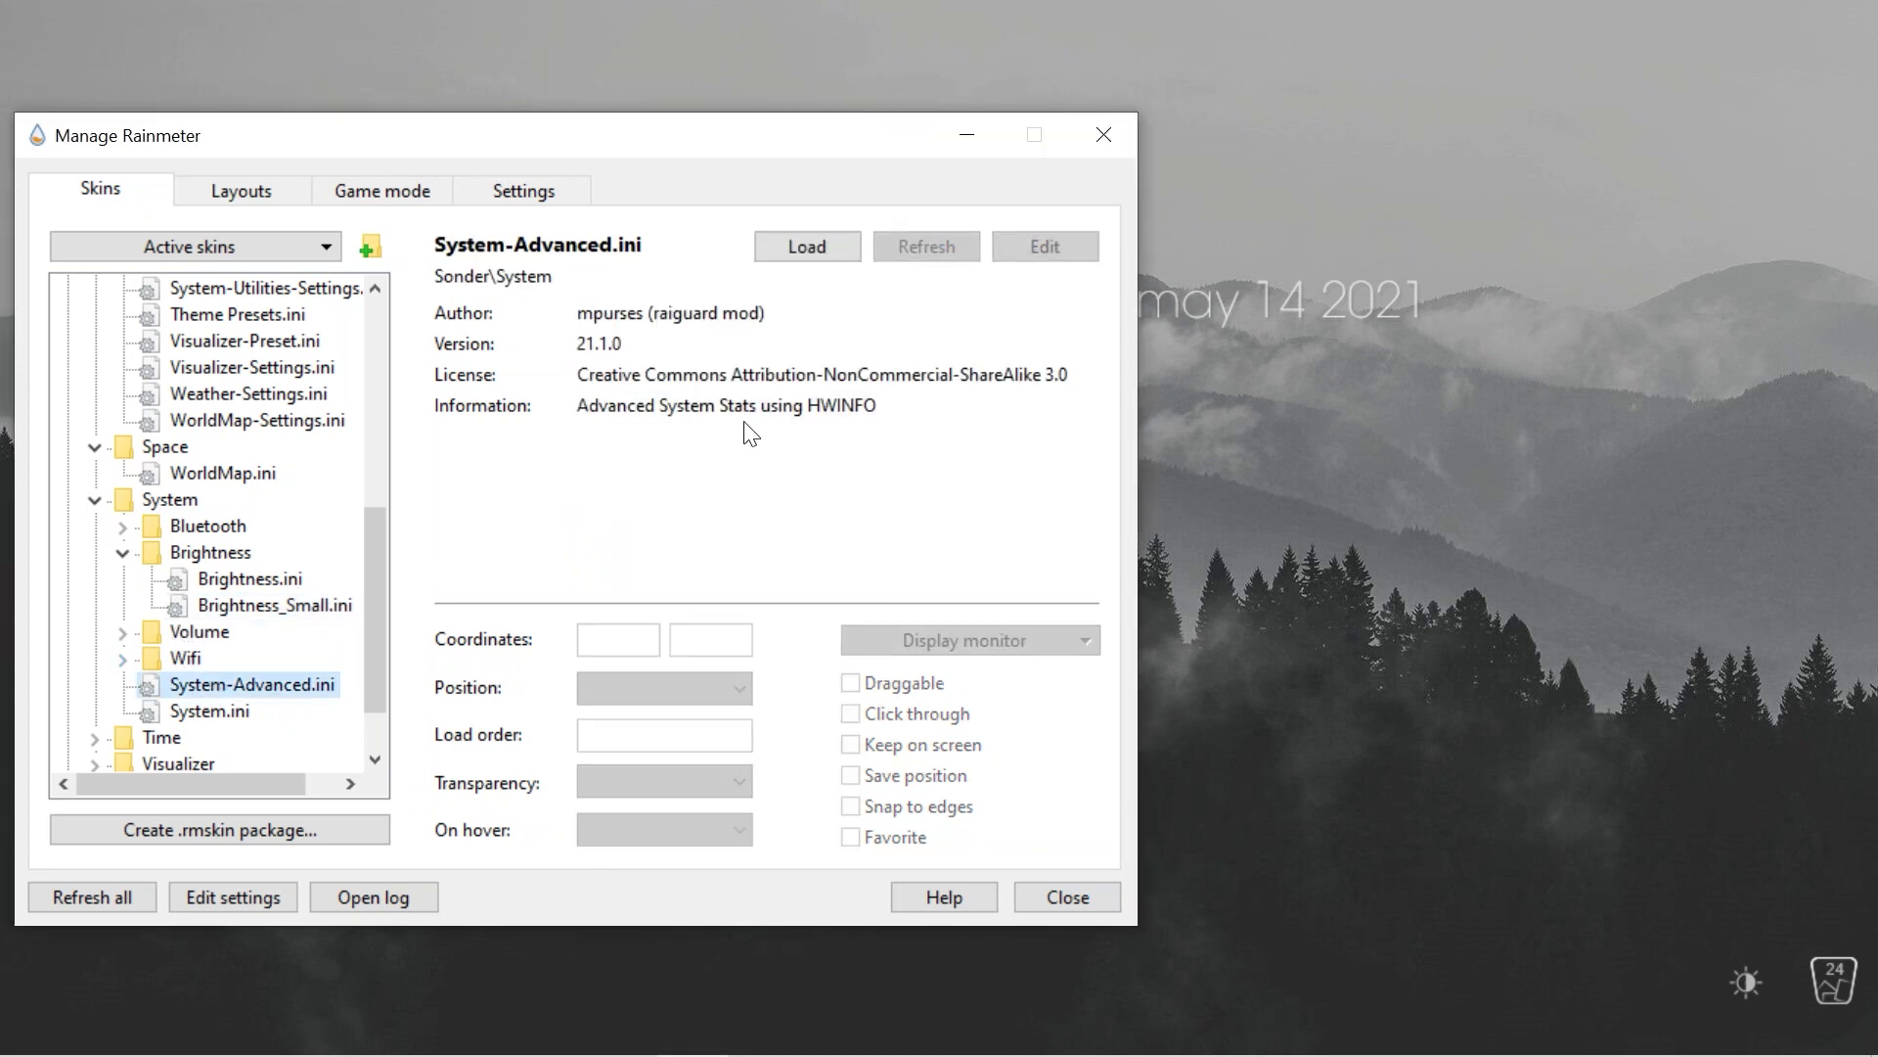
click(830, 244)
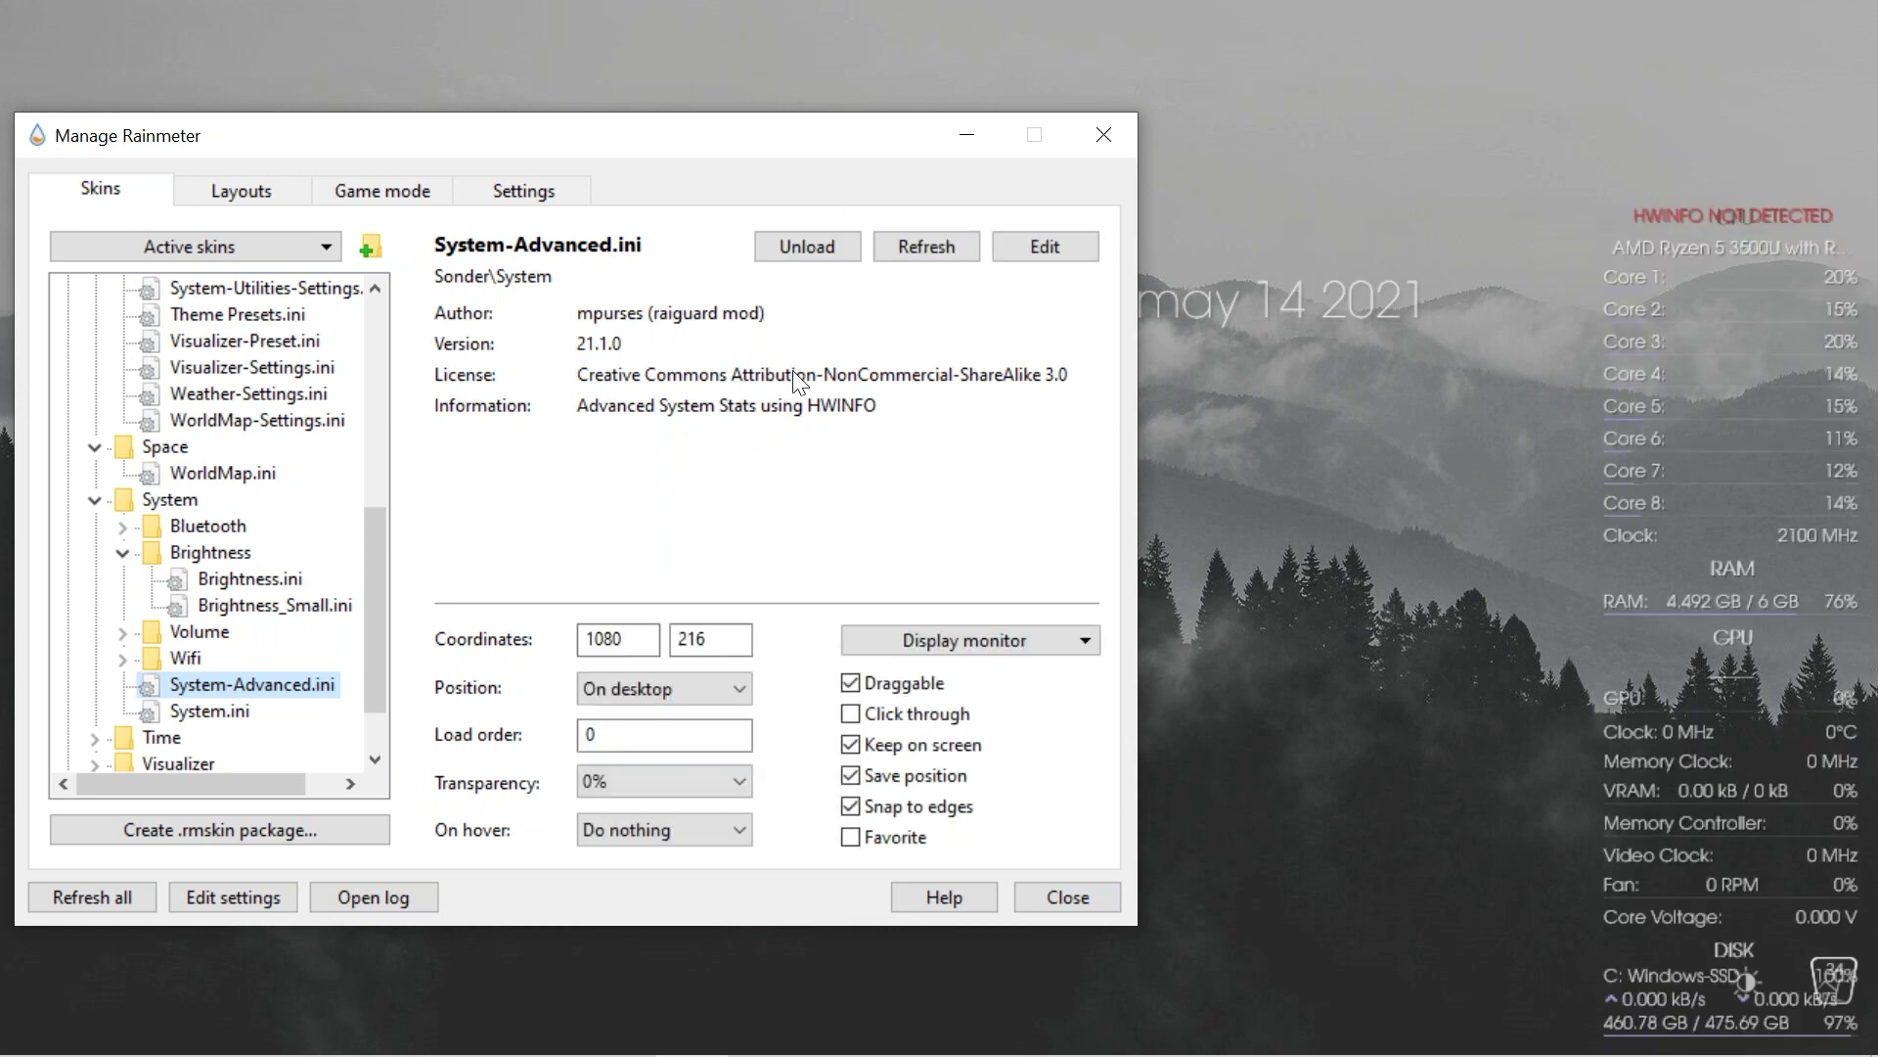
click(1660, 364)
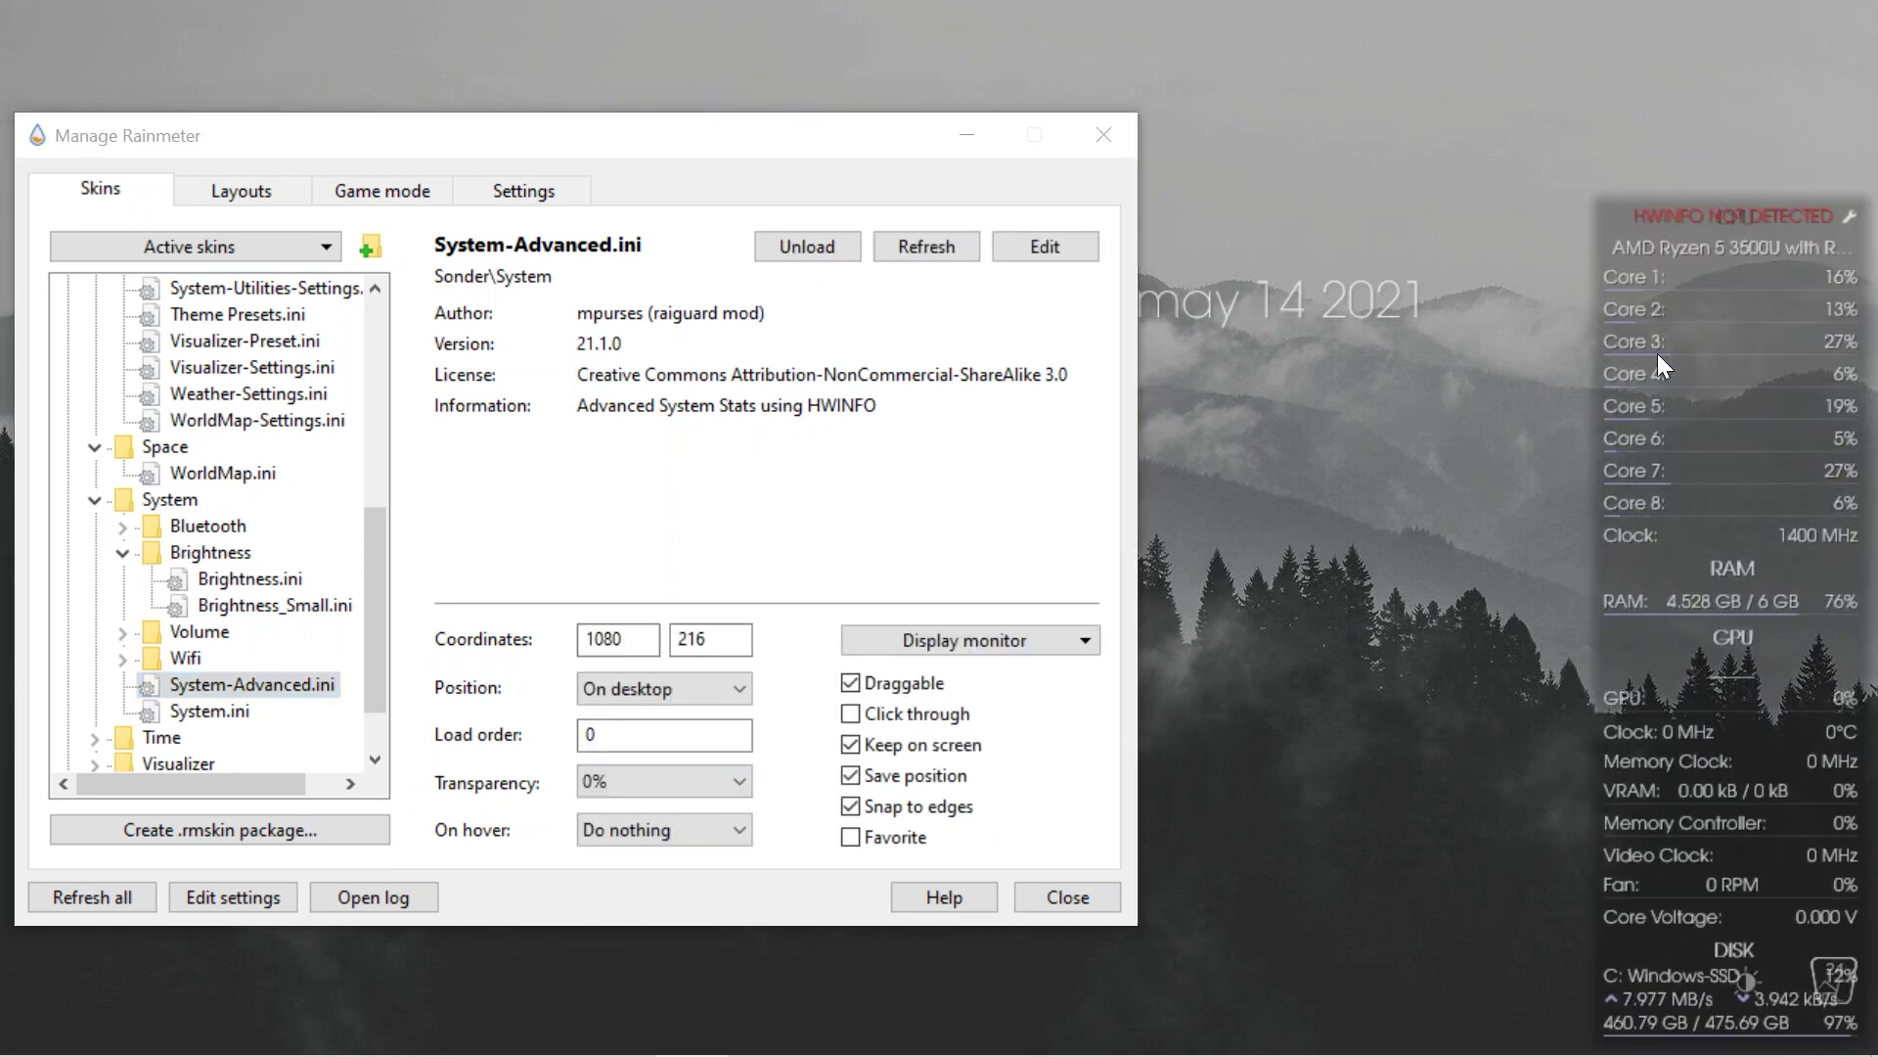
right_click(1657, 354)
click(1704, 753)
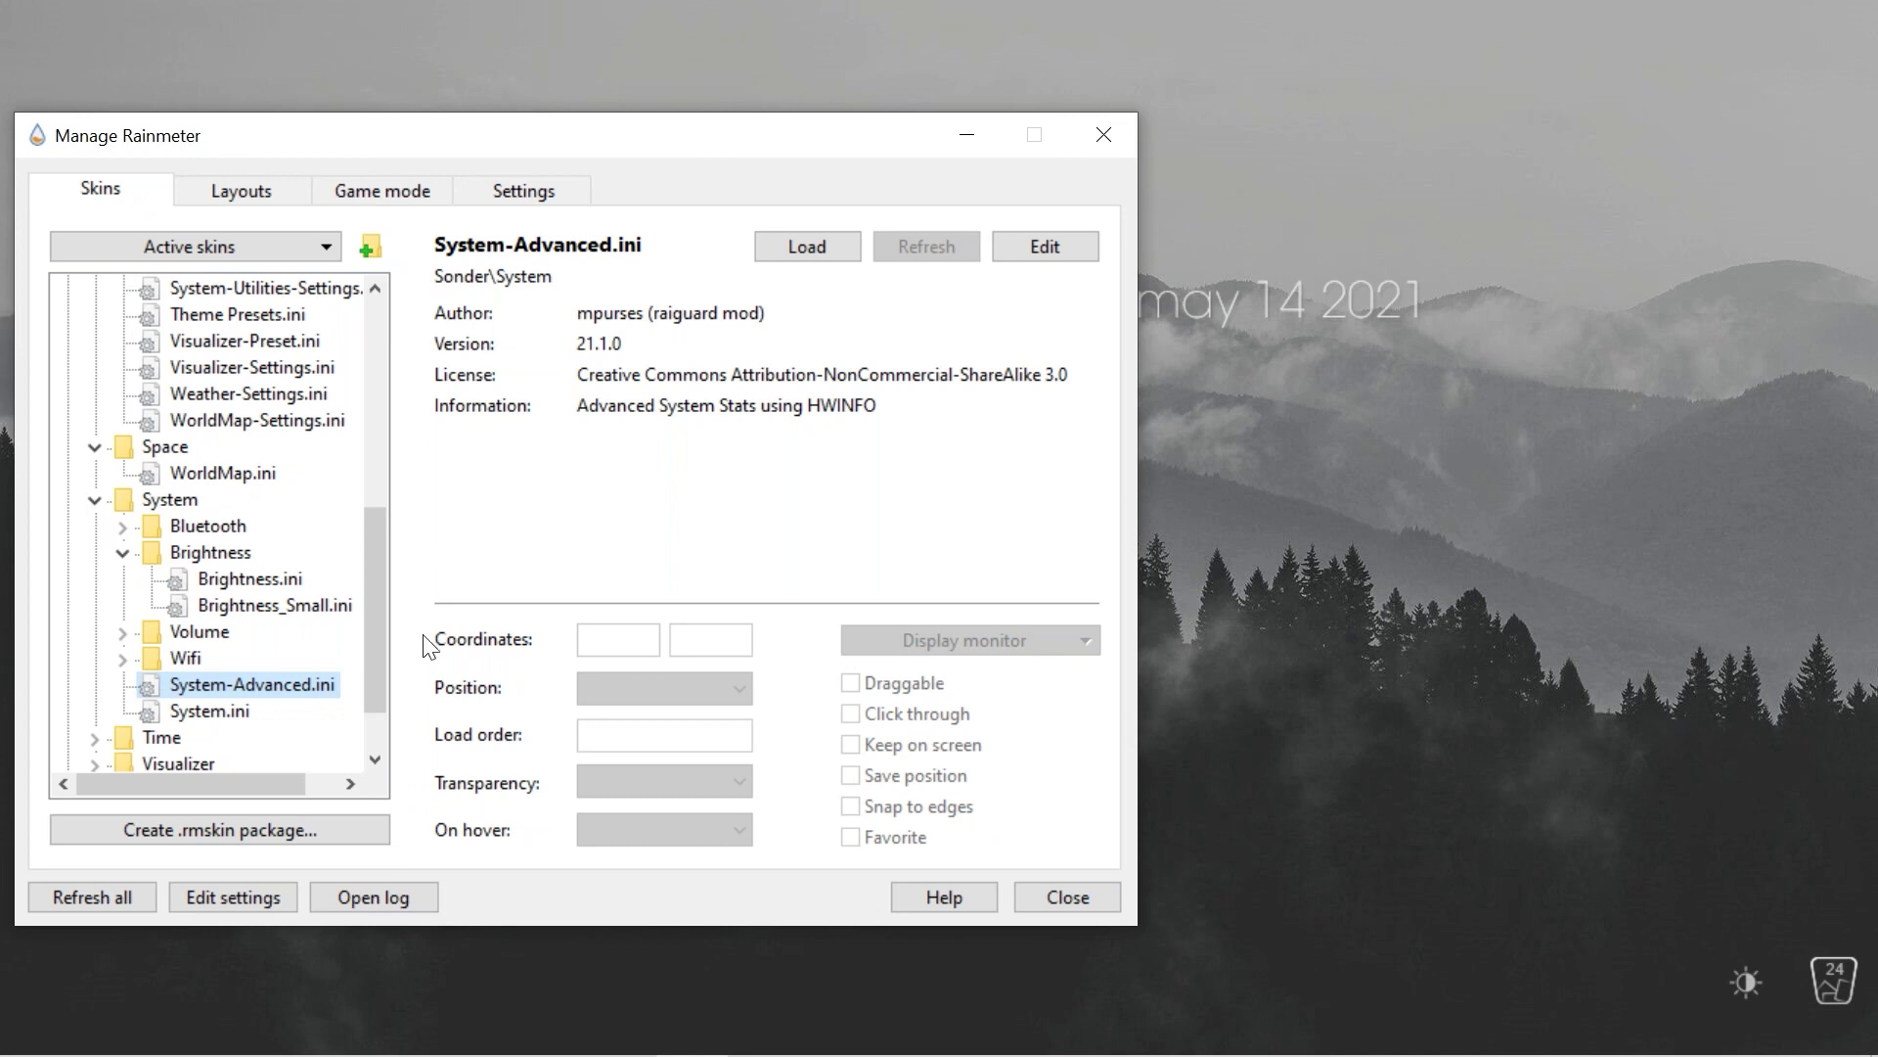
Step: Expand the Bluetooth and Volume folders under System and load the Volume.ini skin
scroll(284, 680, down, 1)
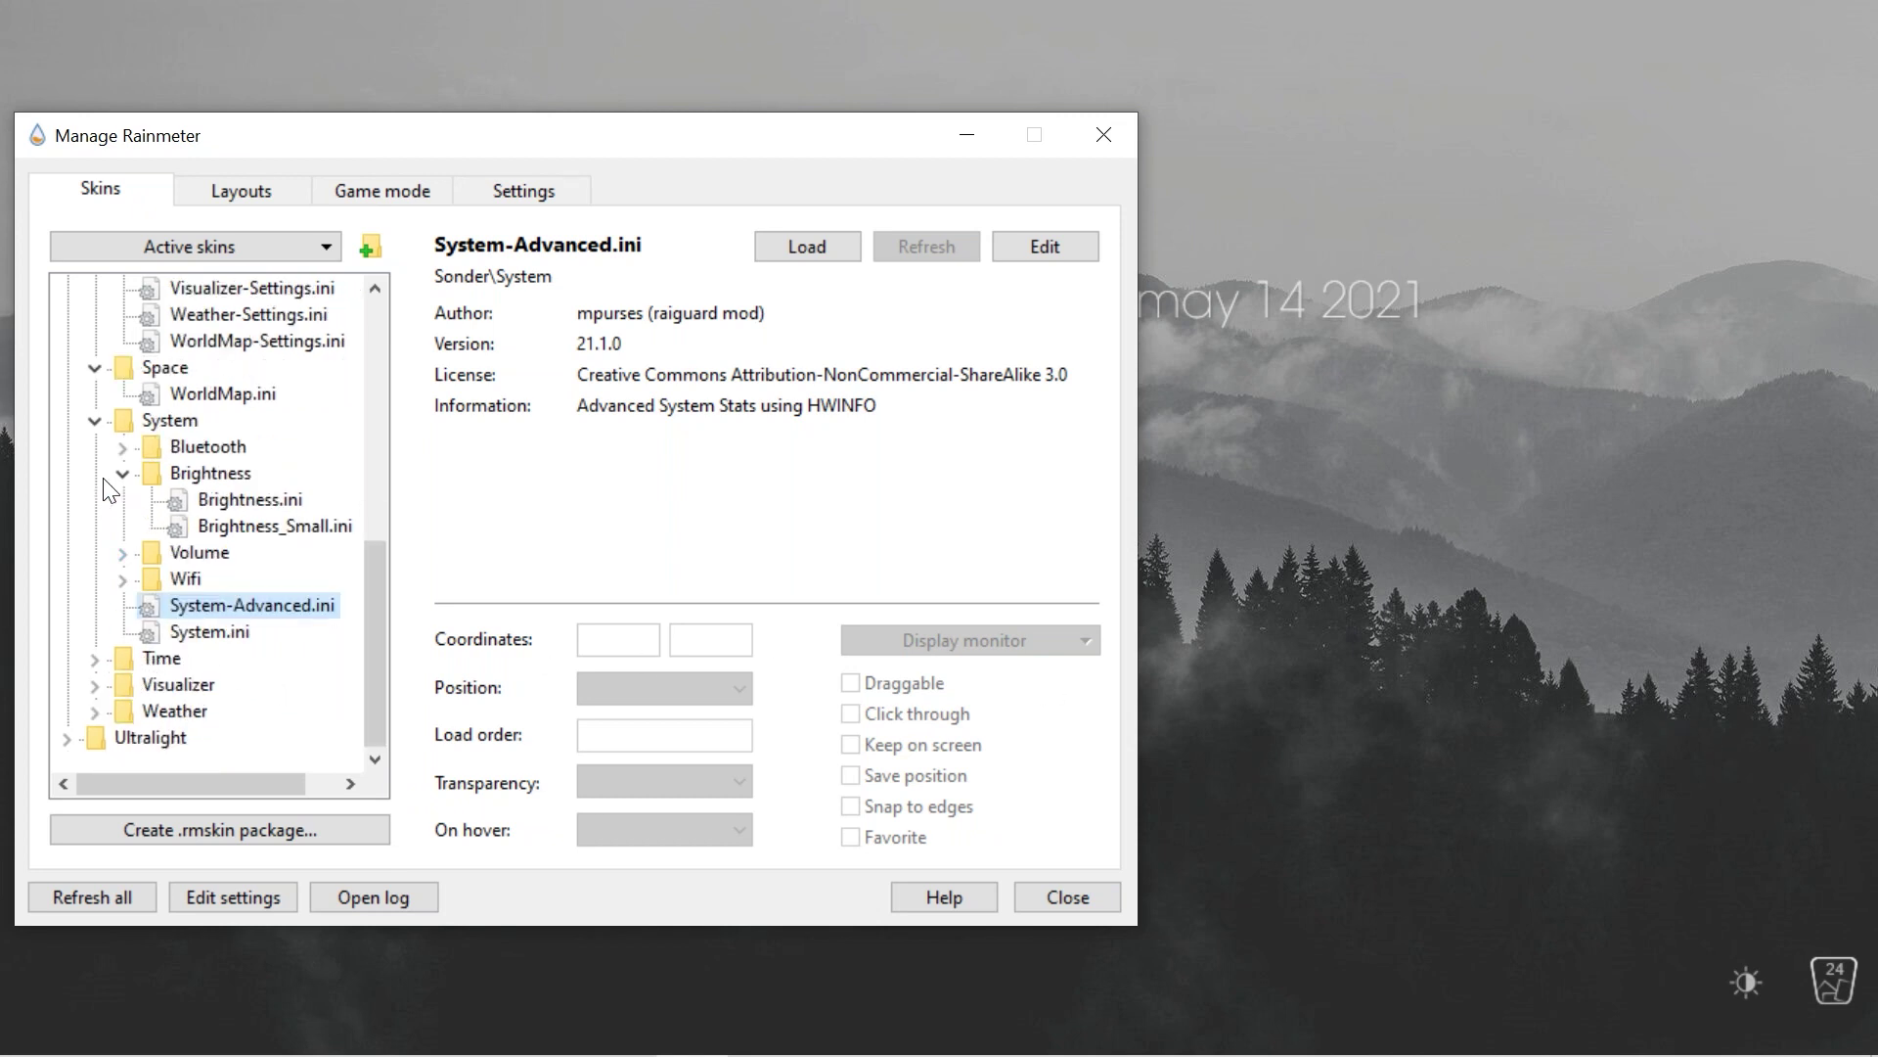
click(122, 447)
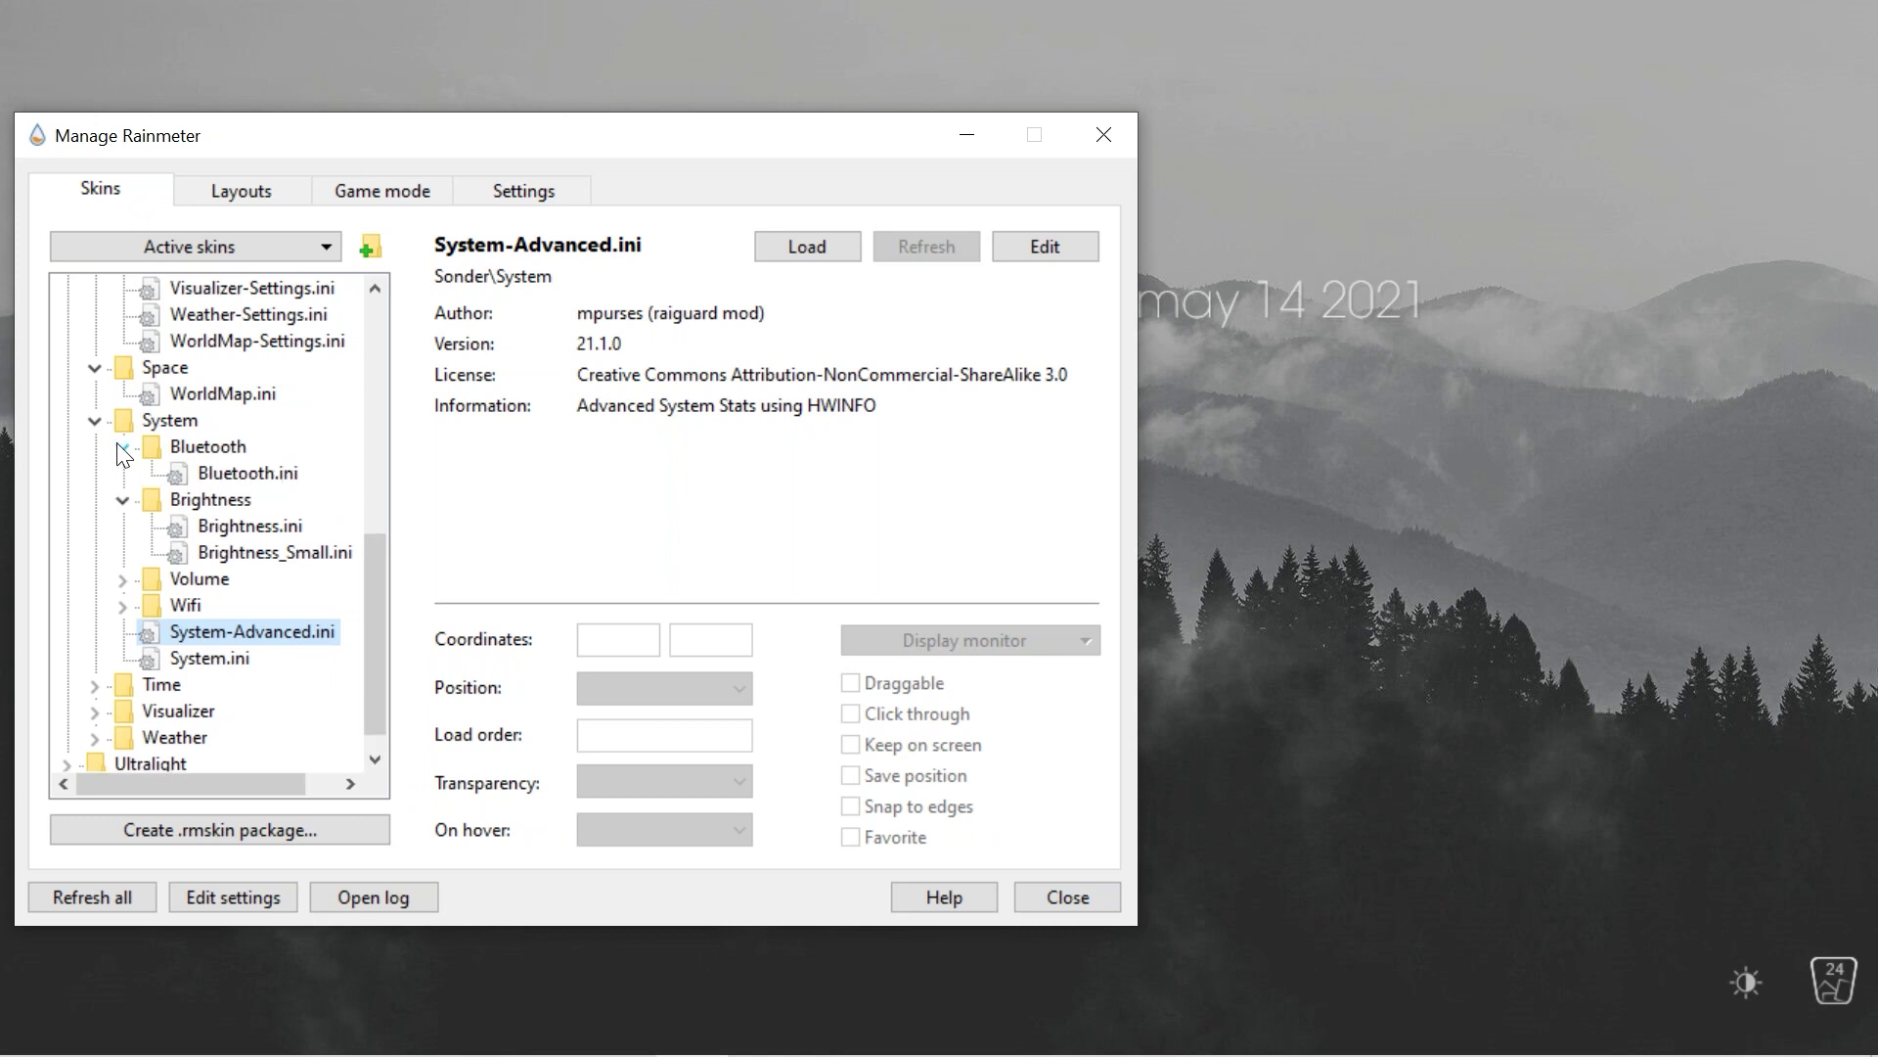
click(122, 579)
click(226, 605)
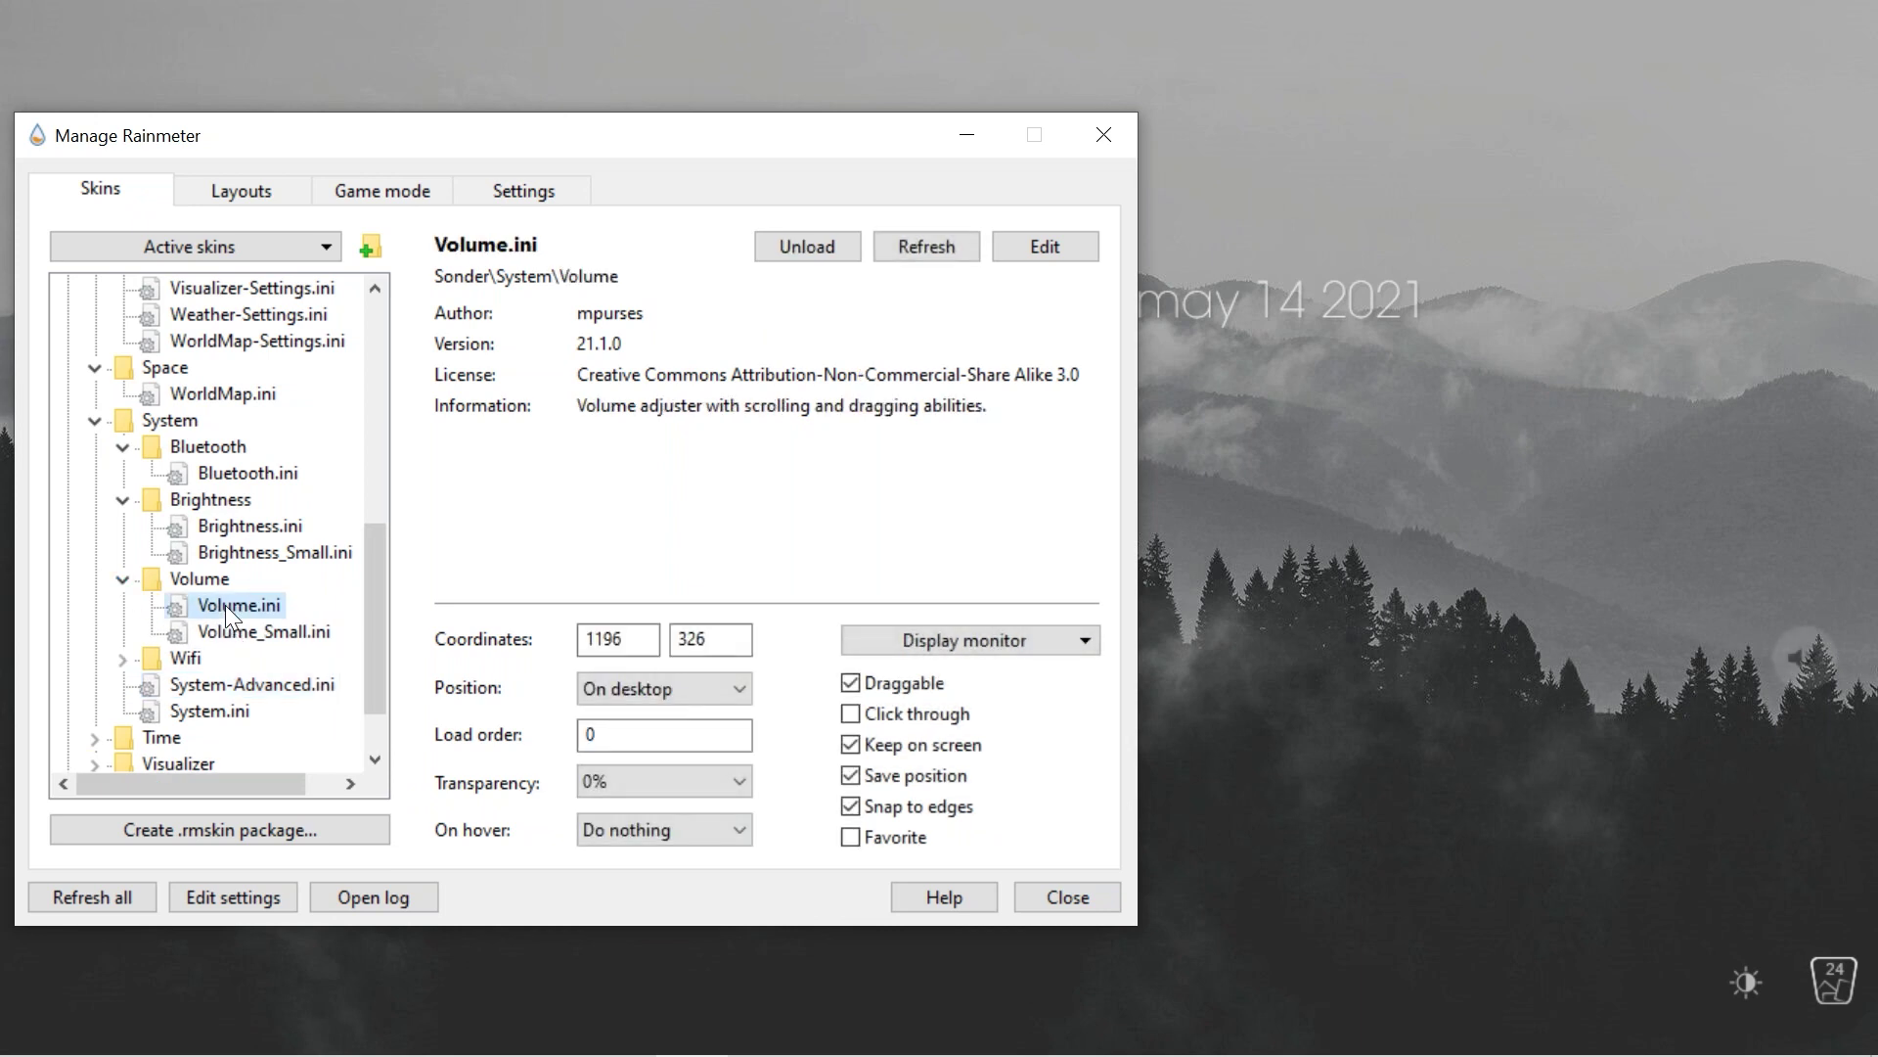
drag(587, 135, 618, 103)
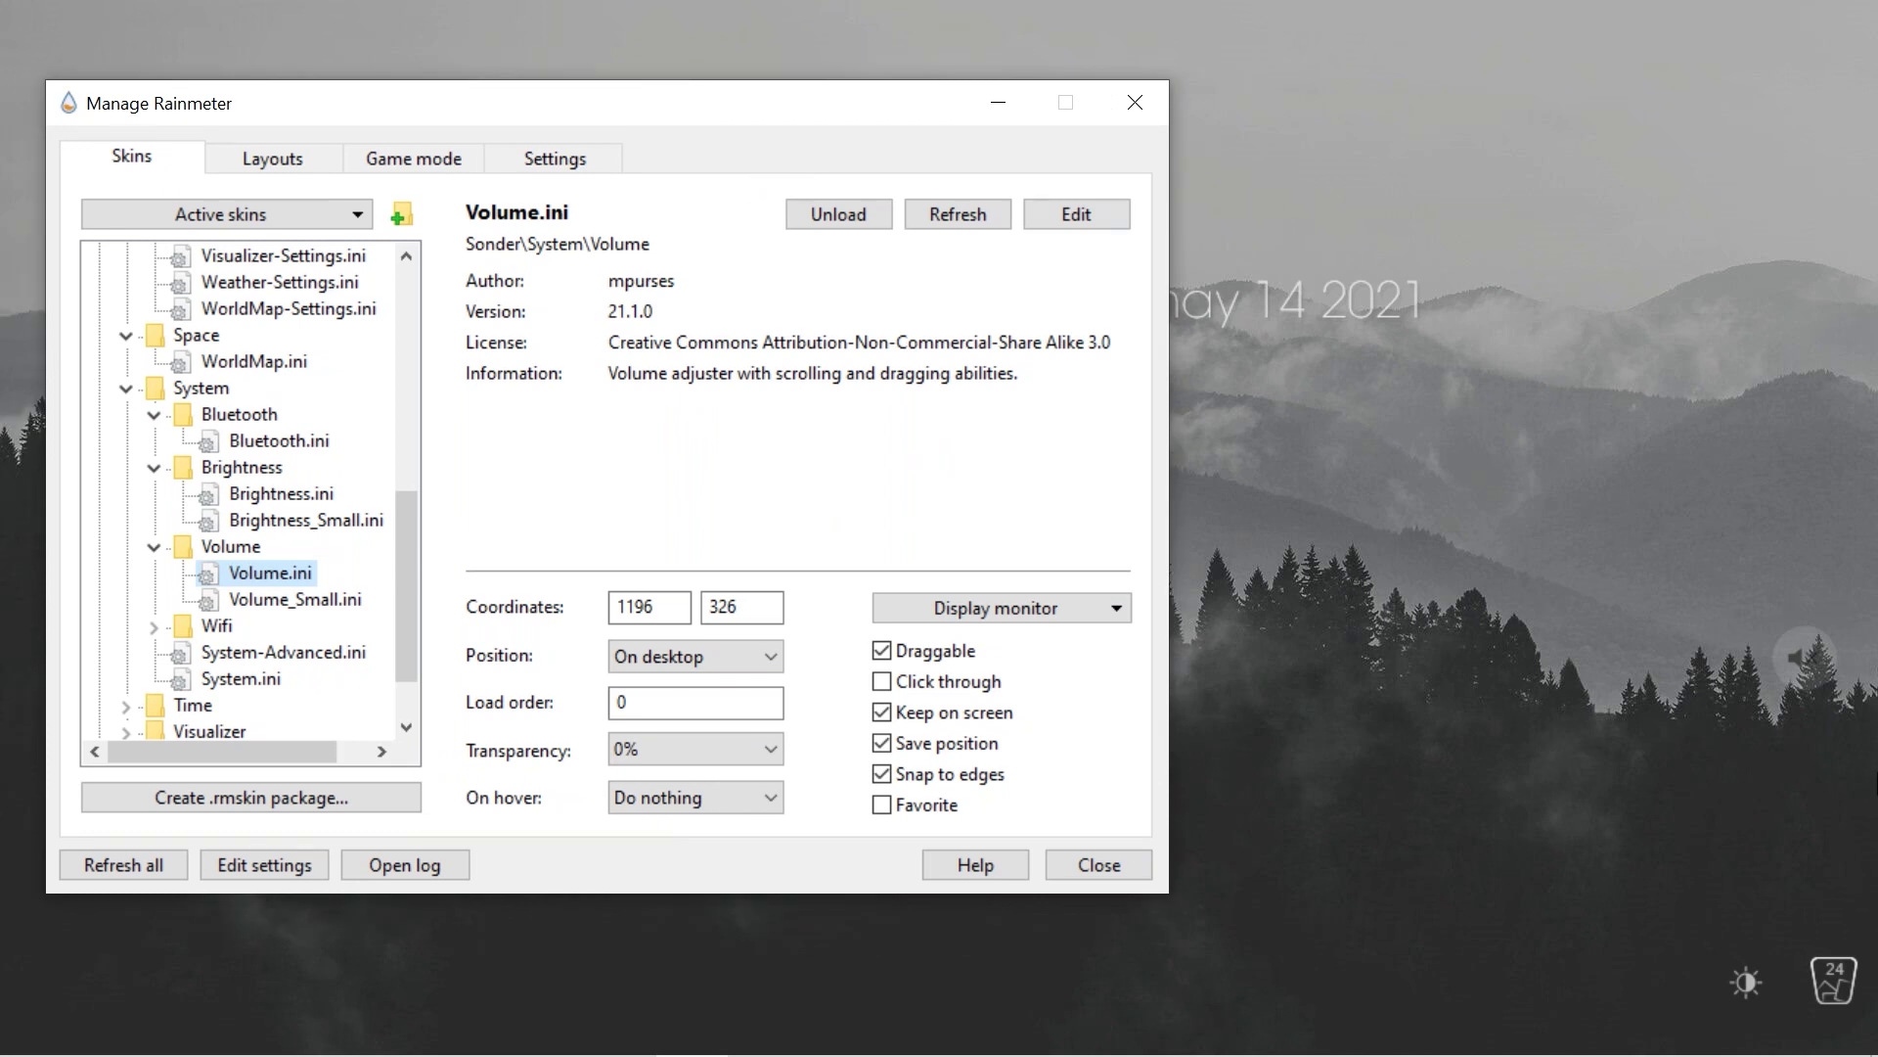
Step: Switch to the Volume_Small.ini skin, place it just left of the brightness widget, and close the Rainmeter manager
click(264, 598)
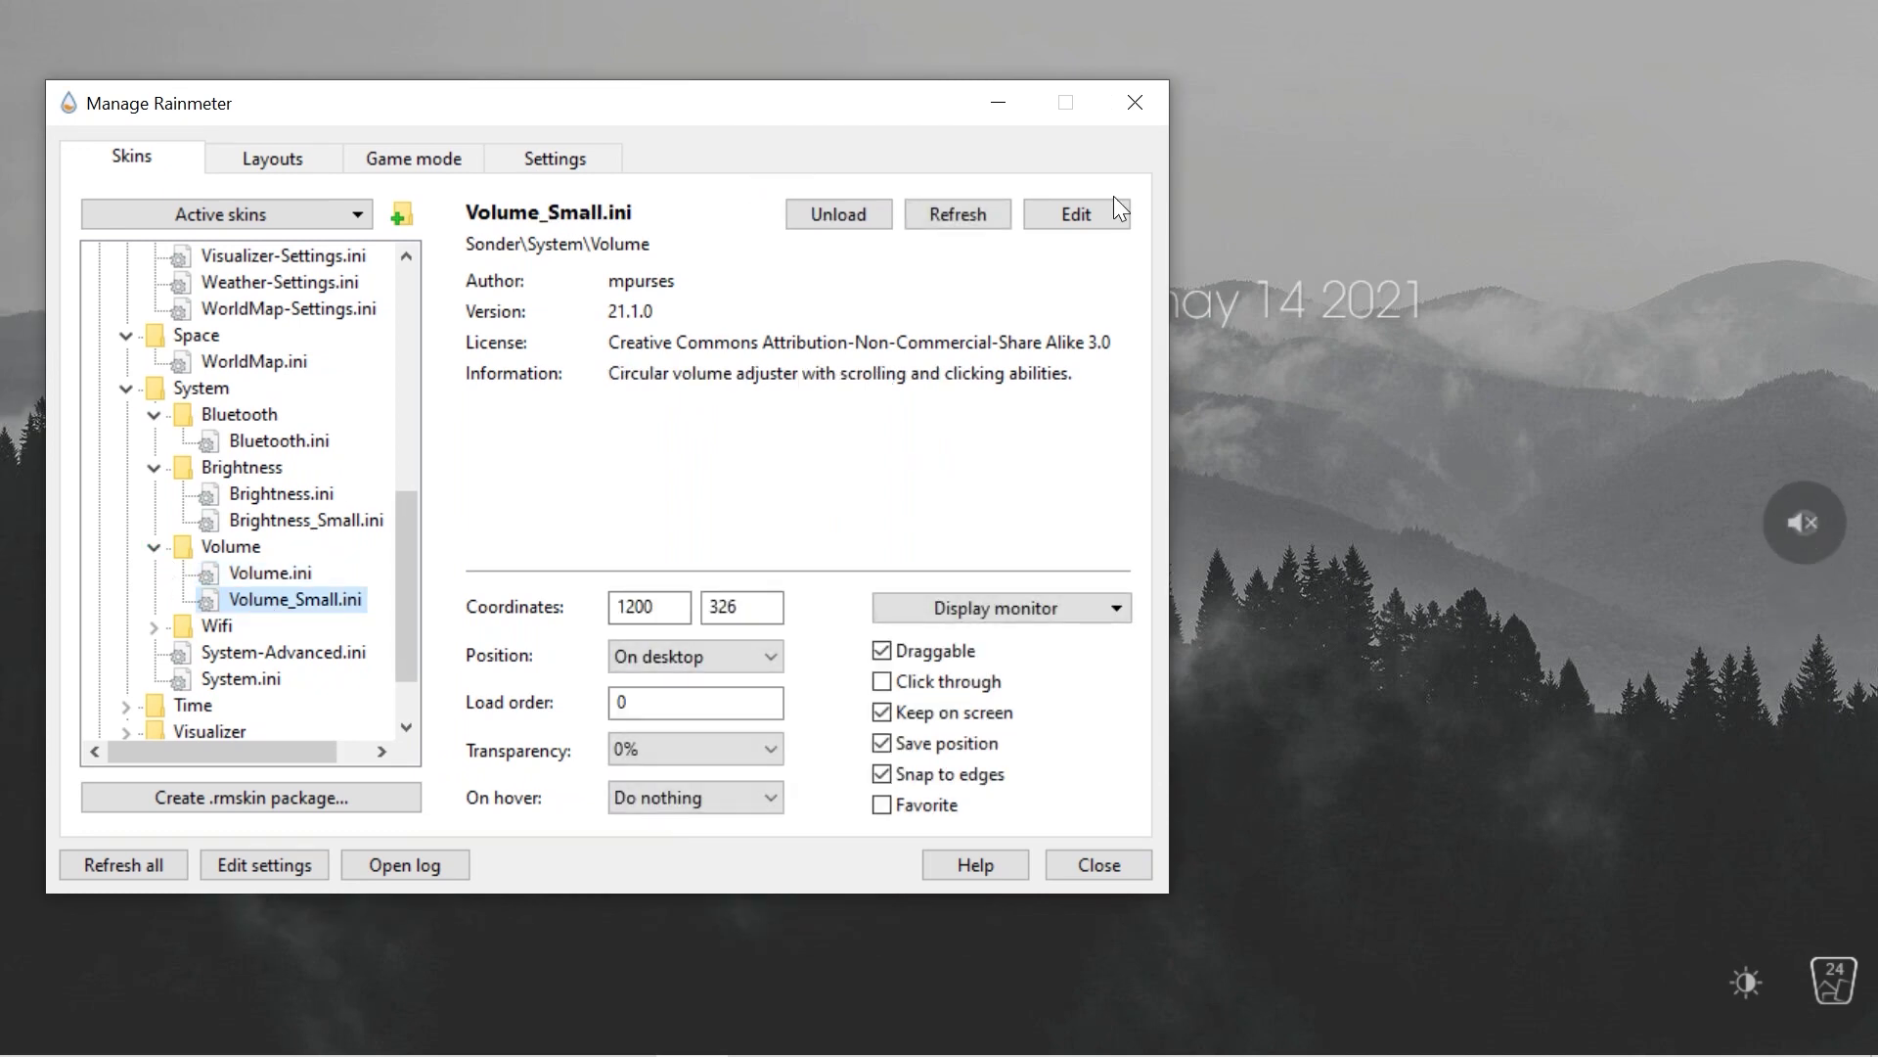
drag(1808, 537, 1648, 981)
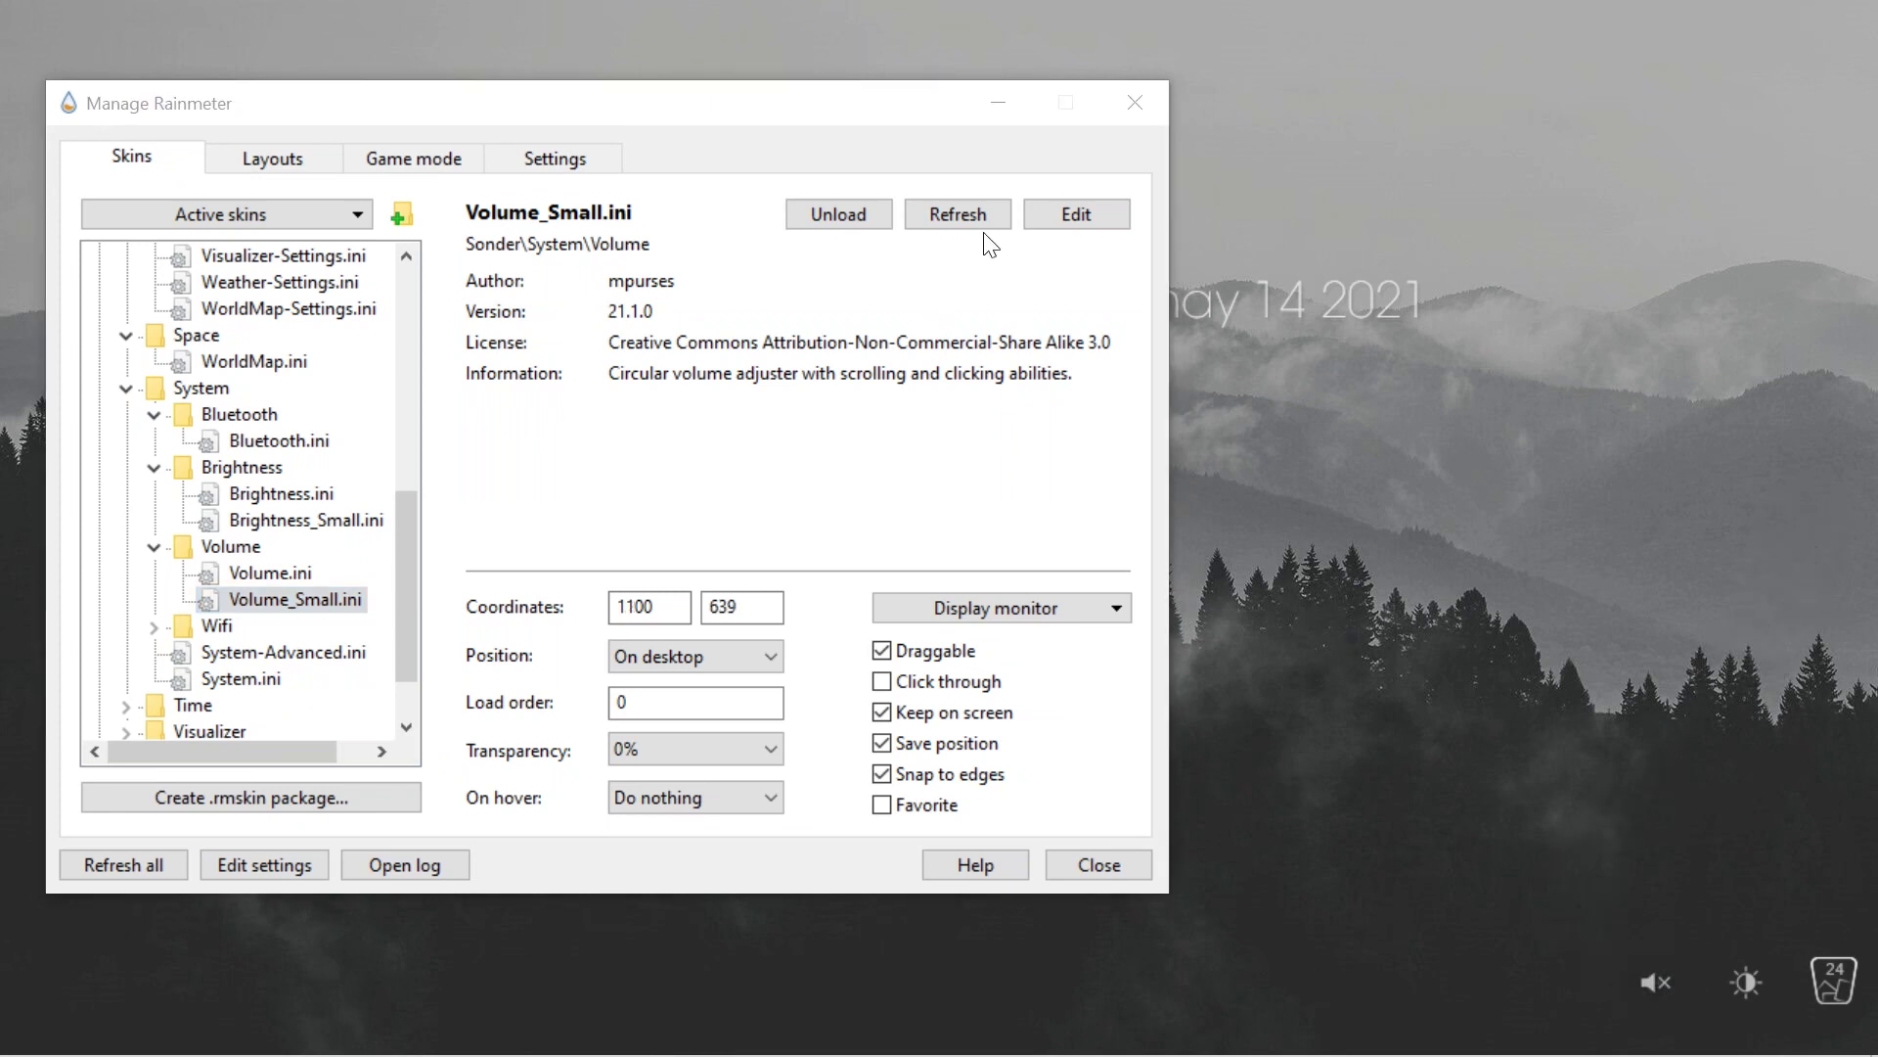
click(1135, 103)
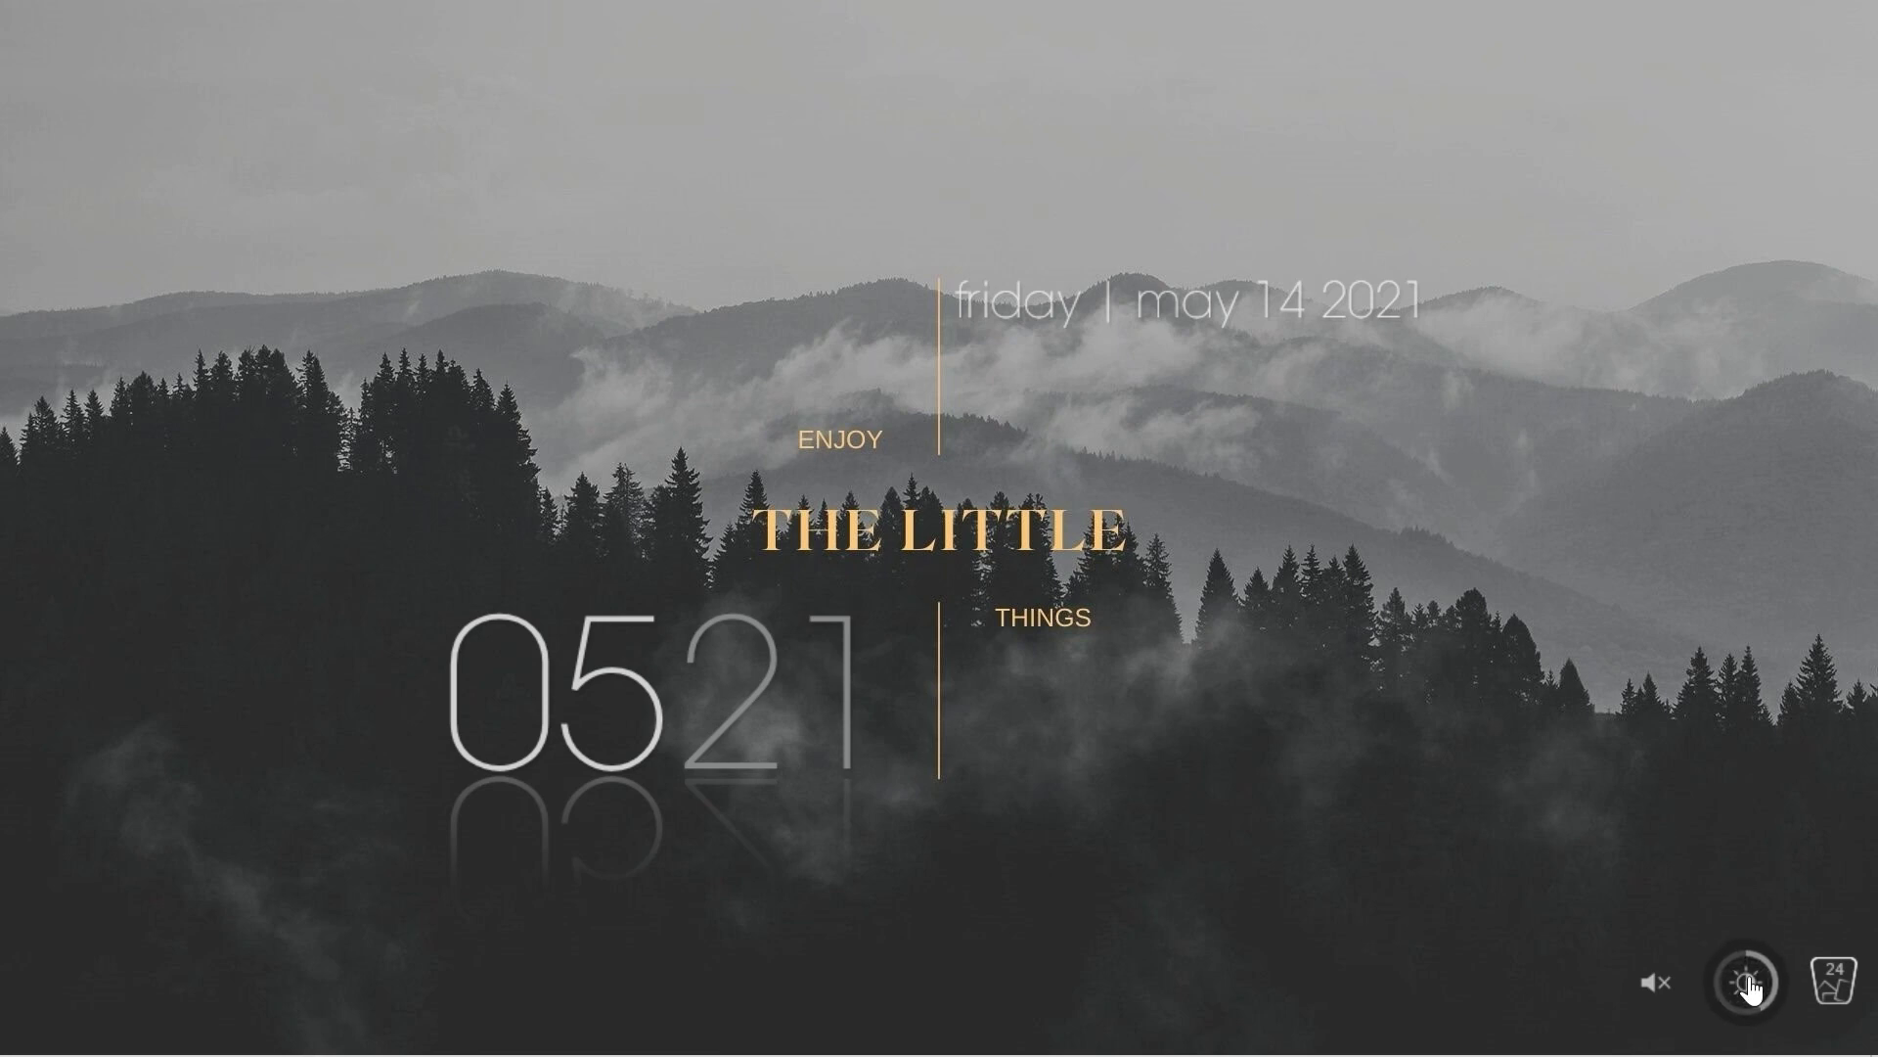
Step: Try the brightness widget, and unmute and raise the sound with the volume widget
drag(1728, 978, 1750, 978)
drag(1750, 984, 1750, 993)
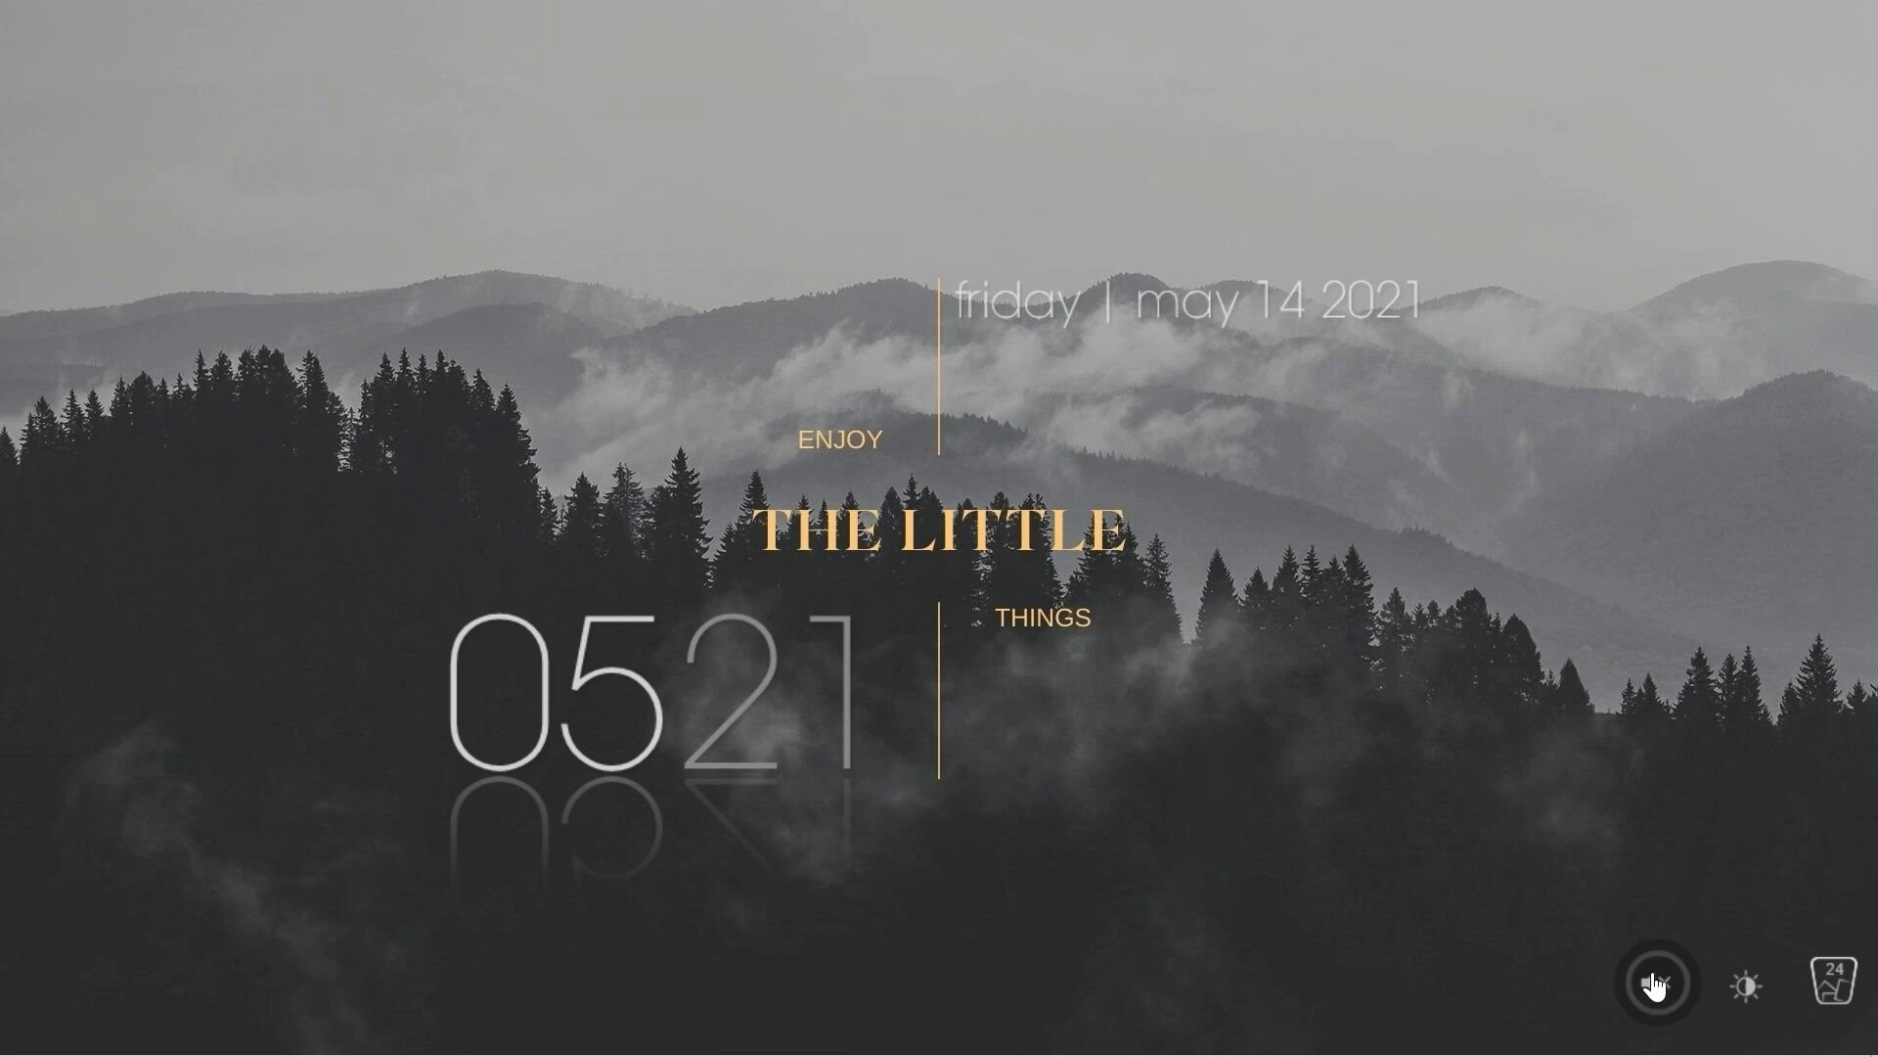
click(1659, 988)
drag(1687, 973, 1664, 971)
scroll(1666, 991, up, 5)
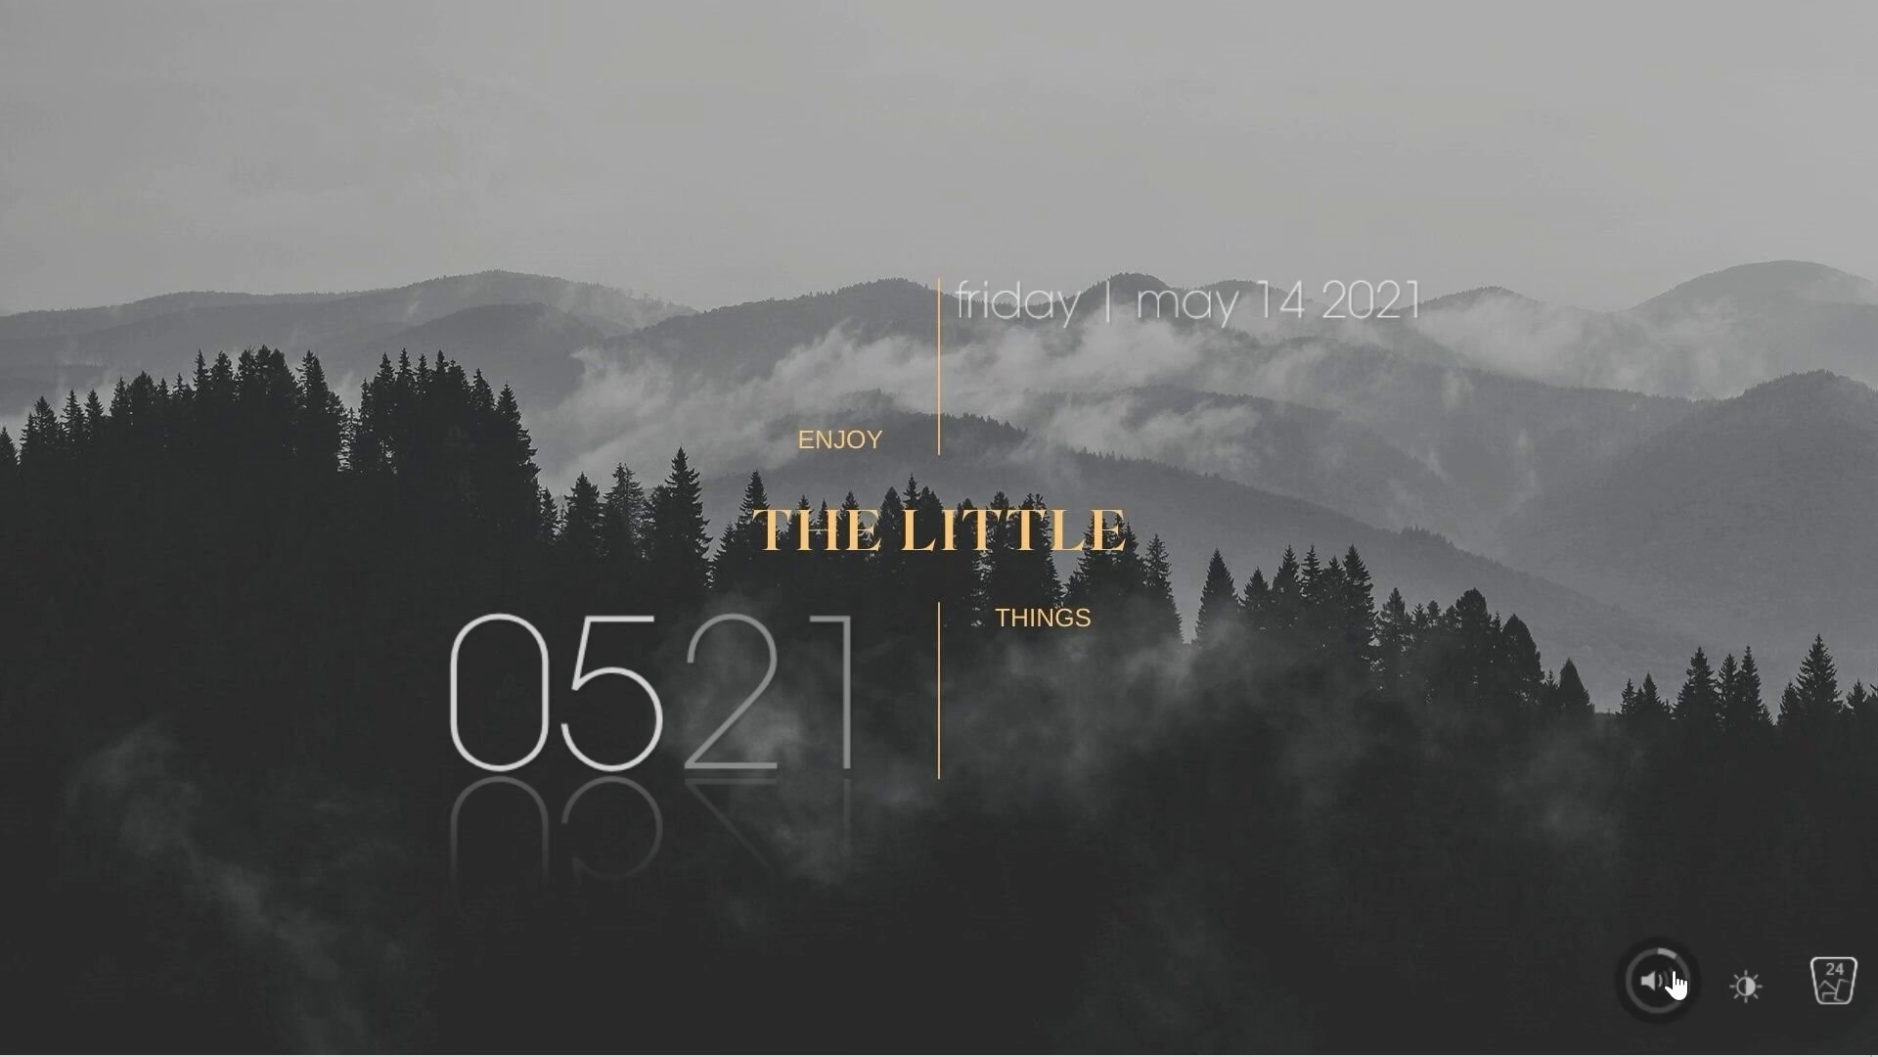